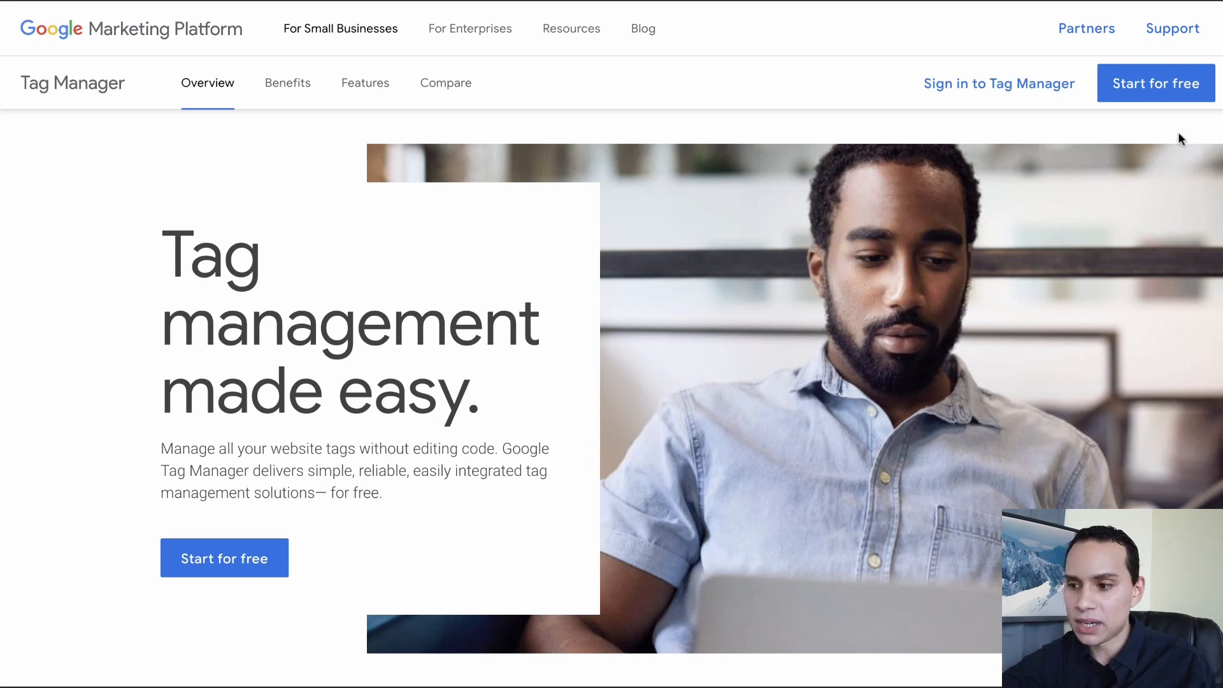
- Start a new Tag Manager account and name it Fresh Edge Companies
left_click(1165, 94)
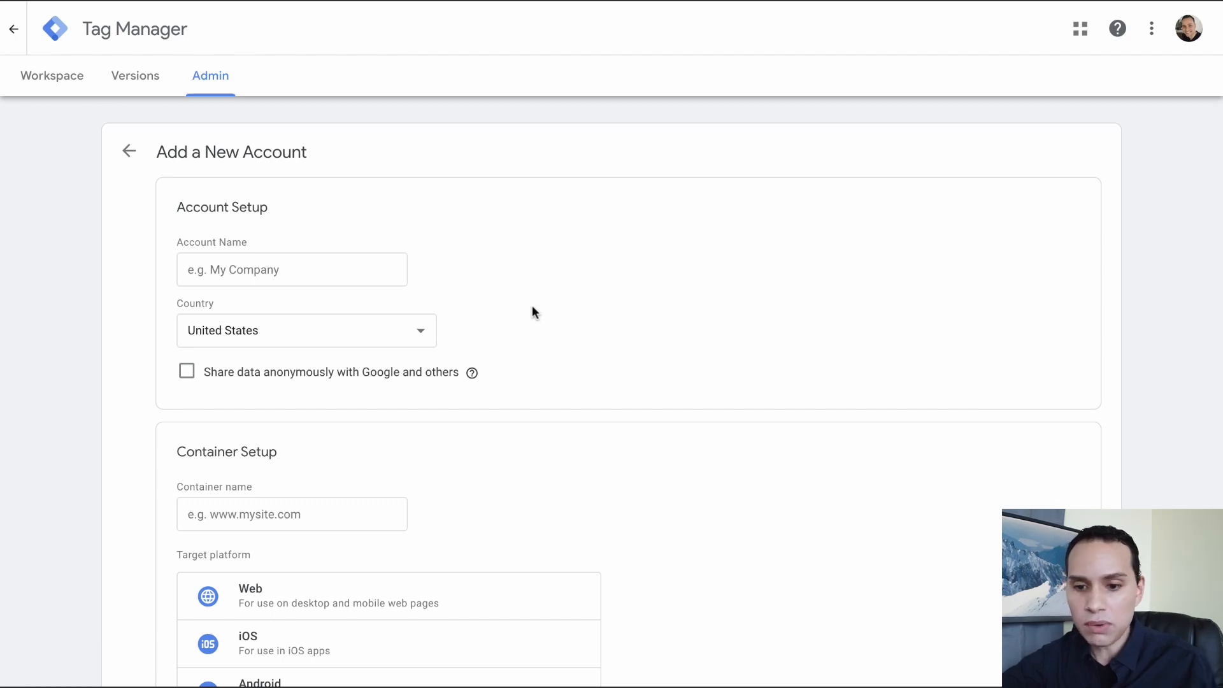
left_click(290, 267)
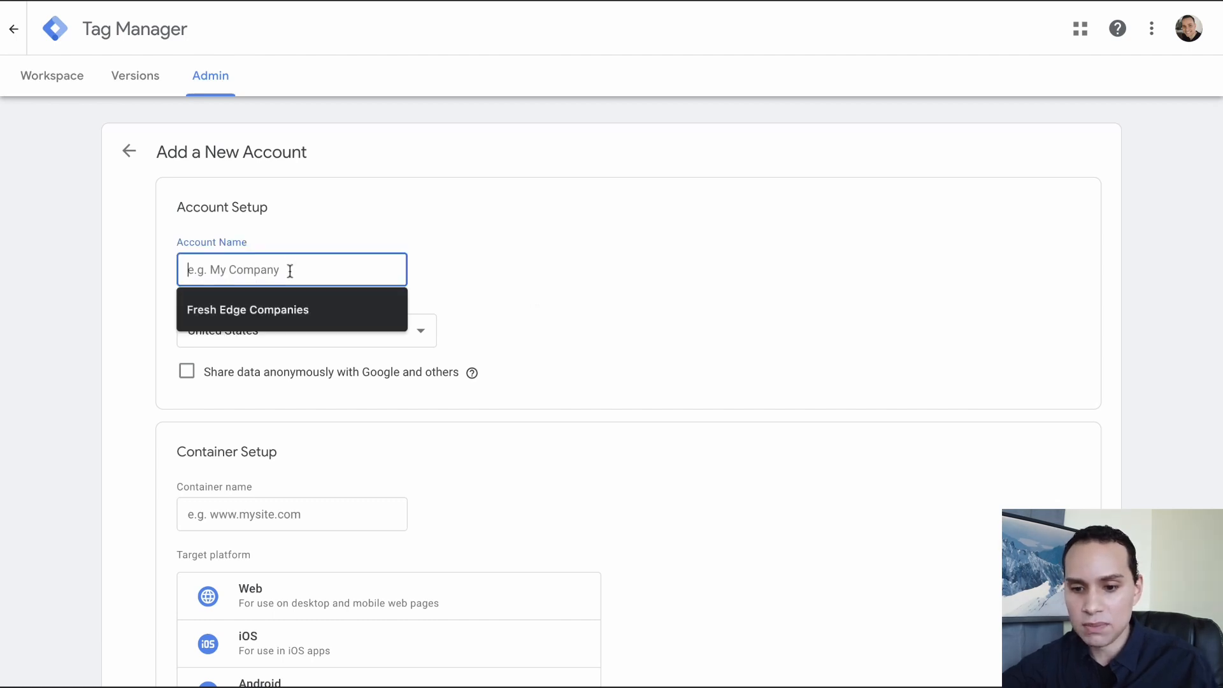
left_click(288, 308)
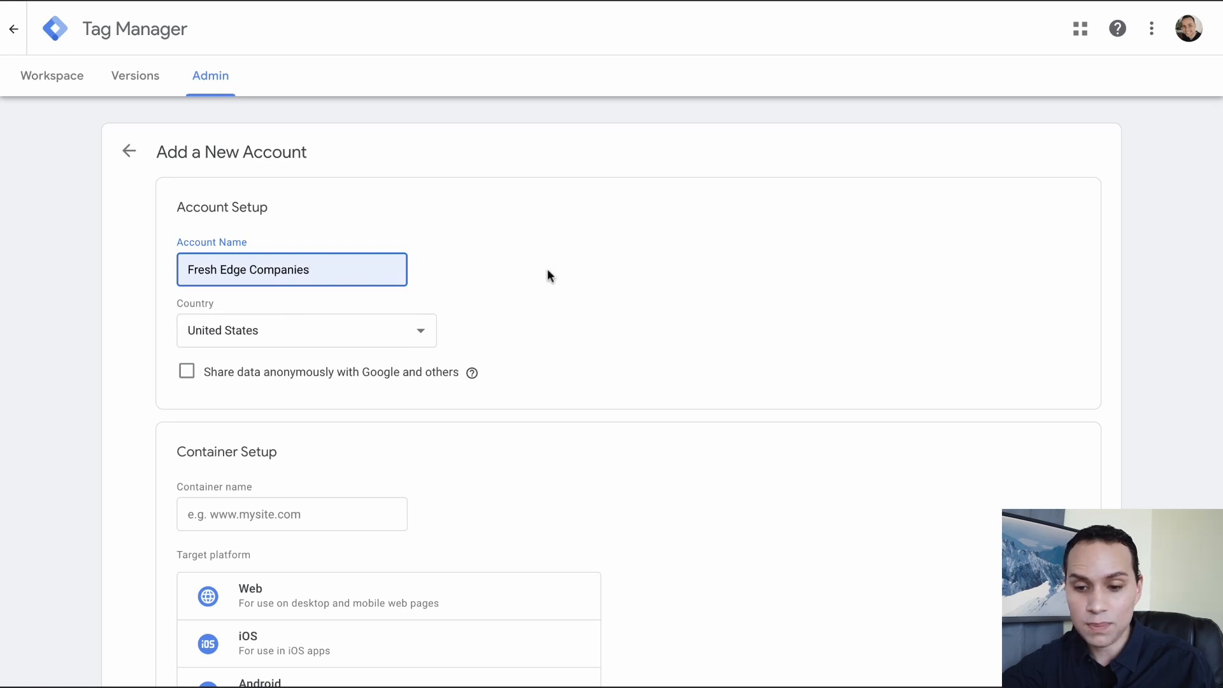
scroll(552, 273, "down", 3)
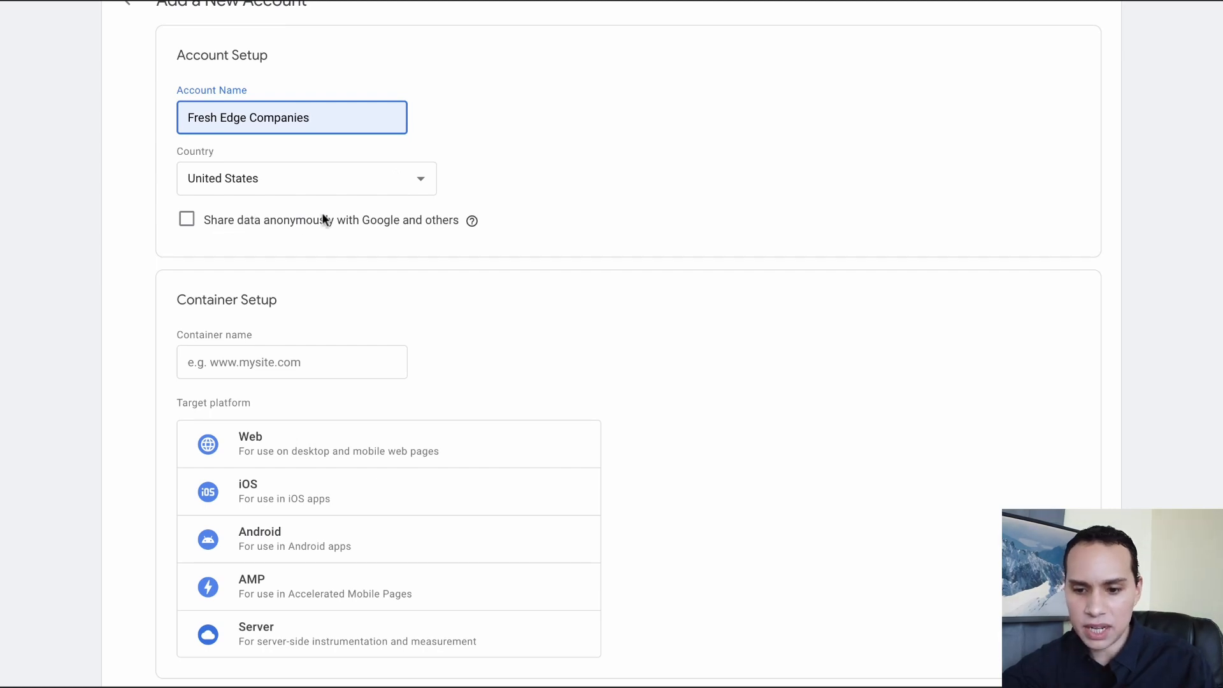
scroll(322, 219, "down", 2)
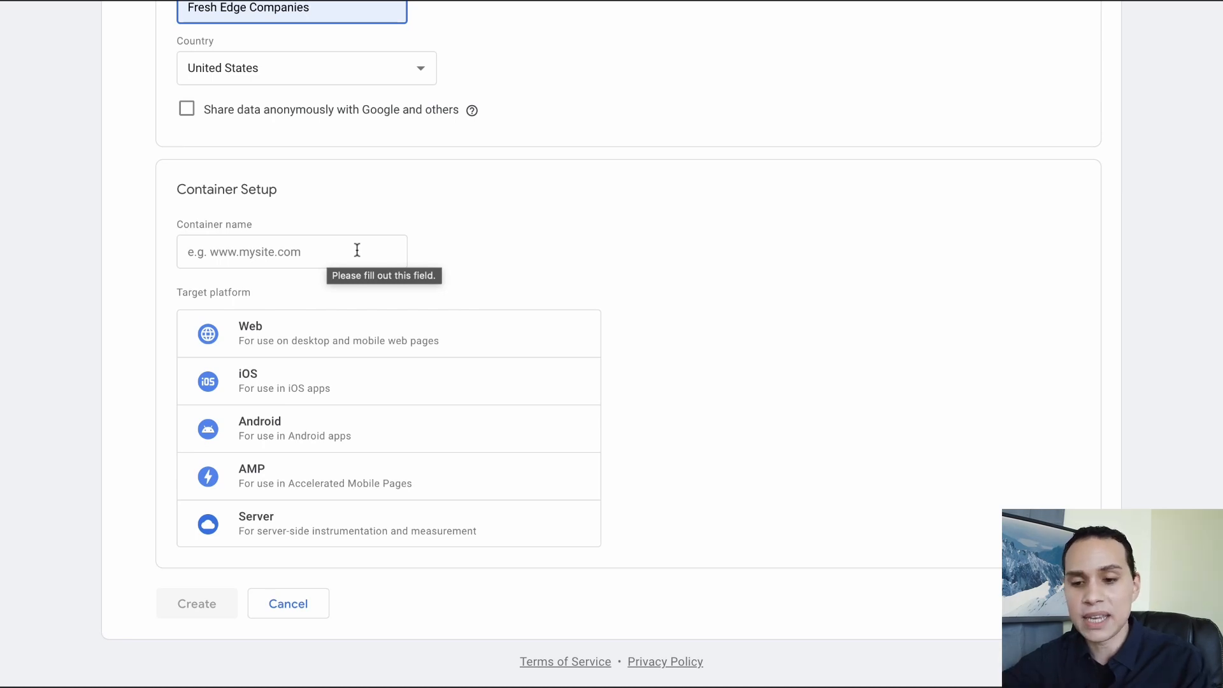
left_click(307, 256)
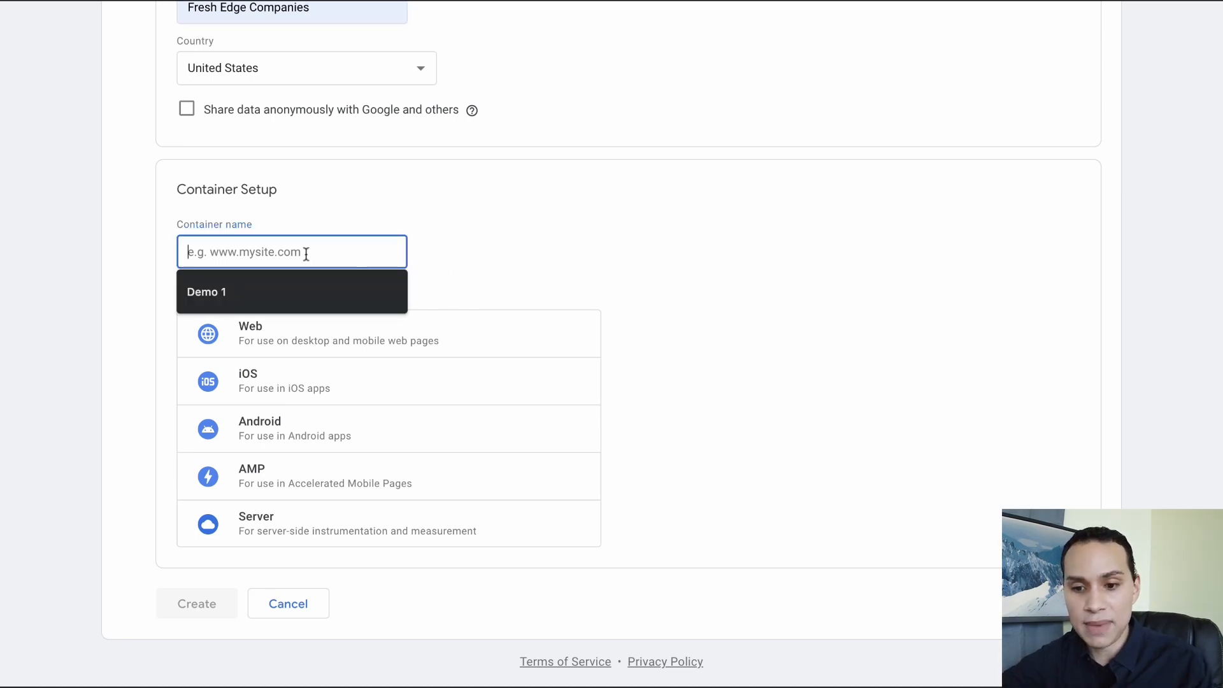
left_click(495, 254)
key("ctrl+Right")
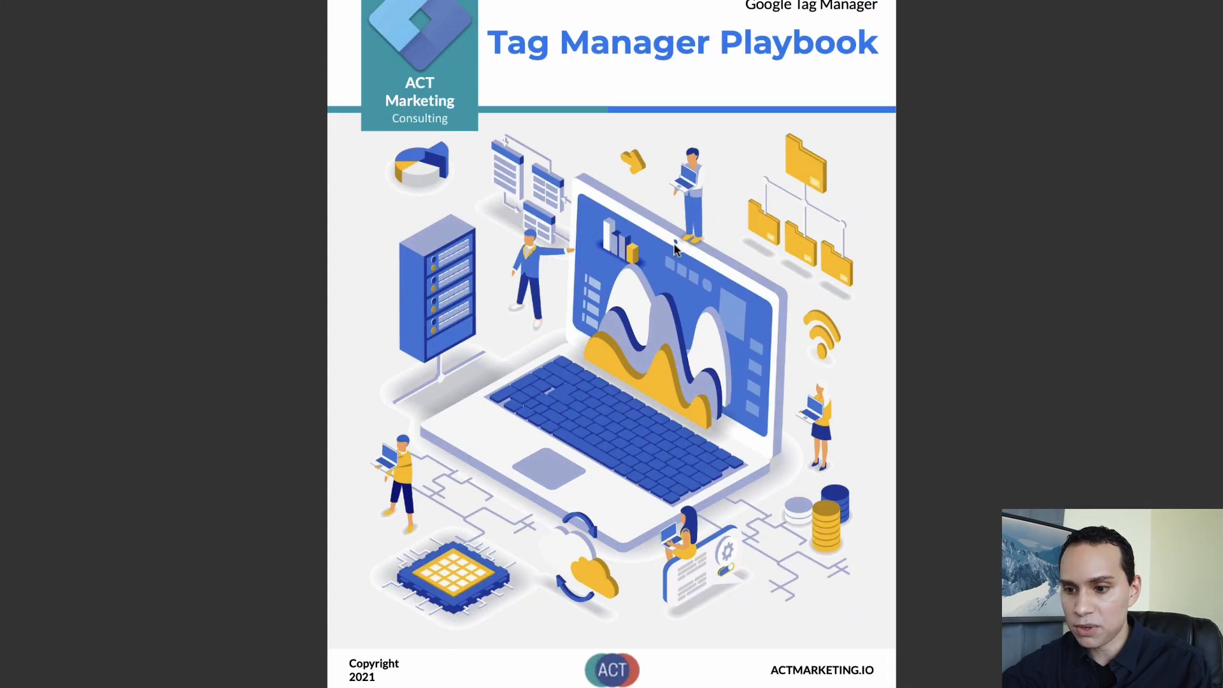
scroll(659, 286, "down", 5)
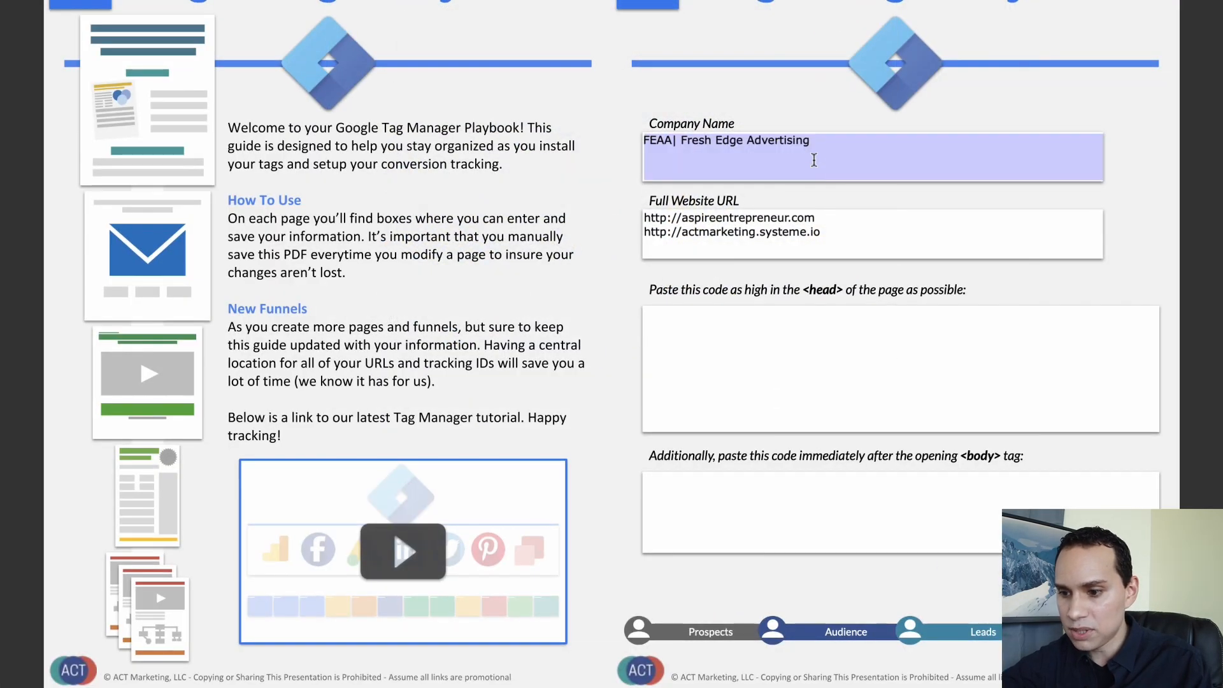
left_click(818, 222)
key("shift+super+Left")
key("ctrl+c")
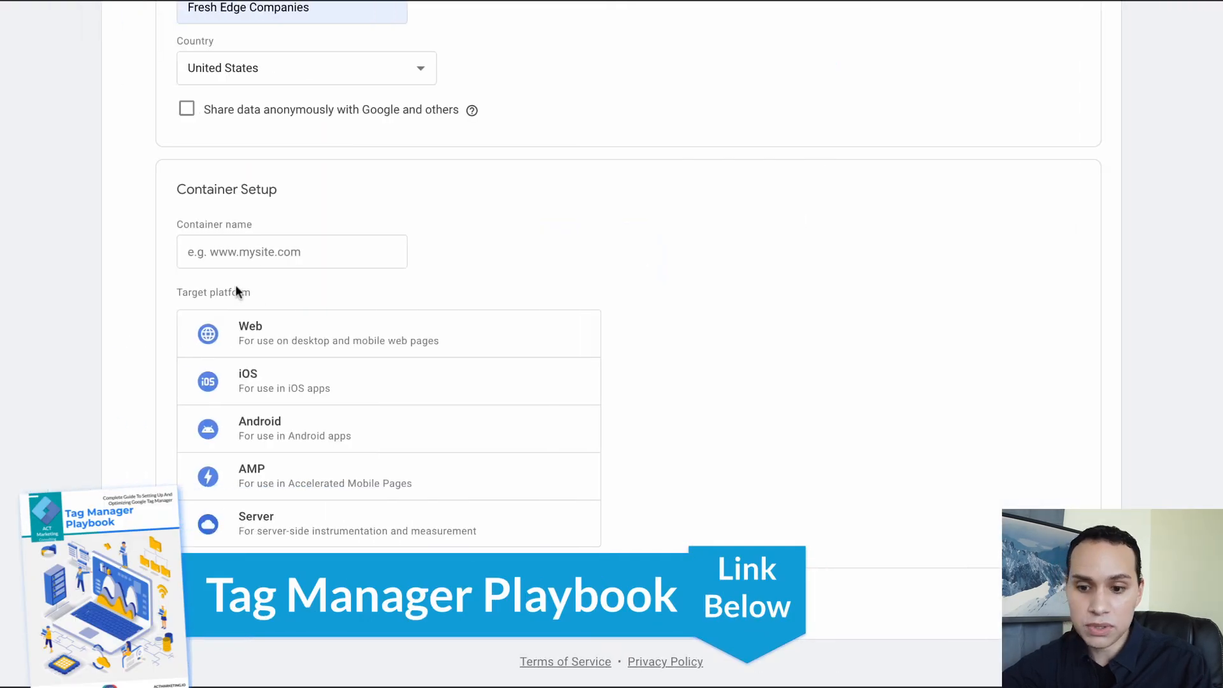
left_click(229, 253)
key("ctrl+v")
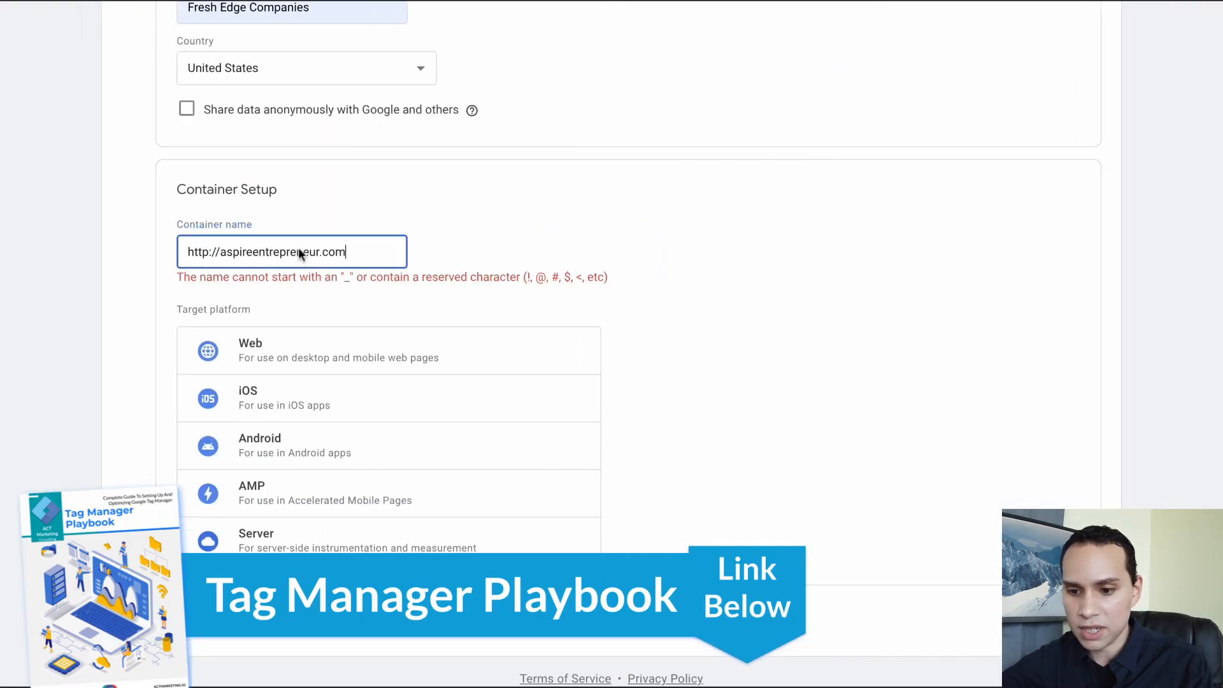
left_click(534, 250)
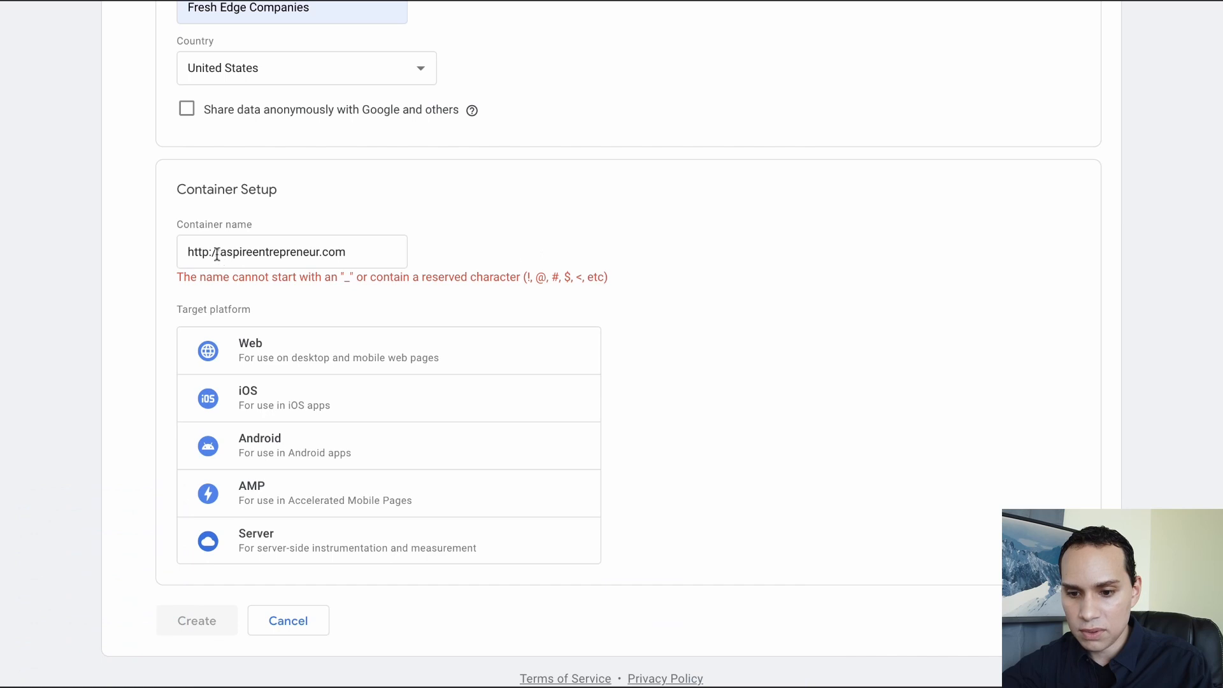
left_click(216, 253)
key("BackSpace")
key("BackSpace")
key("BackSpace")
key("BackSpace")
key("BackSpace")
key("BackSpace")
key("BackSpace")
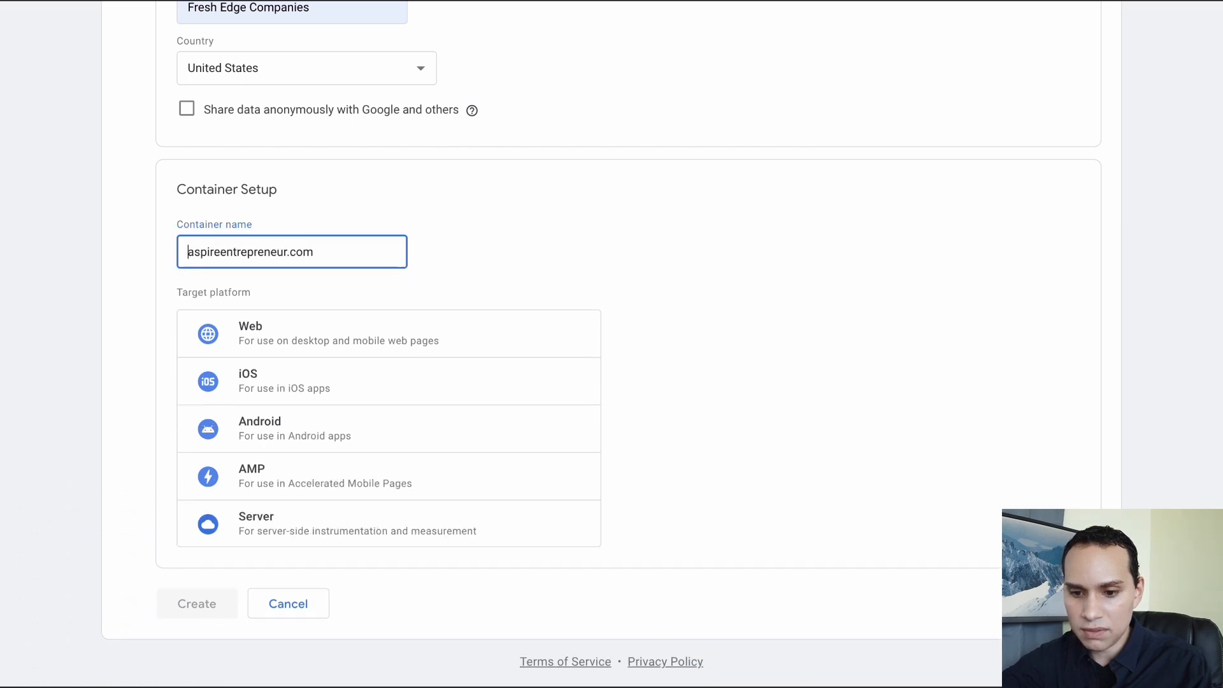
- Create the container with Web as the target platform, accepting the Terms of Service and the GDPR Data Processing Terms
left_click(389, 340)
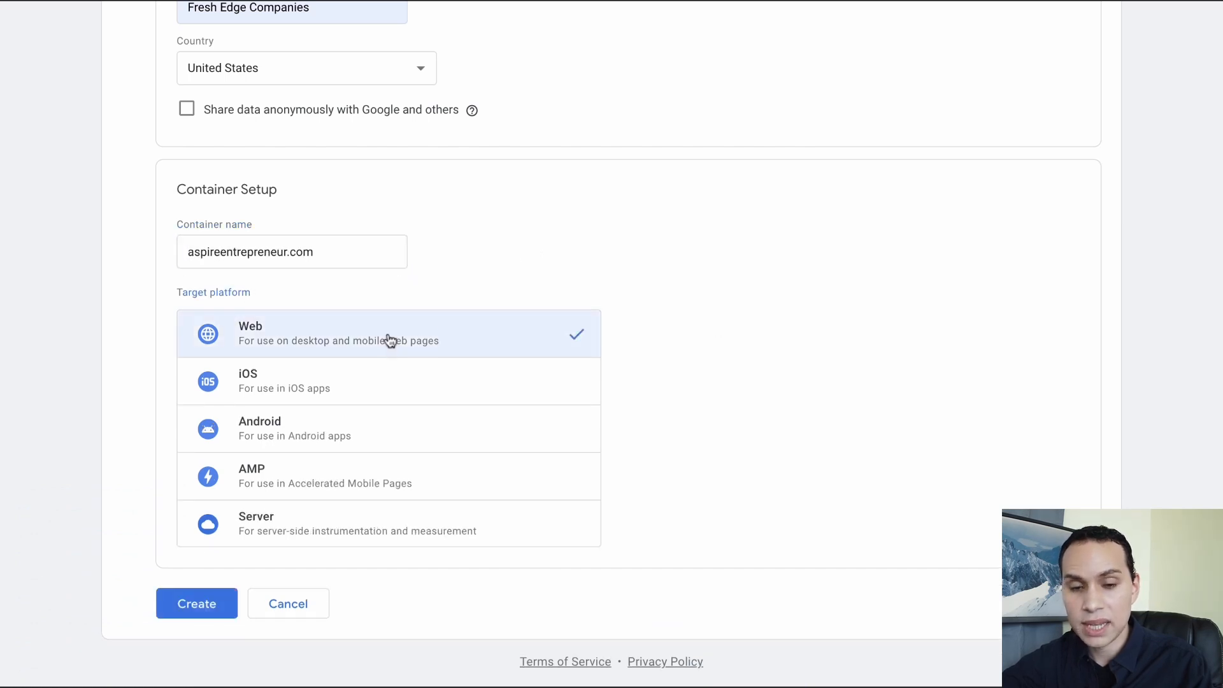
left_click(218, 604)
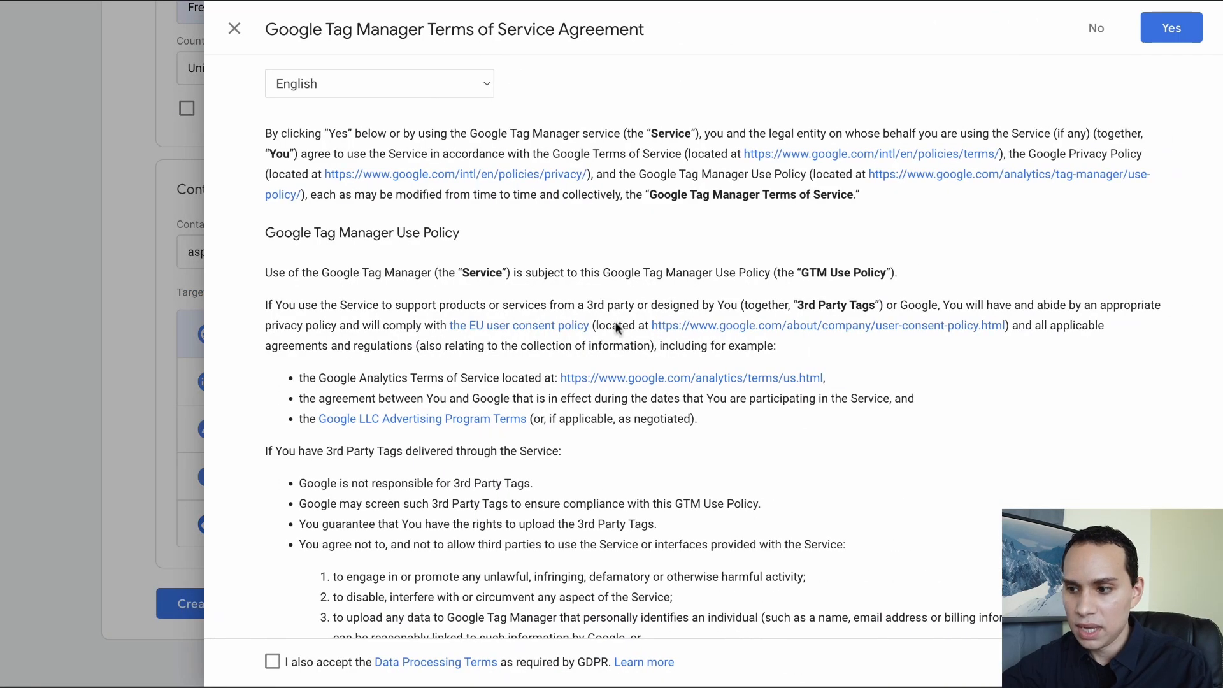
scroll(698, 296, "down", 5)
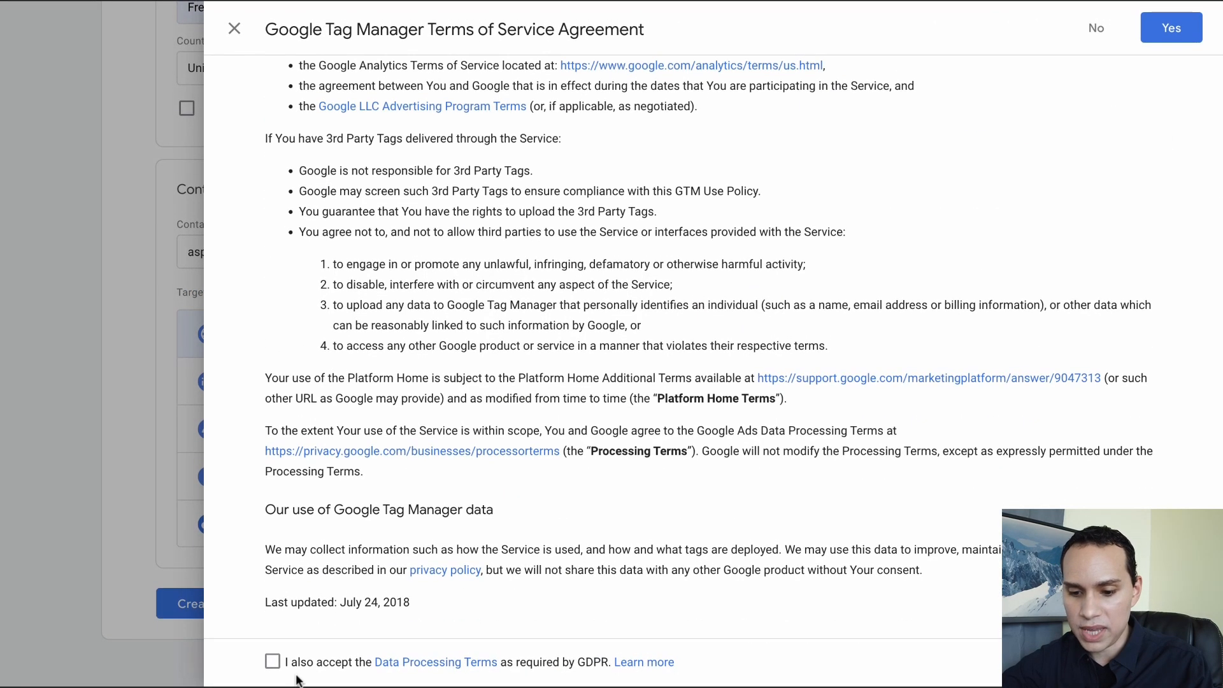
left_click(272, 662)
left_click(1157, 31)
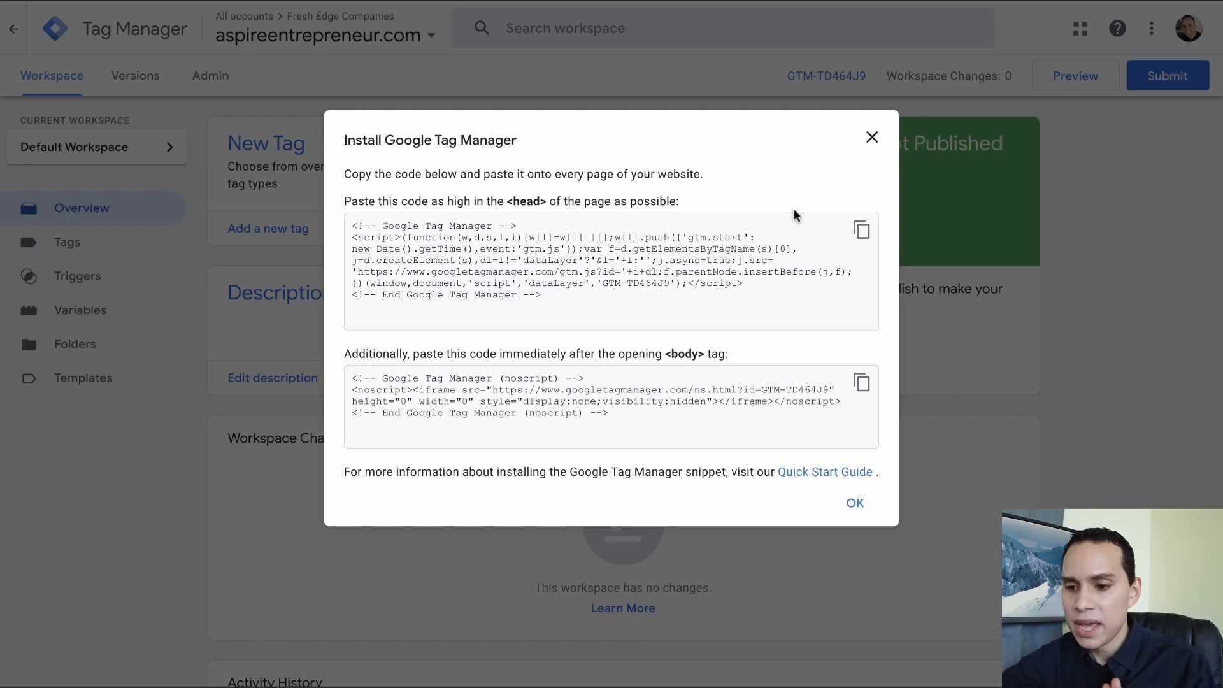
- Copy the Google Tag Manager head snippet into the playbook's head code box
left_click(863, 237)
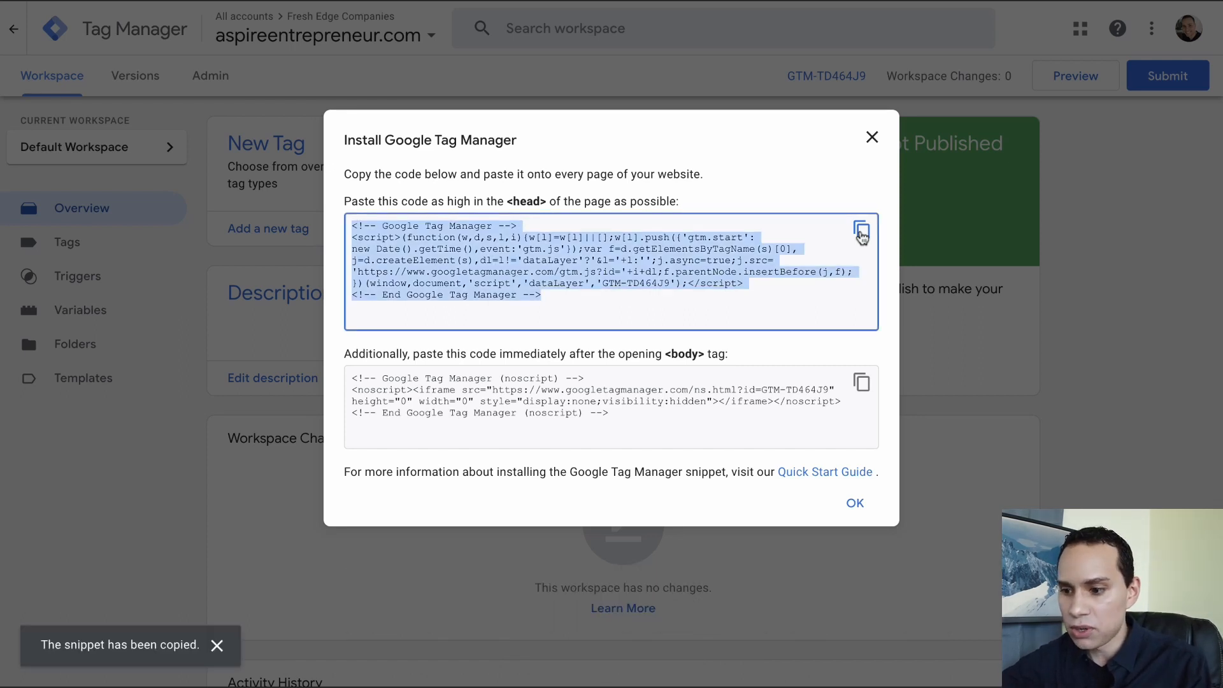
key("ctrl+Right")
left_click(729, 344)
key("ctrl+v")
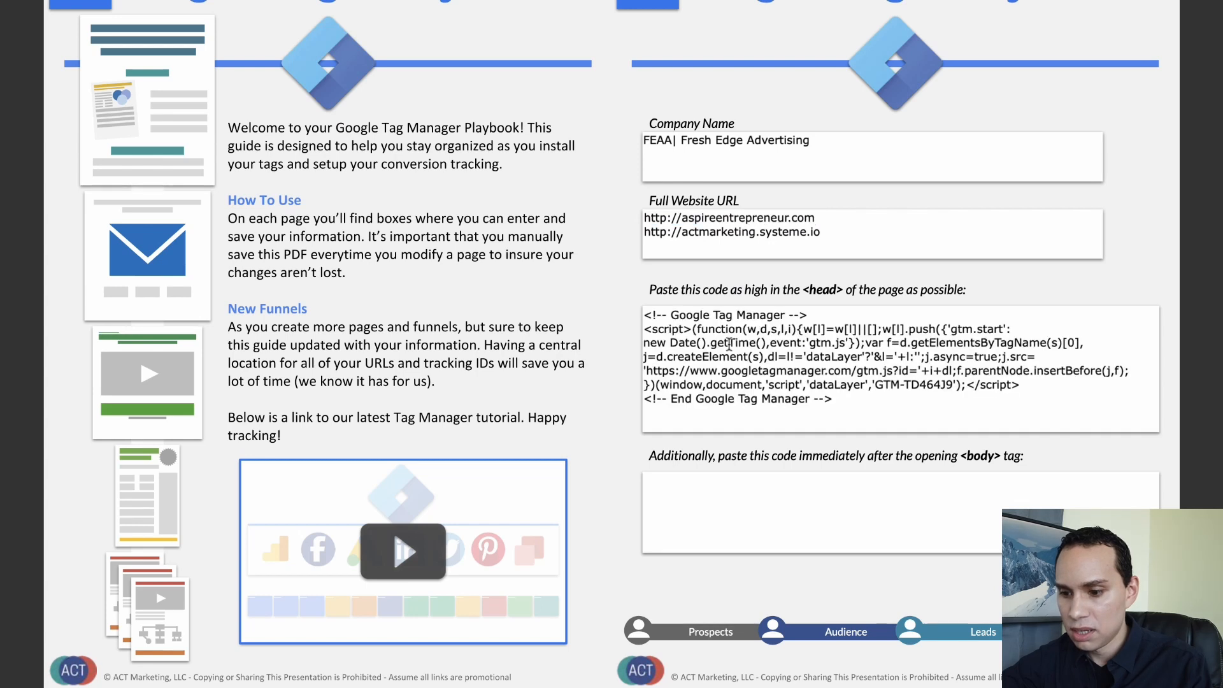
- Copy the noscript body snippet into the playbook's body code box and close Tag Manager's install dialog
key("ctrl+Left")
left_click(868, 382)
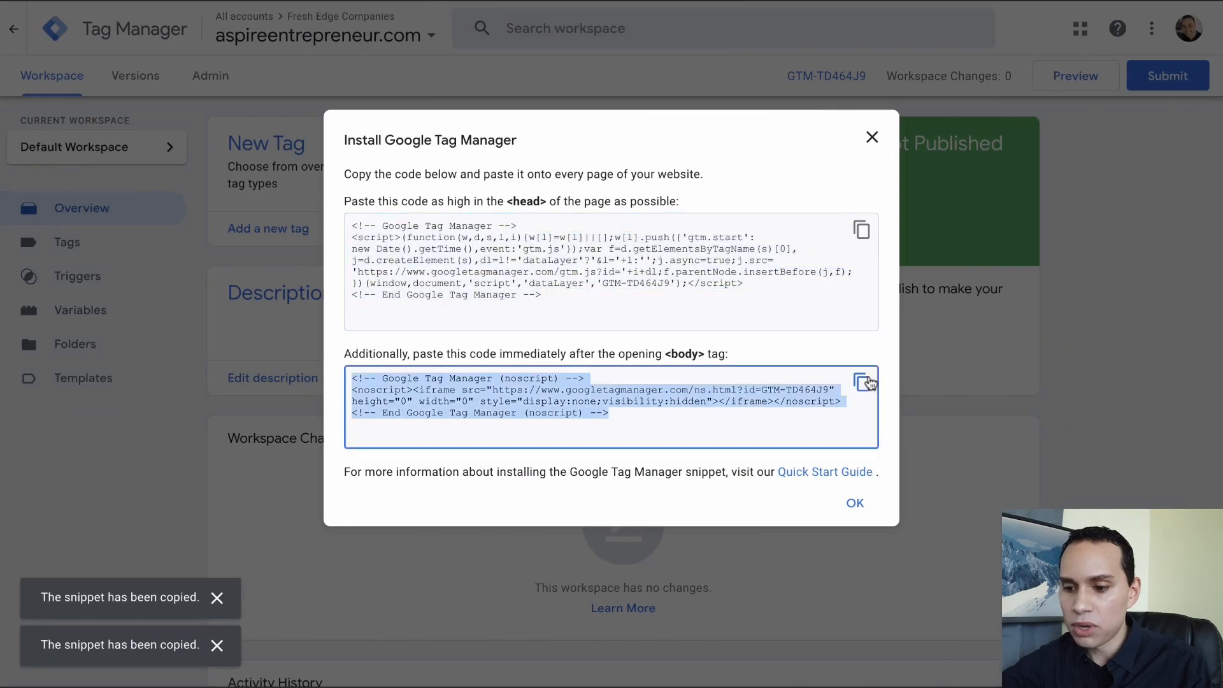
key("ctrl+Right")
left_click(727, 497)
key("ctrl+v")
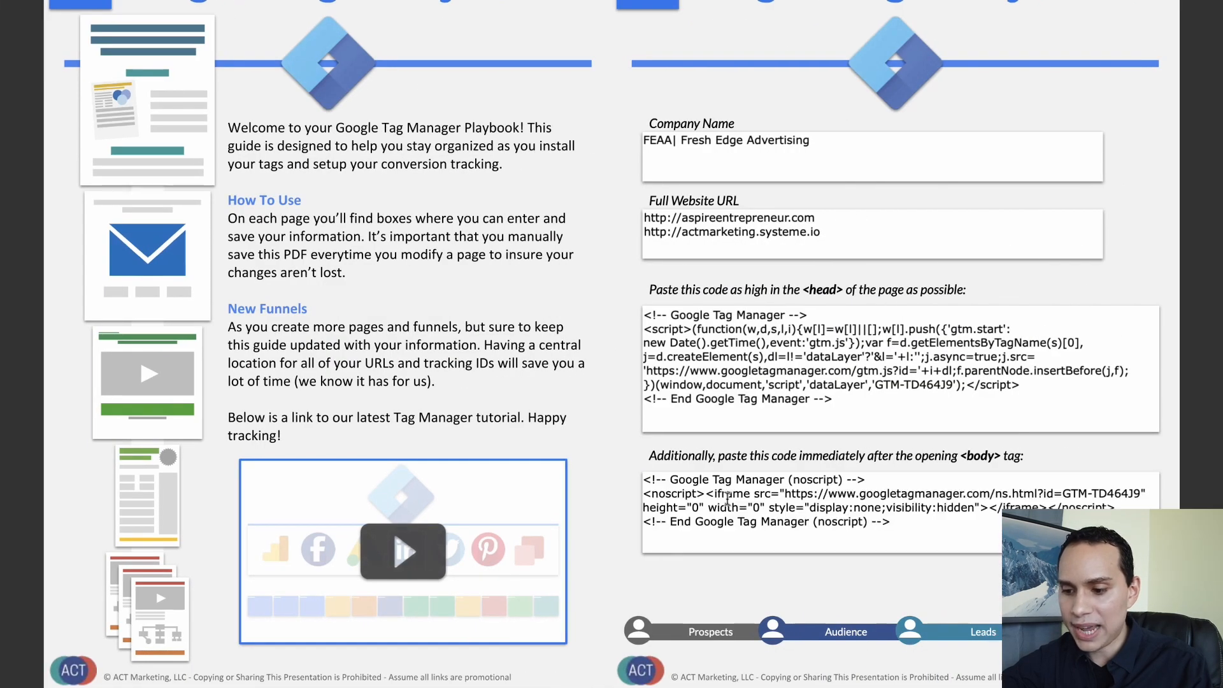
key("ctrl+Left")
key("ctrl+Right")
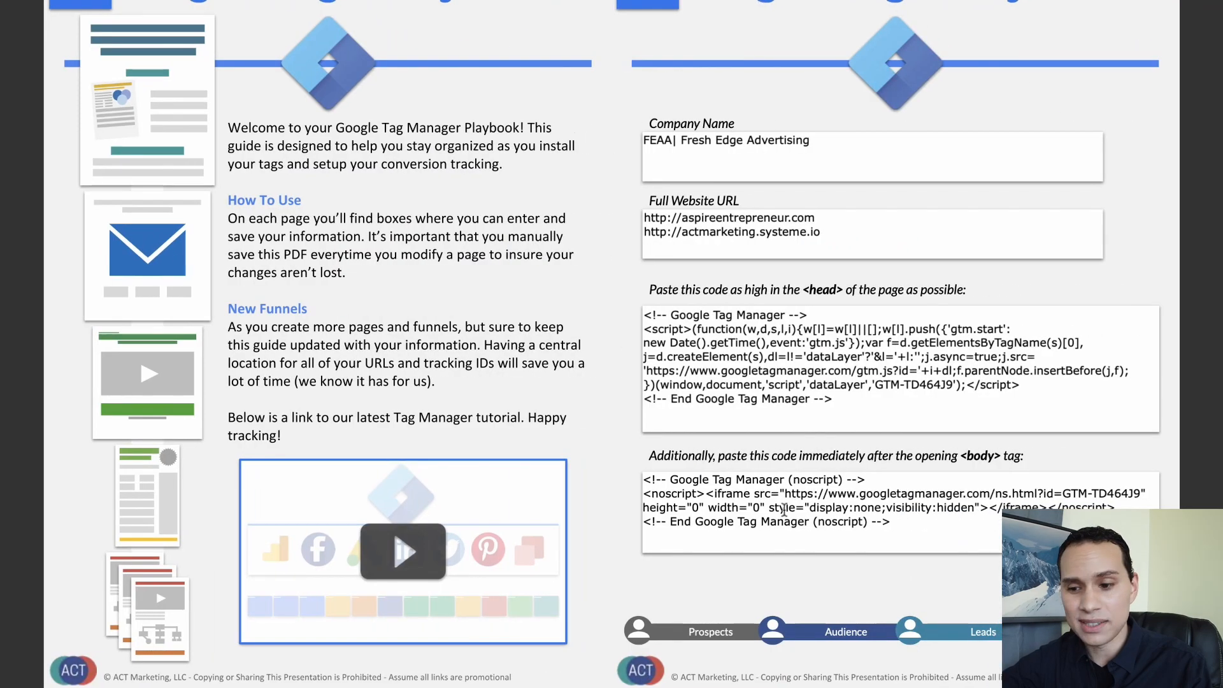
key("ctrl+Left")
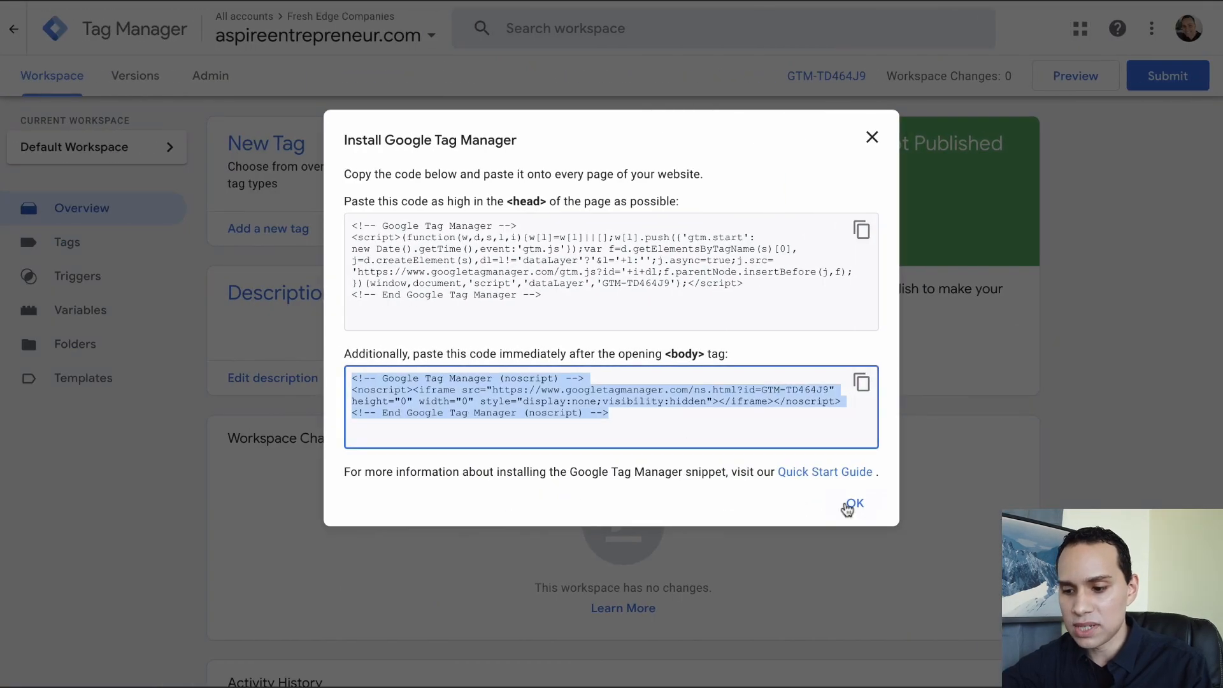
left_click(856, 505)
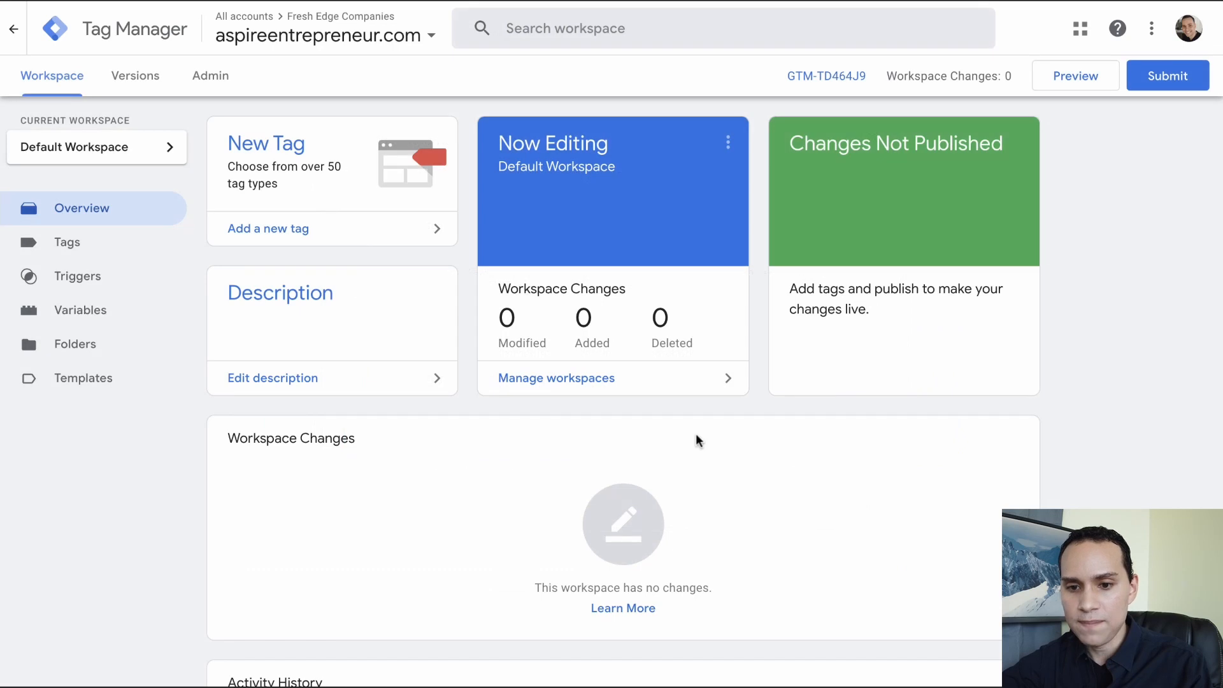
- Reopen the aspireentrepreneur.com container from the accounts list and view its installation snippets through the container ID
left_click(16, 28)
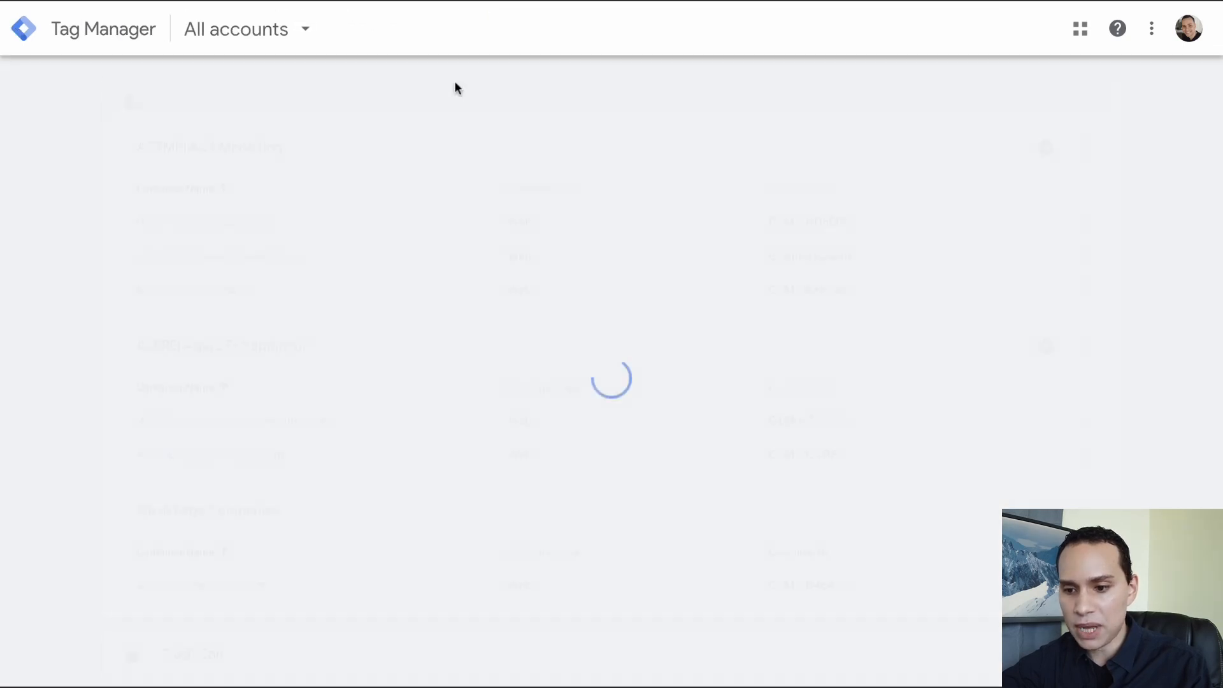
scroll(387, 265, "down", 2)
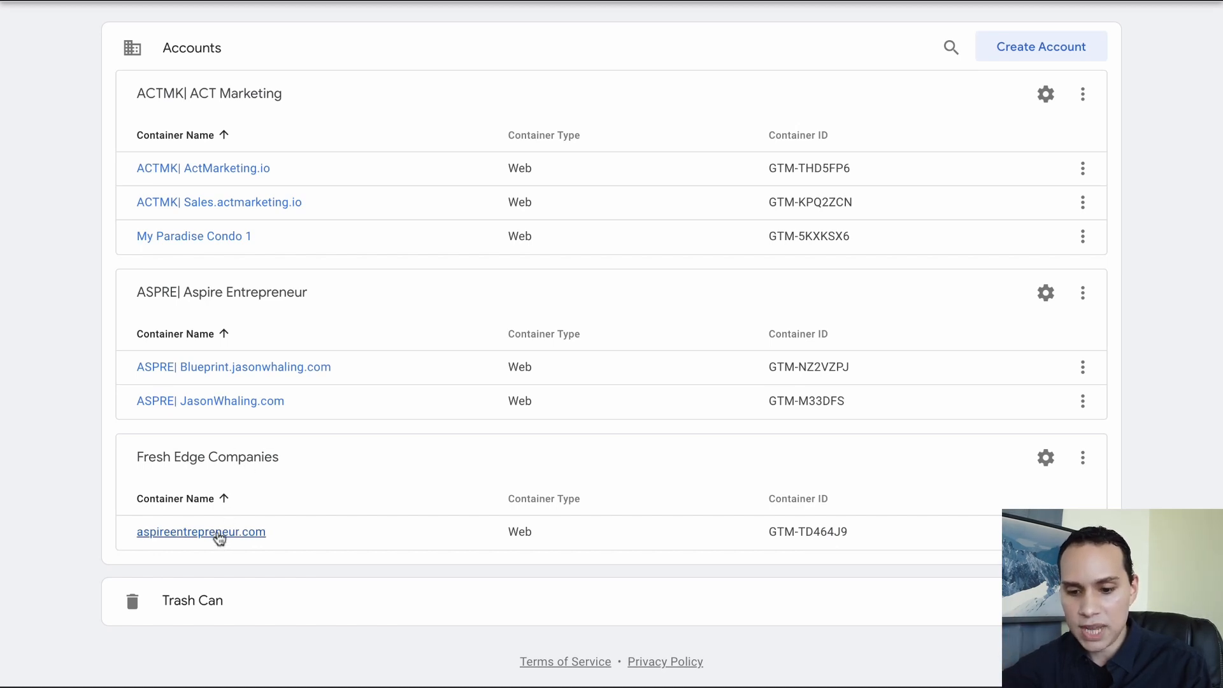
left_click(219, 538)
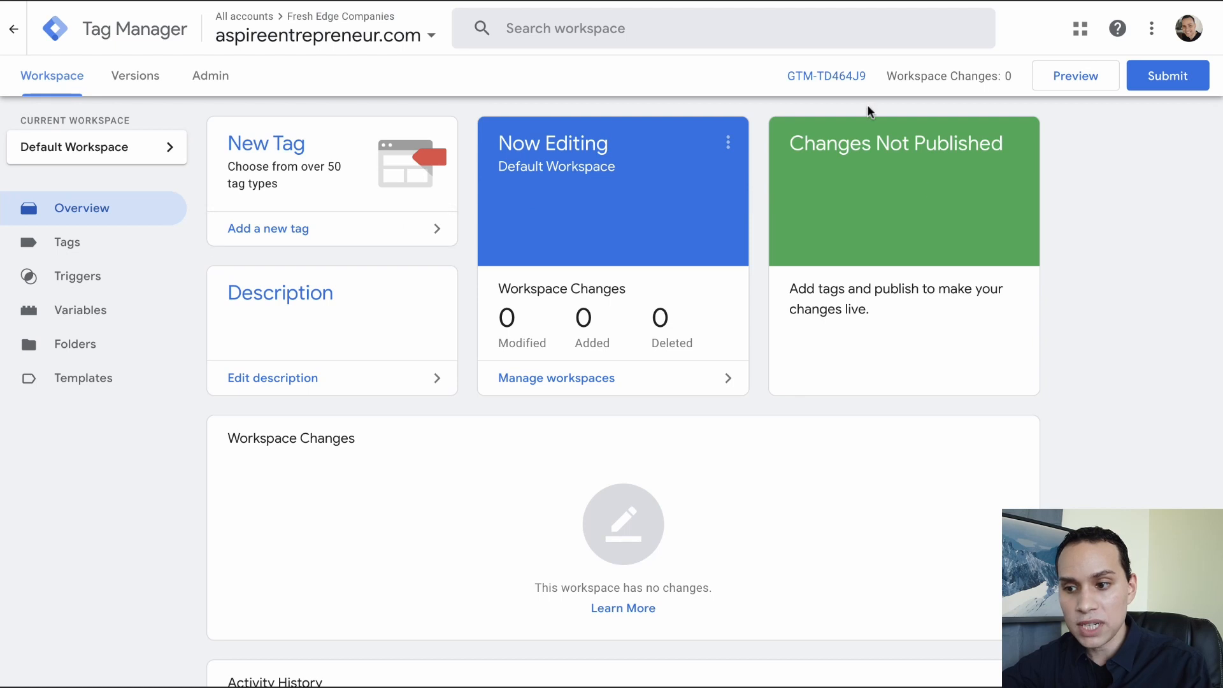
left_click(812, 79)
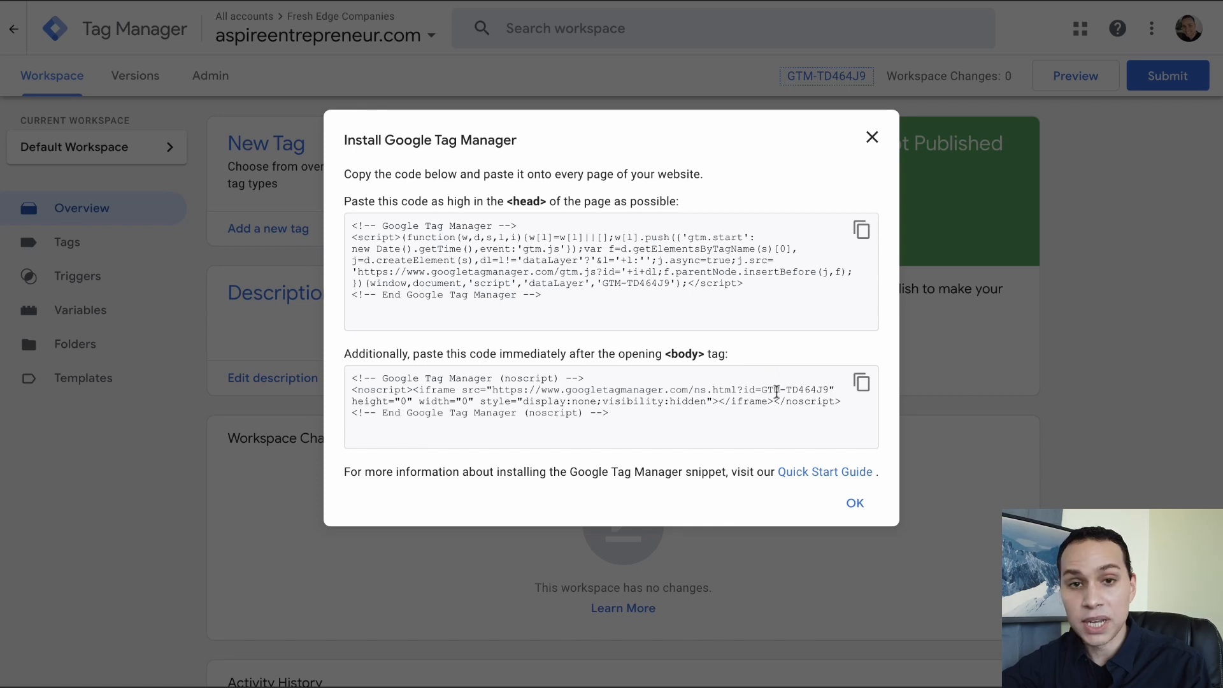
left_click(870, 139)
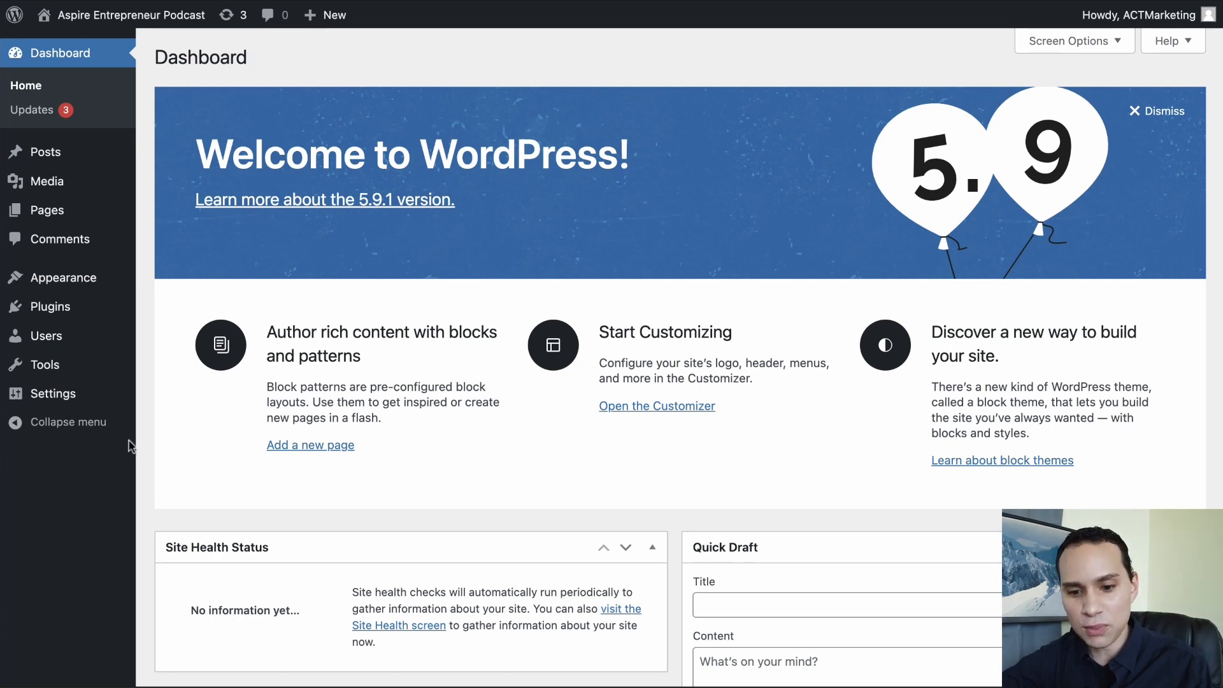
- Switch to the WordPress admin and search the plugins available to add for Google
mouse_move(78, 378)
mouse_move(65, 308)
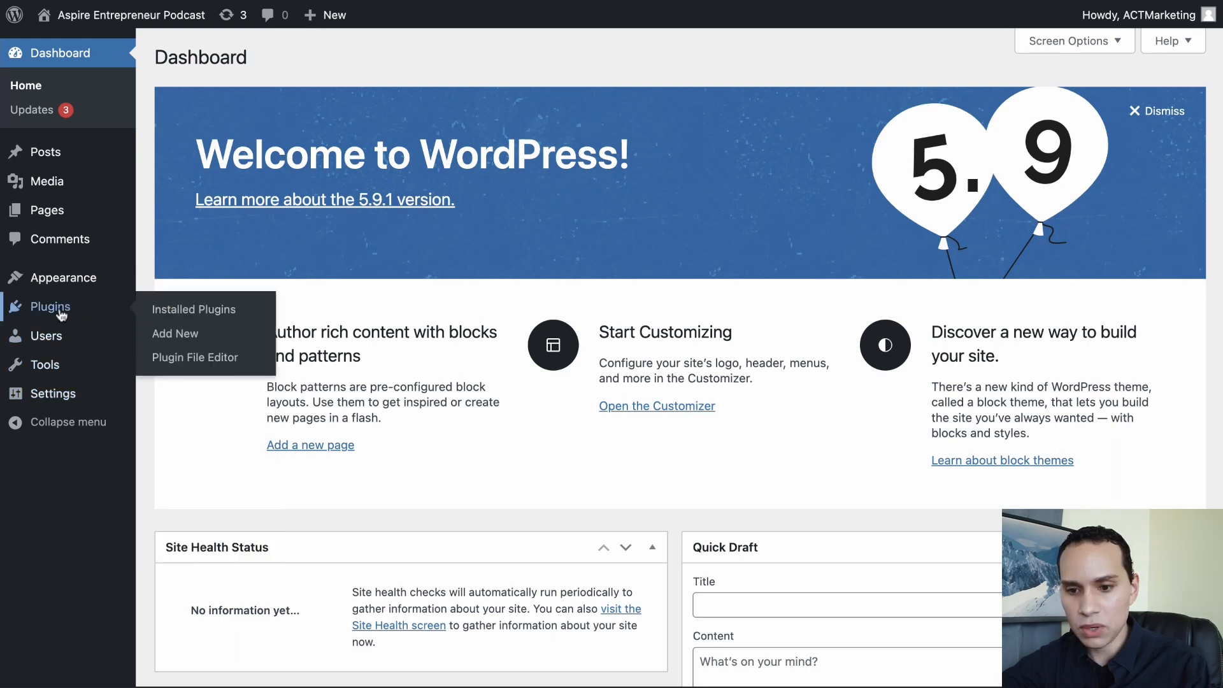
left_click(60, 314)
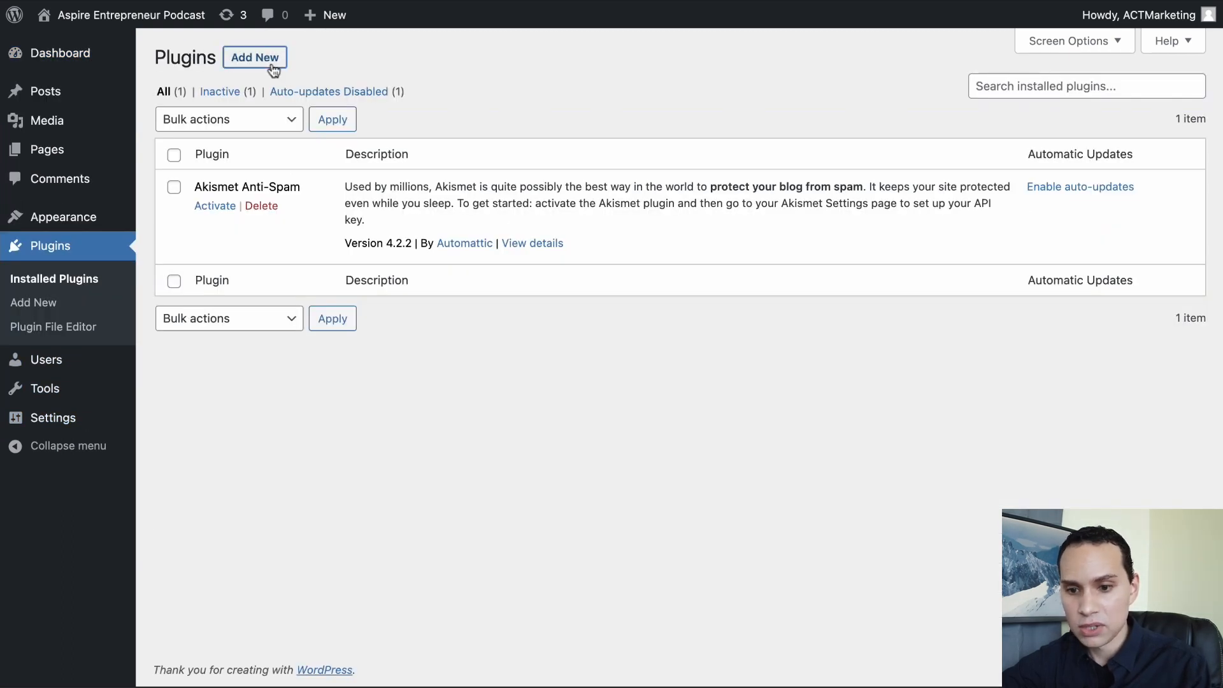
left_click(274, 70)
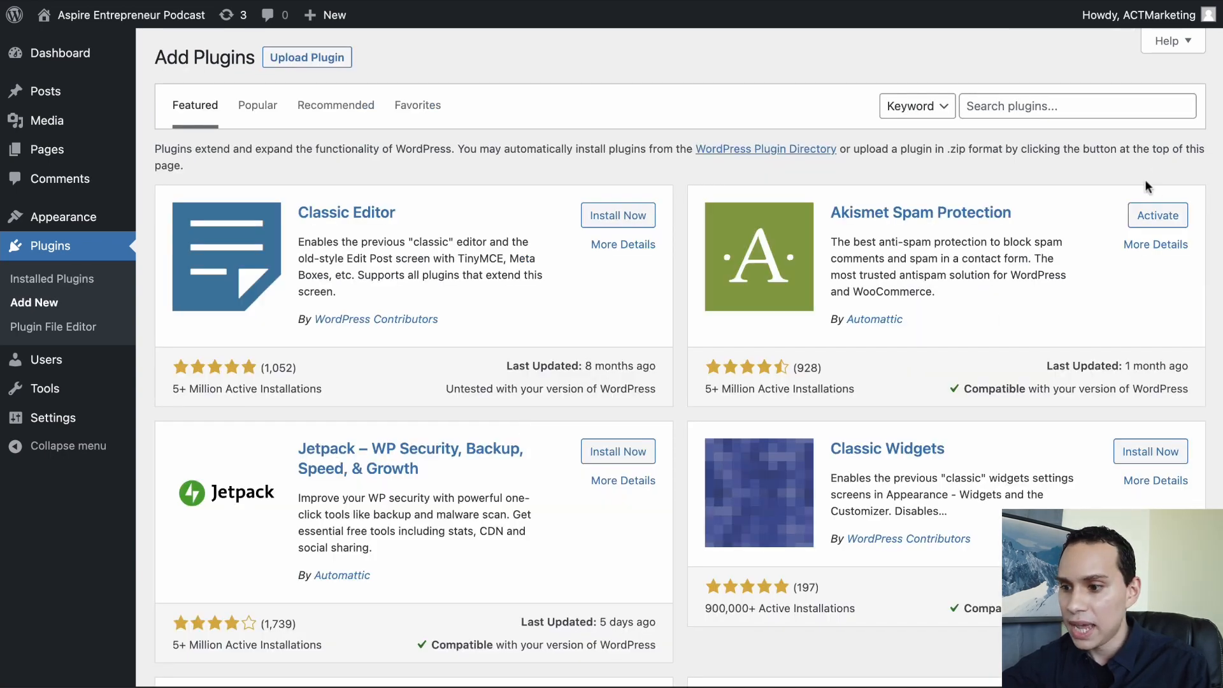
left_click(1059, 109)
type("Google")
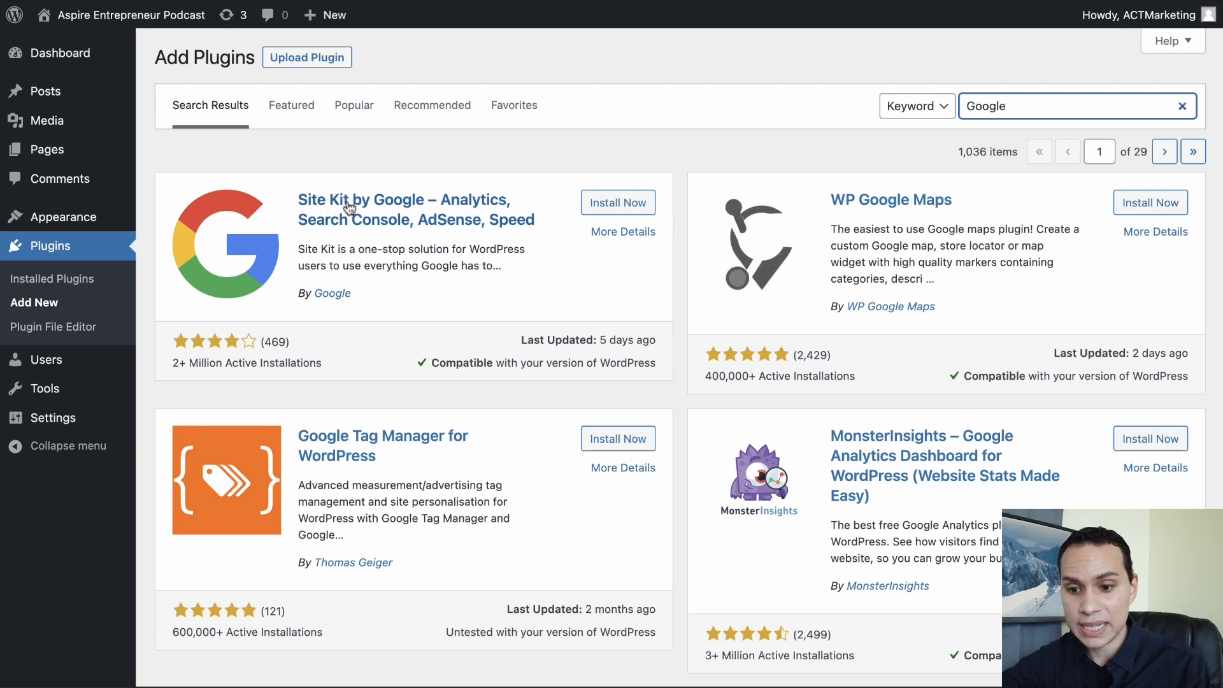
- Install and activate the Site Kit by Google plugin, and start its setup
left_click(625, 204)
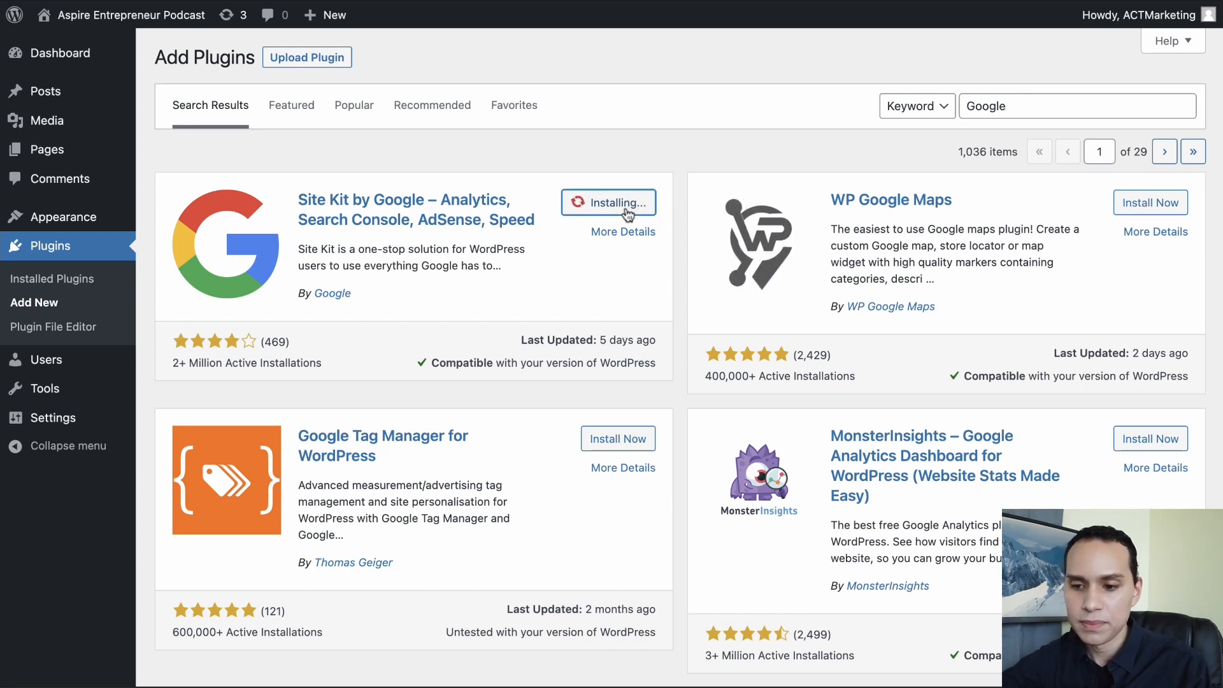
left_click(626, 203)
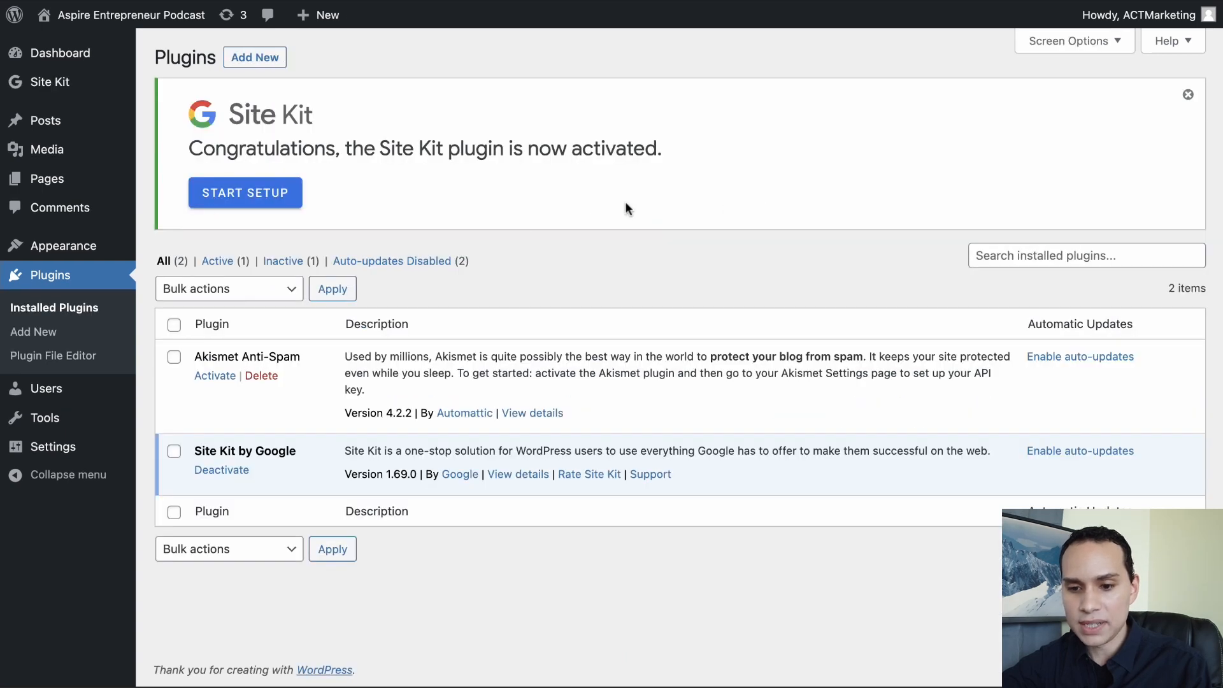
left_click(252, 192)
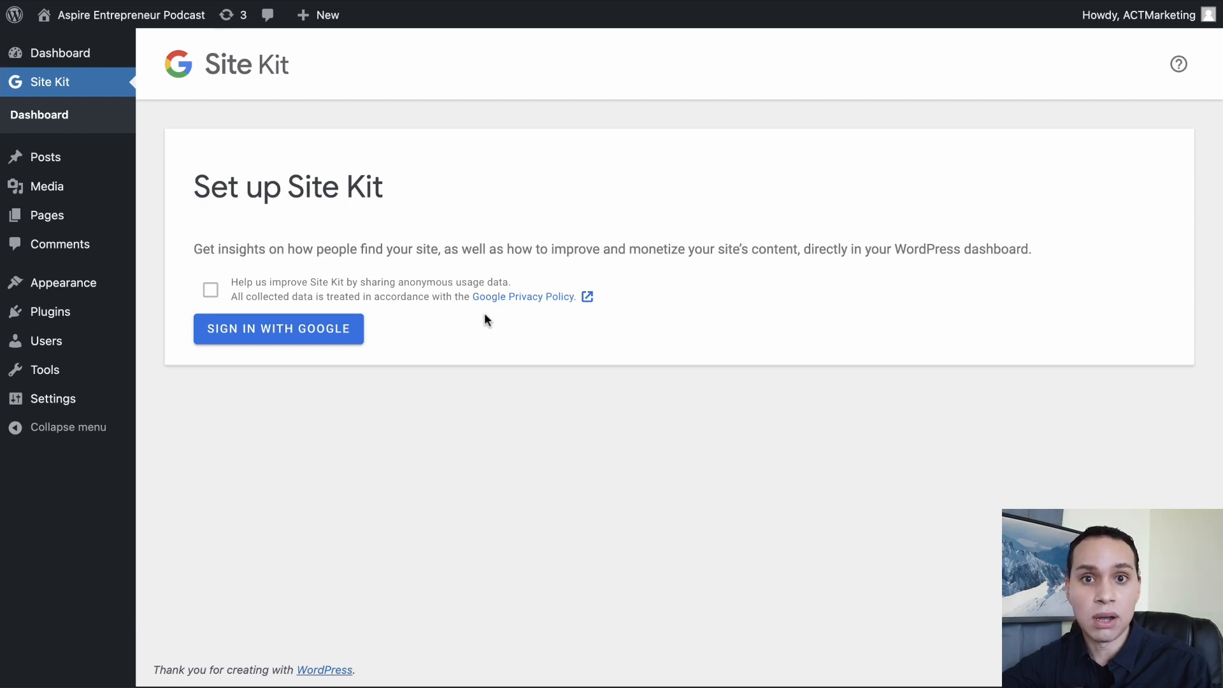
- Sign in to Site Kit with Google, choosing the first listed account
left_click(262, 332)
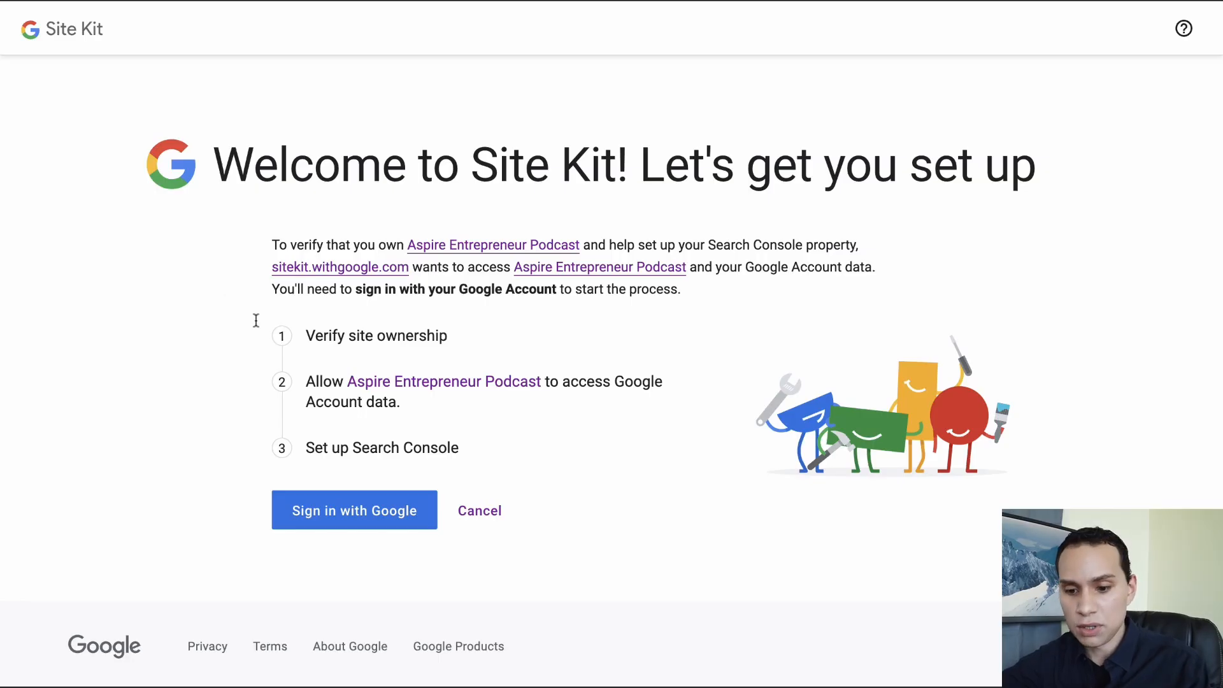
left_click(383, 512)
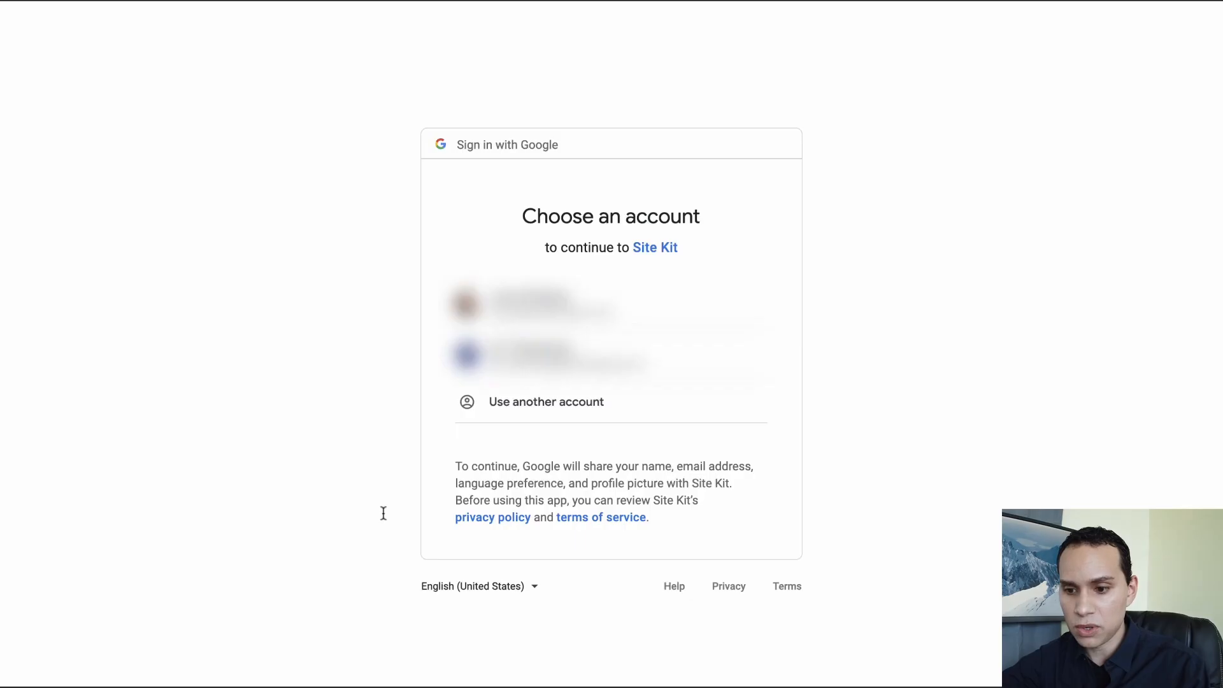
left_click(618, 309)
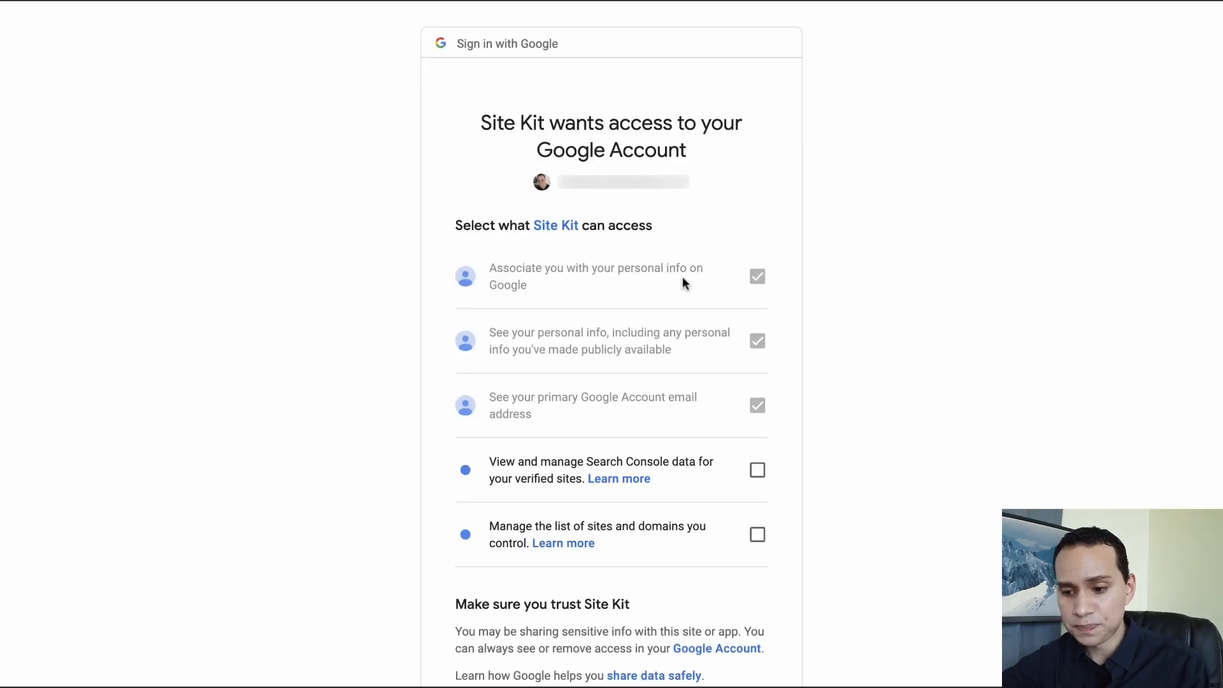
- Grant Site Kit access to view and manage Search Console data and to manage the list of sites and domains, and continue
scroll(682, 277, "down", 1)
scroll(754, 335, "down", 1)
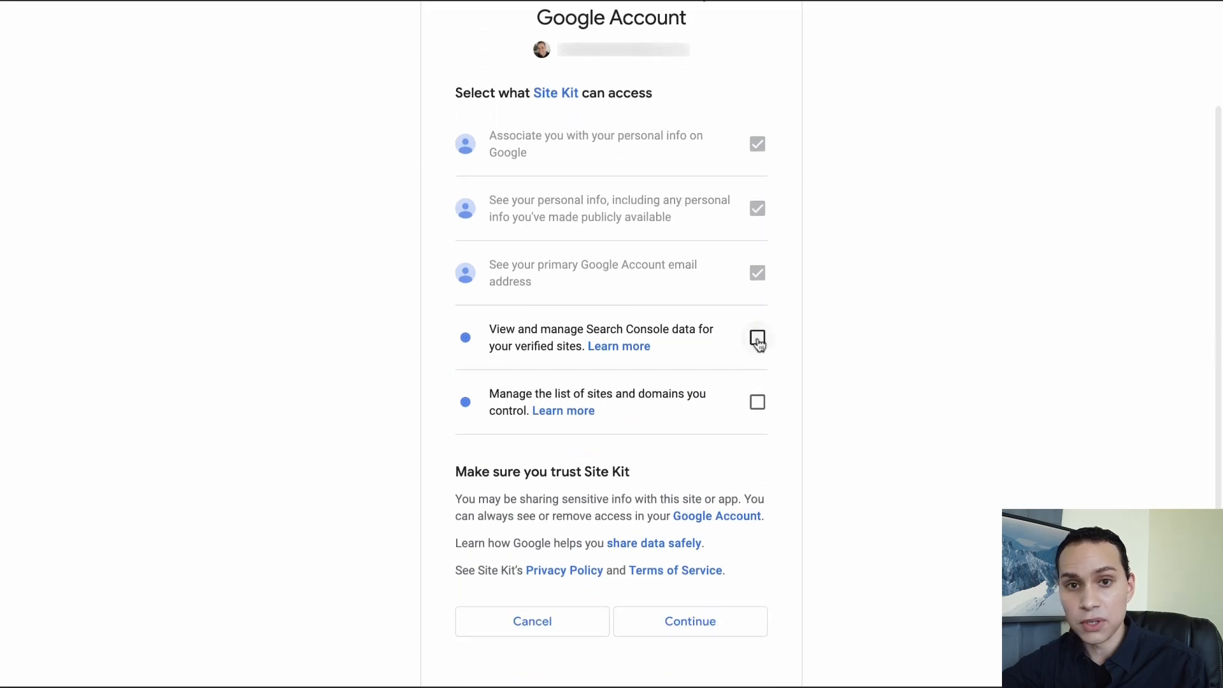
left_click(757, 338)
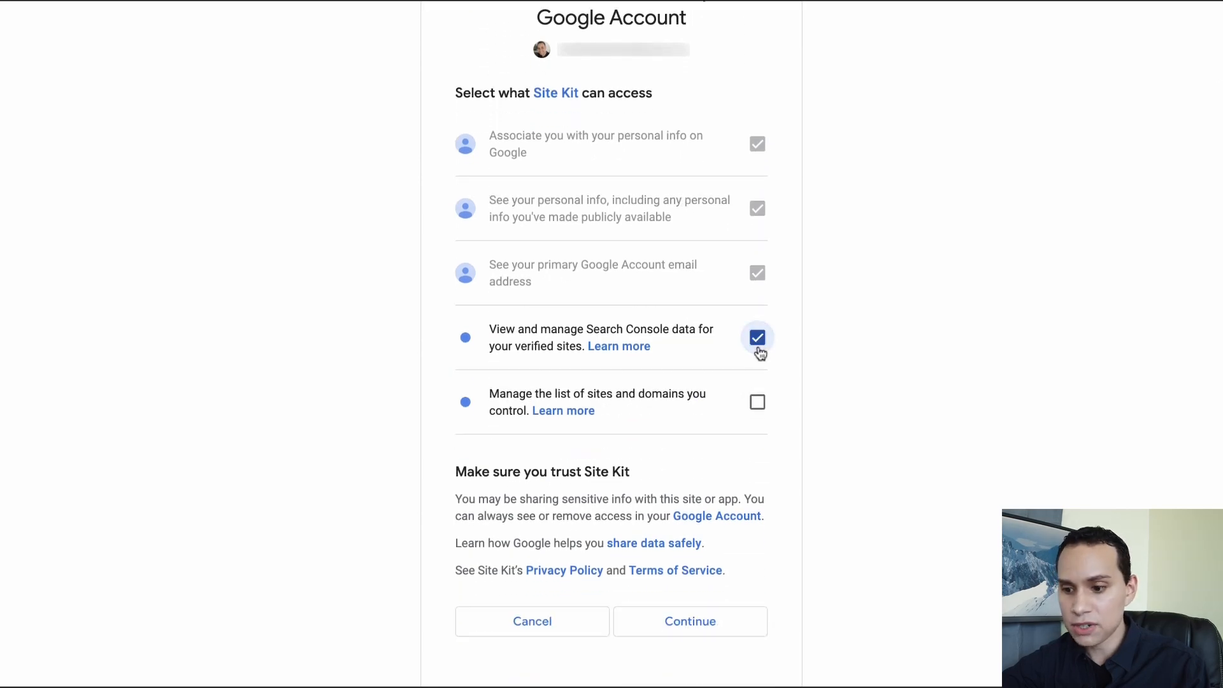
left_click(758, 405)
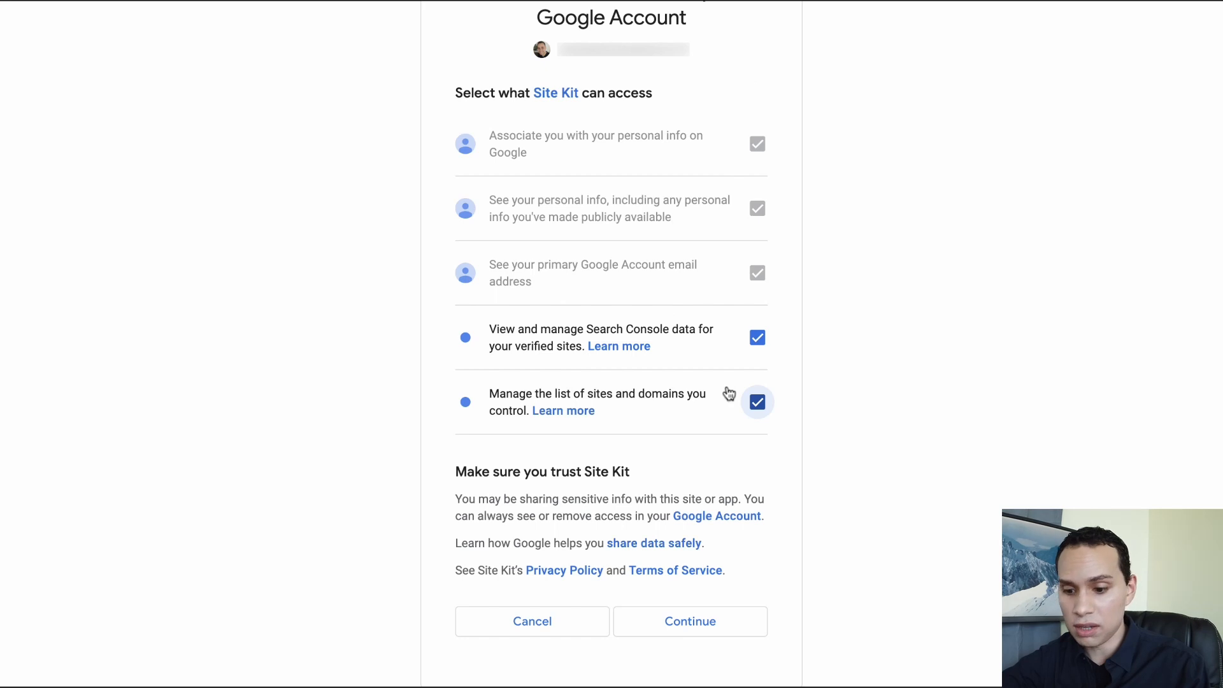
scroll(729, 393, "down", 1)
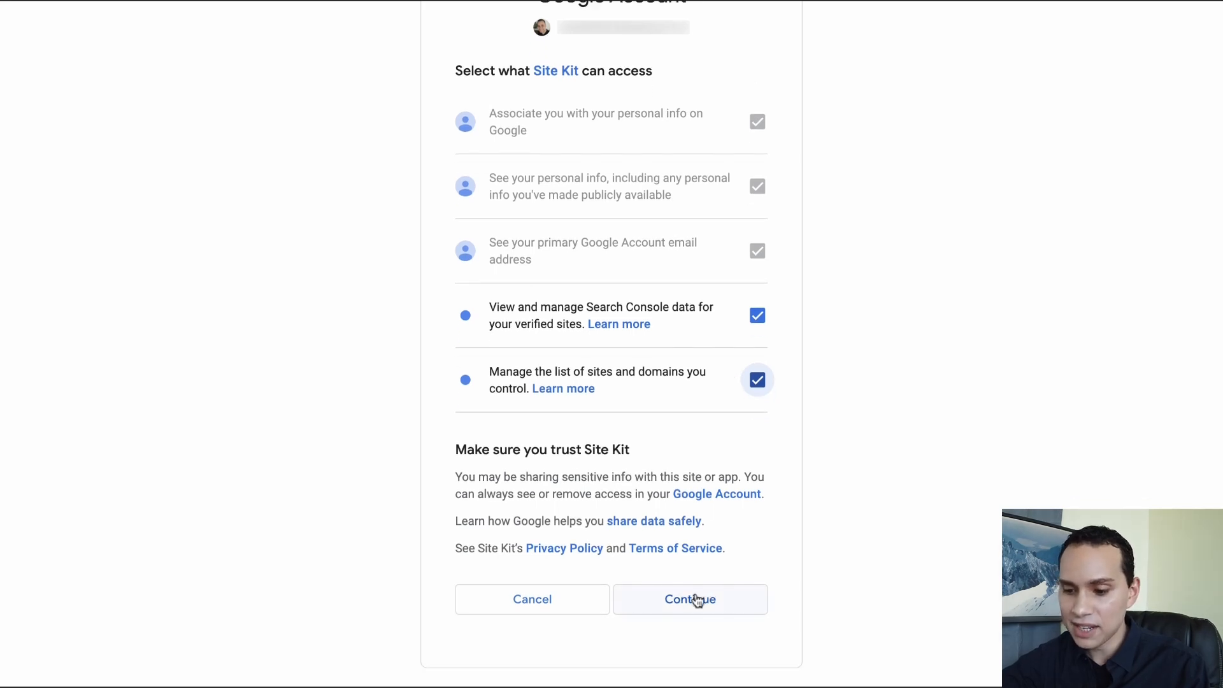
left_click(697, 600)
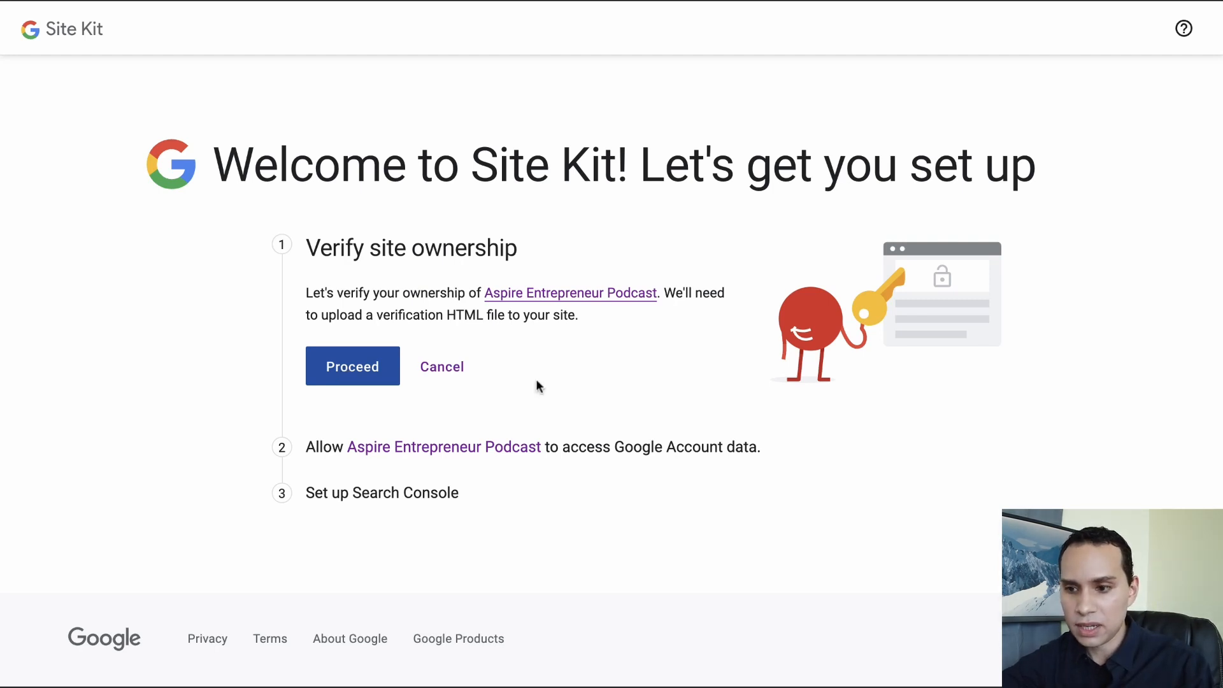
- Complete Site Kit's ownership, data access and Search Console stages for Aspire Entrepreneur Podcast, and dismiss the setup notice on the dashboard
left_click(352, 373)
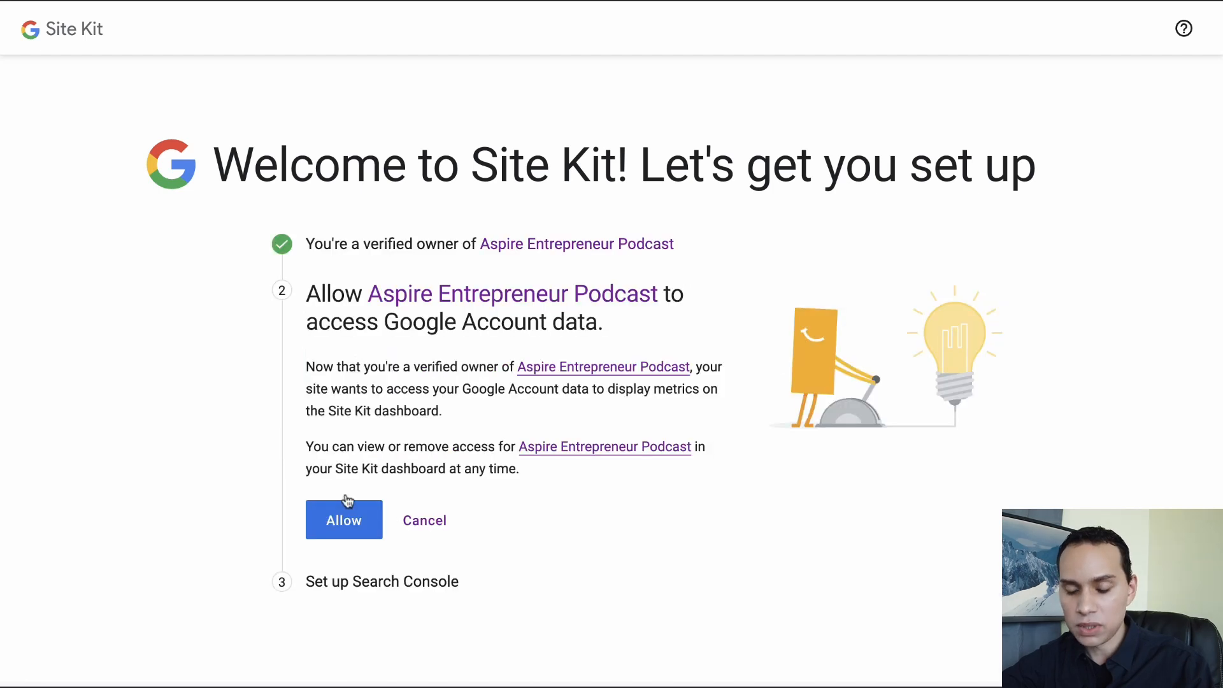
left_click(344, 533)
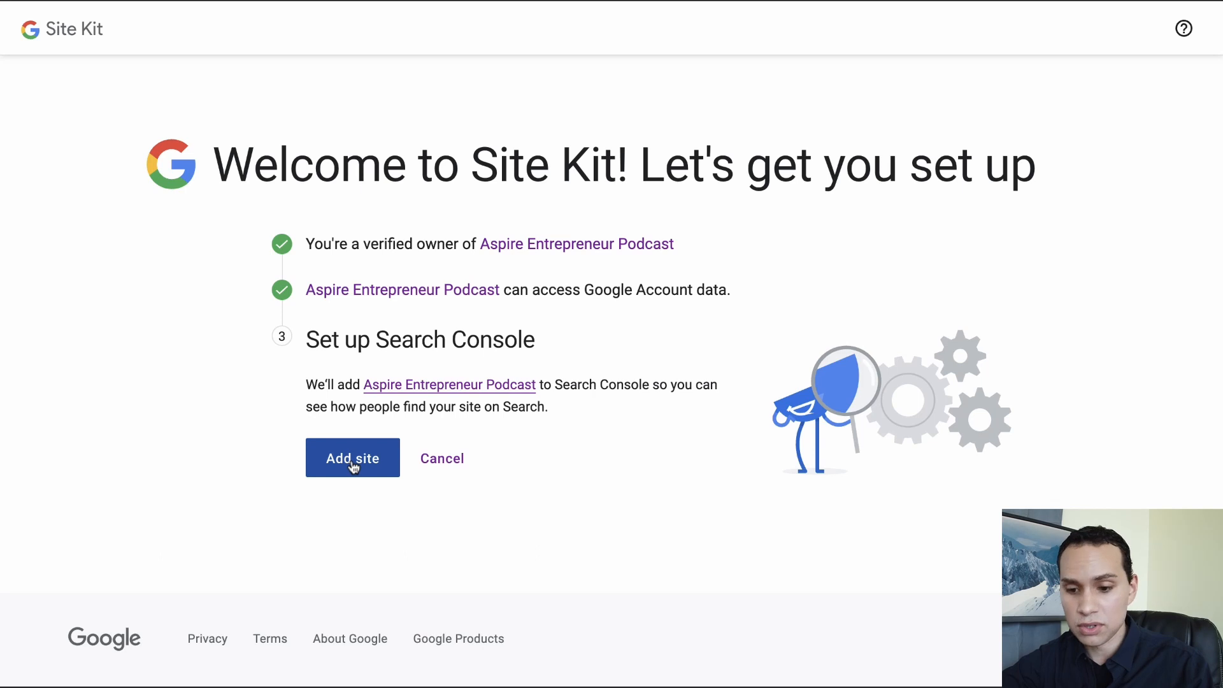
left_click(354, 465)
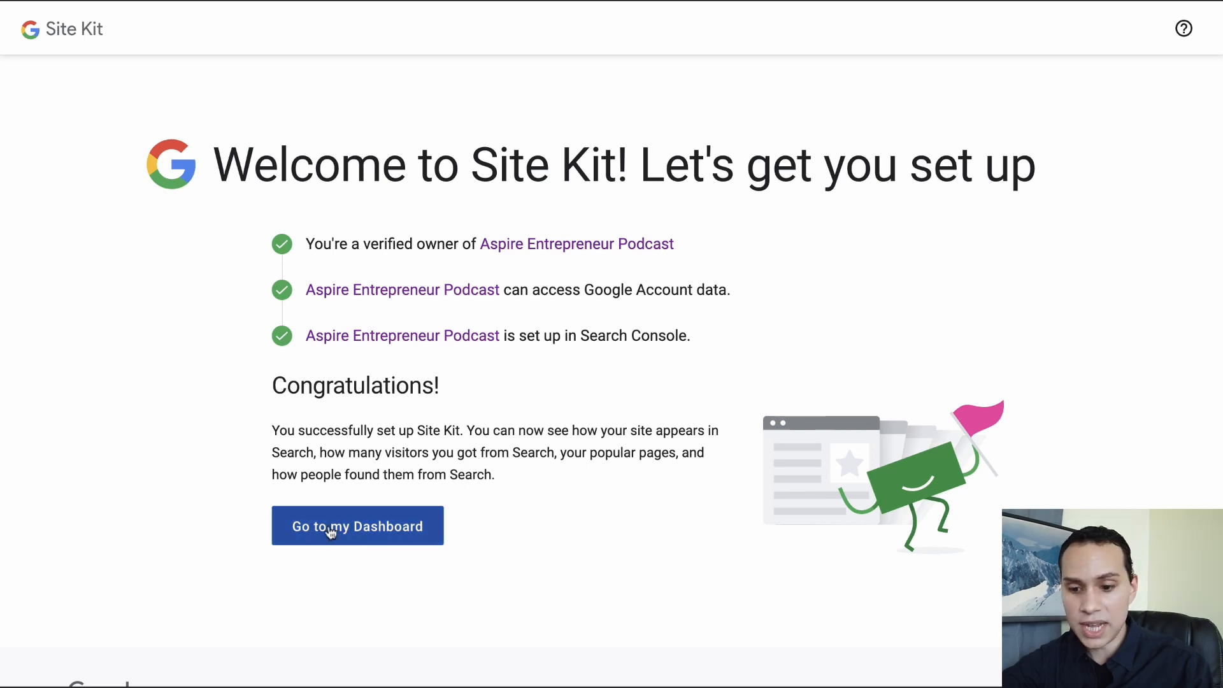
left_click(330, 532)
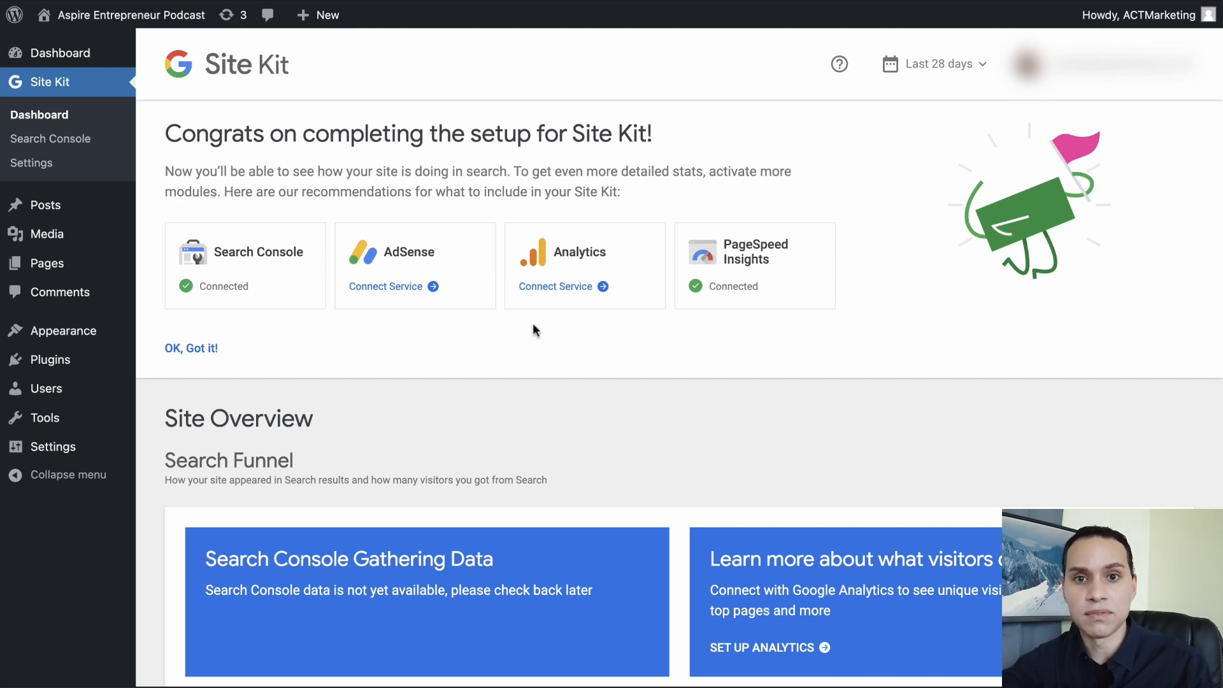
left_click(179, 346)
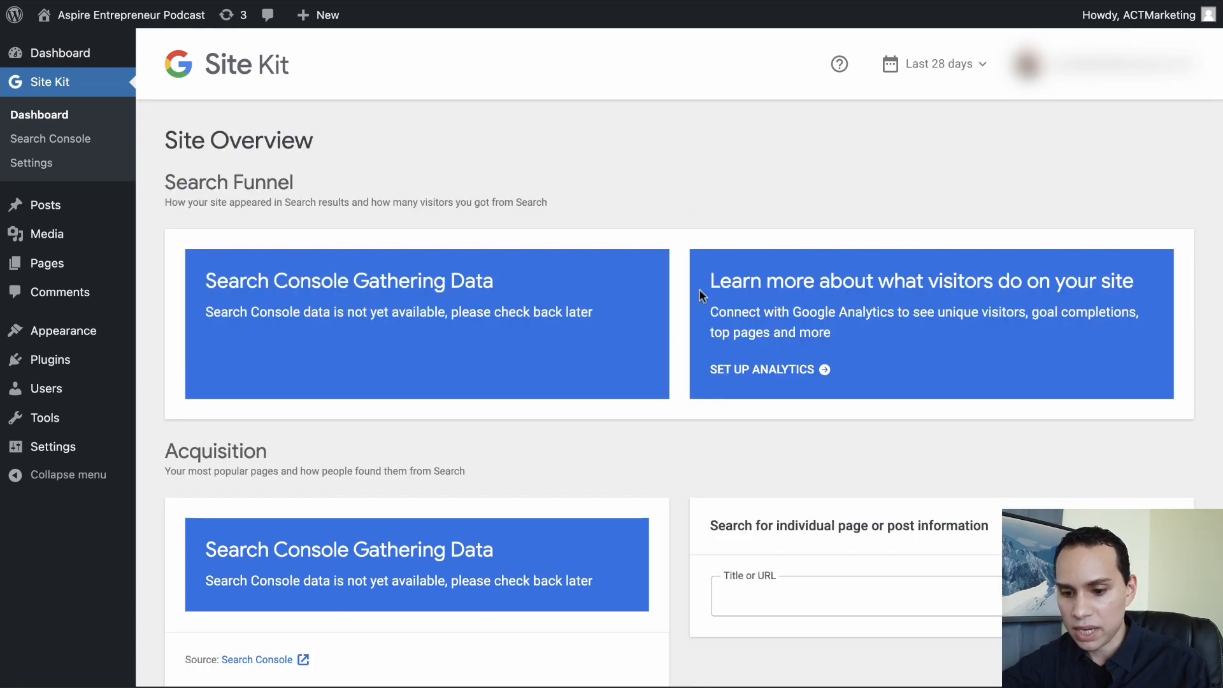
- Start the Tag Manager setup from Site Kit's additional services and authorize container viewing with the same Google account
scroll(671, 333, "down", 10)
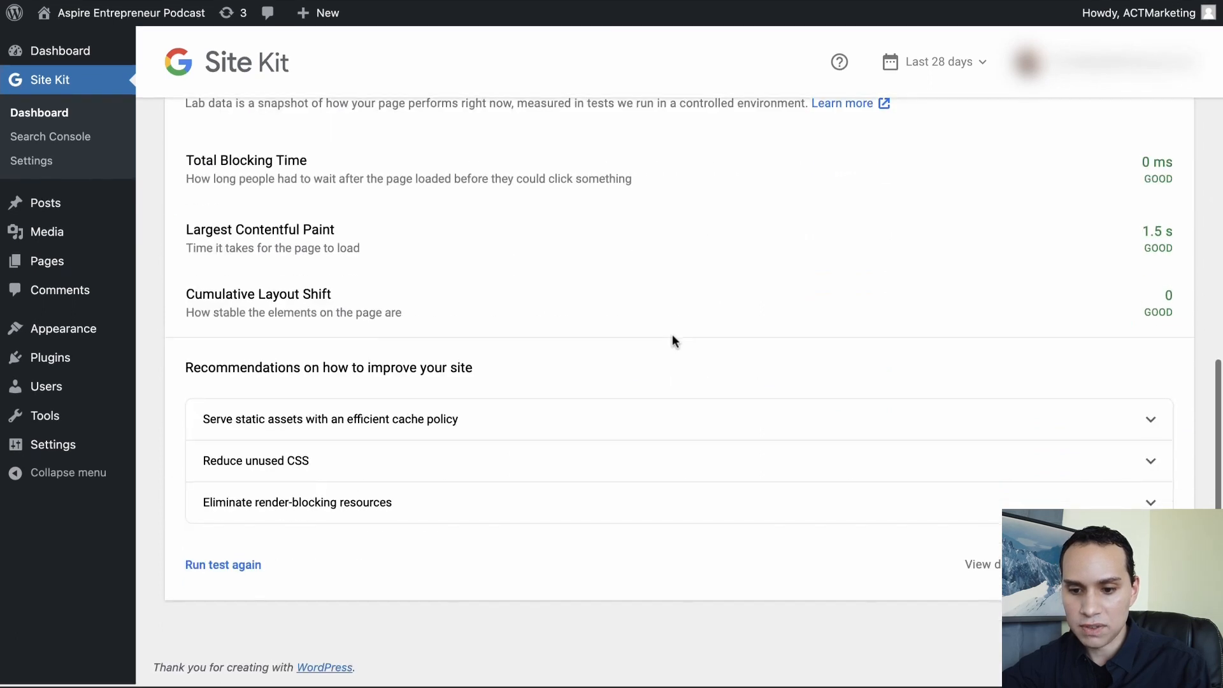
scroll(671, 334, "up", 10)
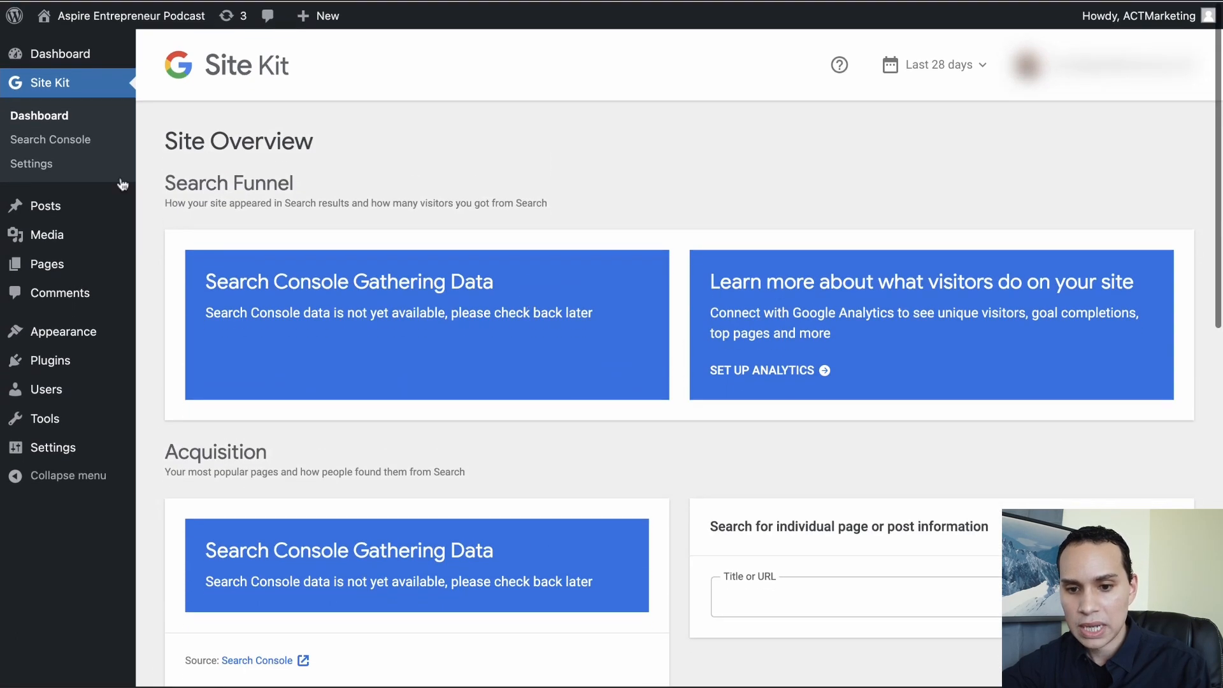
left_click(42, 164)
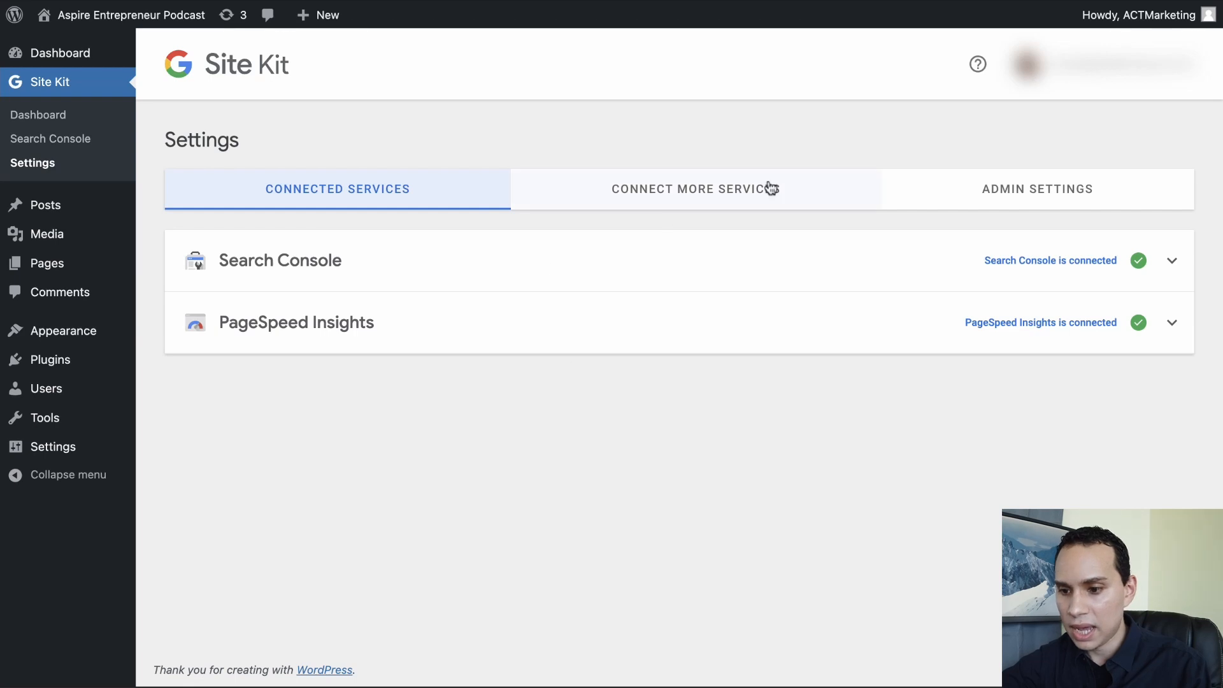
left_click(769, 187)
scroll(502, 245, "down", 3)
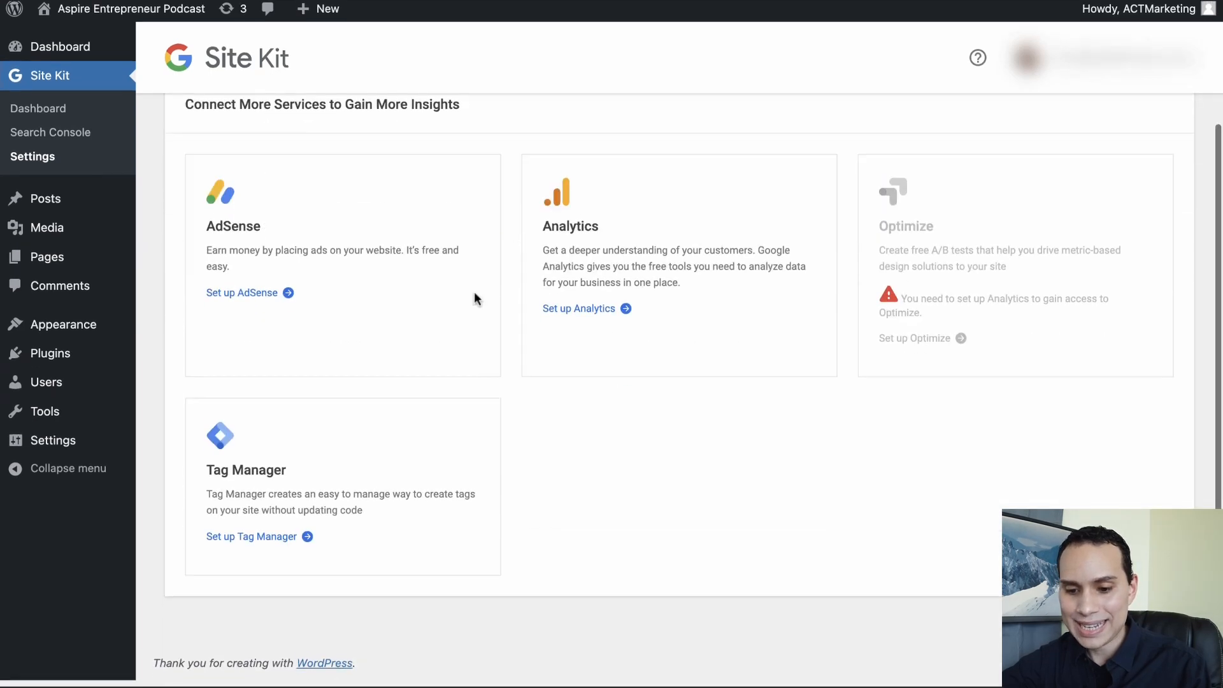
left_click(257, 543)
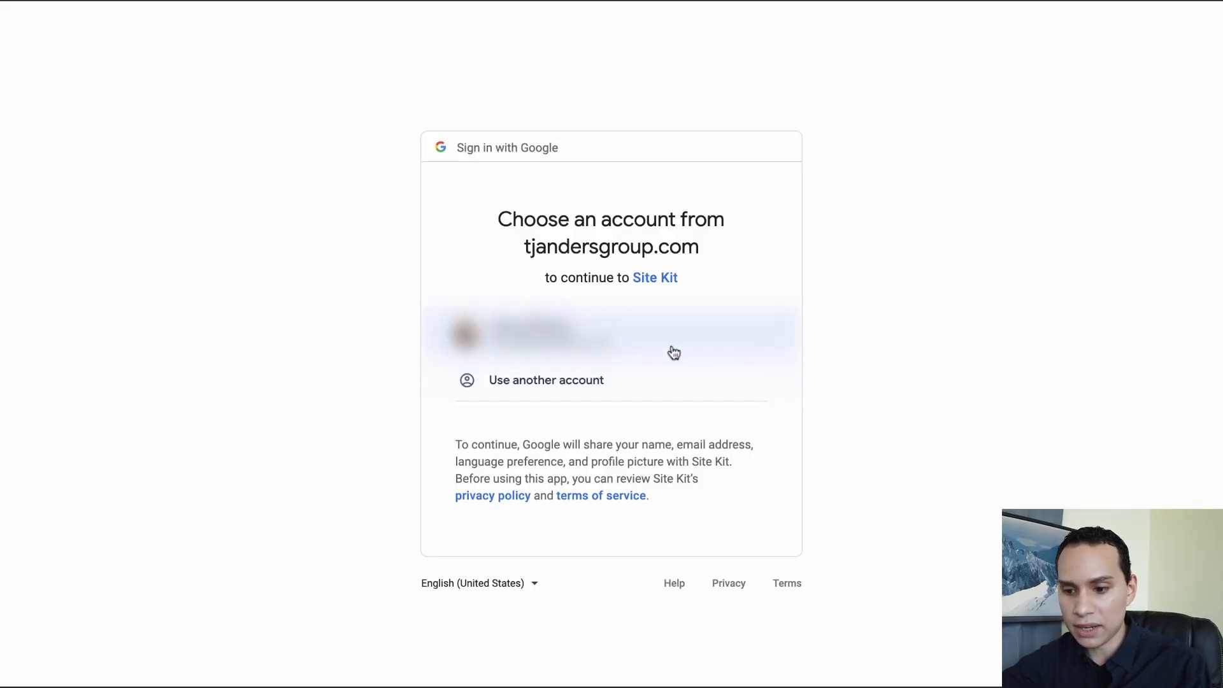
left_click(579, 337)
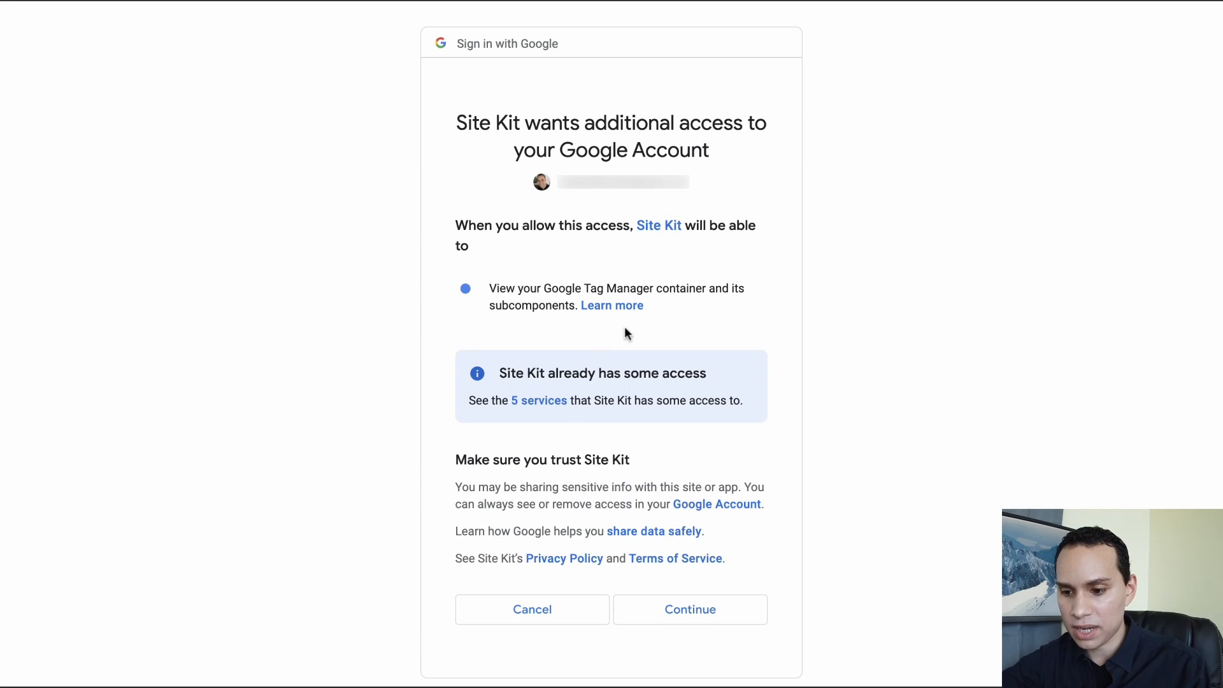
left_click(696, 607)
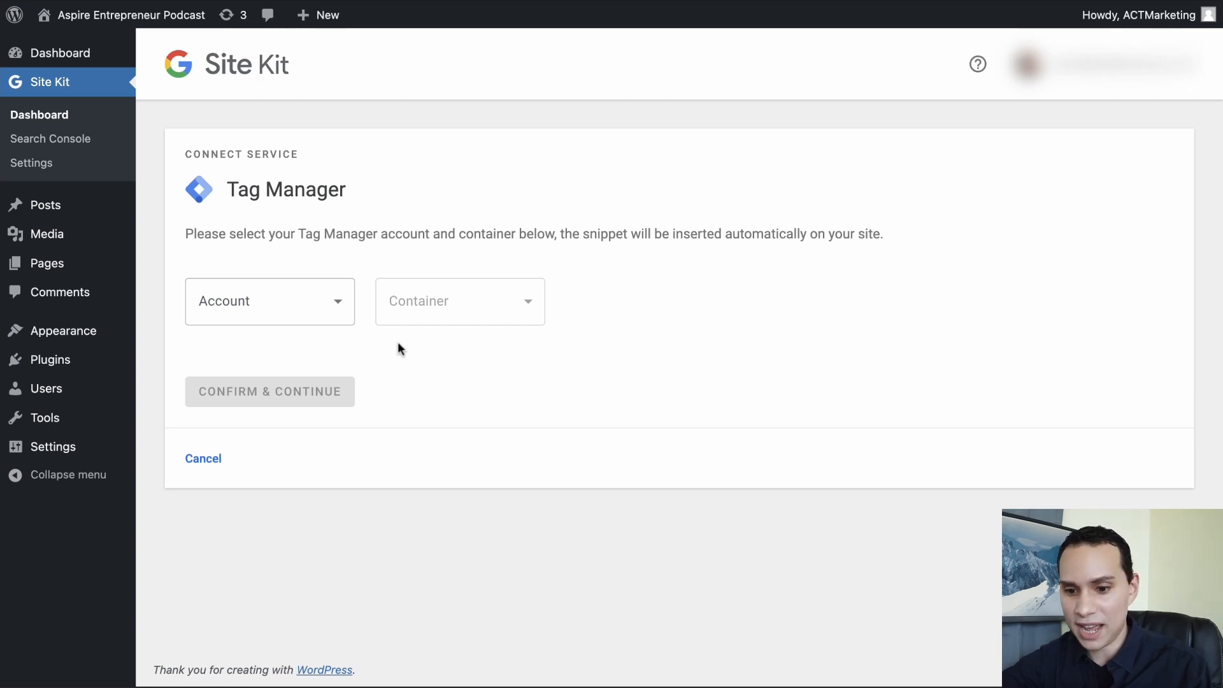
- Connect Tag Manager in Site Kit to the Fresh Edge Companies account with the aspireentrepreneur.com container
left_click(325, 305)
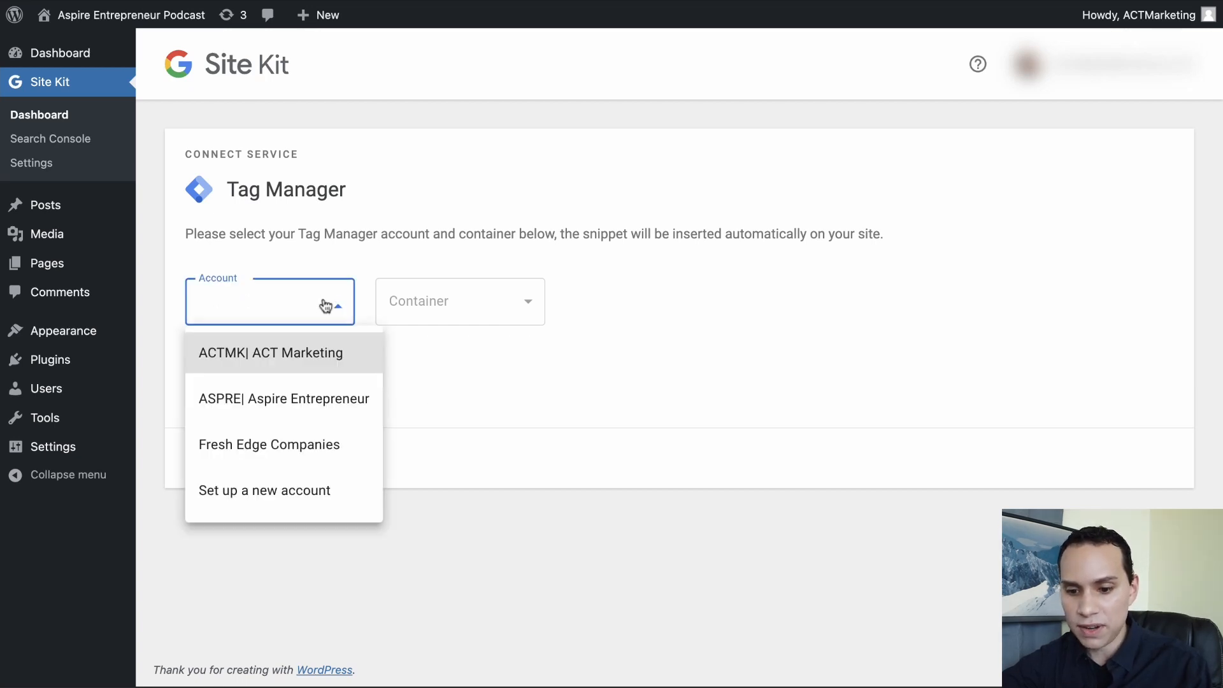
left_click(351, 450)
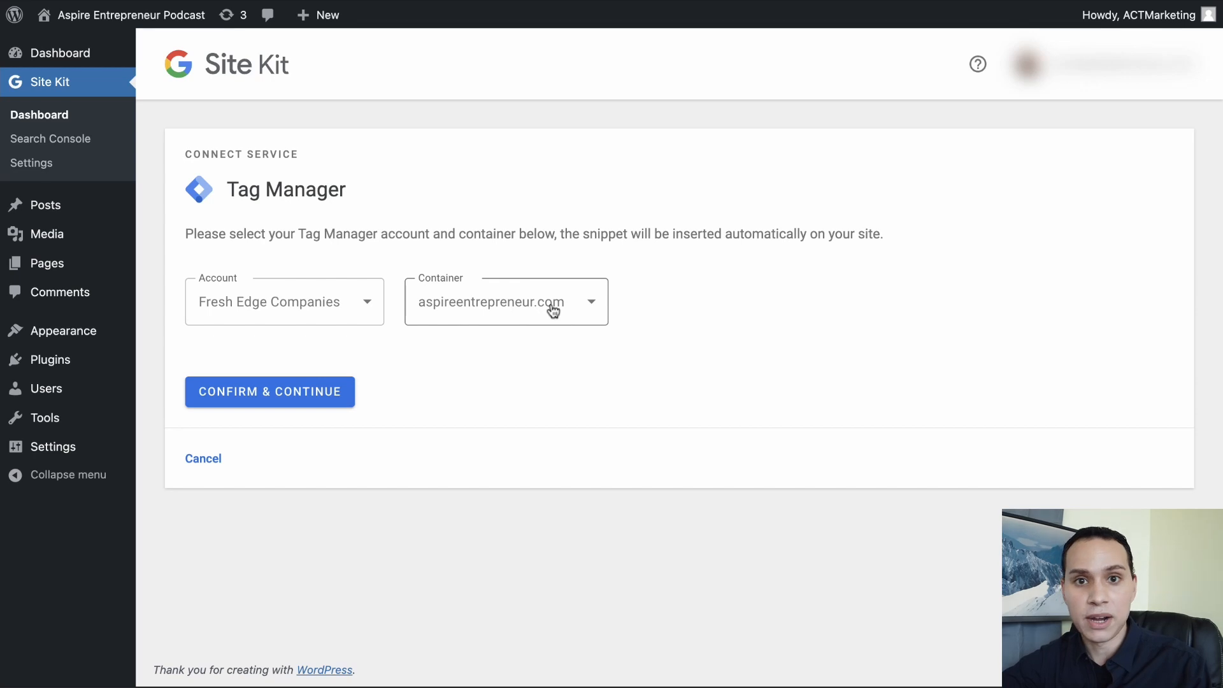
left_click(326, 398)
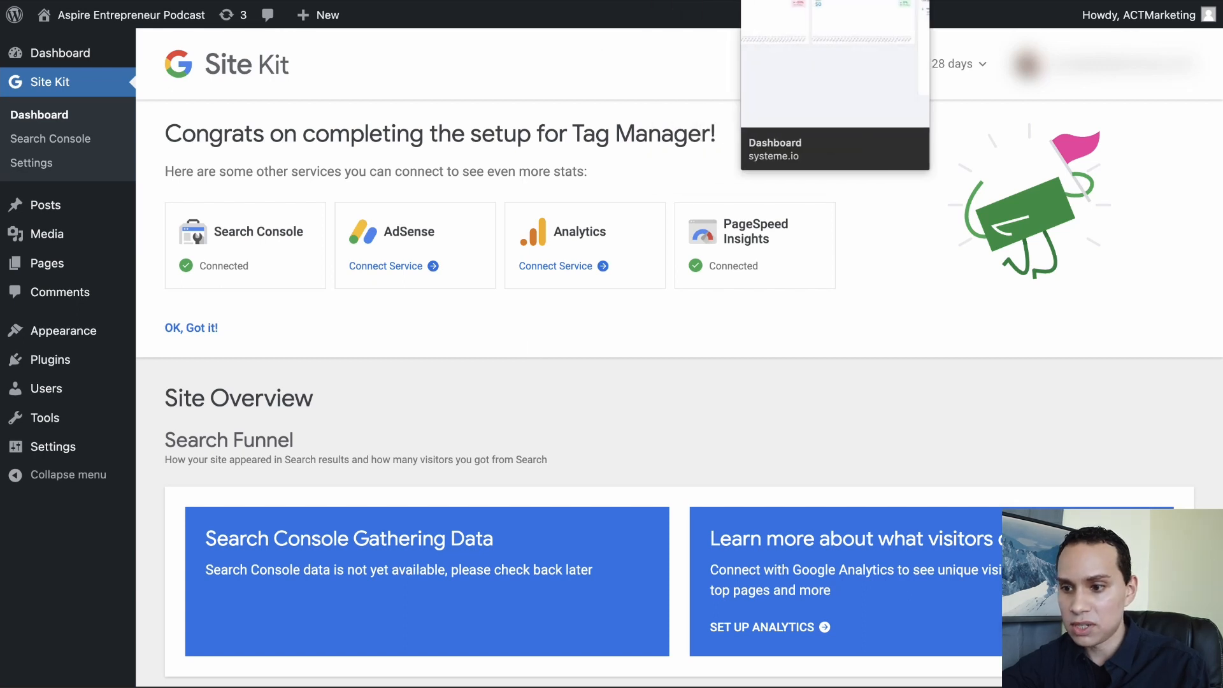
- Switch to the systeme.io dashboard and open the sales funnel settings of the account
left_click(796, 1)
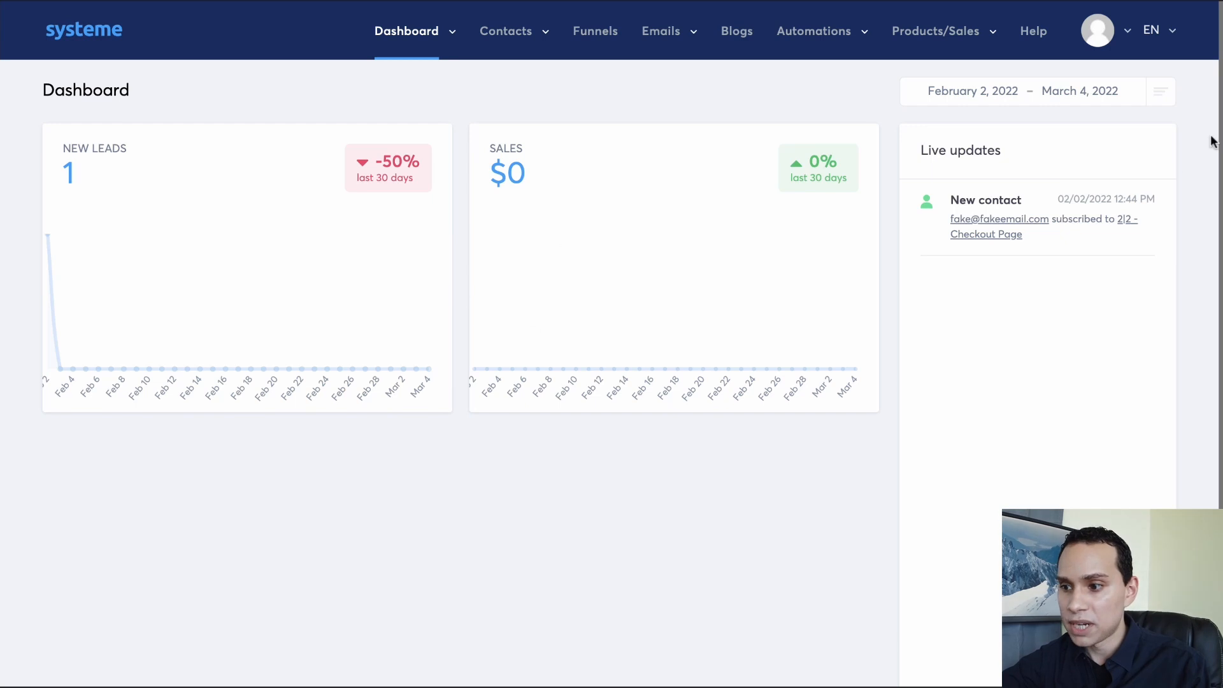
left_click(1124, 39)
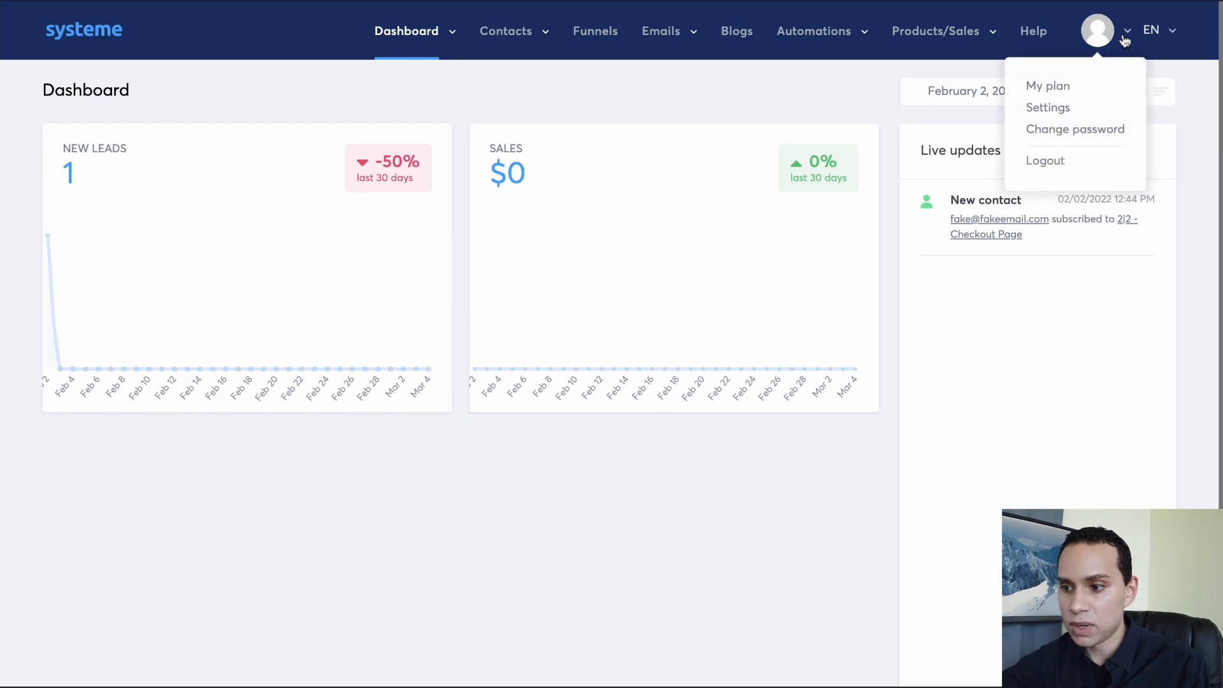
left_click(1054, 109)
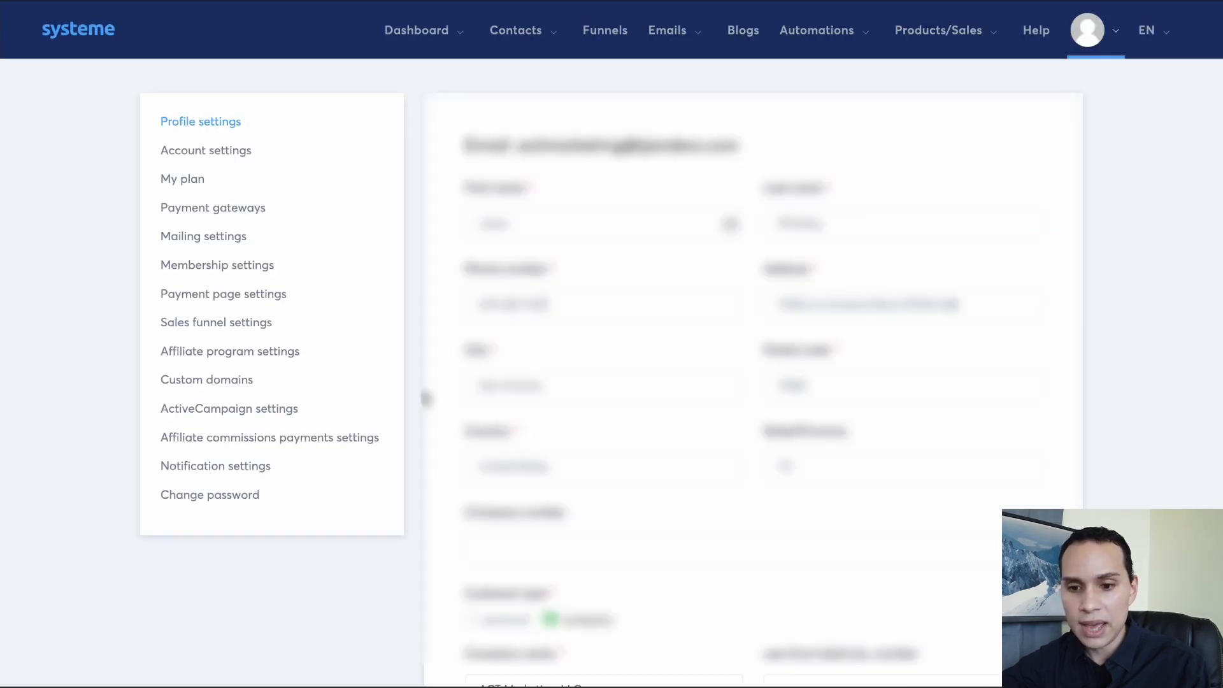
left_click(231, 324)
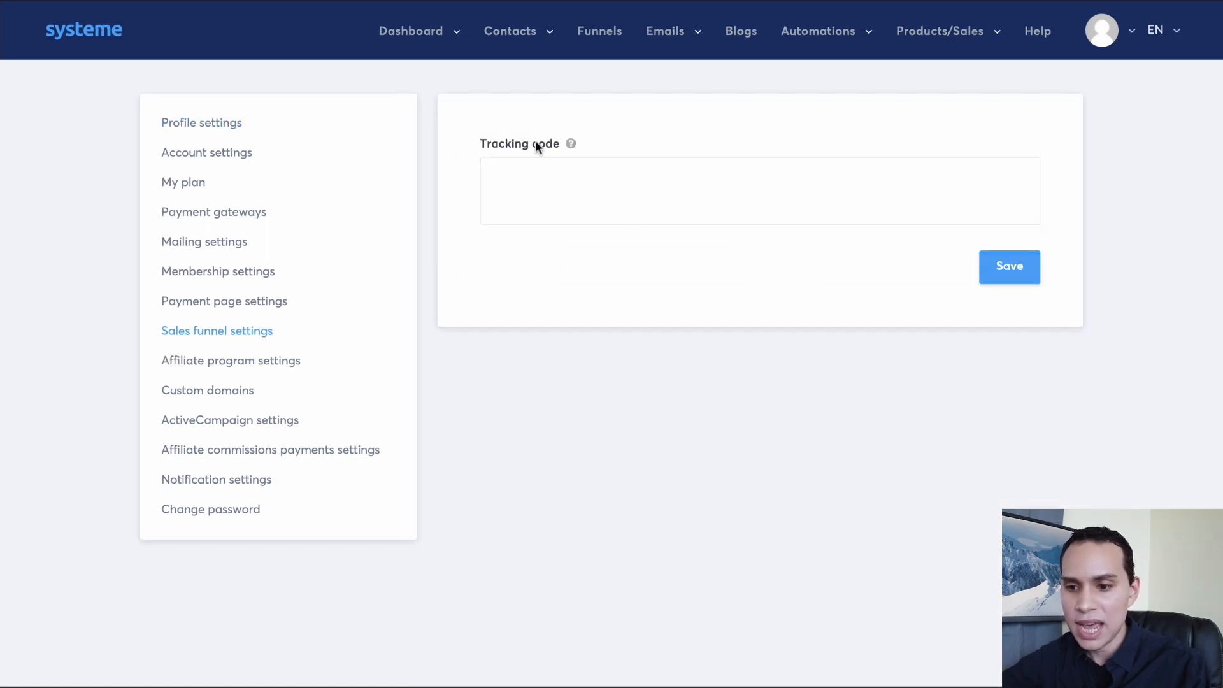
- Copy the Tag Manager head snippet from the playbook into systeme.io's sales funnel tracking code, check the field's help note, and save
left_click(539, 166)
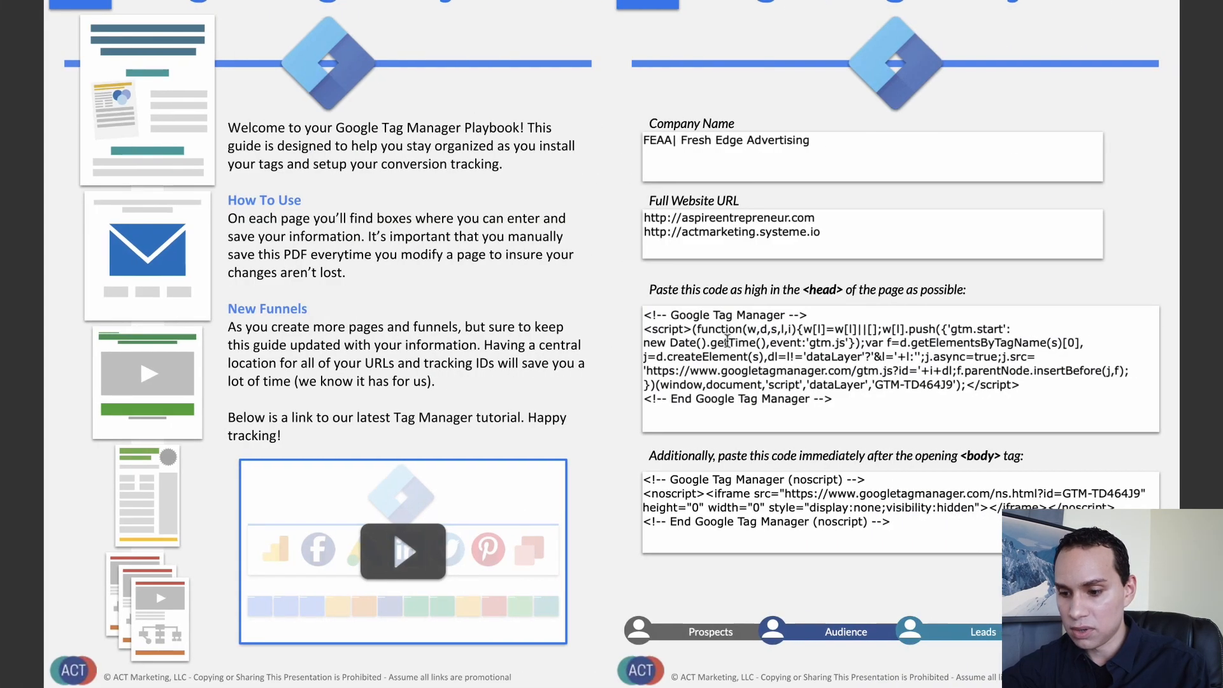
key("super+a")
key("super+c")
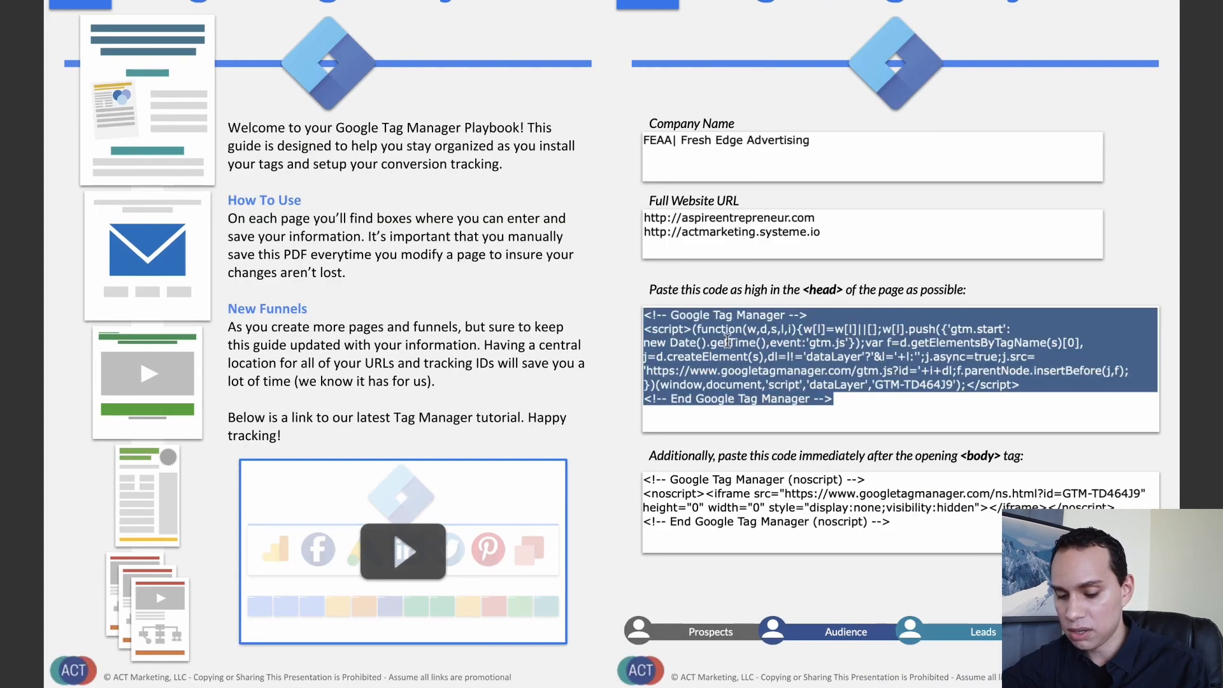
key("ctrl+Left")
left_click(655, 194)
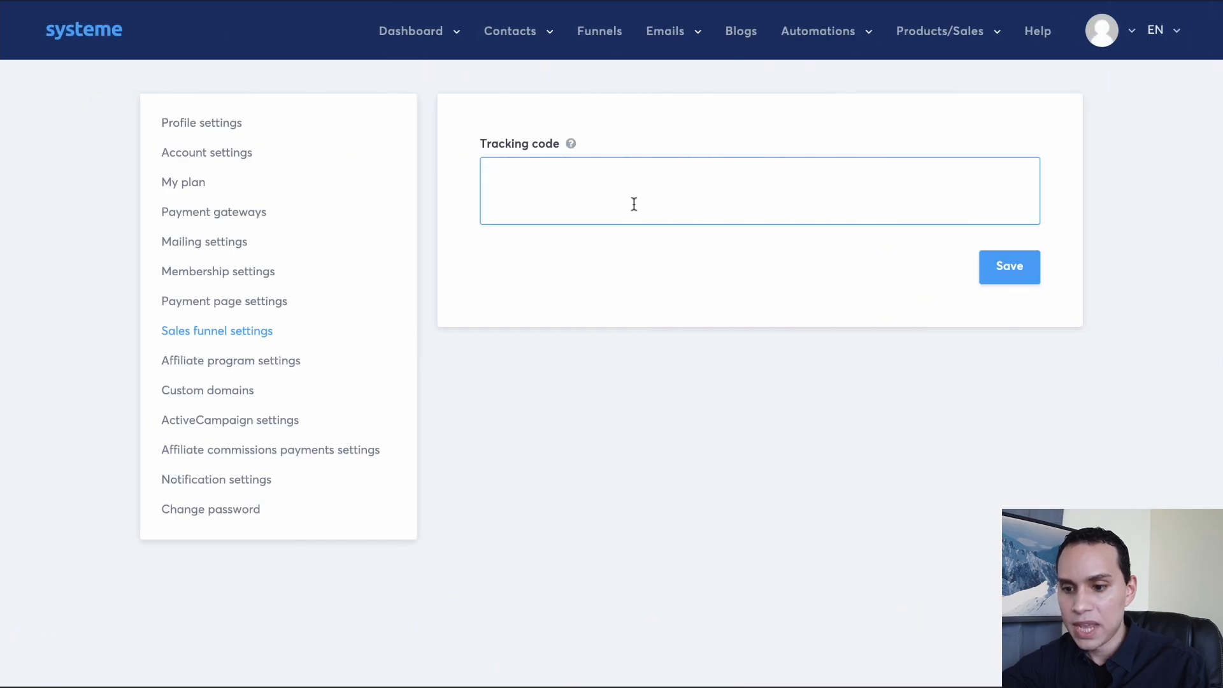
key("super+v")
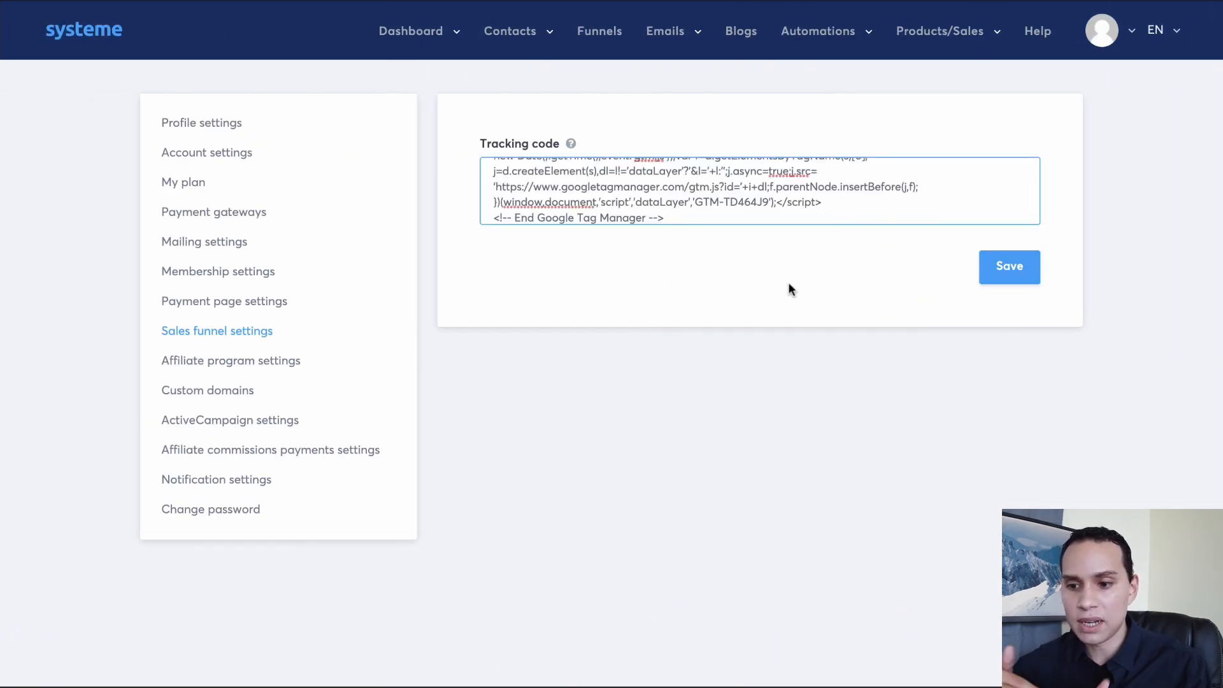
left_click(571, 145)
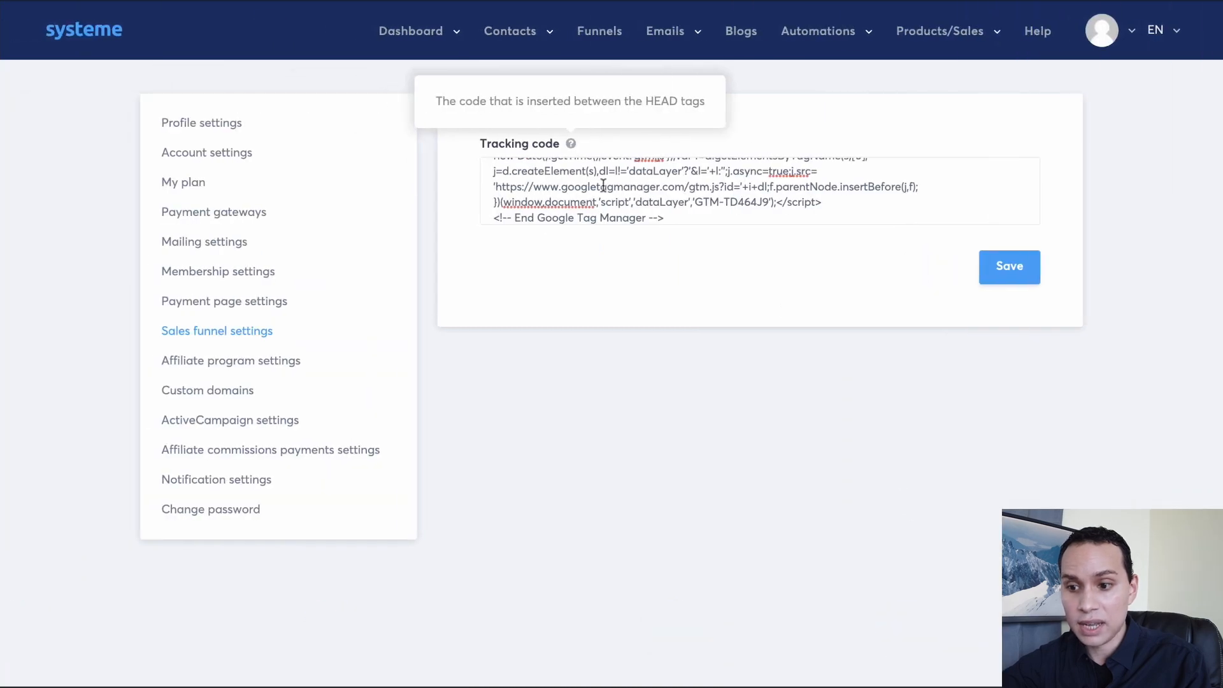
left_click(1017, 266)
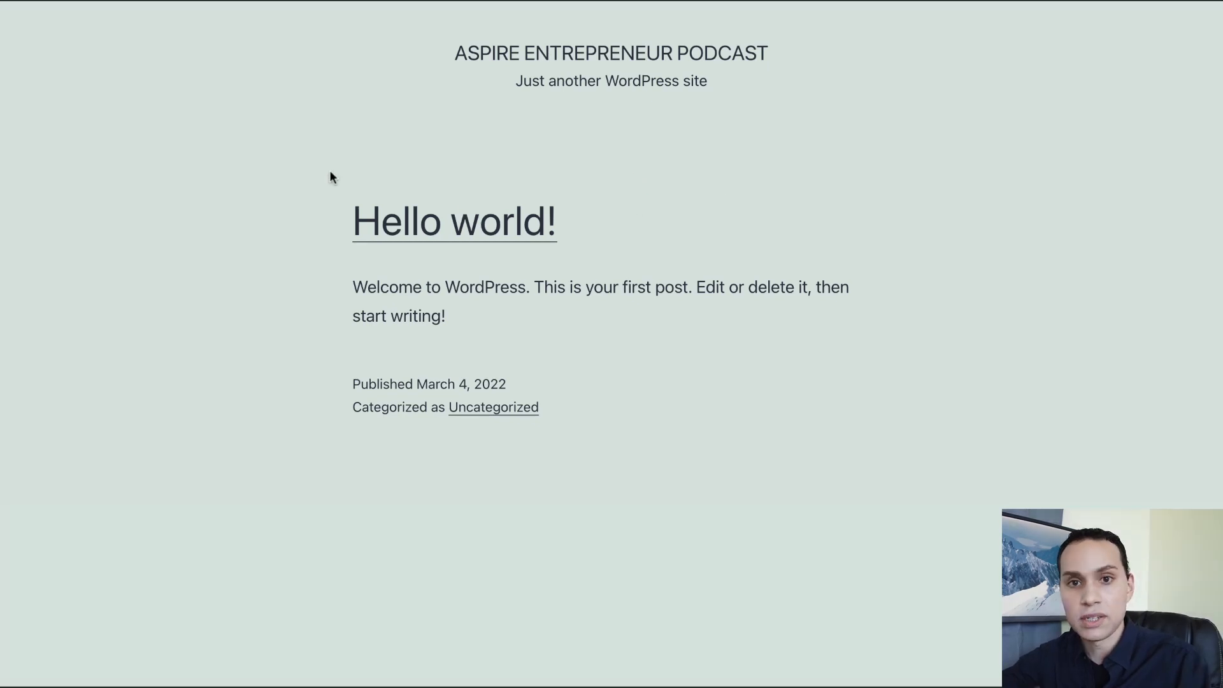
- Switch to DuckDuckGo and search the web for Google Tag Assistant Chrome Extension
left_click(974, 1)
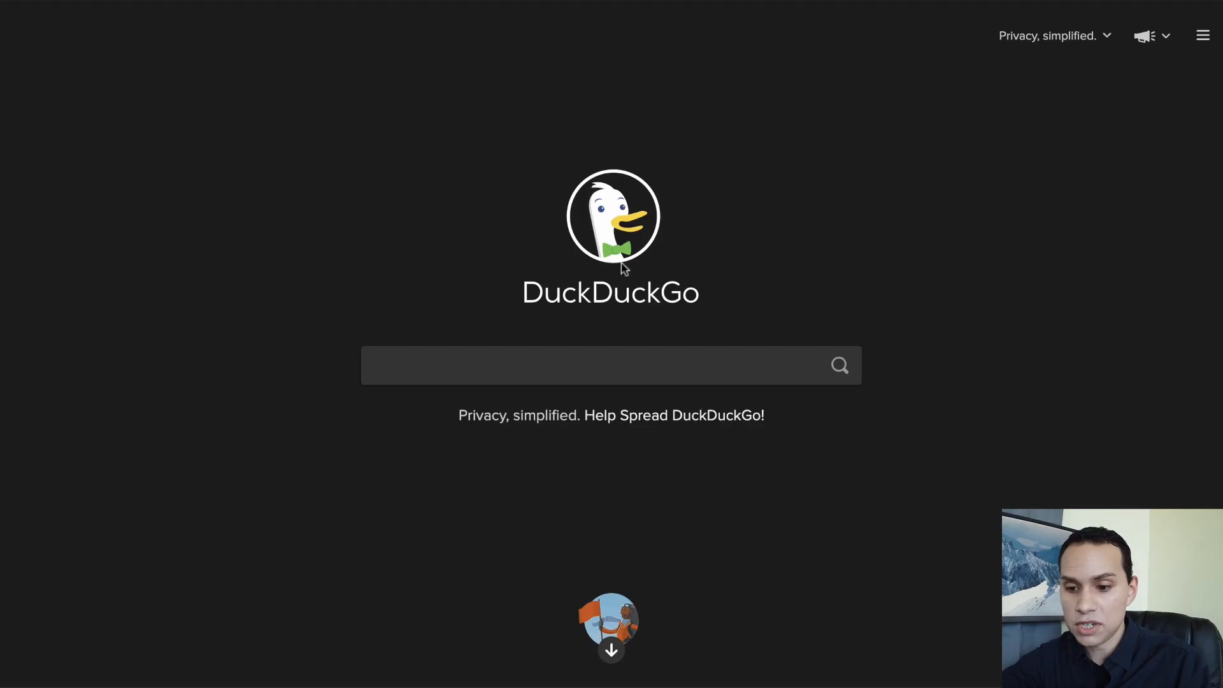
left_click(423, 354)
type("Google Tag Assistant Chrome Extension")
key("Return")
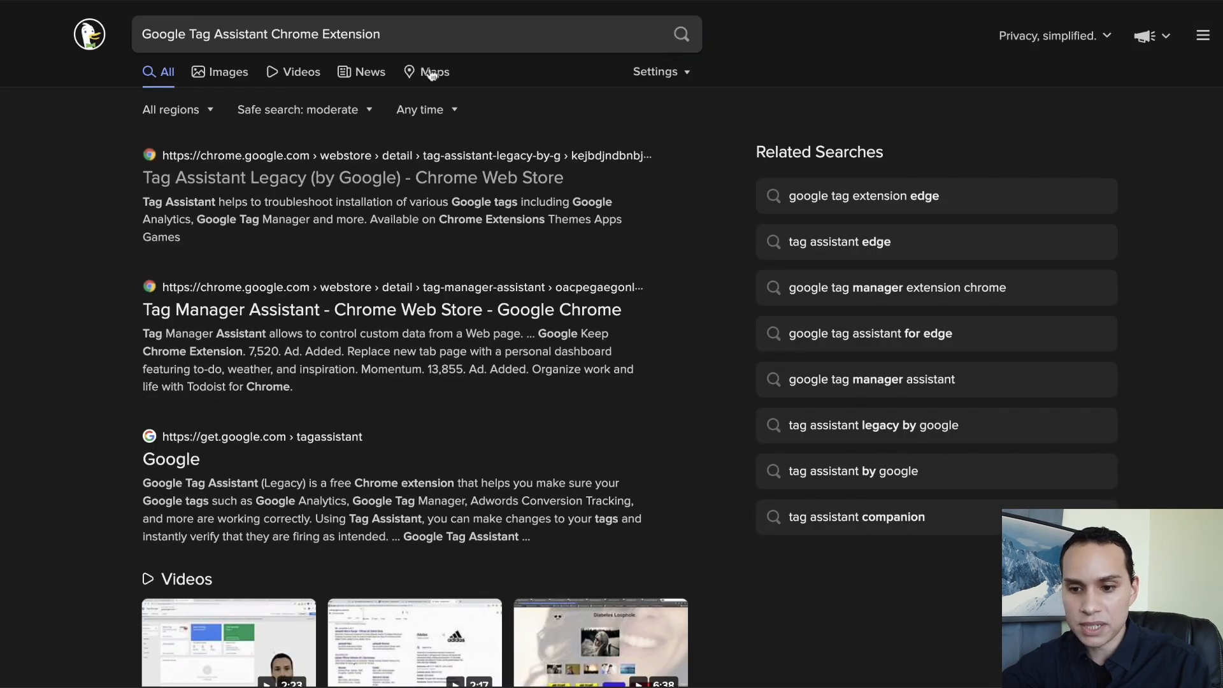
- Add the Tag Assistant Legacy (by Google) extension to Chrome and accept its preselected tag types and page validation setting
left_click(365, 189)
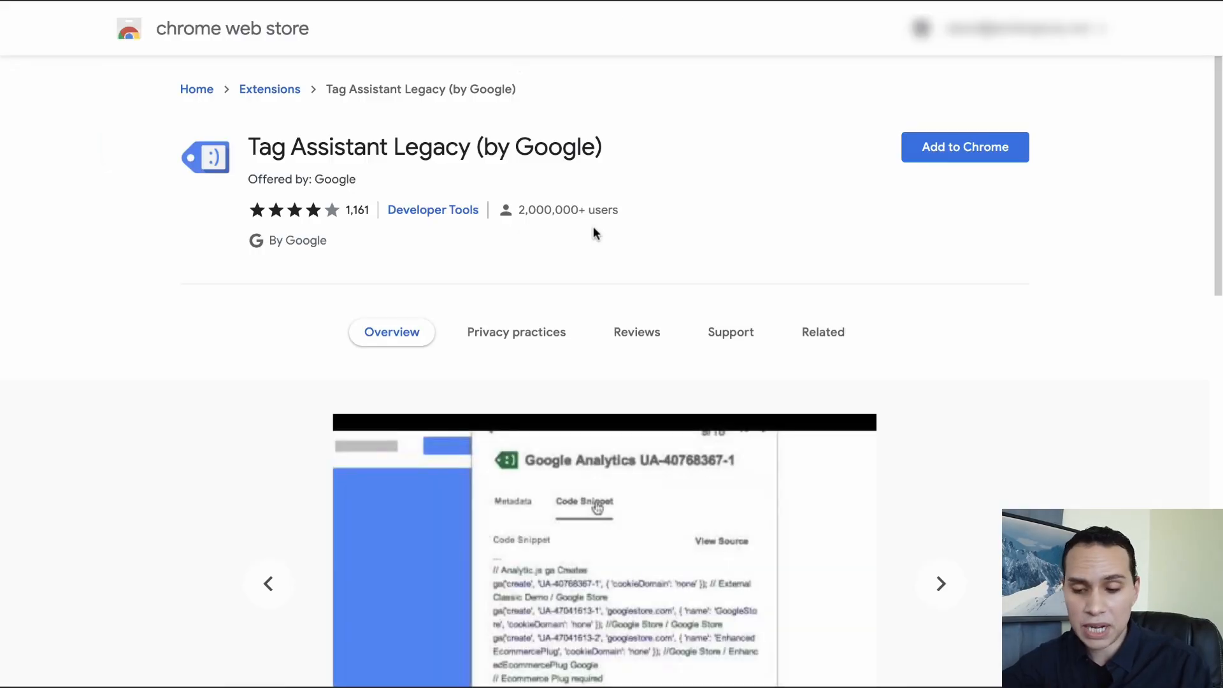
left_click(966, 156)
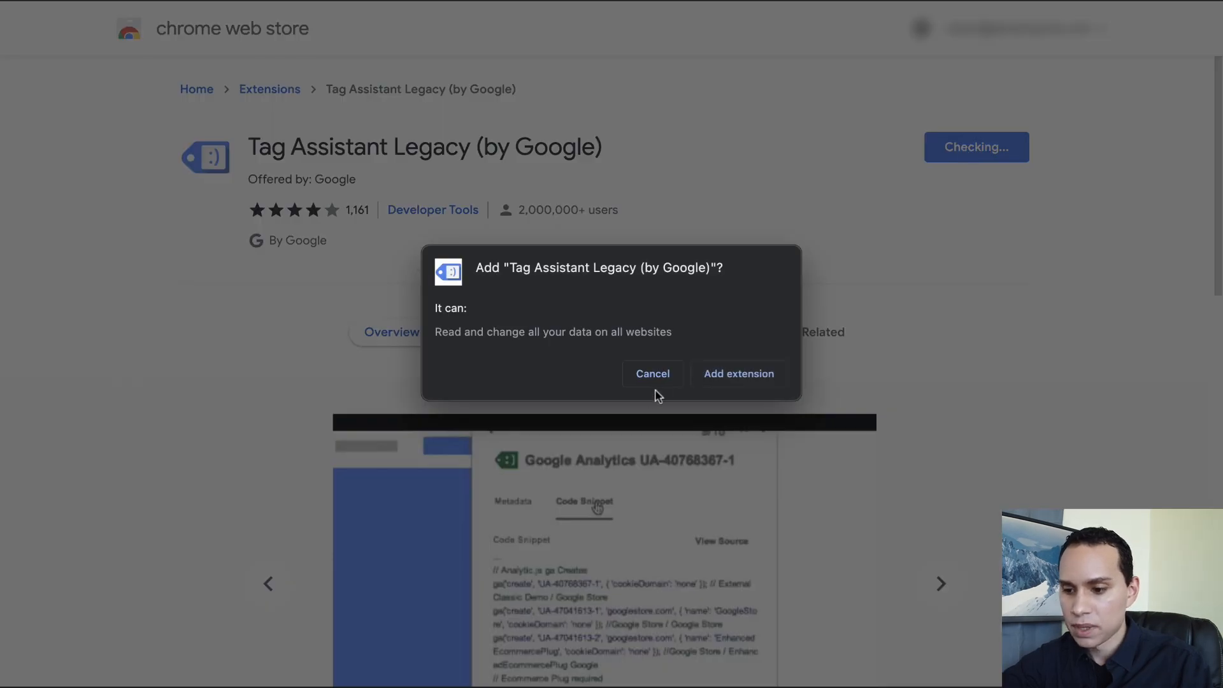
left_click(750, 373)
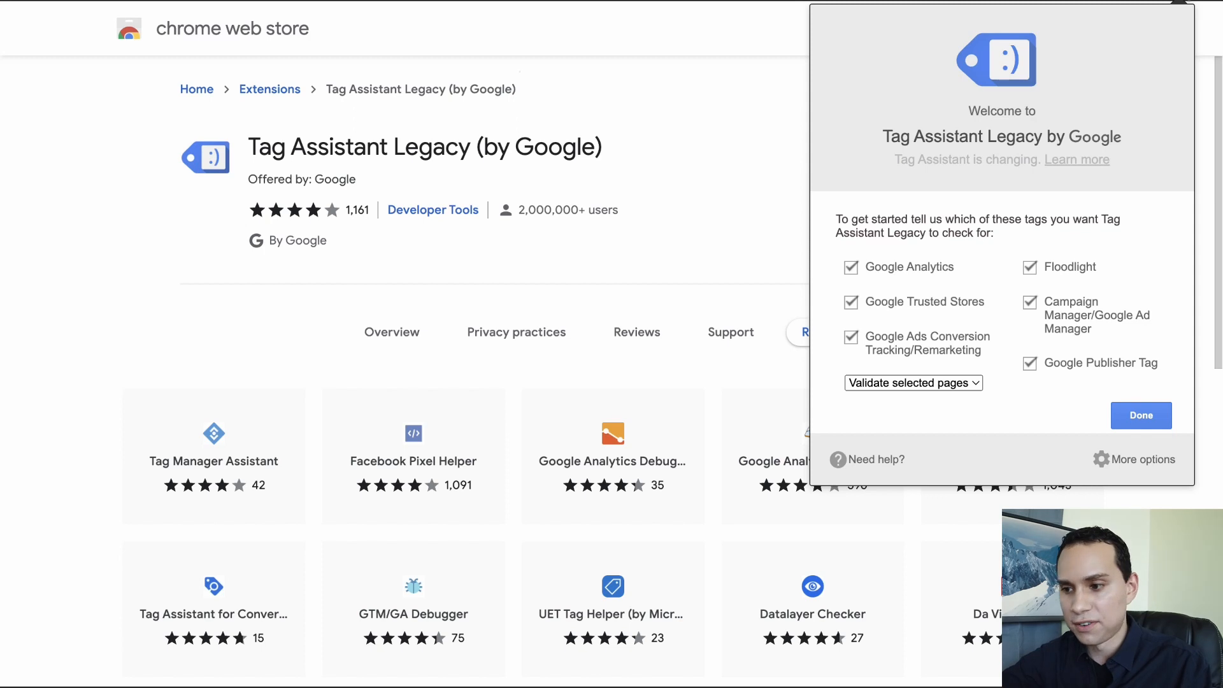
left_click(1141, 415)
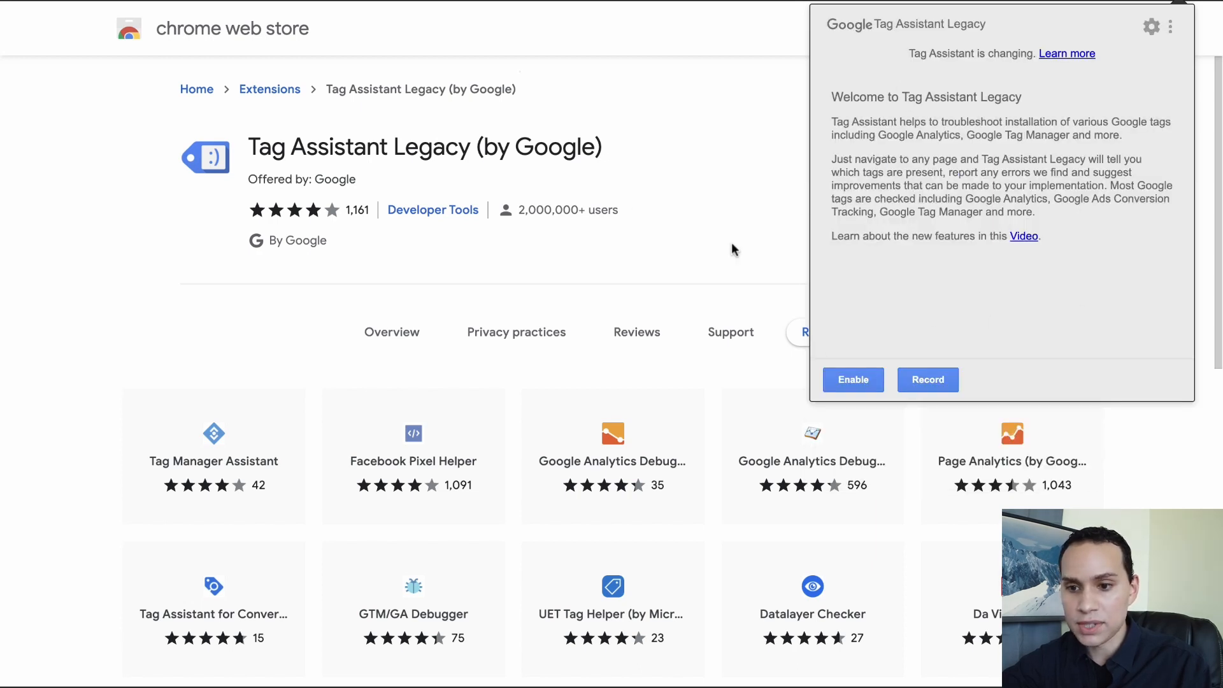
- Enable Tag Assistant on the Aspire Entrepreneur Podcast WordPress site, reload the page, and inspect the Google Tag Manager tag's details
left_click(332, 1)
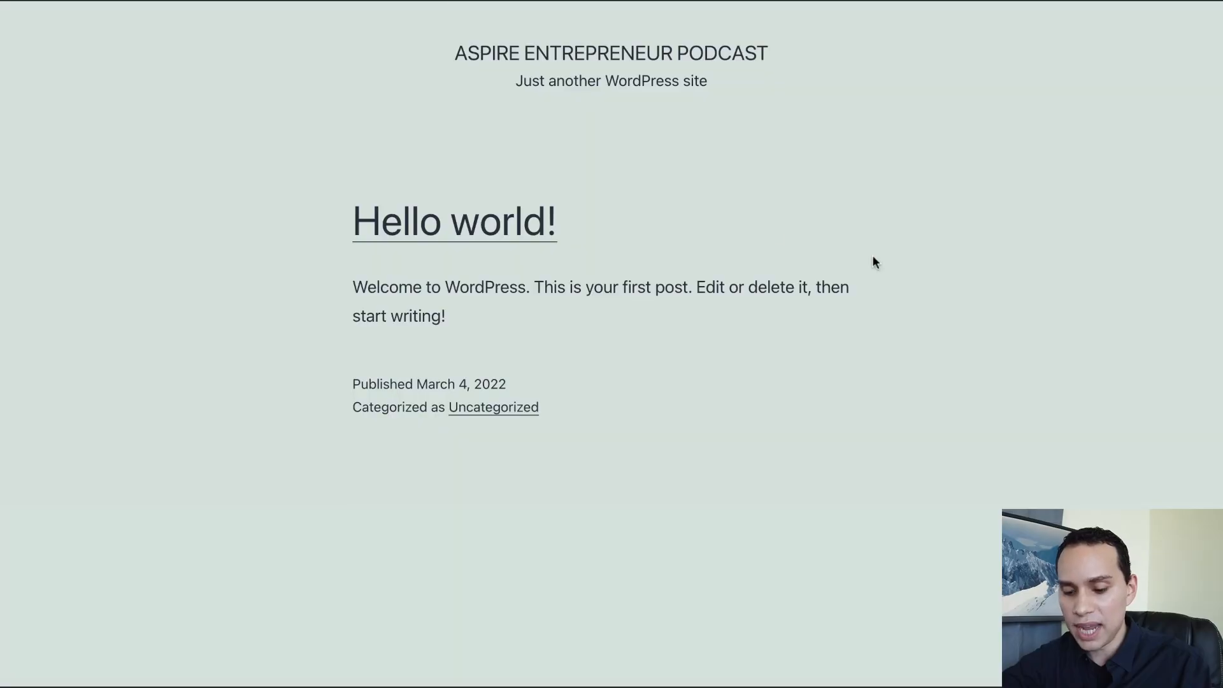
left_click(1186, 3)
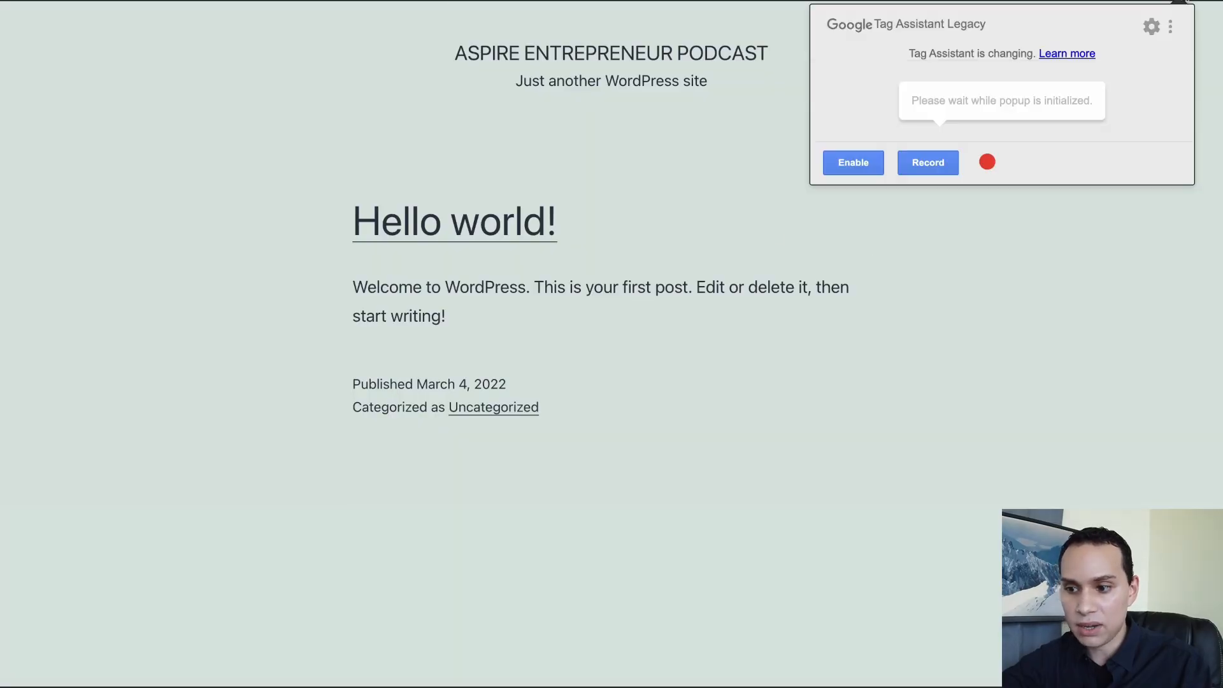
left_click(861, 173)
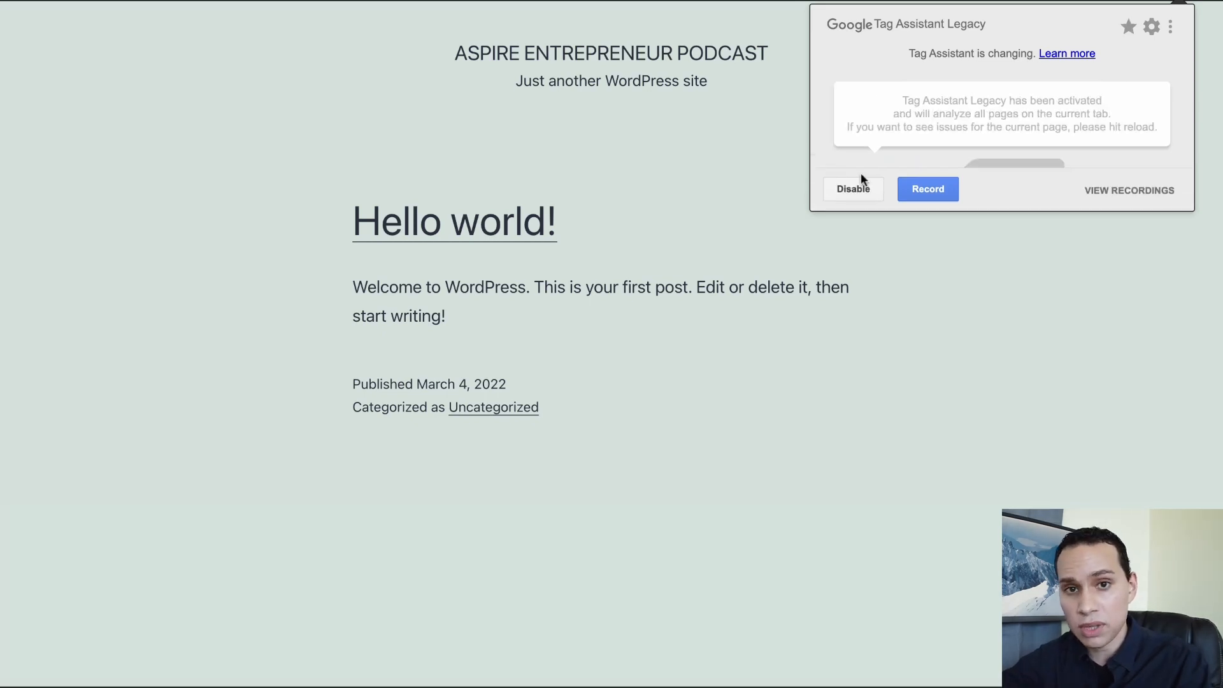
left_click(674, 220)
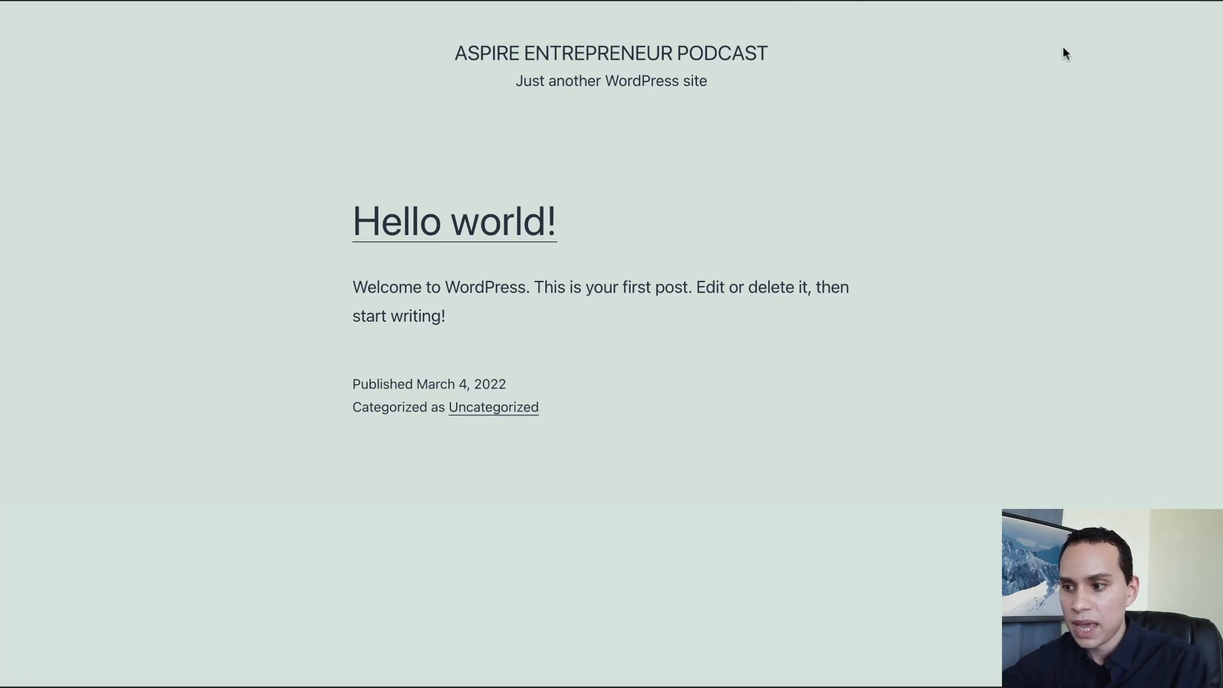
left_click(1178, 1)
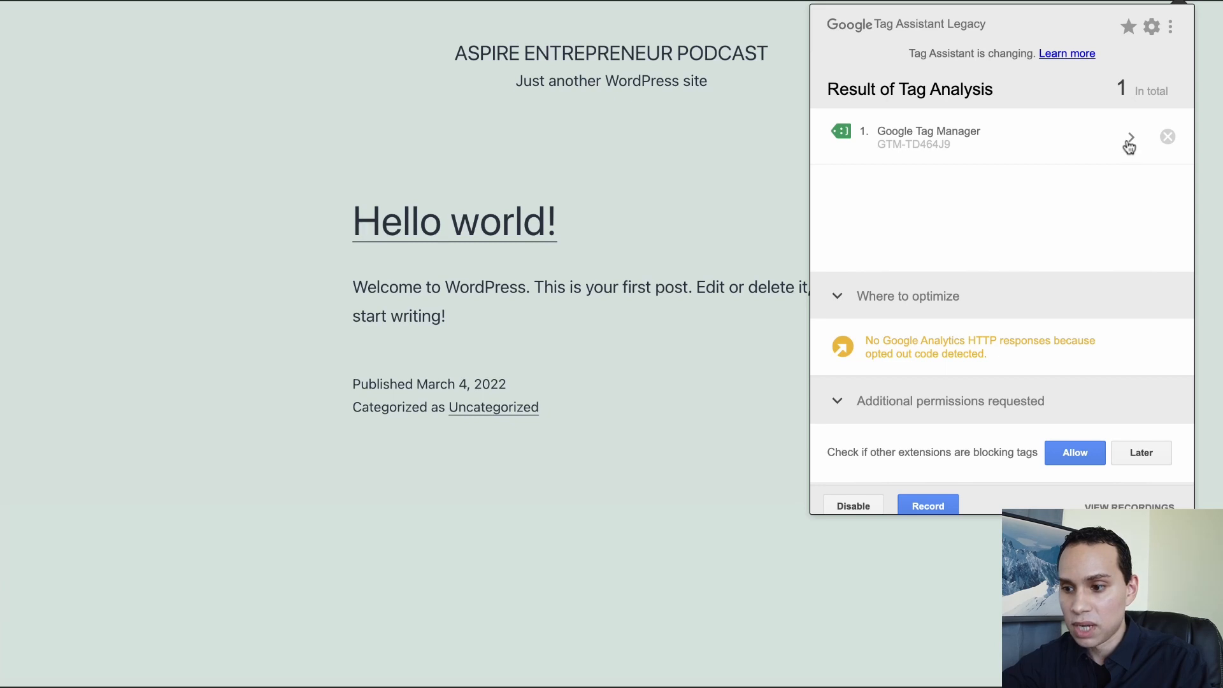
left_click(1127, 143)
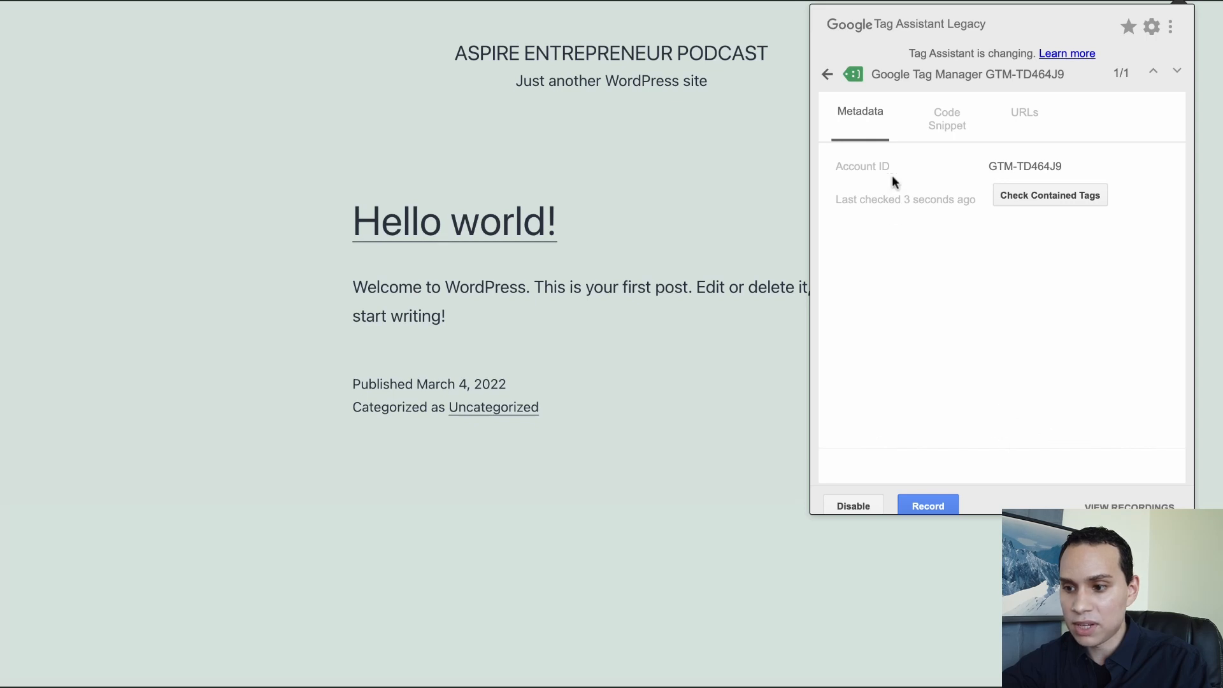
left_click(827, 72)
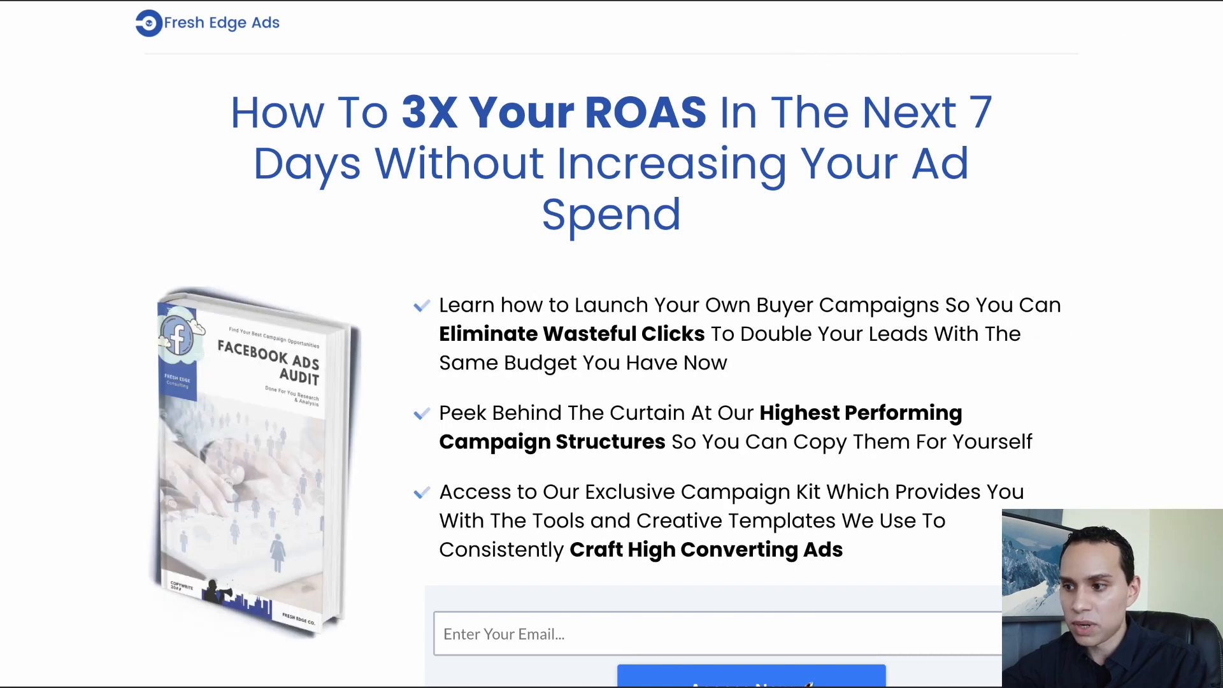
- Enable Tag Assistant on the Fresh Edge Ads funnel page, reload it, and inspect the Google Tag Manager tag's details
left_click(850, 169)
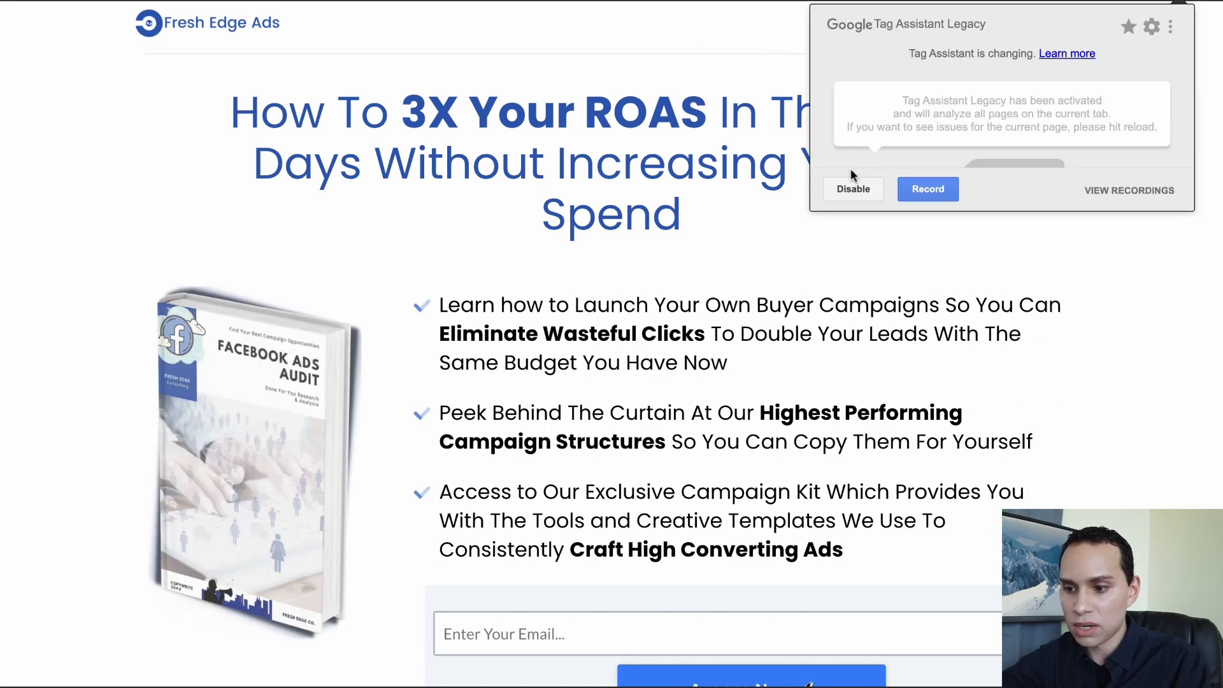
left_click(683, 255)
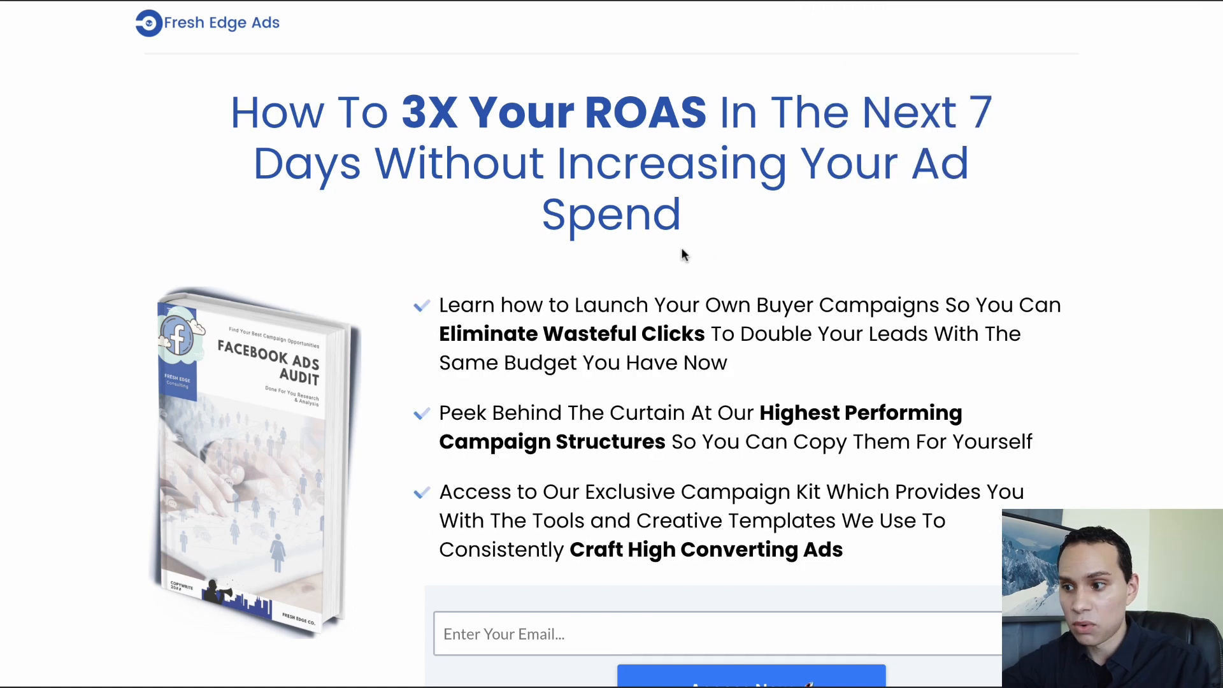
left_click(1186, 2)
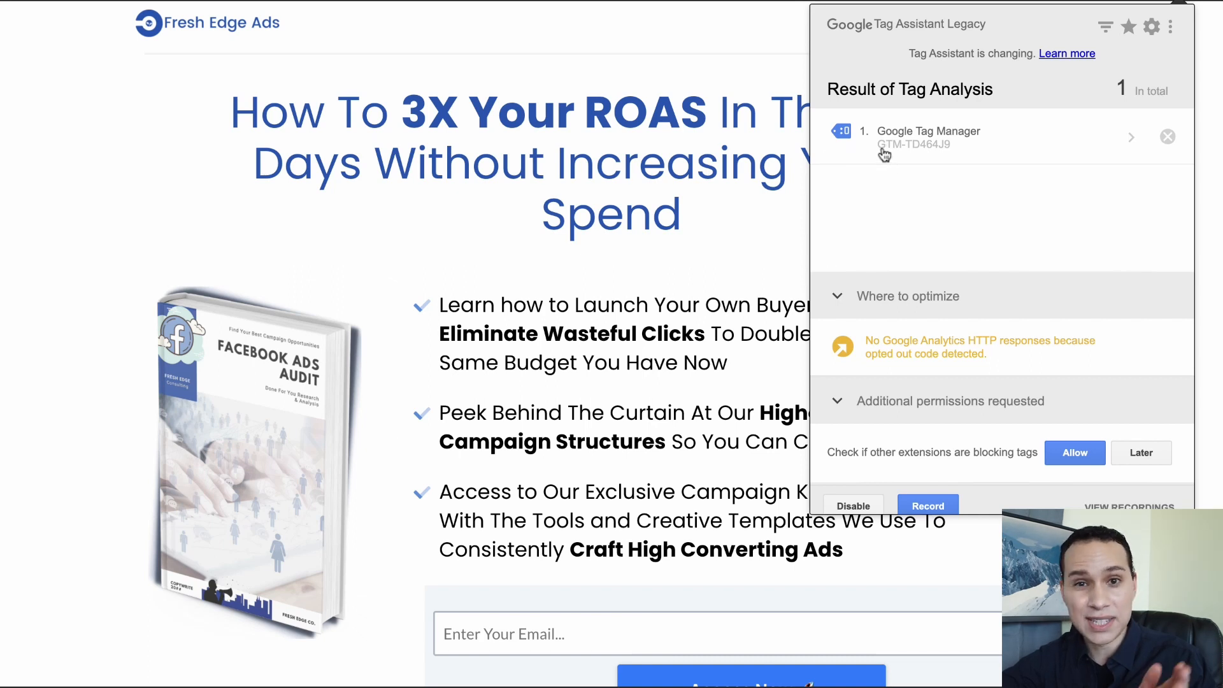
left_click(915, 153)
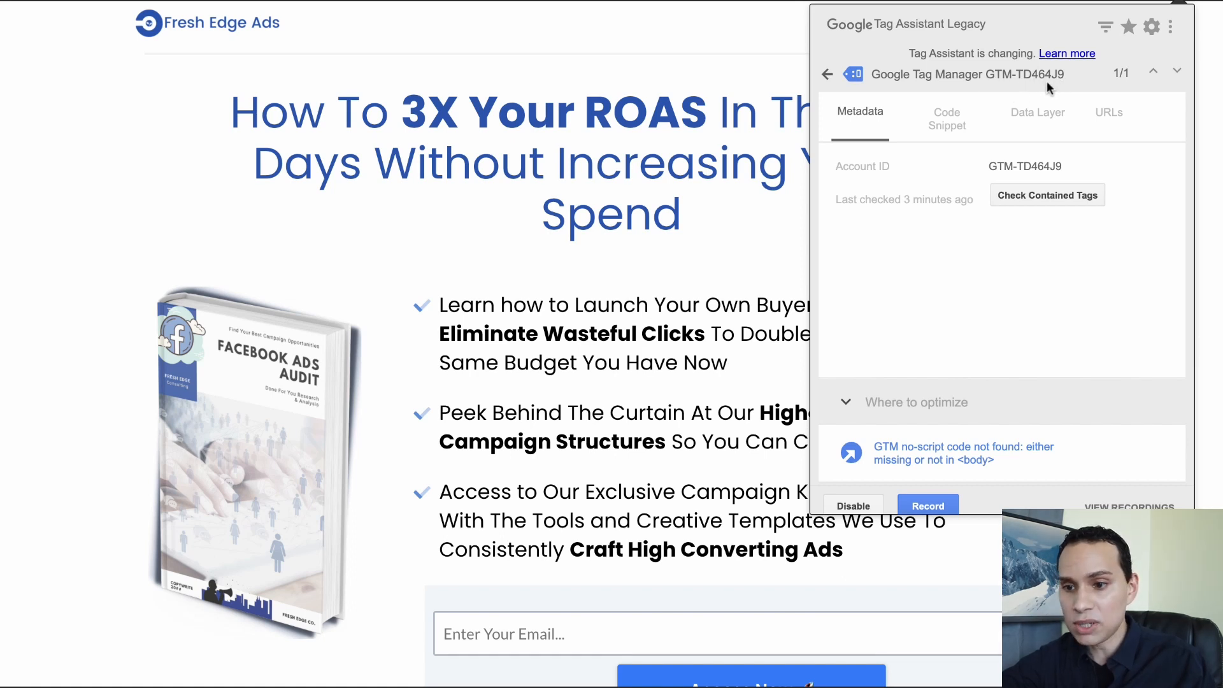
- Switch to Google Analytics, open the admin settings of the Fresh Edge Companies account, and check its property list
left_click(96, 1)
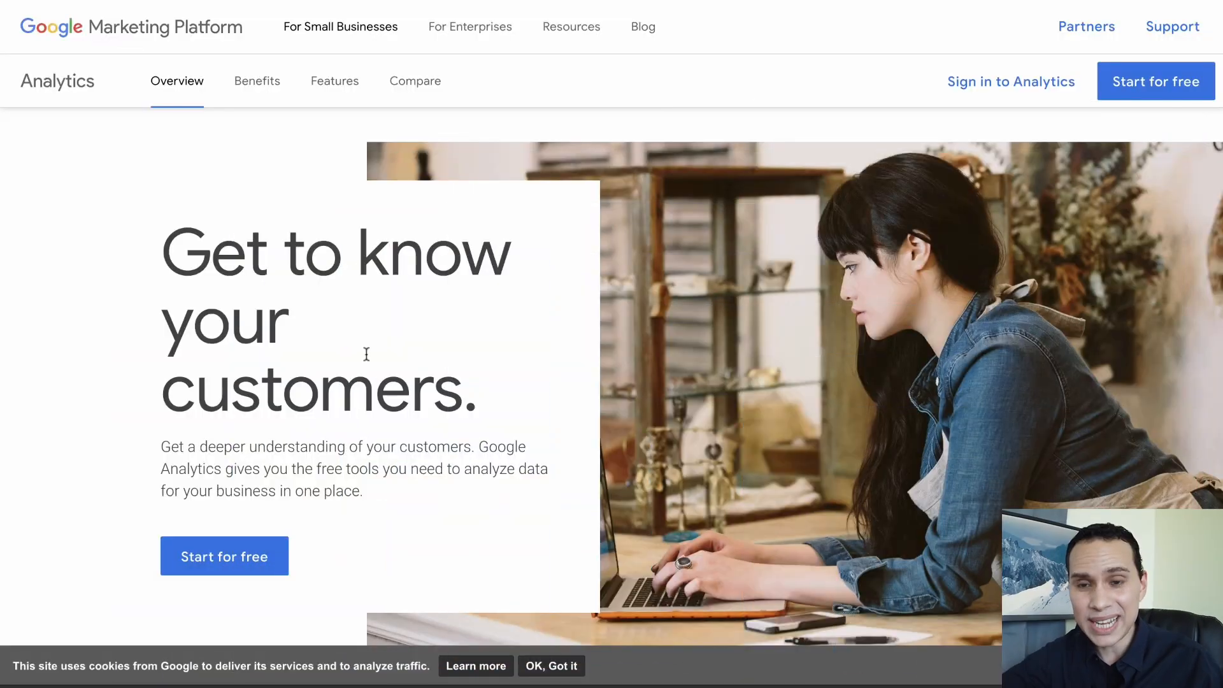
left_click(1179, 80)
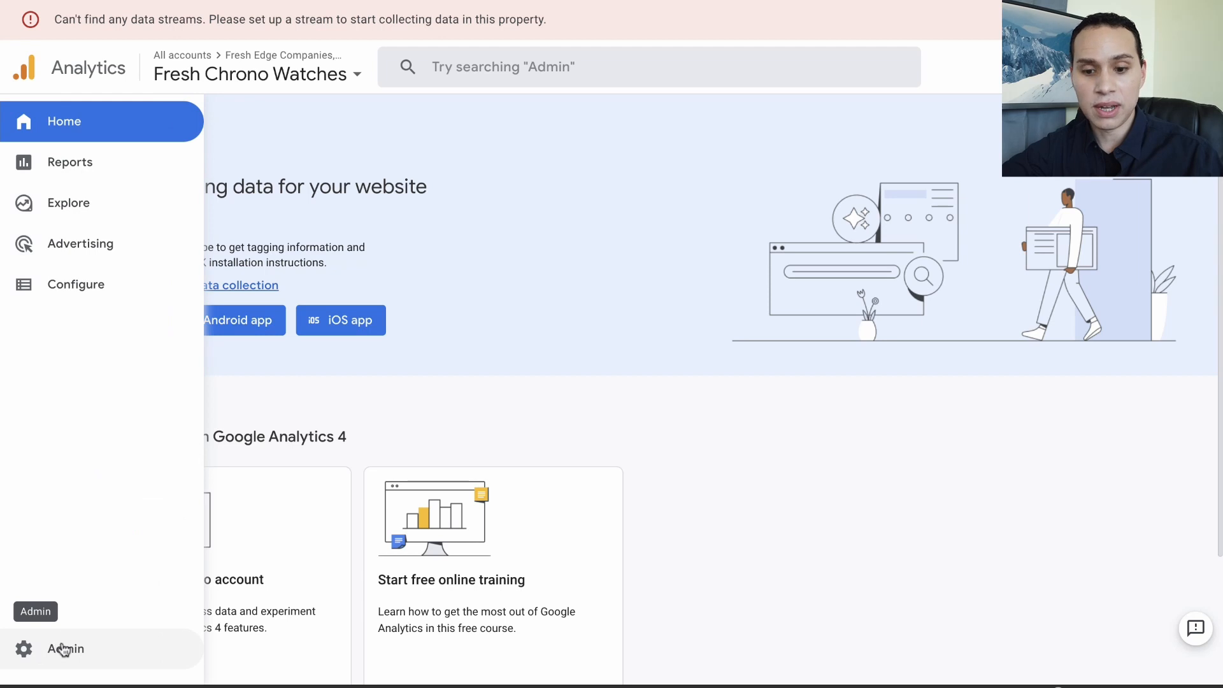
left_click(37, 651)
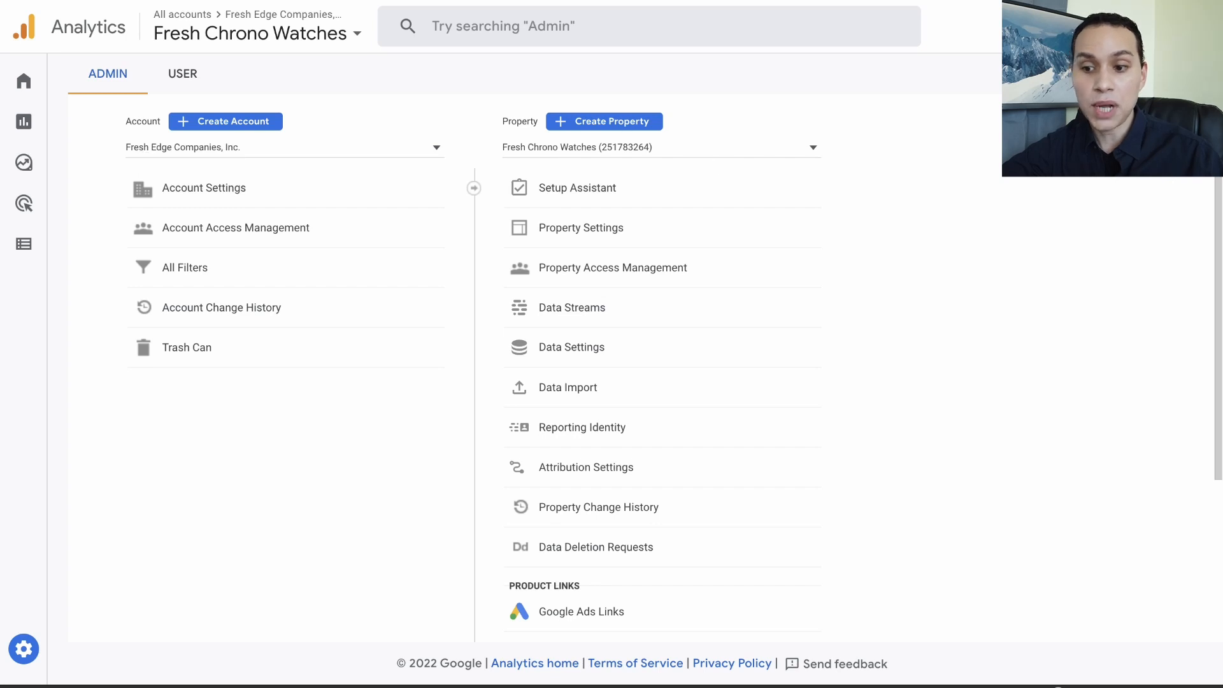
left_click(708, 157)
left_click(337, 524)
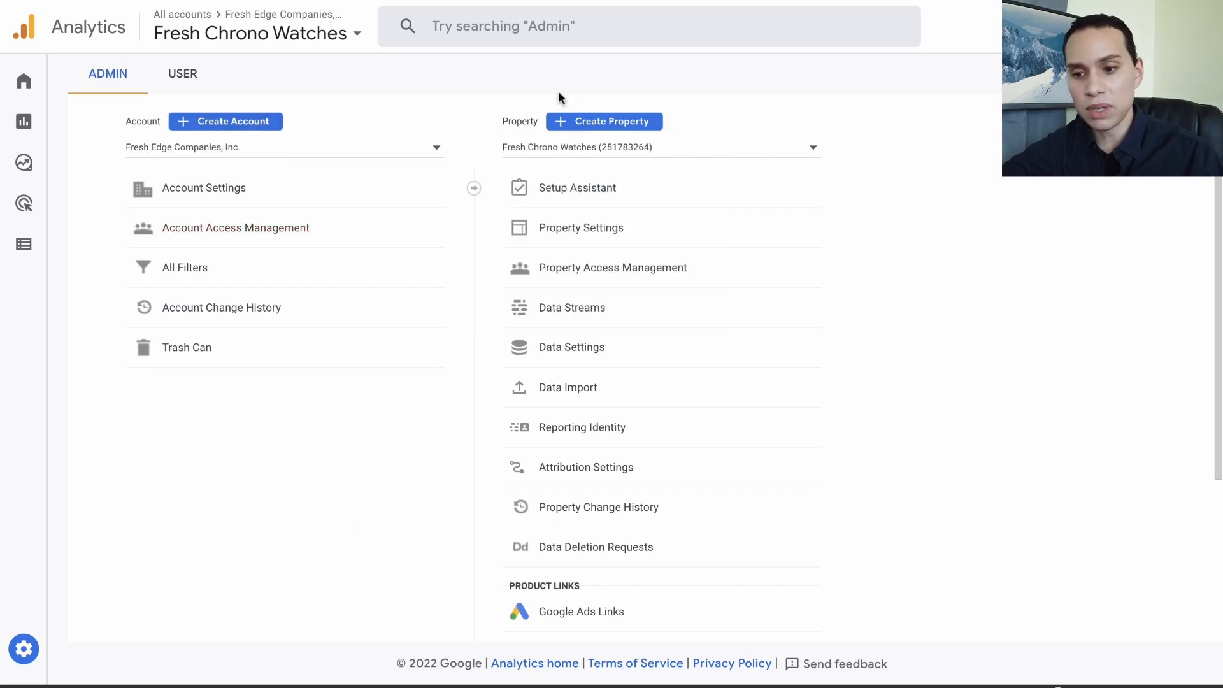
- Start a new Analytics property and name it "FEAA| Universal Analytics", copying the name from the playbook and spacing it after the bar
left_click(604, 123)
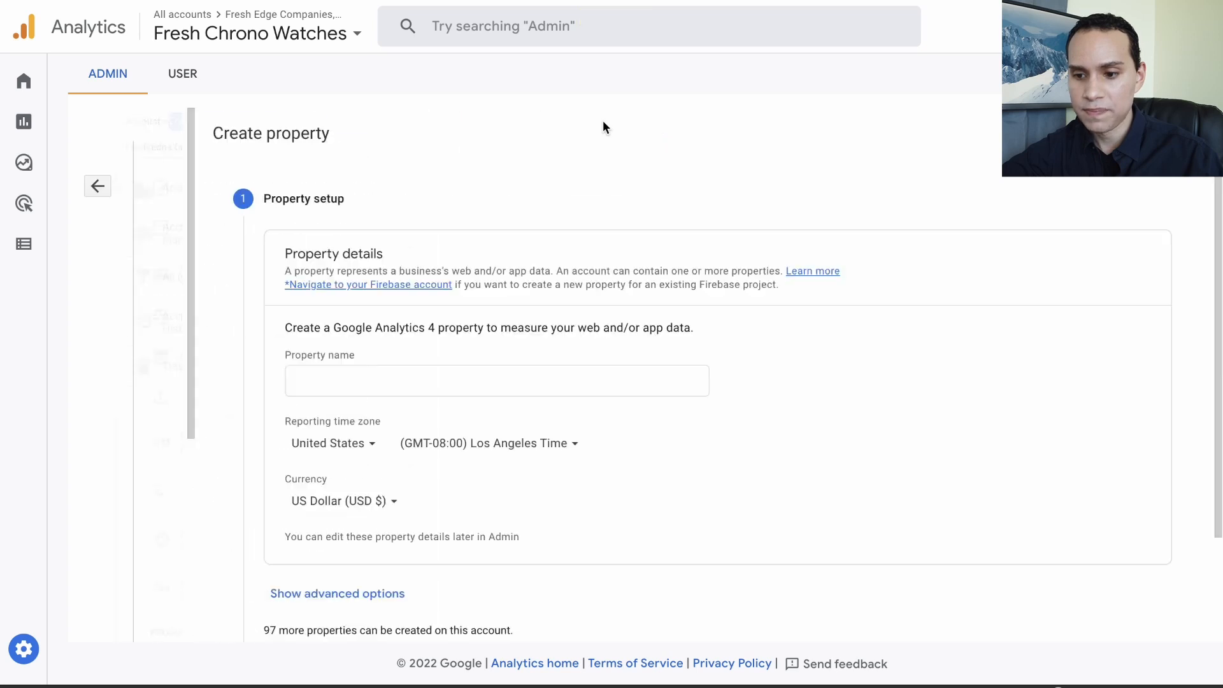
left_click(297, 378)
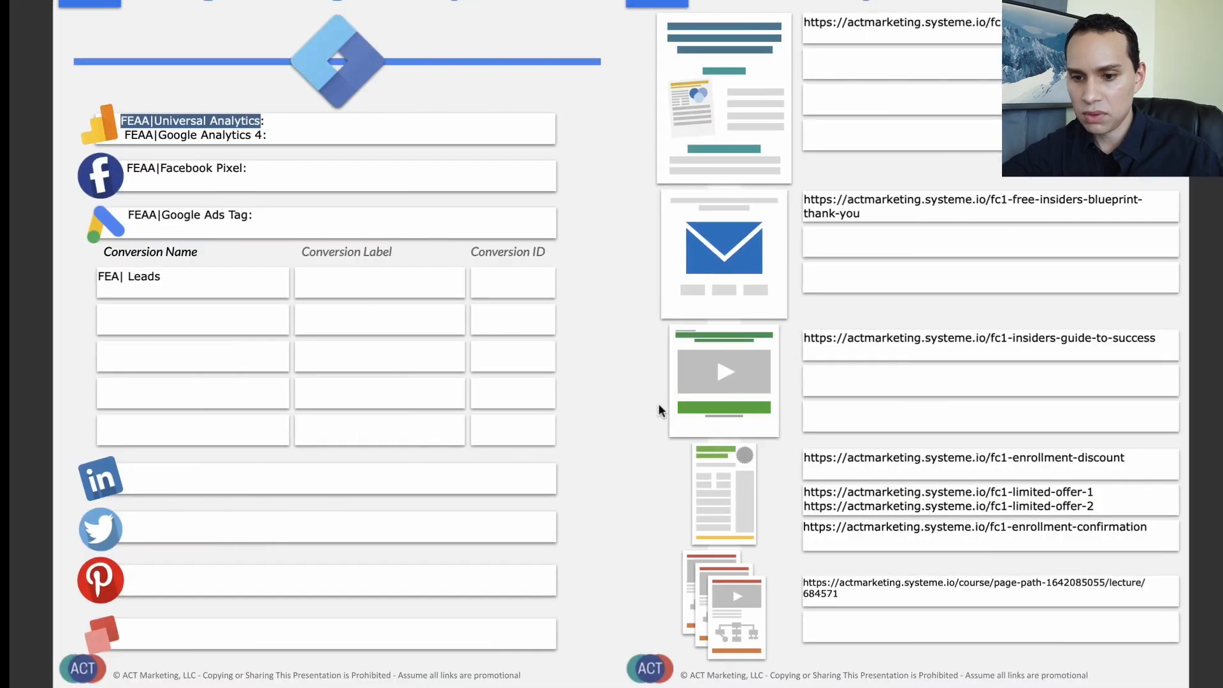
left_click(256, 121)
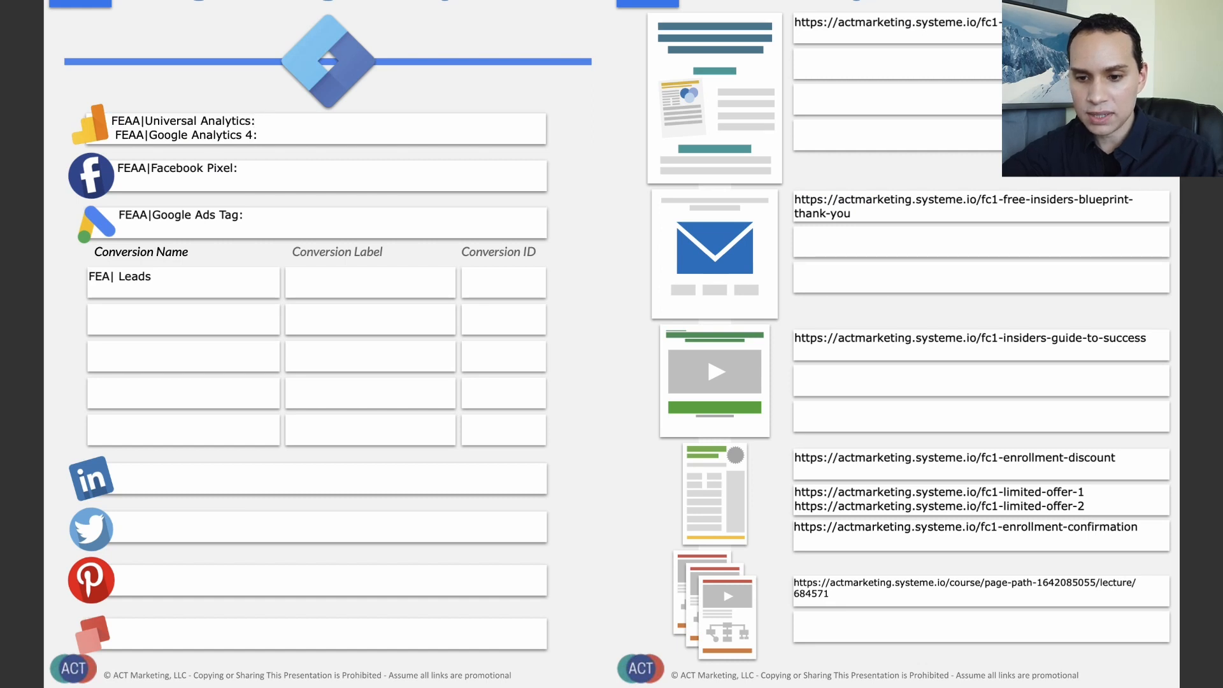
left_click_drag(255, 120, 112, 121)
key("ctrl+c")
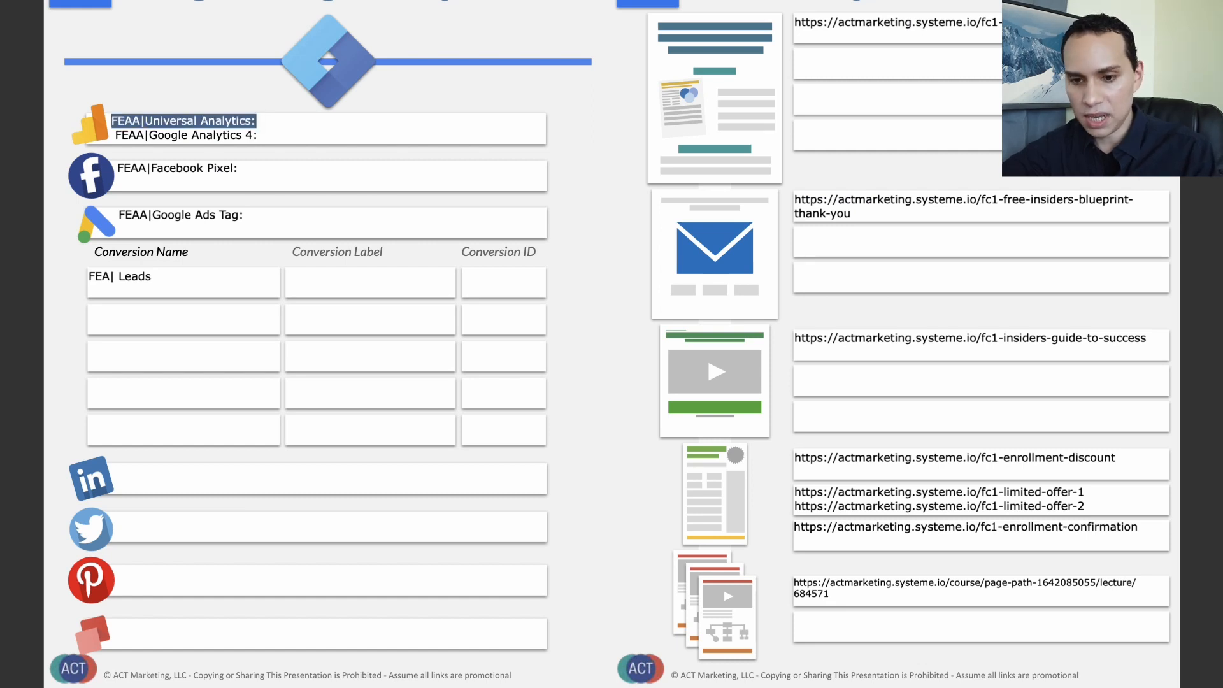
key("ctrl+Left")
key("ctrl+v")
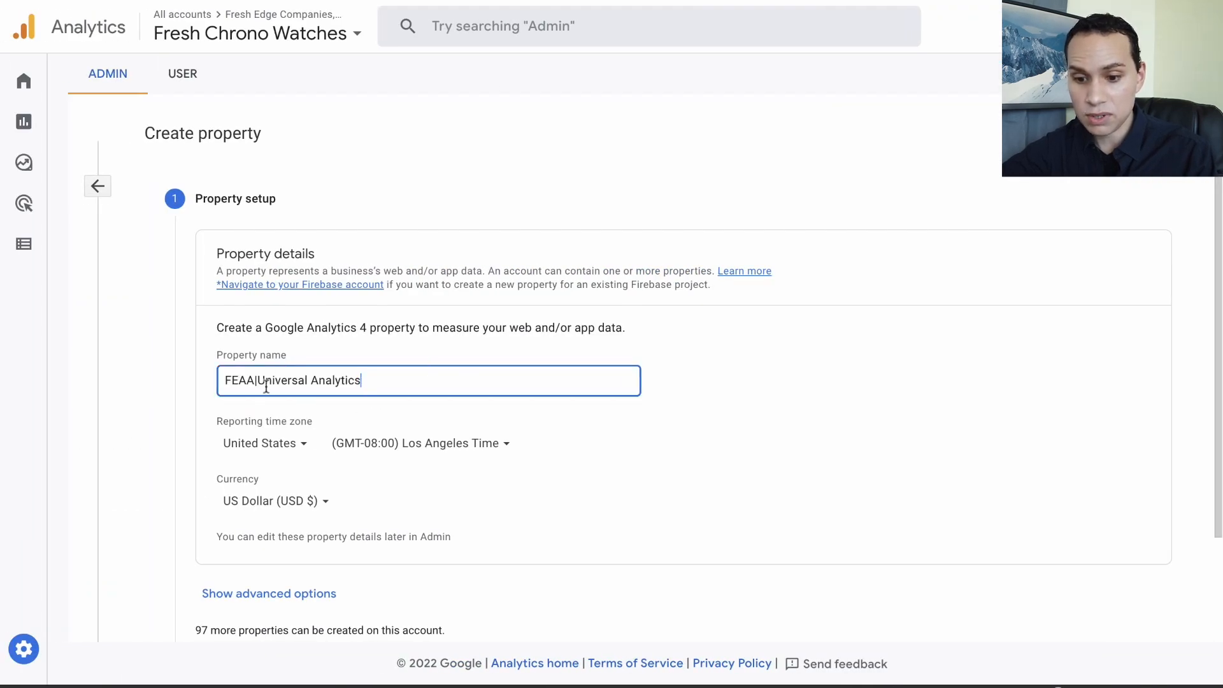
left_click(258, 380)
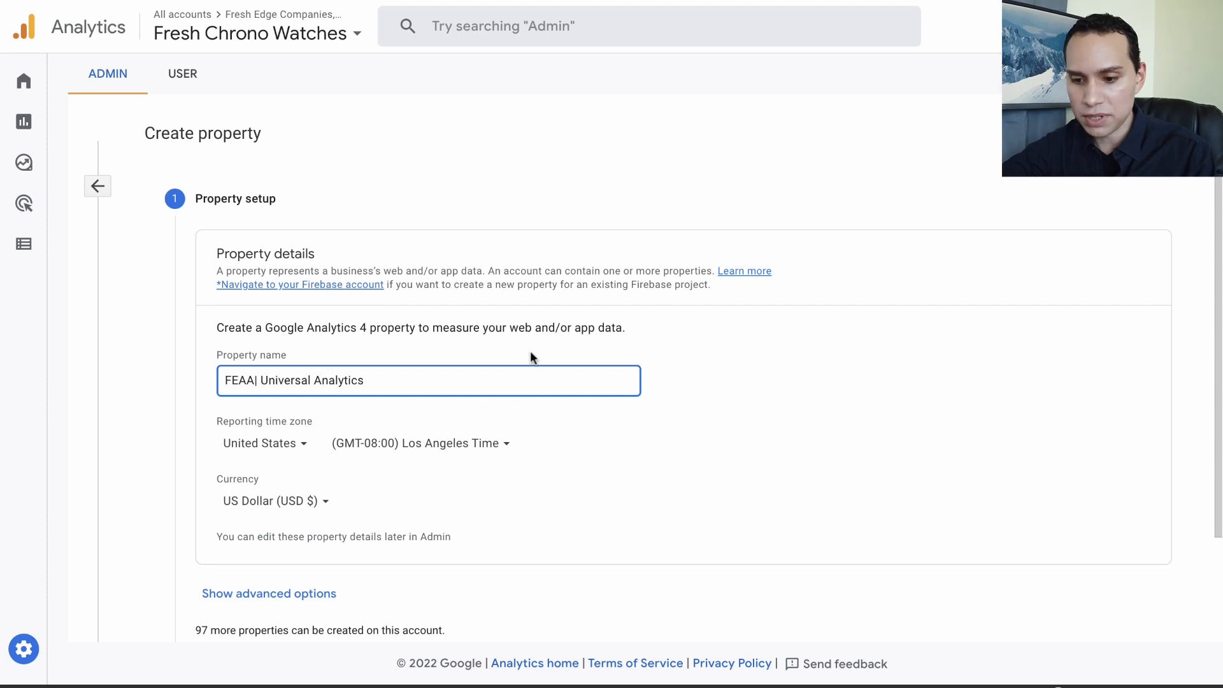
- Show the property's advanced options and turn on creating a Universal Analytics property
scroll(530, 352, "down", 2)
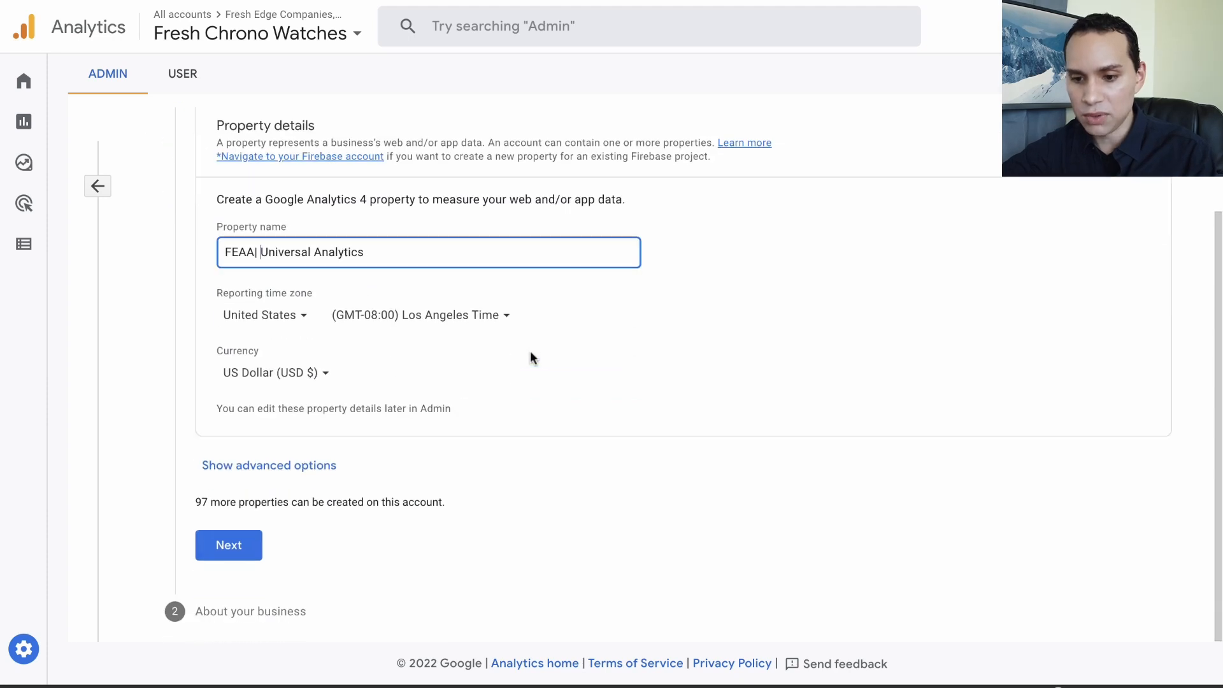
left_click(262, 471)
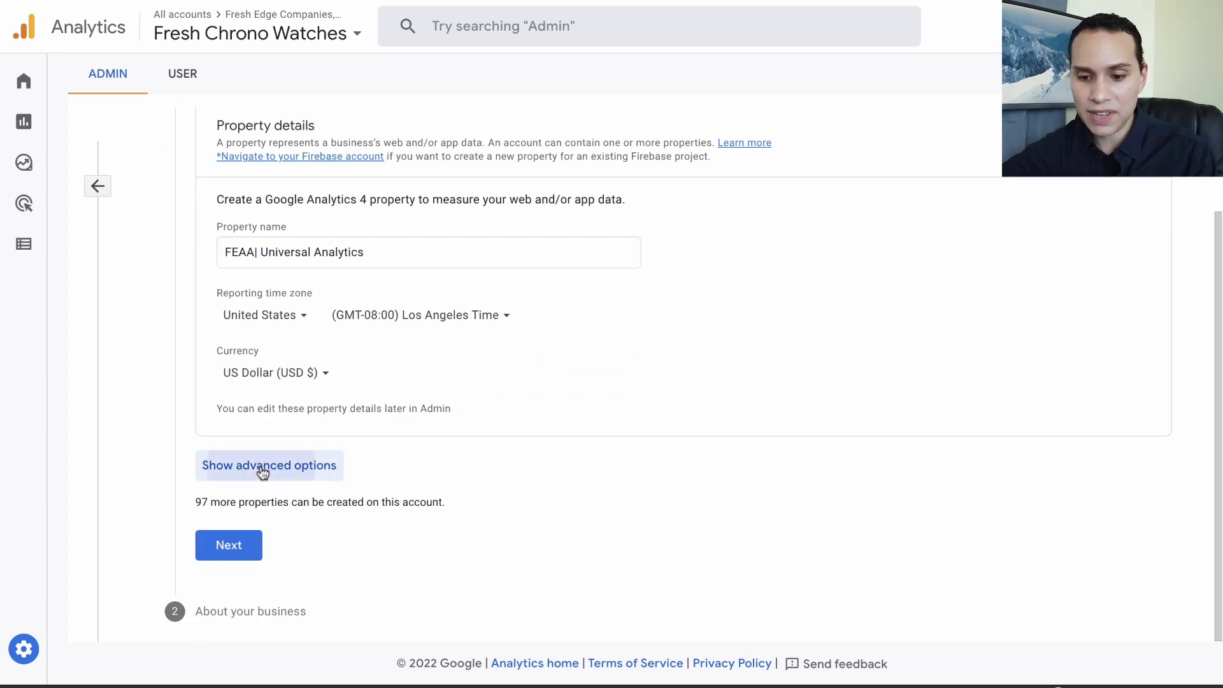
scroll(446, 449, "down", 2)
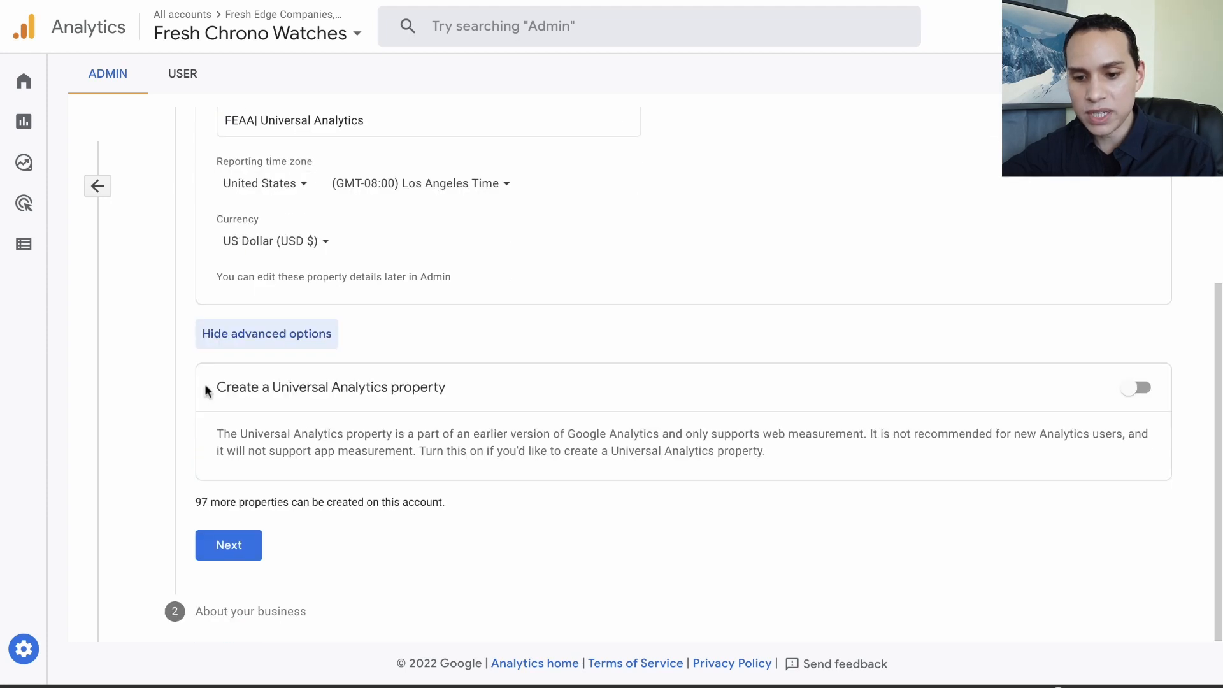
left_click_drag(214, 385, 495, 390)
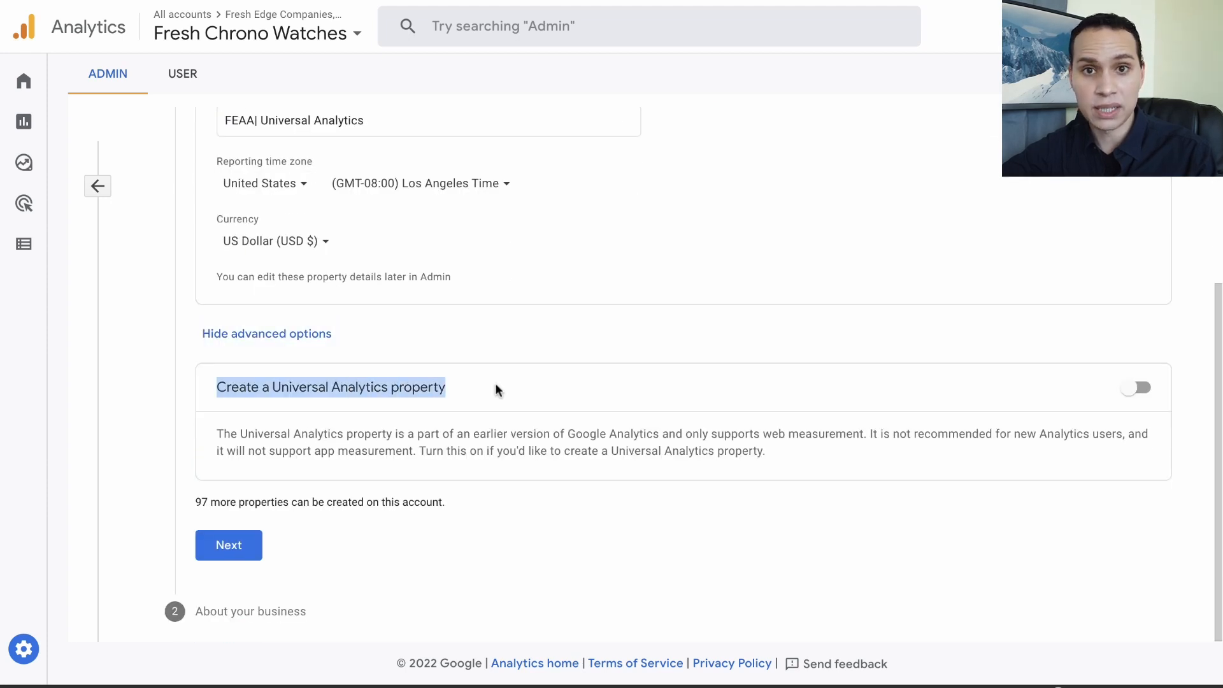
left_click(1140, 398)
scroll(694, 432, "down", 4)
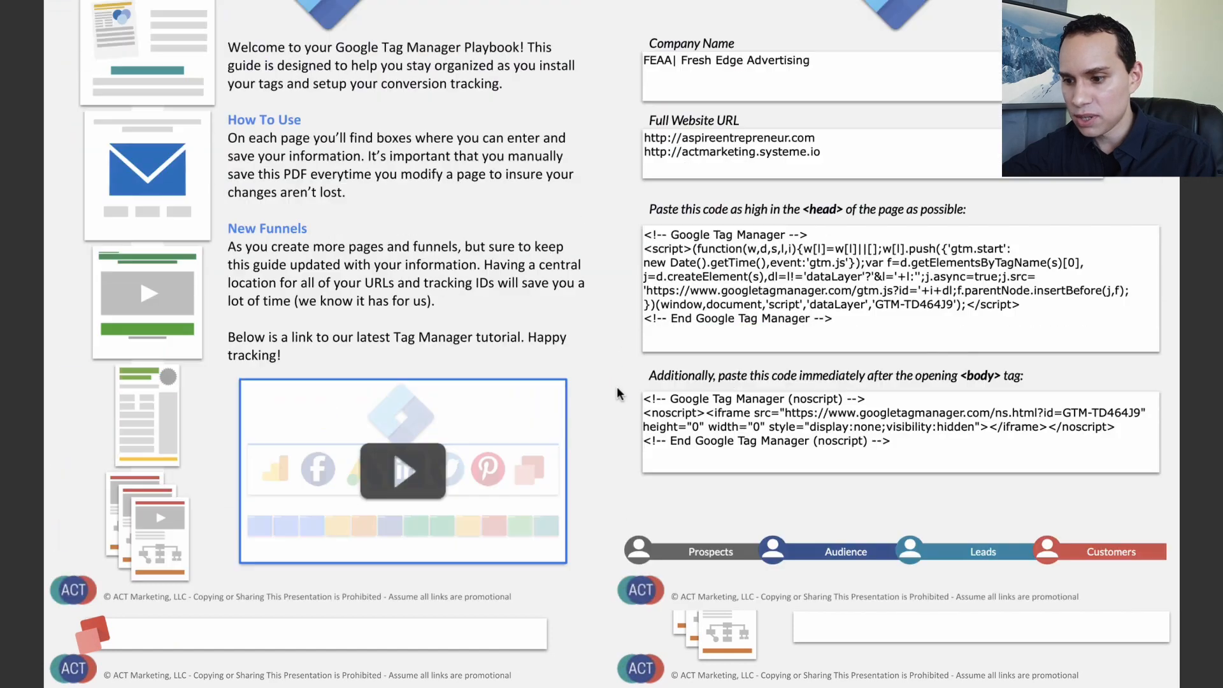
scroll(621, 394, "up", 2)
left_click(827, 216)
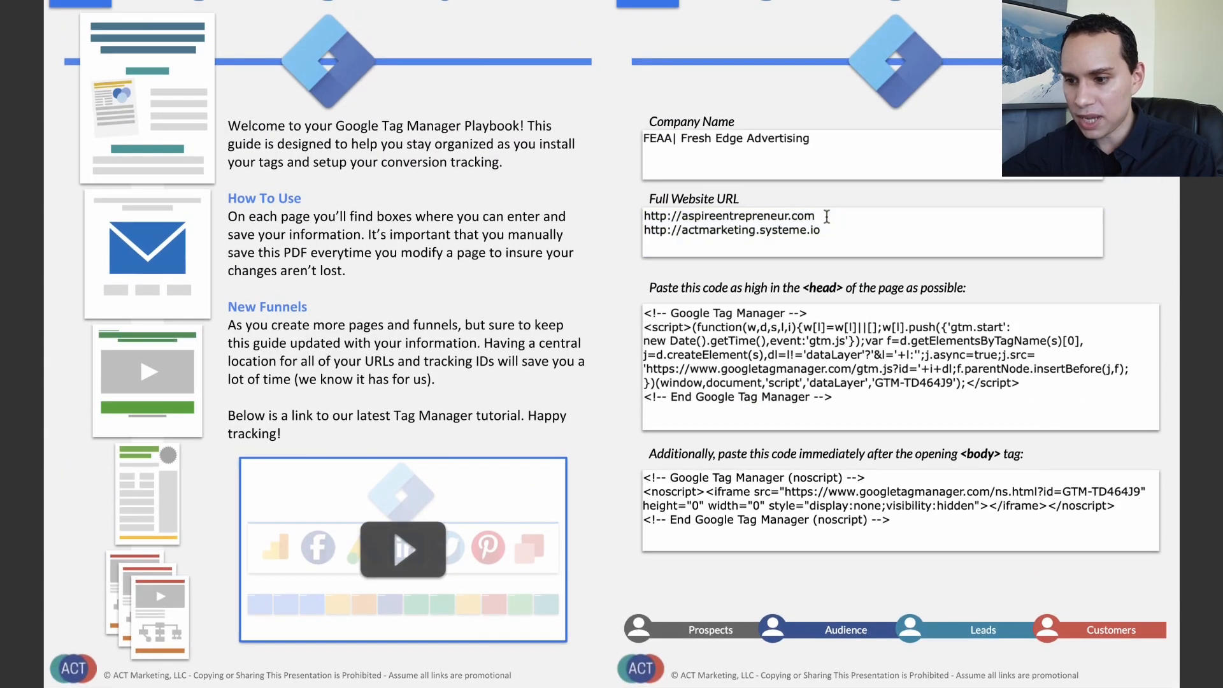
key("shift+Down")
left_click_drag(817, 216, 644, 217)
key("super+c")
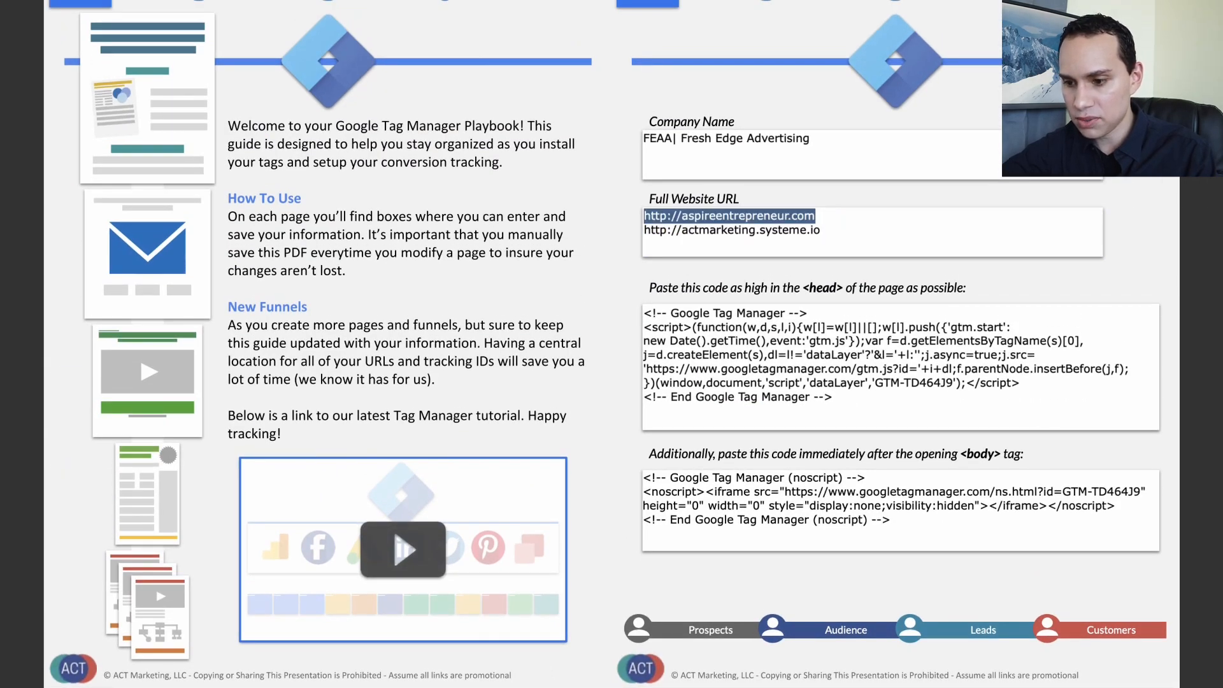
key("ctrl+Left")
left_click(413, 282)
key("super+v")
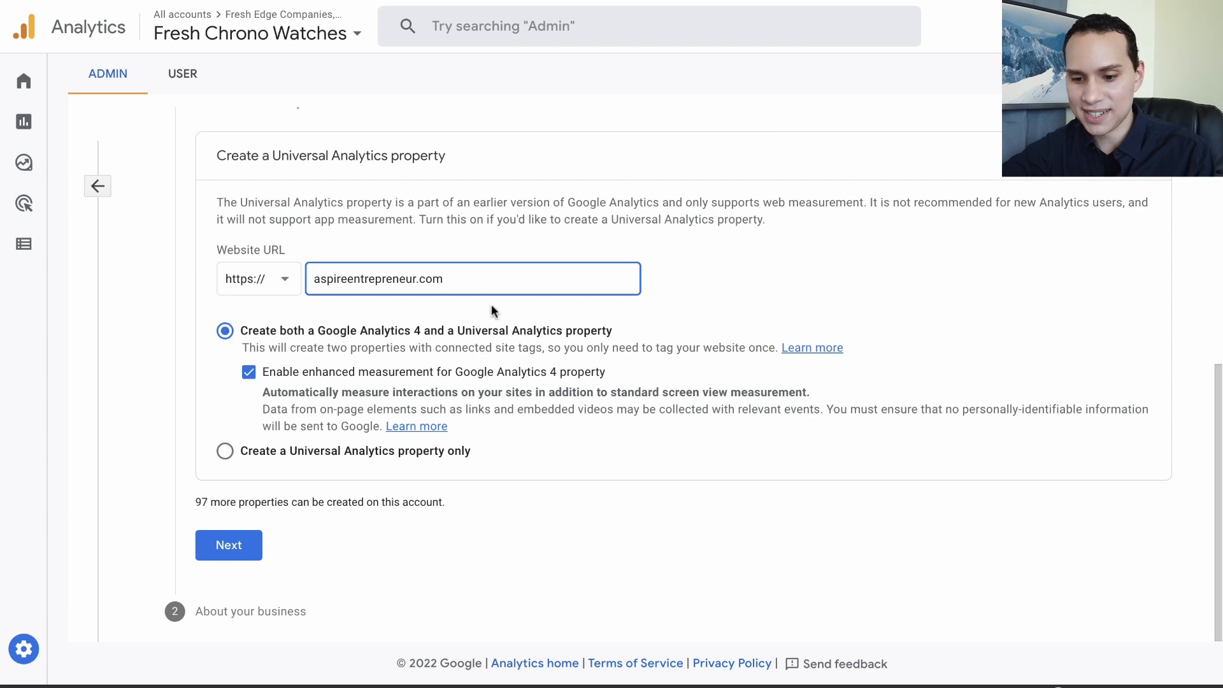
- Set the business size to Small, choose customer engagement, advertising cost and online sales as the intended uses, and create both properties
left_click(239, 550)
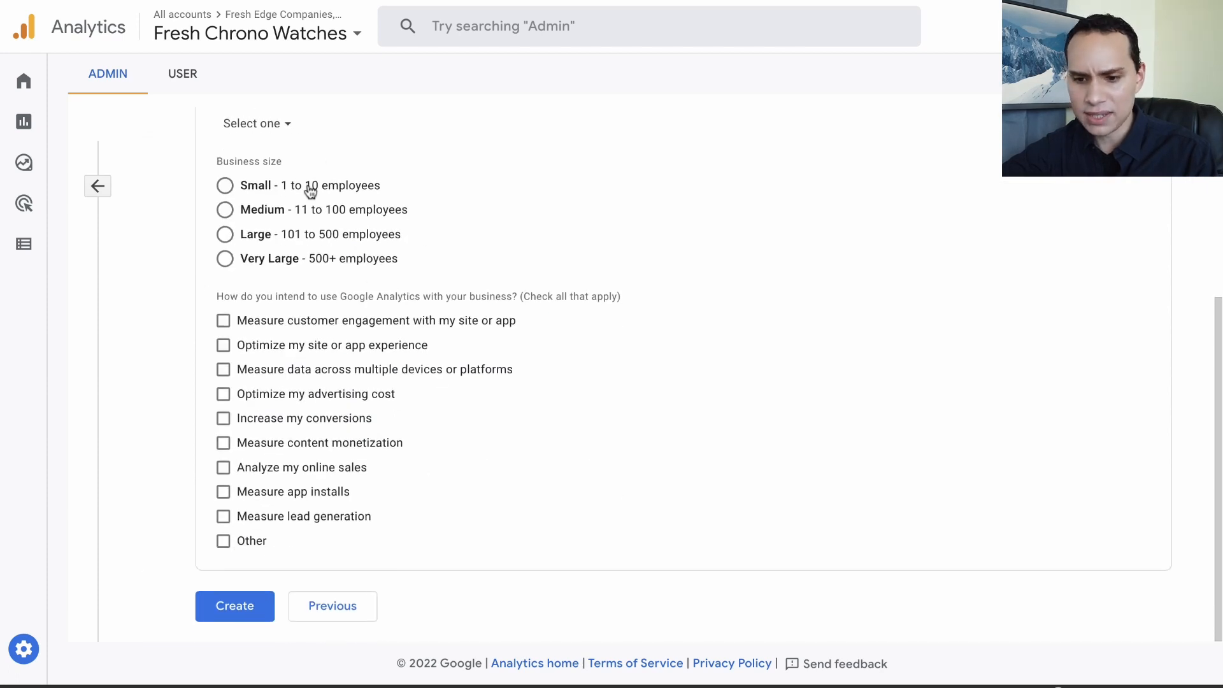
left_click(311, 191)
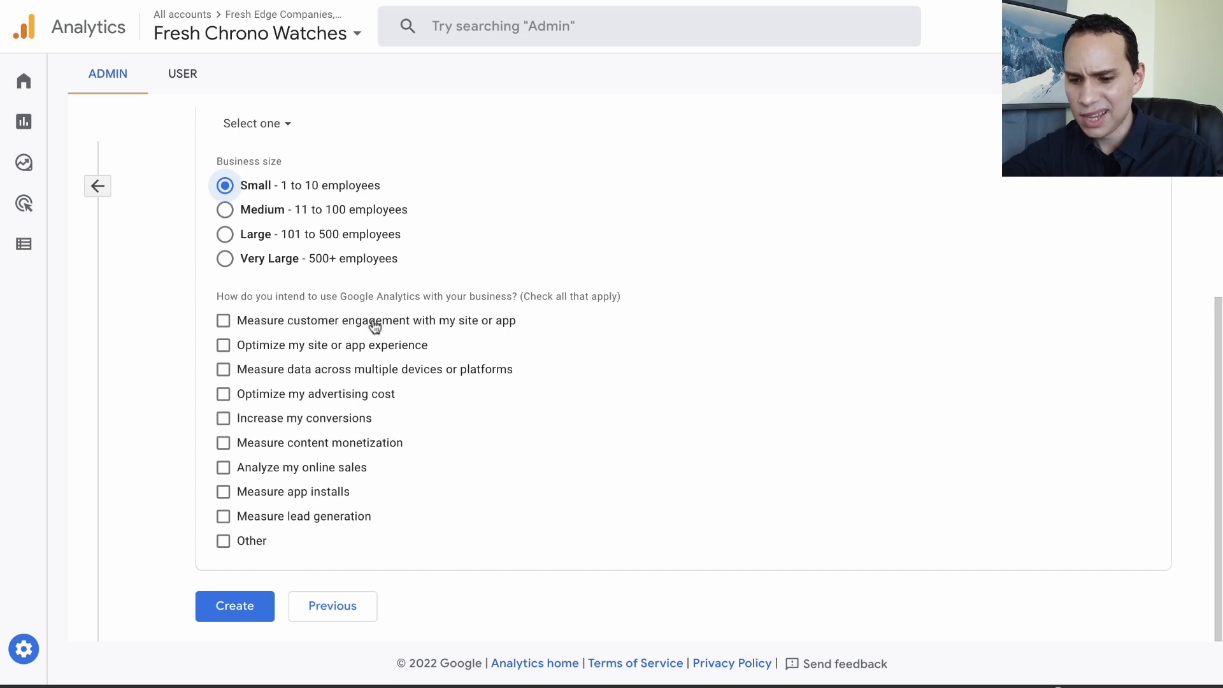
left_click(375, 326)
left_click(289, 401)
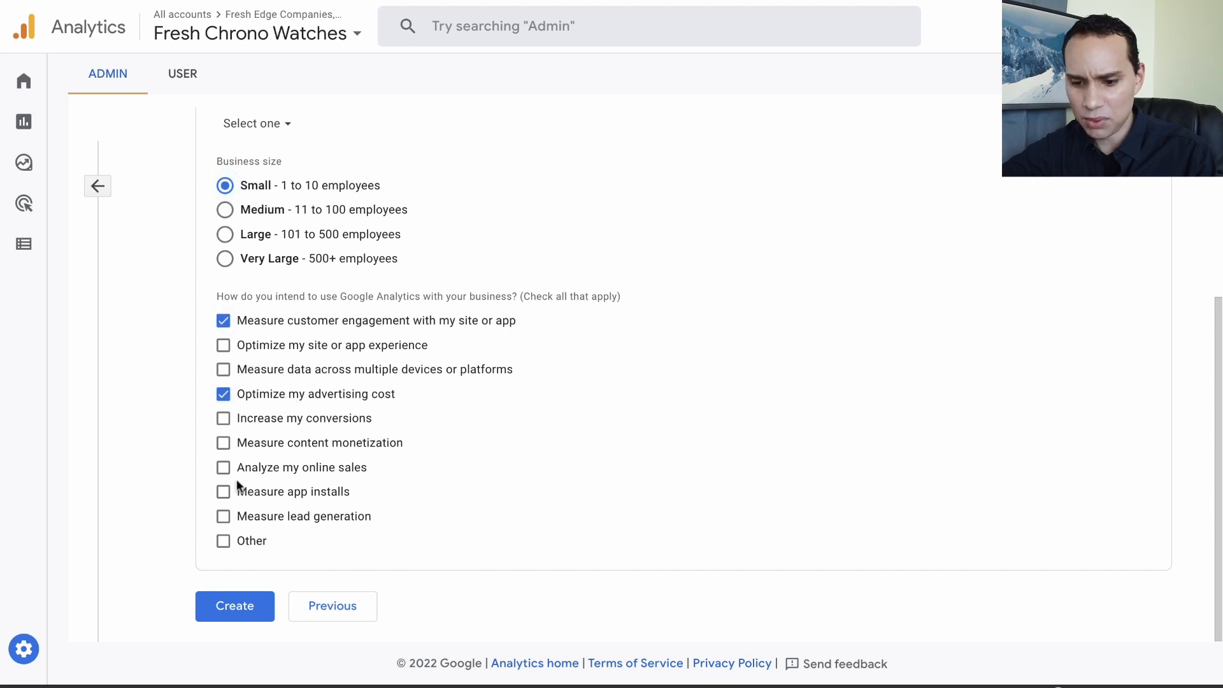
left_click(305, 471)
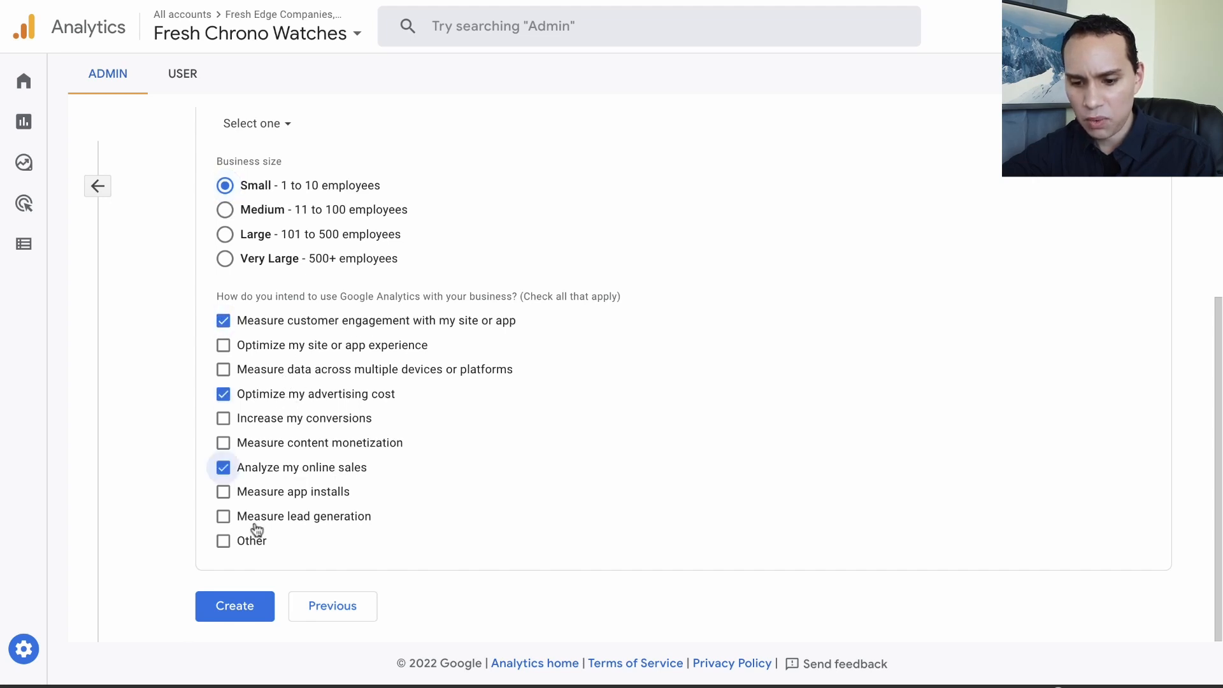
left_click(233, 613)
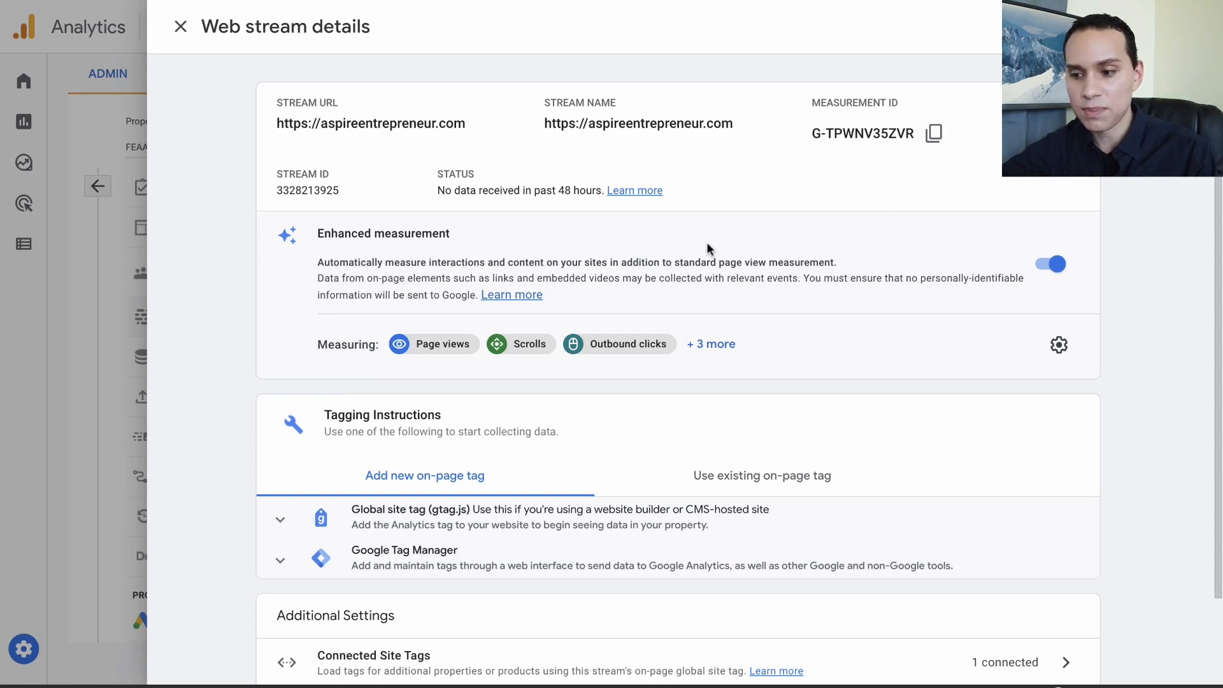
- Copy the web stream's measurement ID and paste it after the "FEAA|Google Analytics 4:" label in the playbook
left_click(933, 133)
scroll(677, 377, "down", 2)
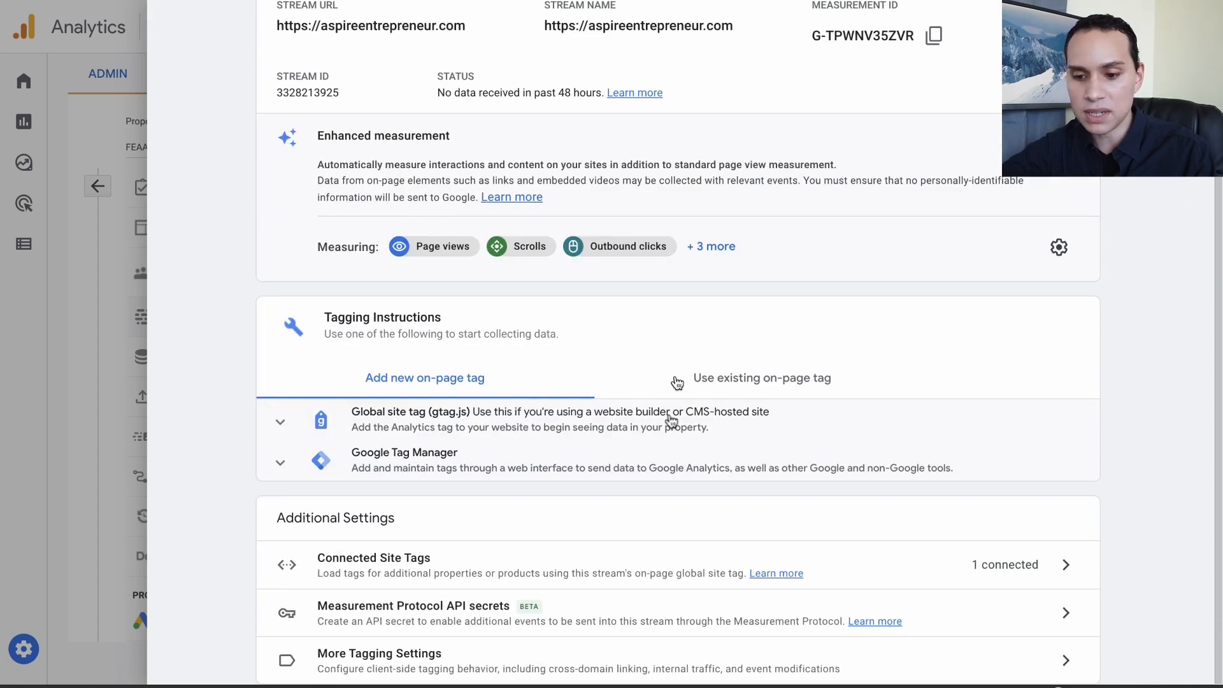
scroll(645, 515, "up", 2)
left_click(934, 133)
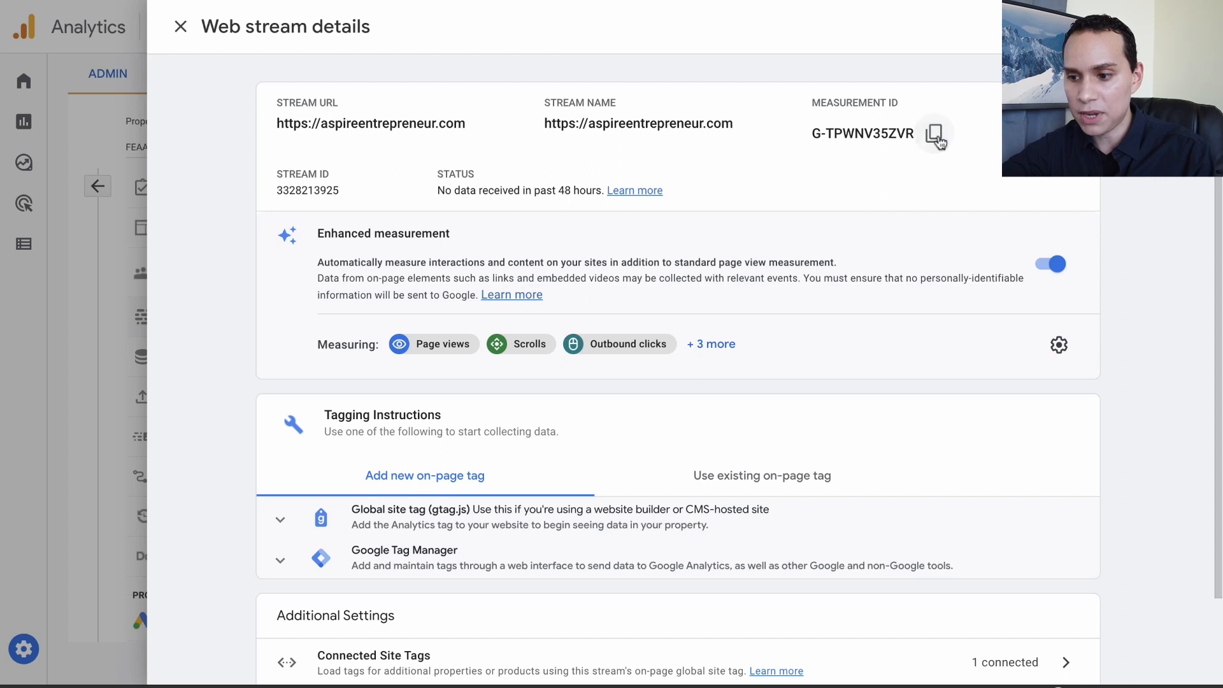
key("ctrl+Right")
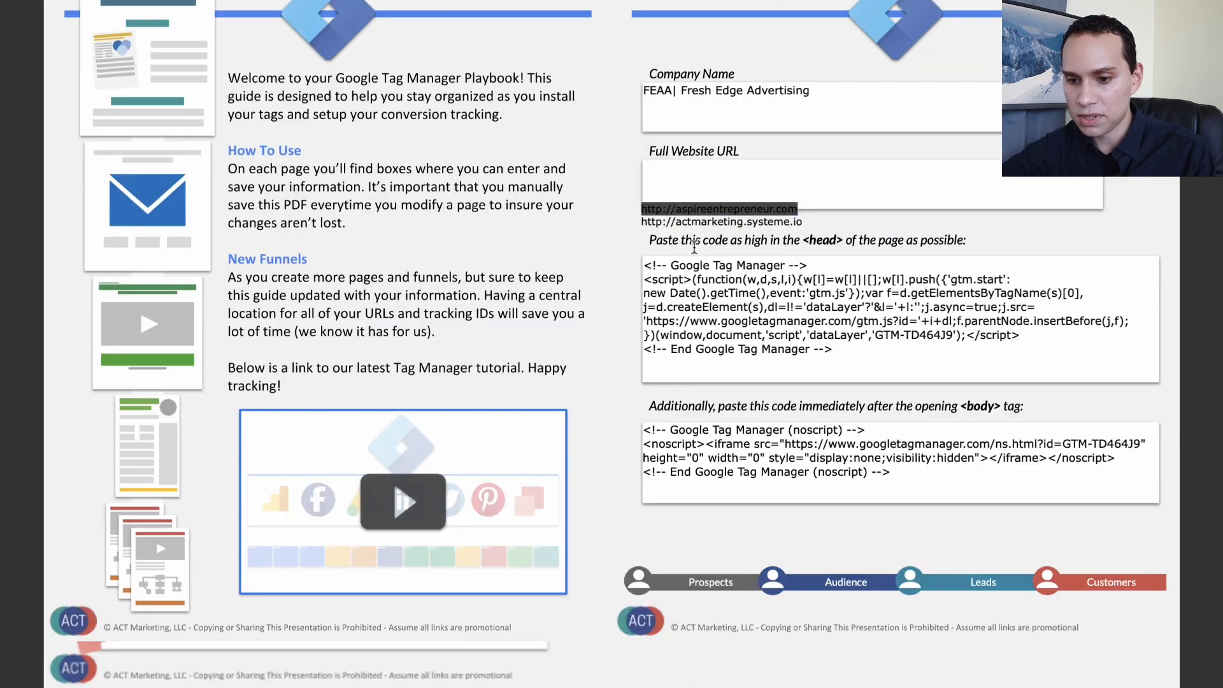
scroll(611, 344, "down", 5)
left_click(271, 126)
left_click(268, 132)
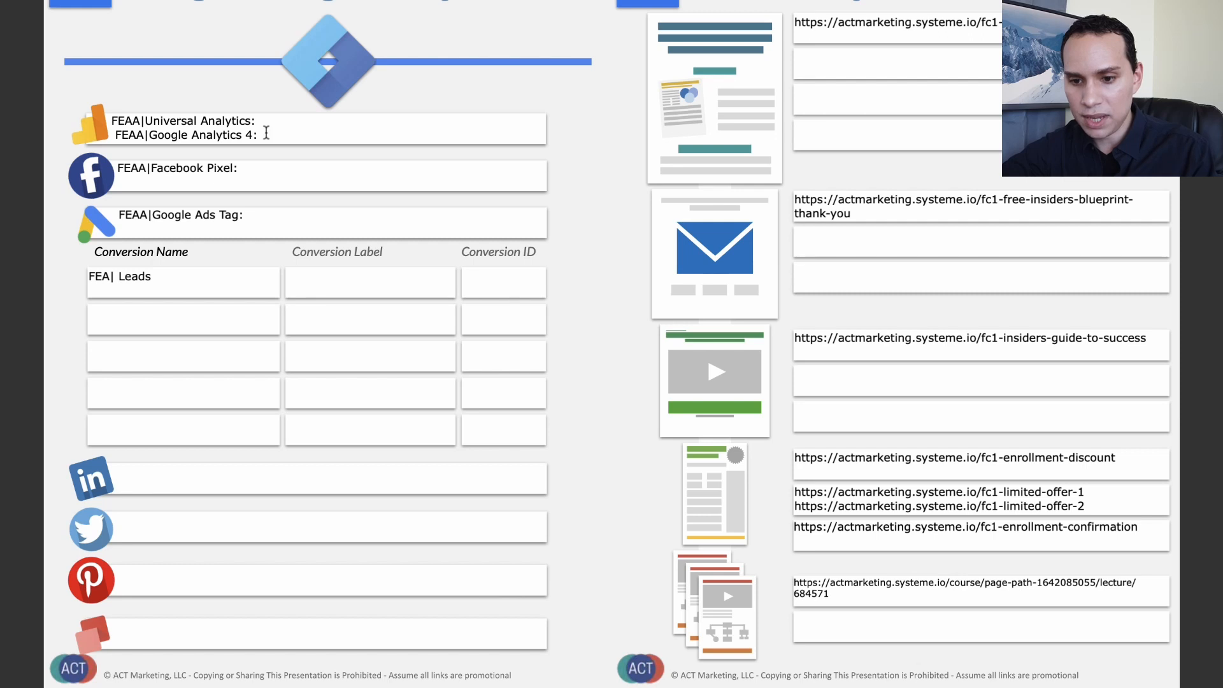
key("super+v")
- Switch back to Google Analytics, rename the new GA4 property as "FEAA| Google Analytics 4" in its property settings, and save it
key("ctrl+Left")
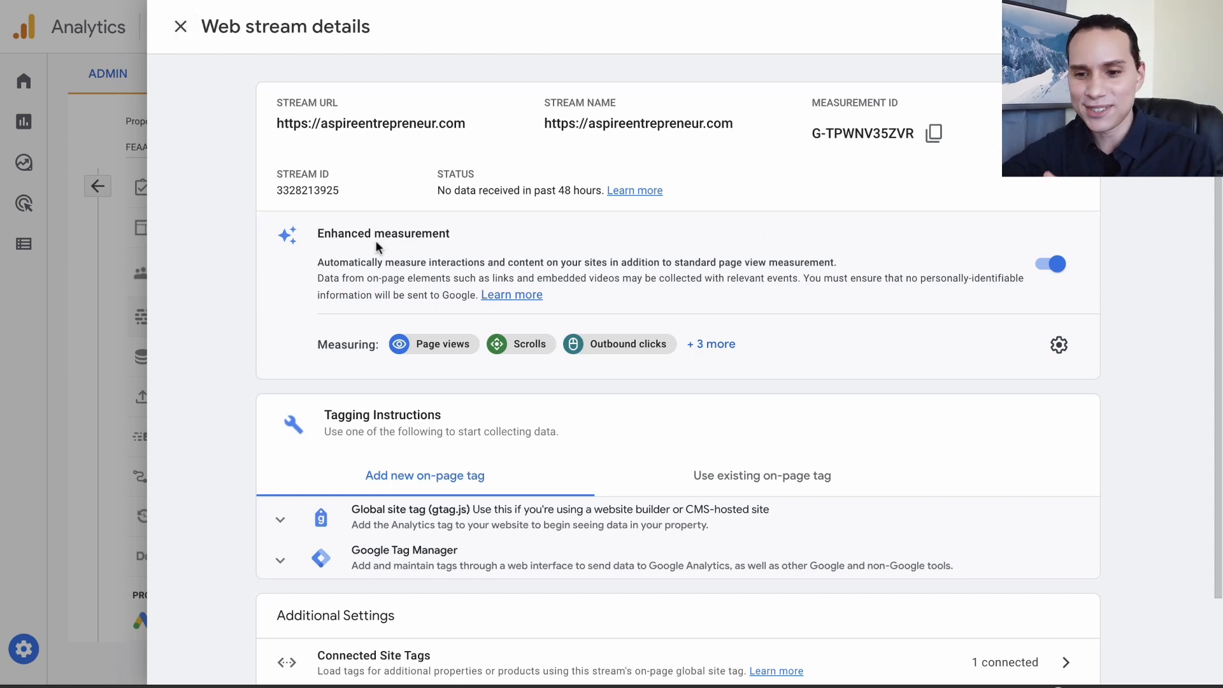
left_click(181, 26)
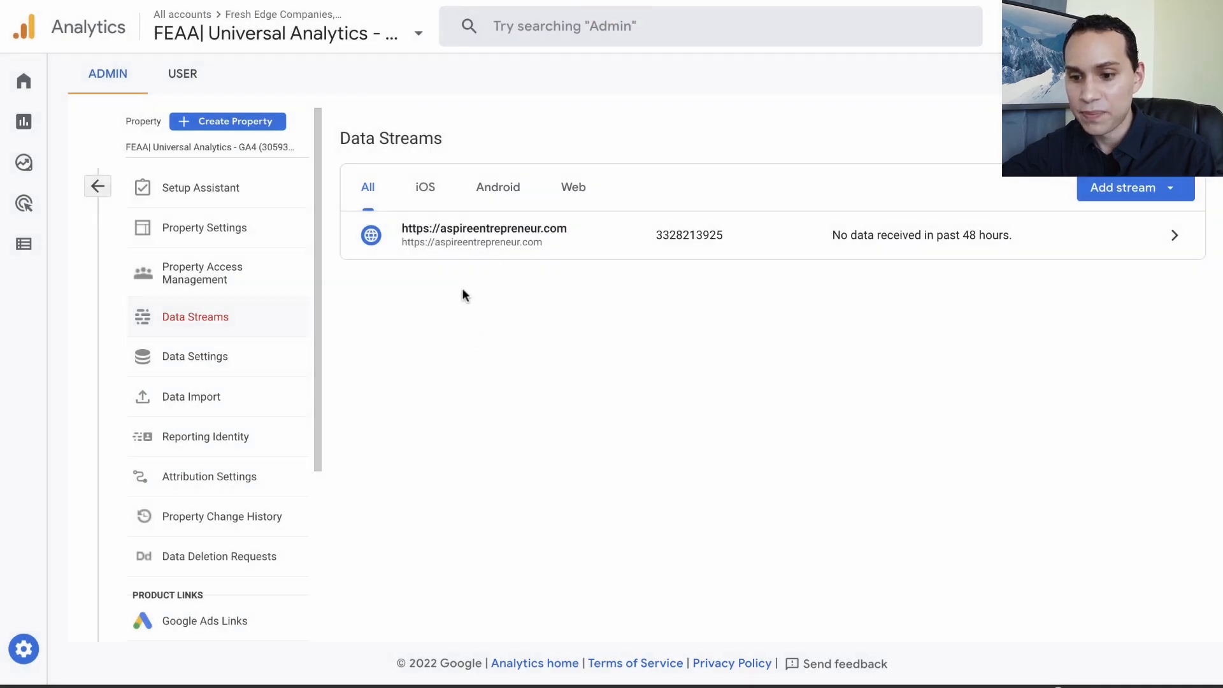
left_click(97, 186)
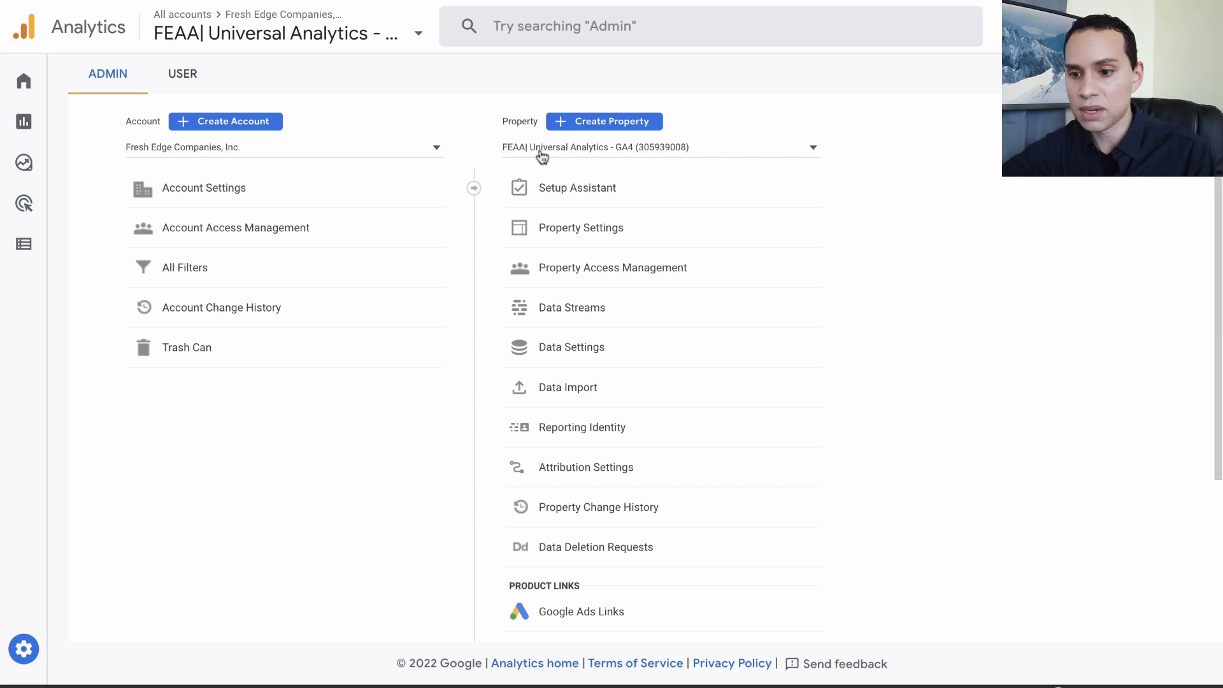
left_click(629, 151)
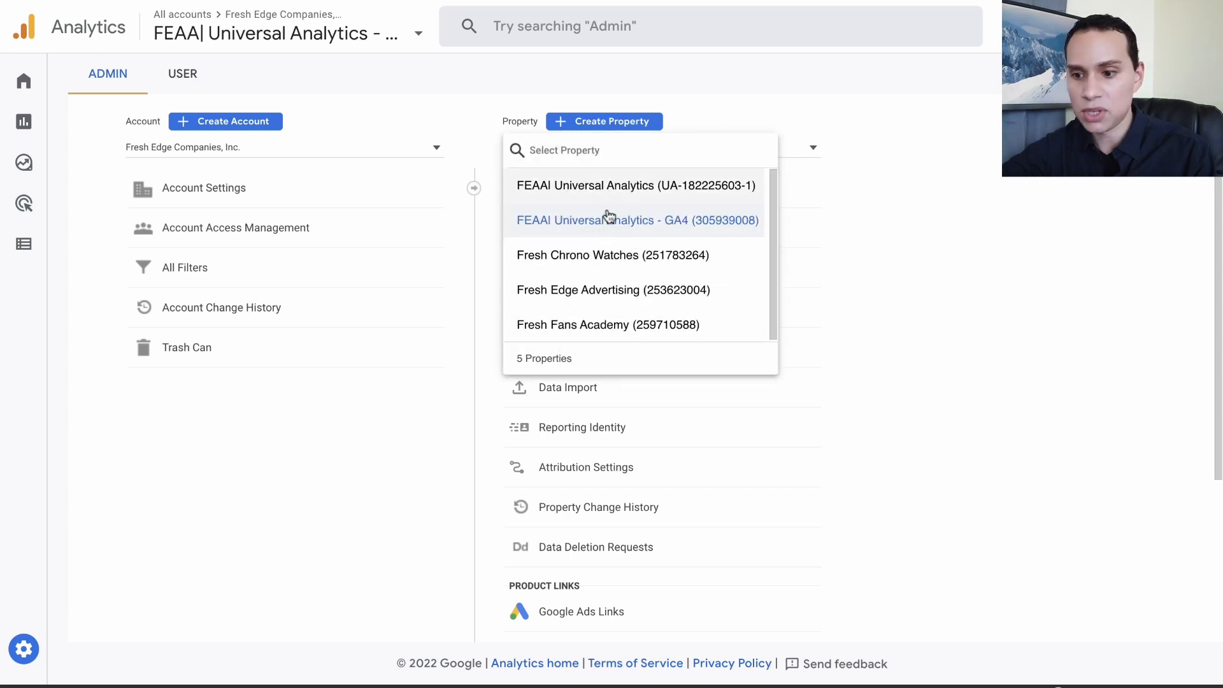
left_click(739, 215)
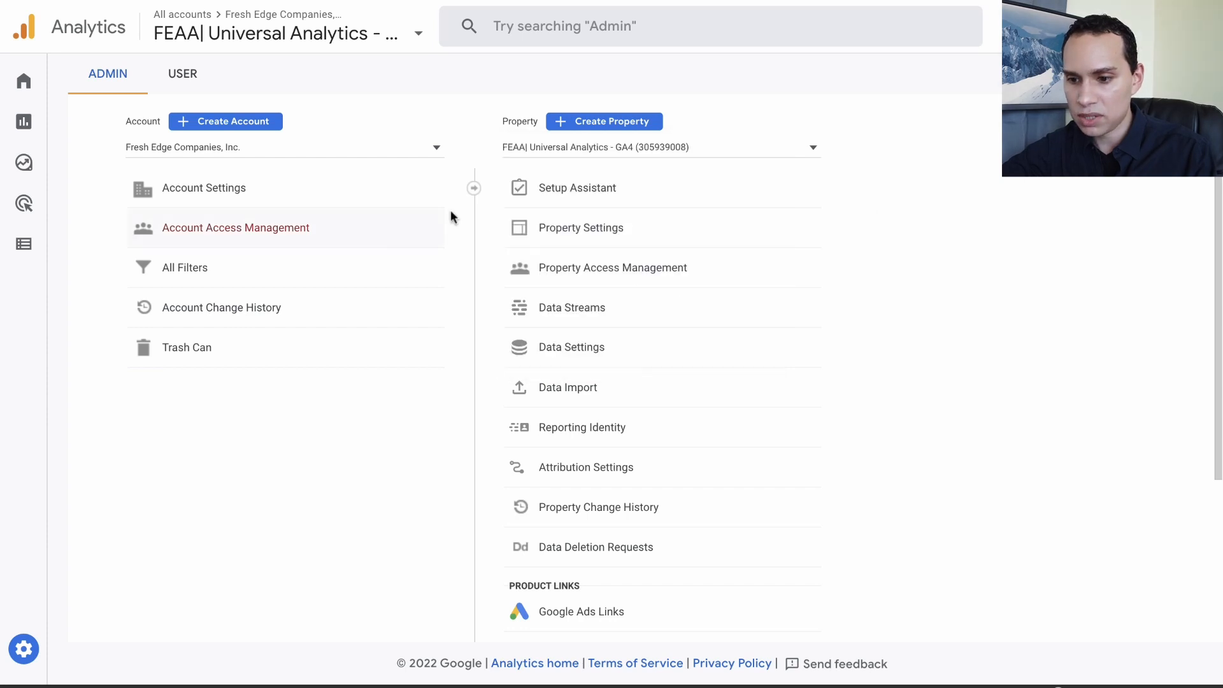
left_click(580, 229)
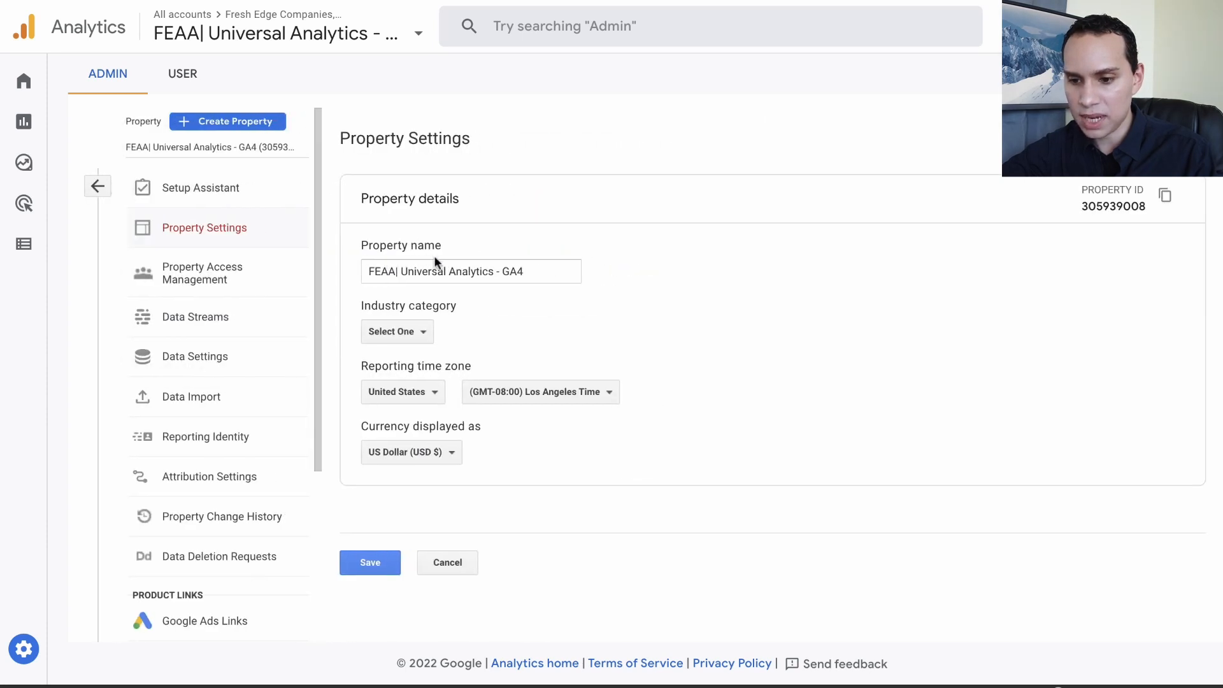
left_click_drag(403, 272, 584, 273)
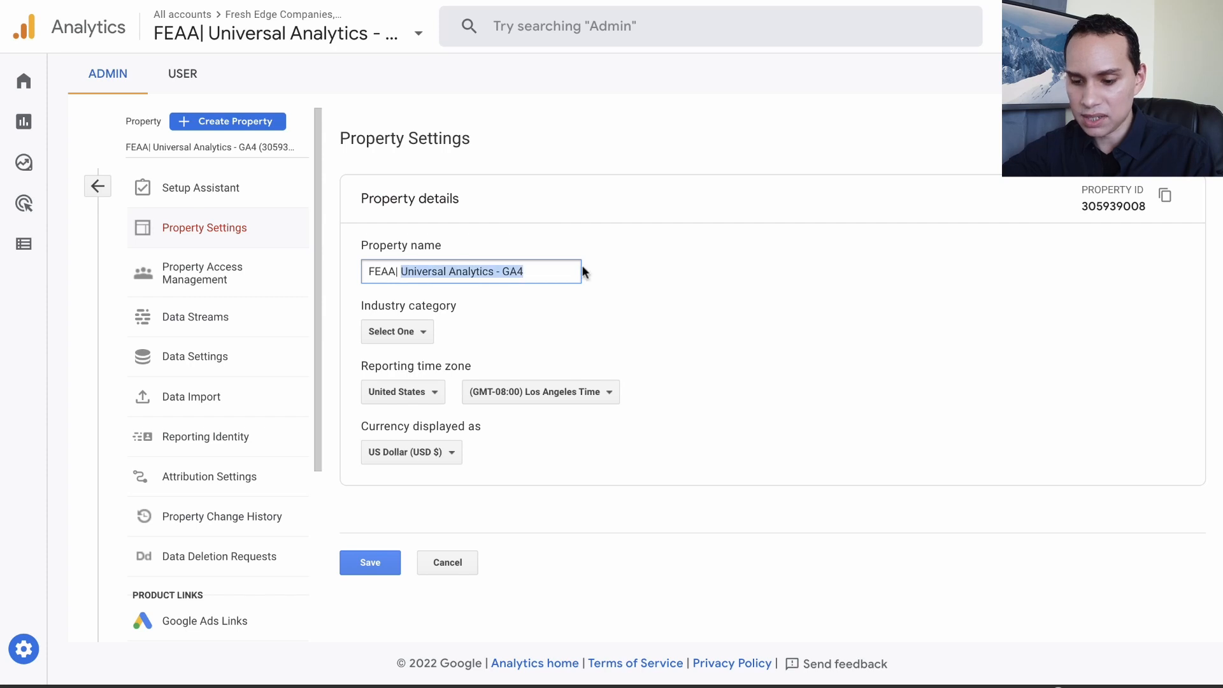
type("Googl")
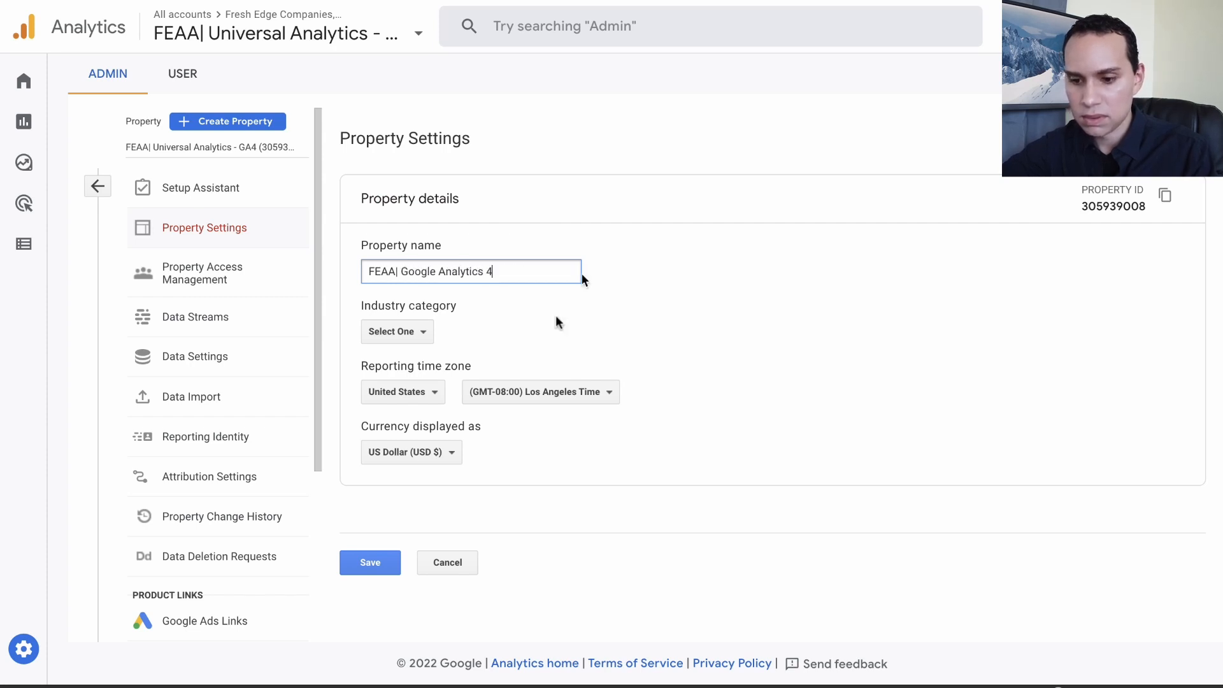
type("e Analytics 4")
left_click(364, 563)
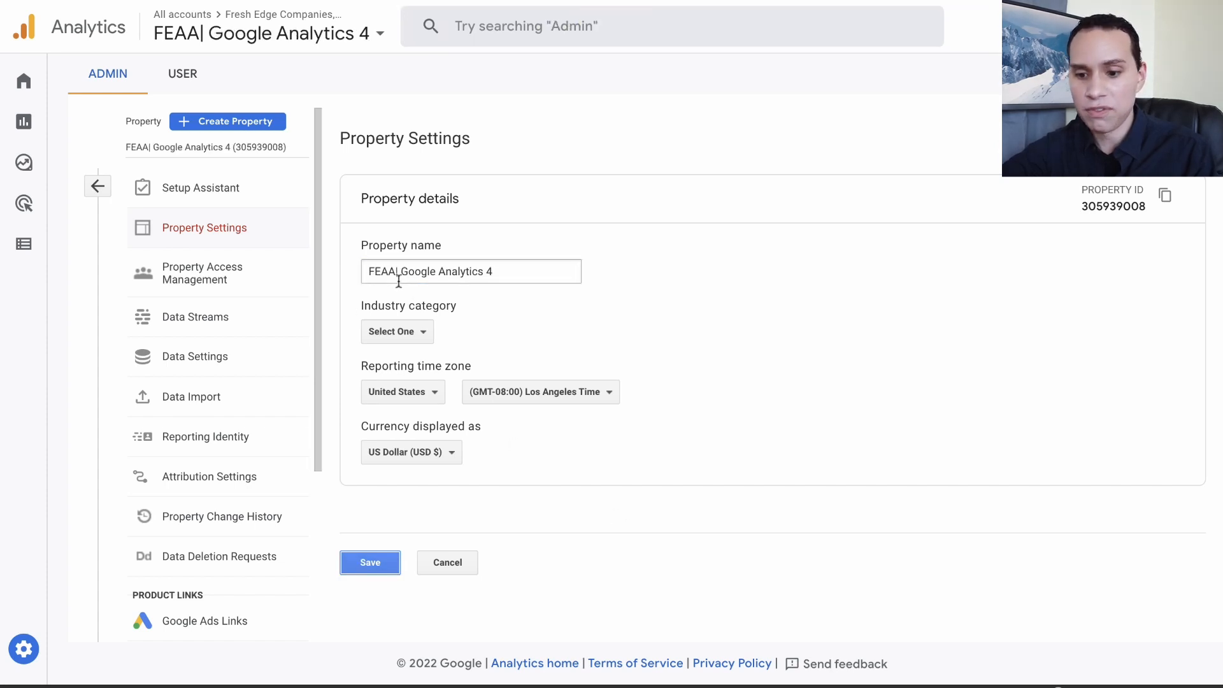
left_click(370, 565)
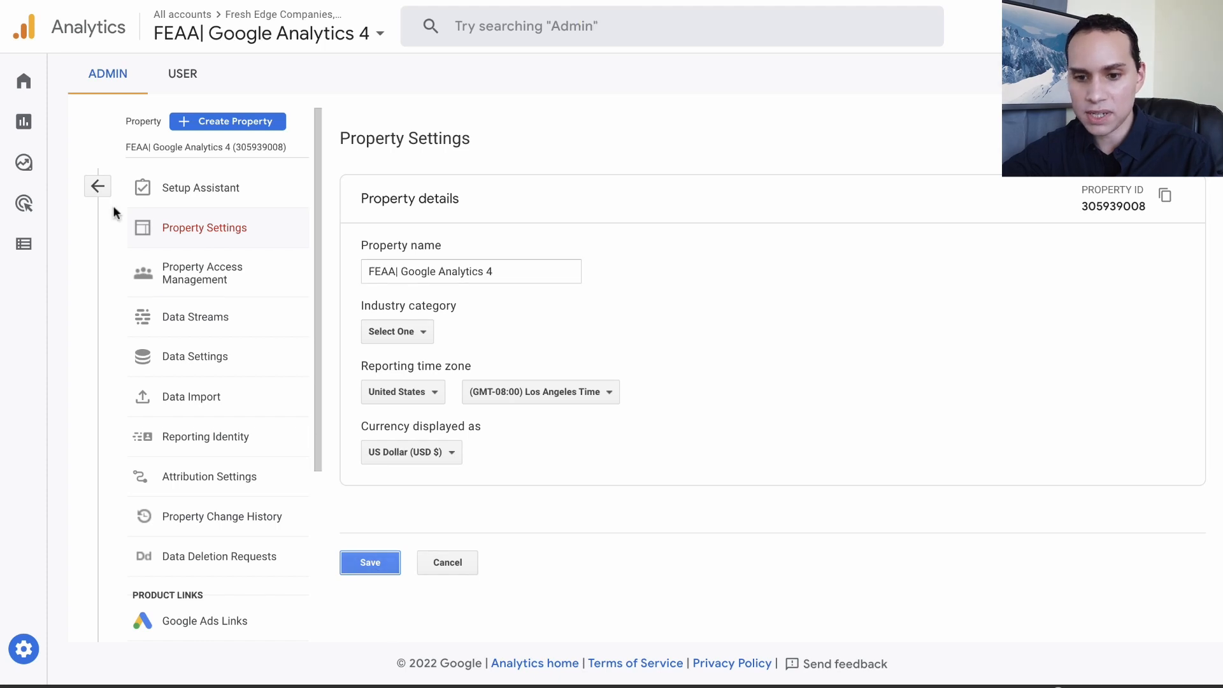
- Check the account's property list and review the aspireentrepreneur.com web stream details of the Google Analytics 4 property
left_click(100, 186)
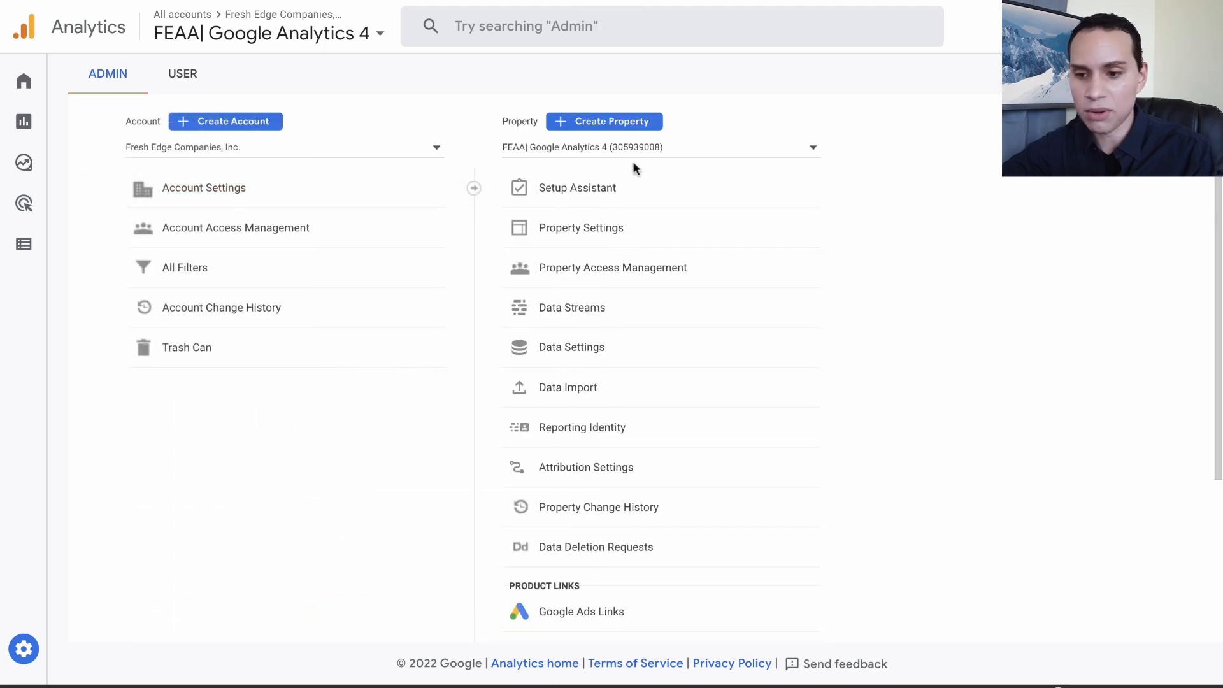
left_click(680, 148)
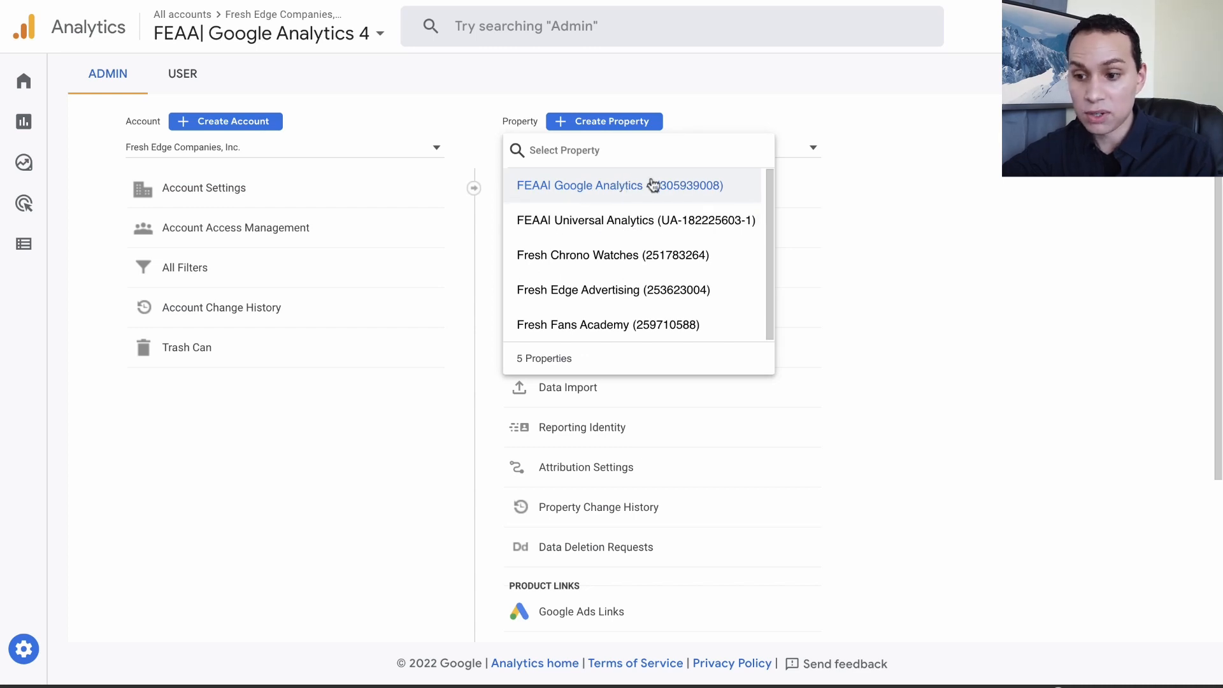
left_click(893, 207)
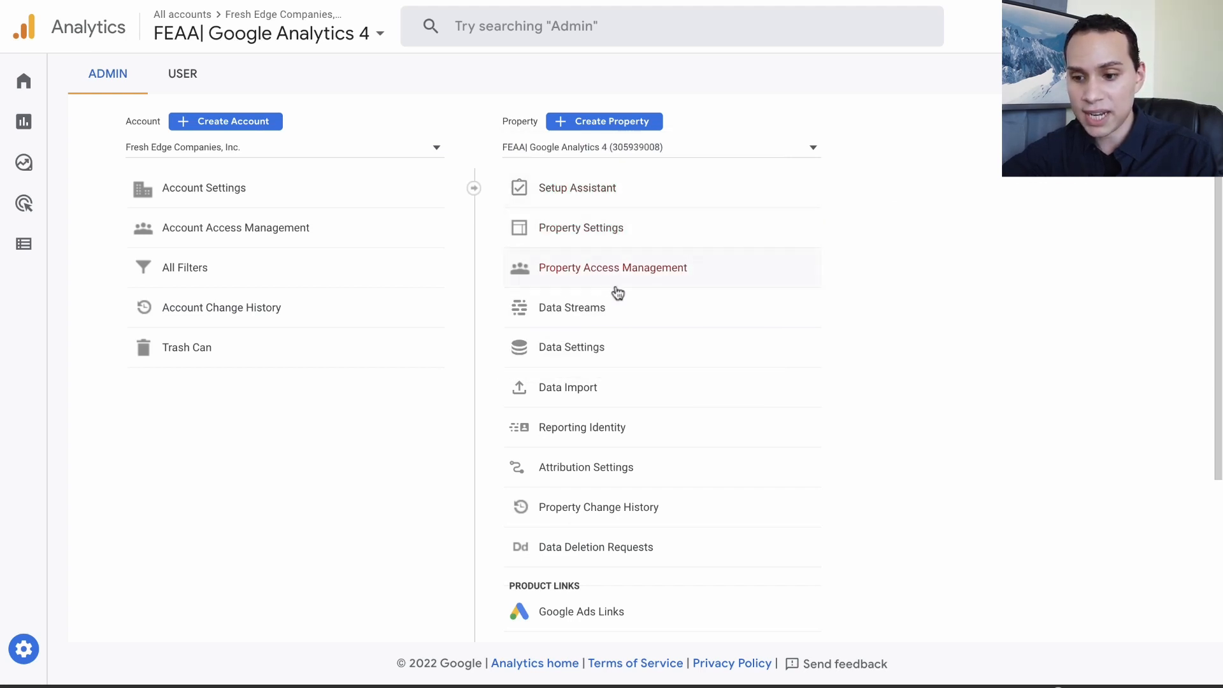
left_click(565, 315)
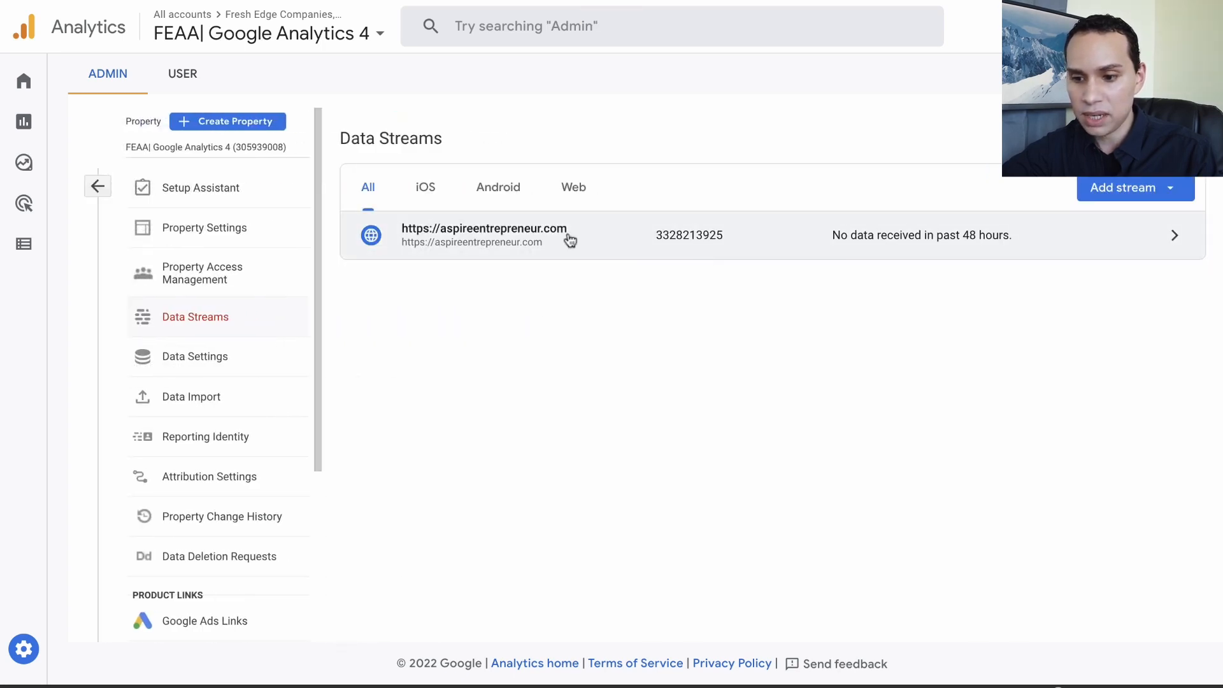
left_click(527, 235)
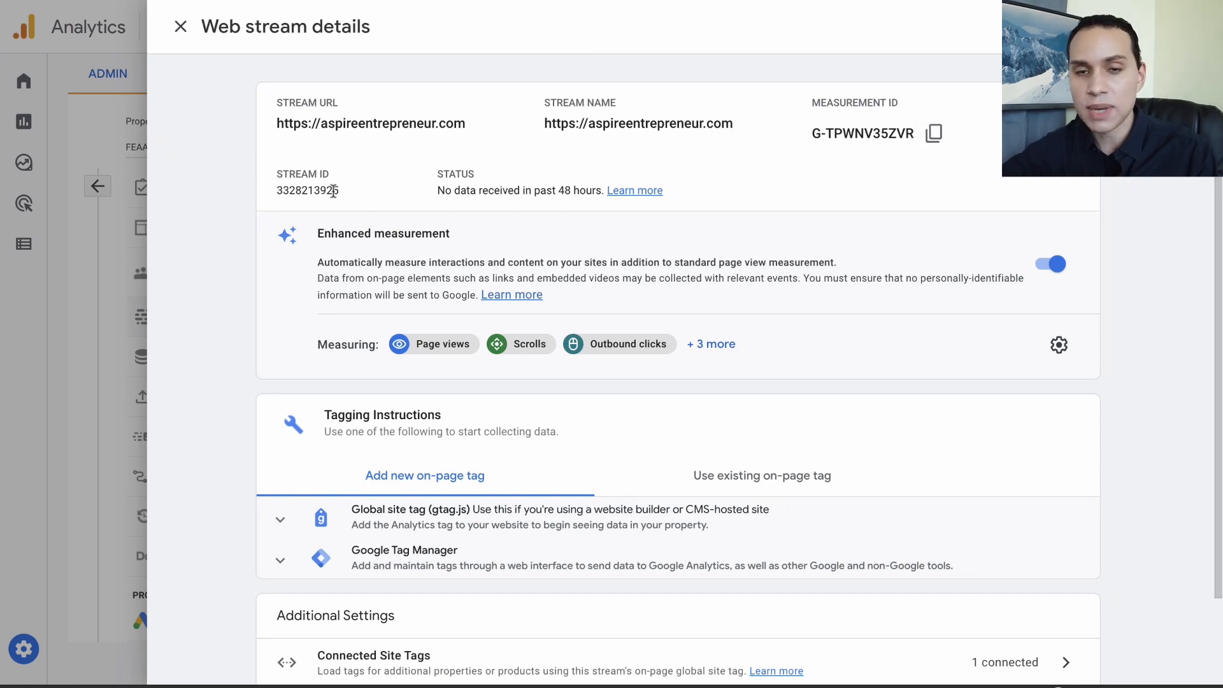
scroll(334, 191, "down", 2)
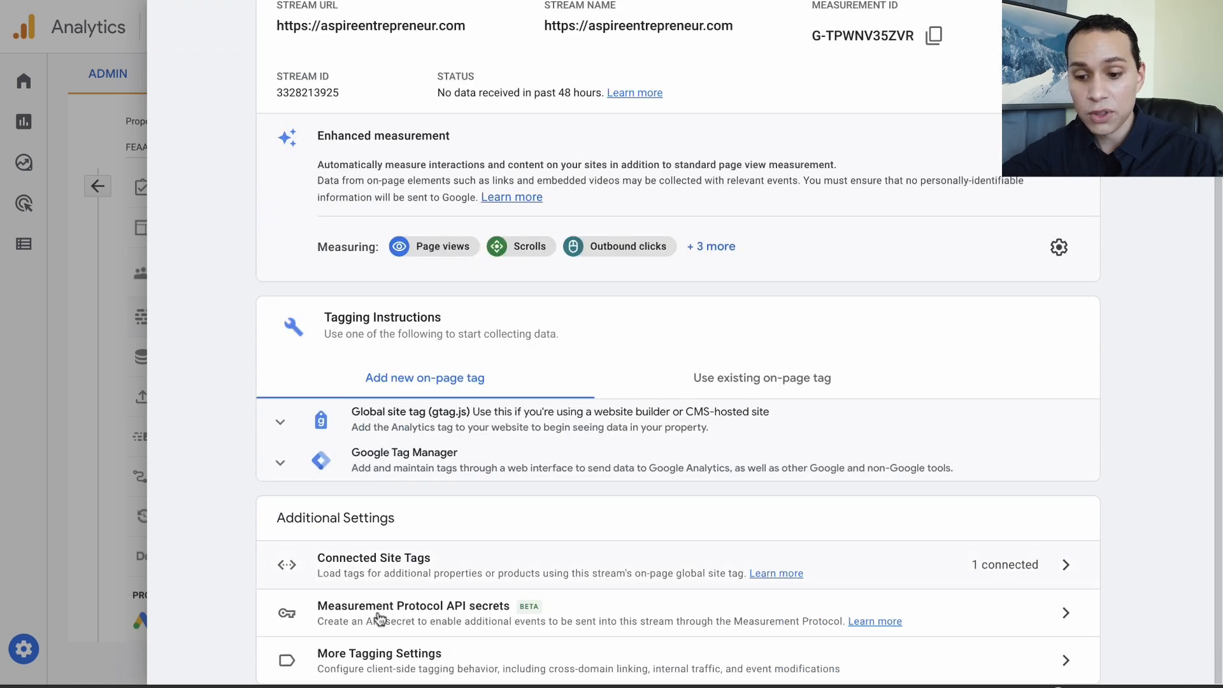
scroll(385, 468, "up", 2)
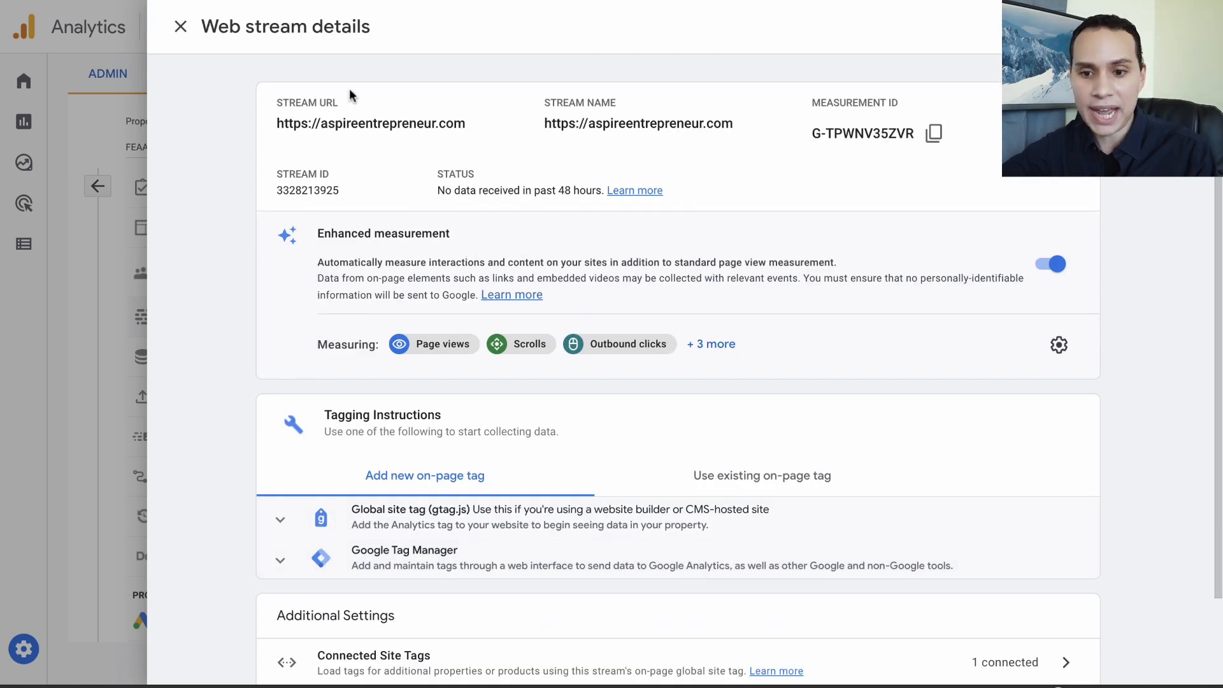
left_click(180, 32)
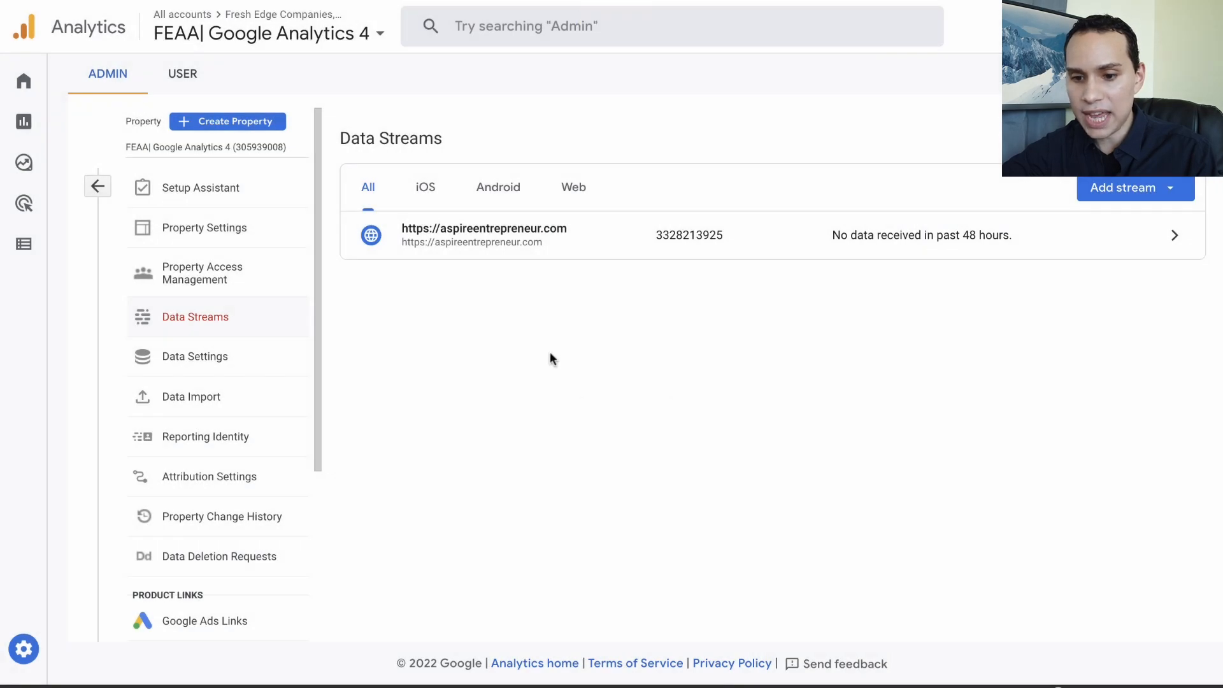
left_click(100, 191)
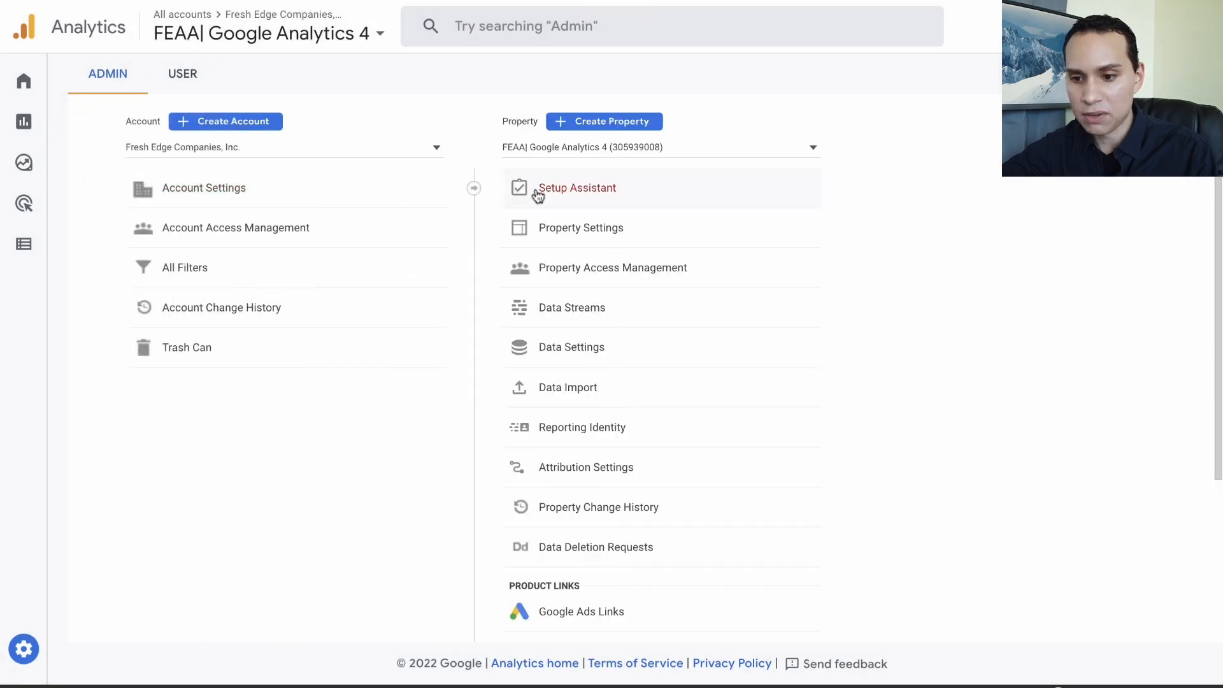
- Copy the tracking ID from the FEAA| Universal Analytics property's settings and paste it after the "FEAA|Universal Analytics:" label in the playbook
left_click(645, 151)
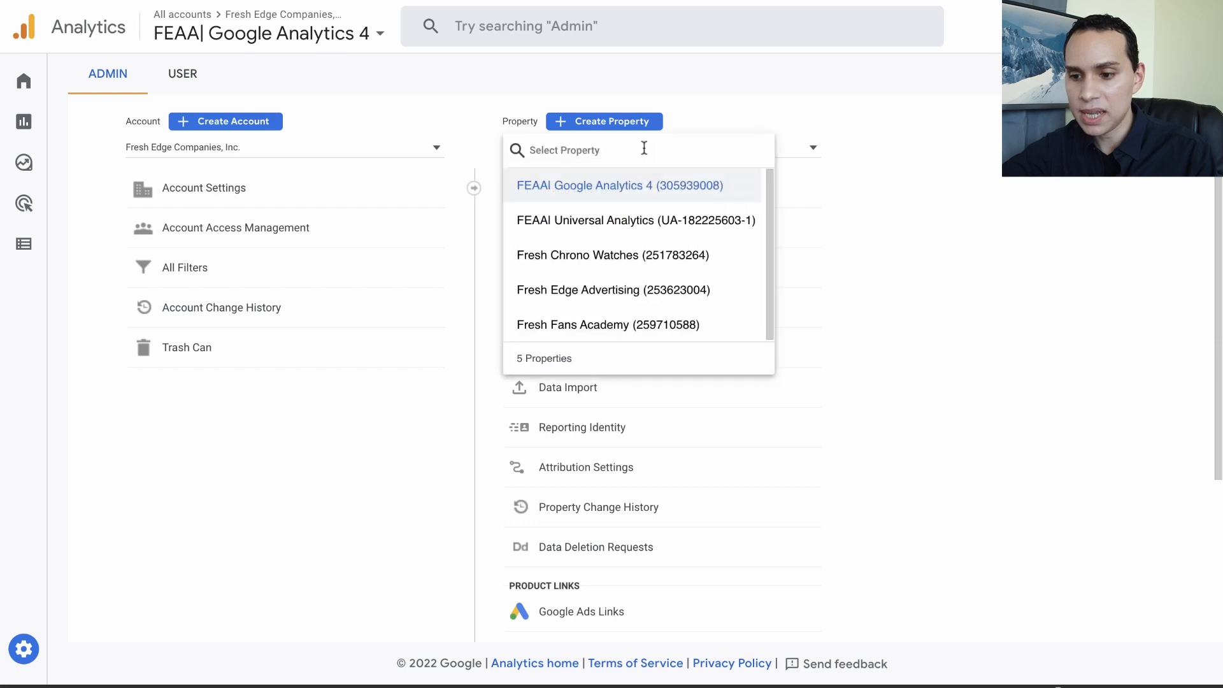
left_click(603, 220)
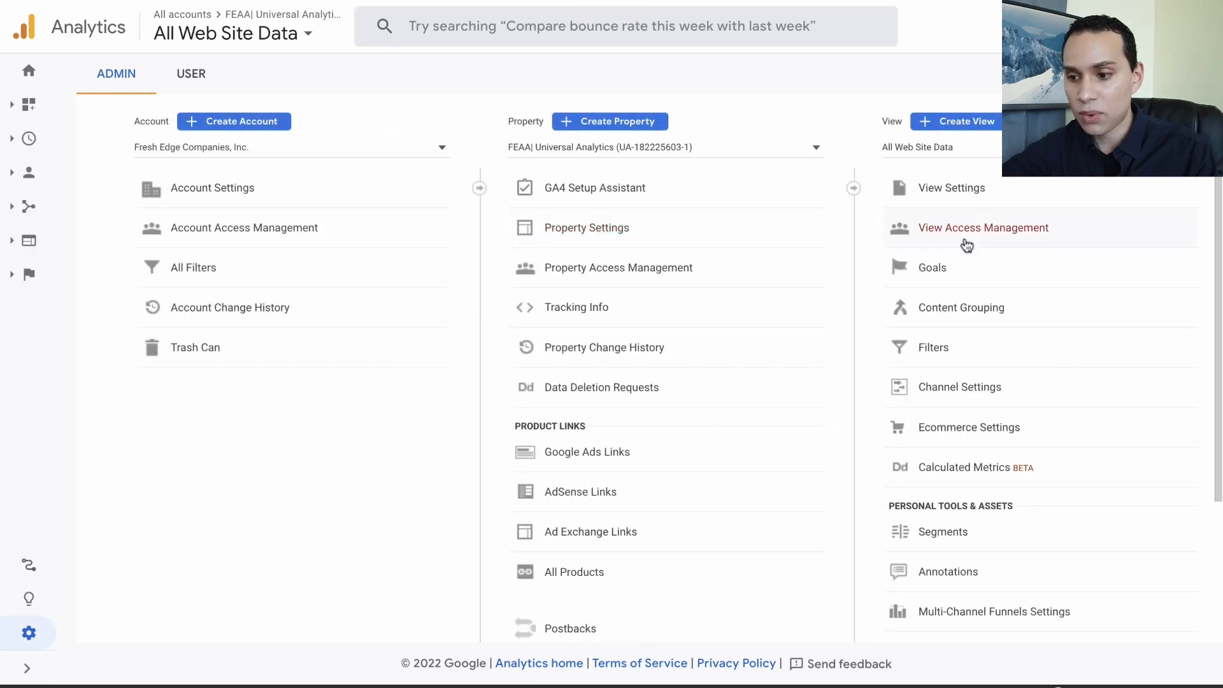
left_click(585, 231)
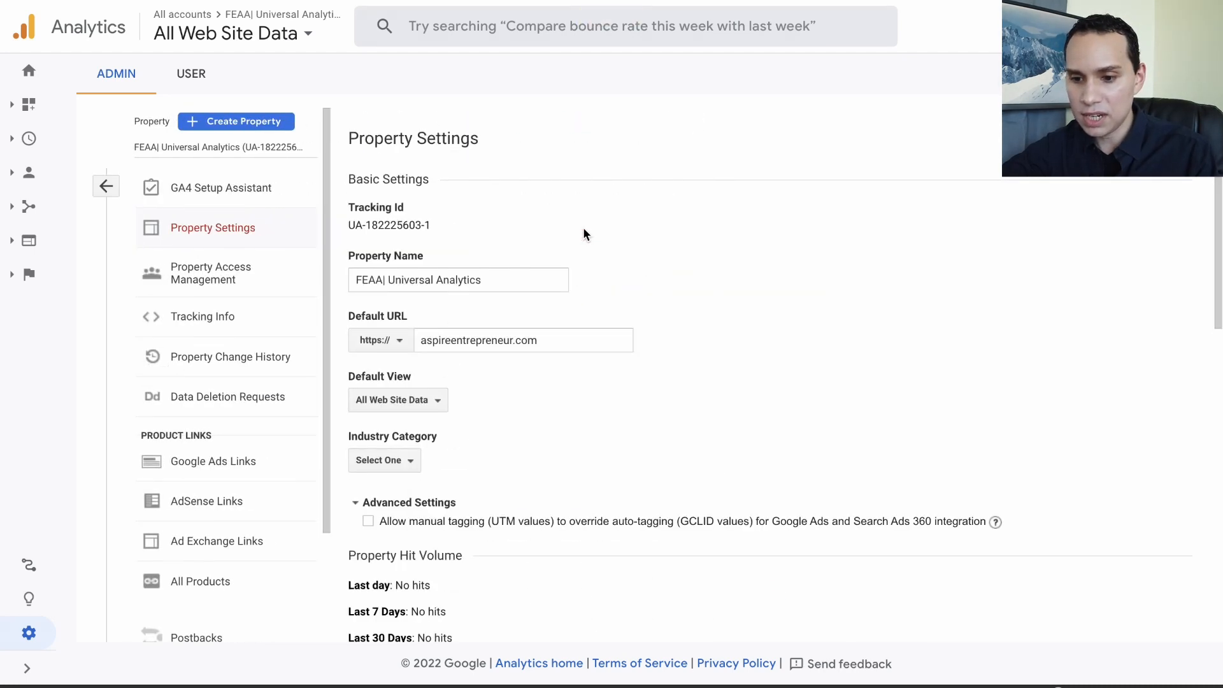
left_click_drag(433, 227, 349, 228)
key("super+c")
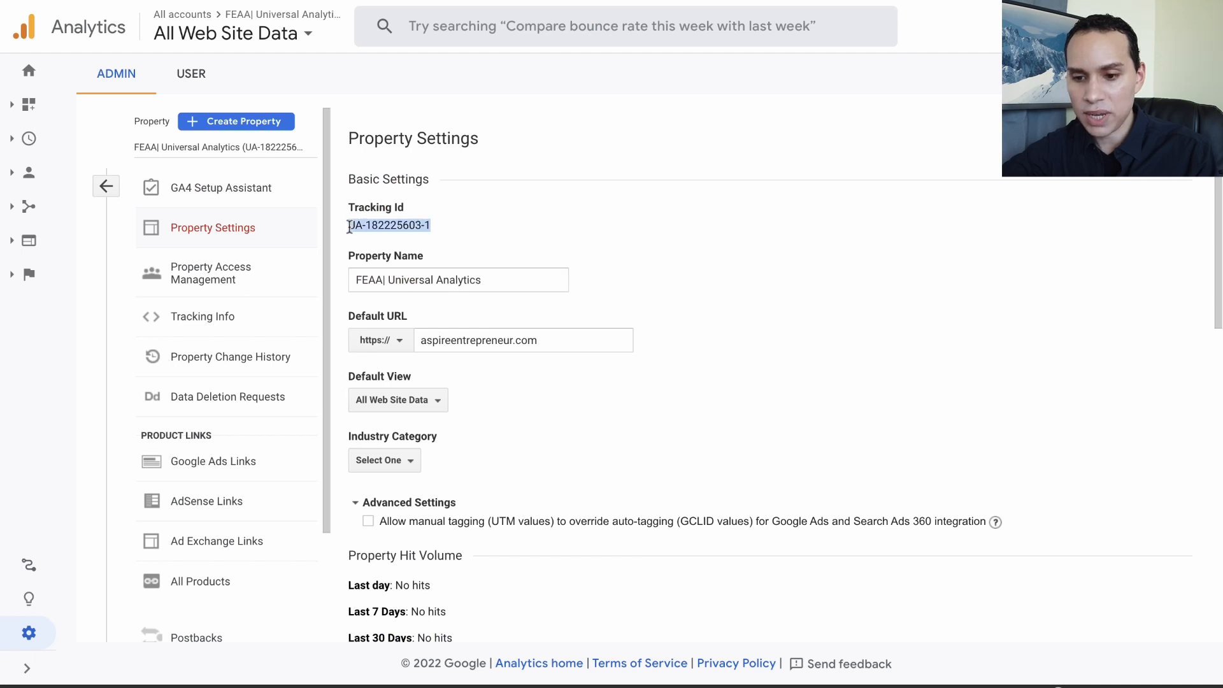
key("ctrl+Right")
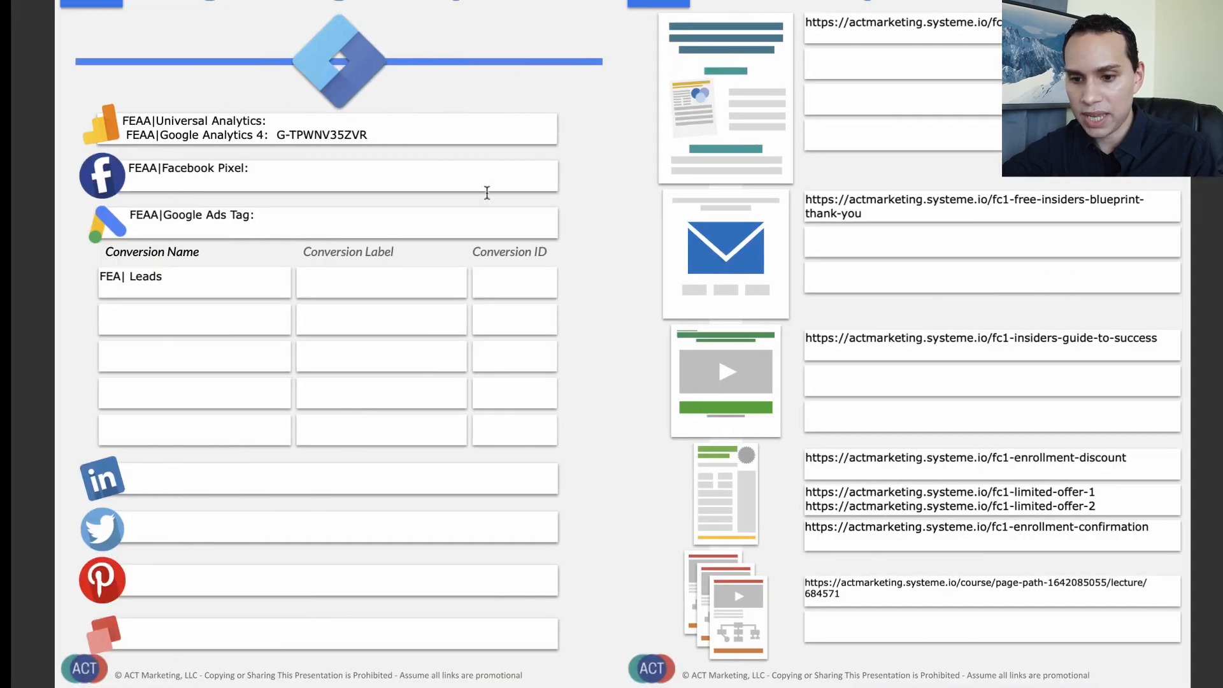
triple_click(258, 120)
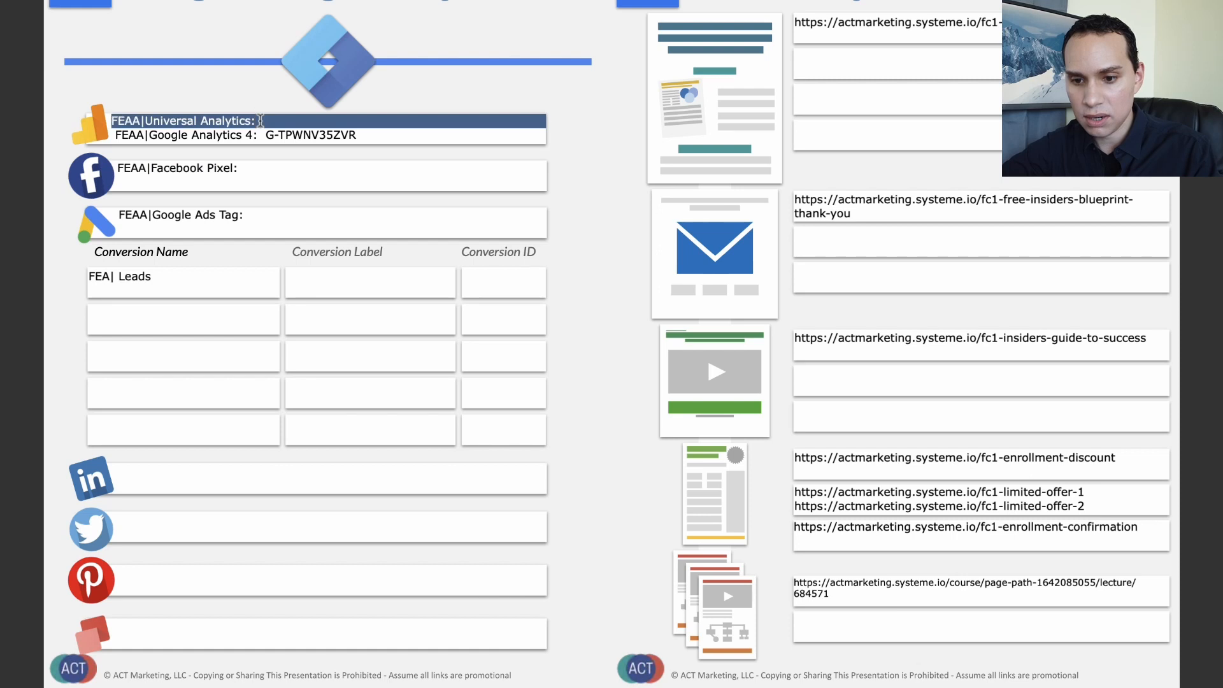
key("Right")
key("super+v")
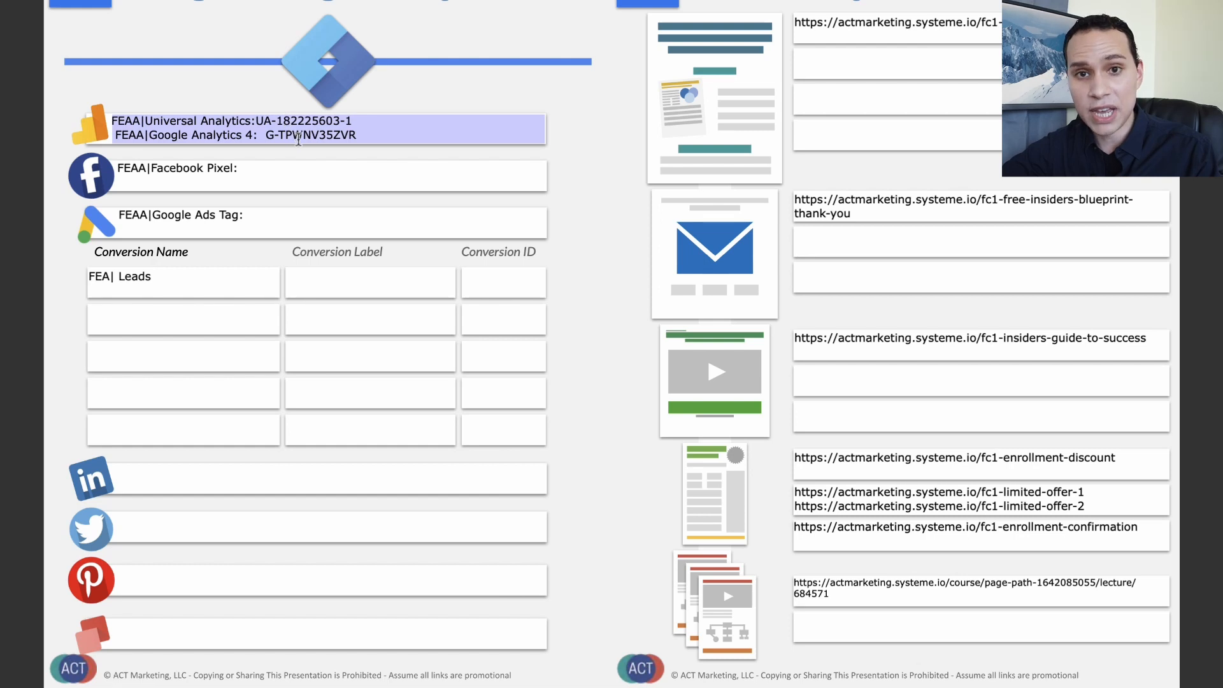
- Switch to Google Tag Manager, look over the accounts list, and reopen the aspireentrepreneur.com container
key("ctrl+Left")
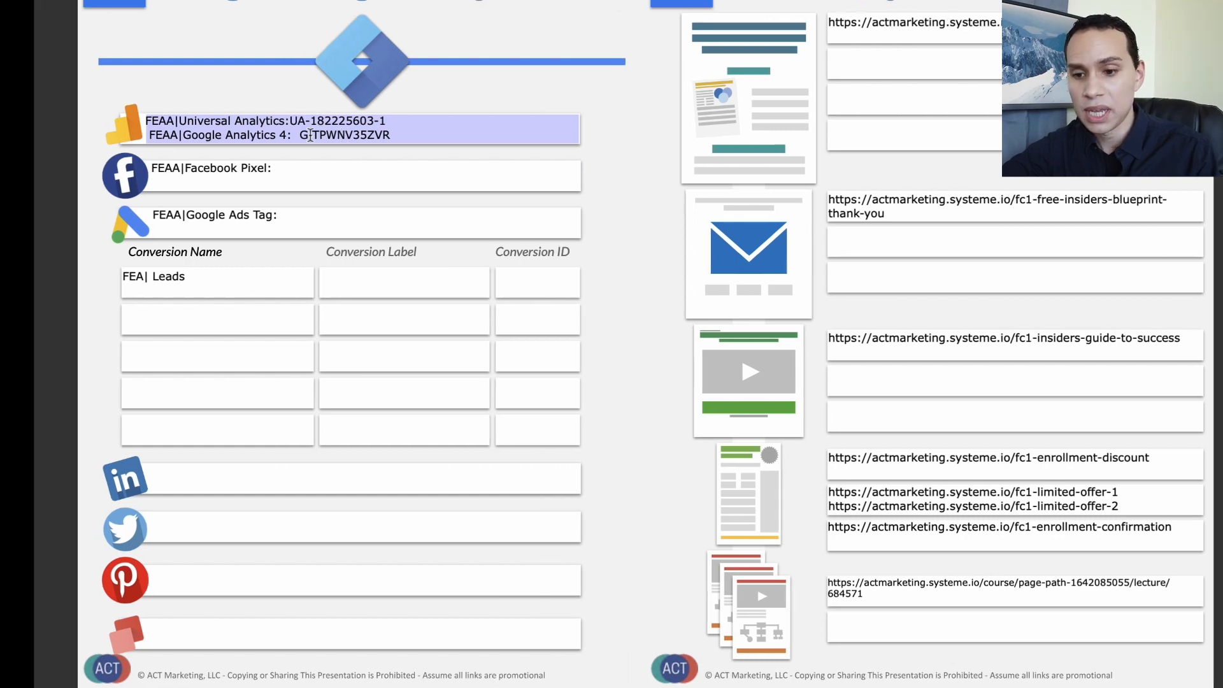
left_click(104, 187)
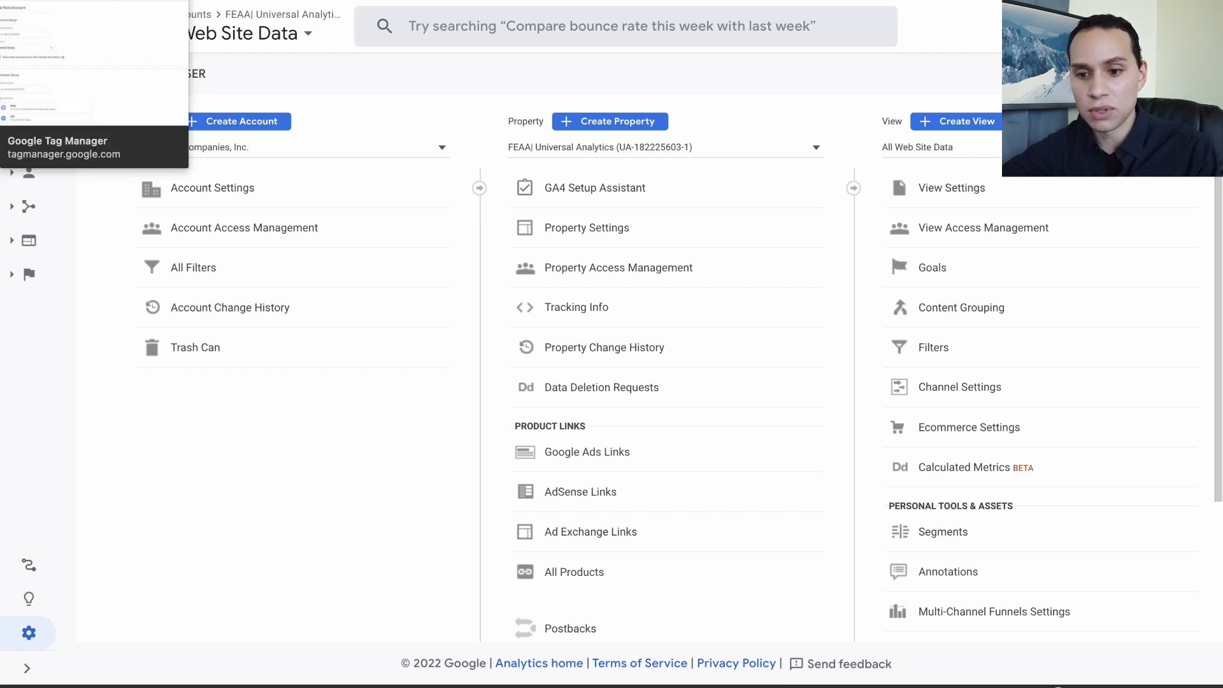
left_click(89, 2)
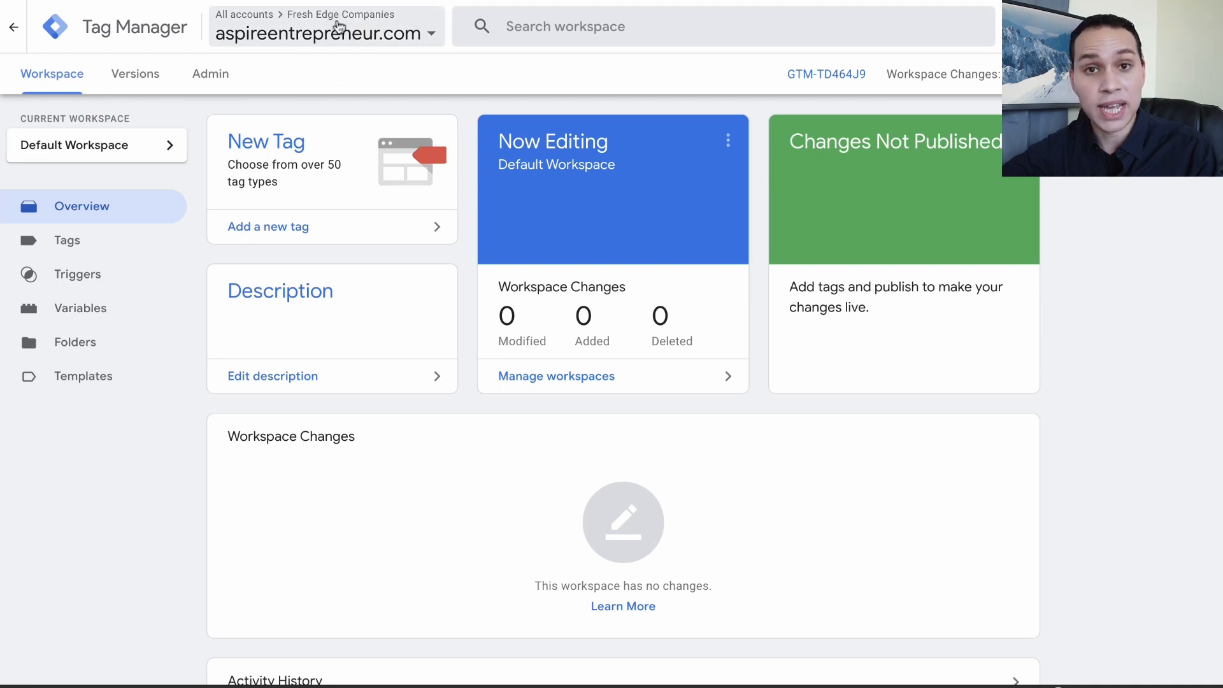
left_click(13, 28)
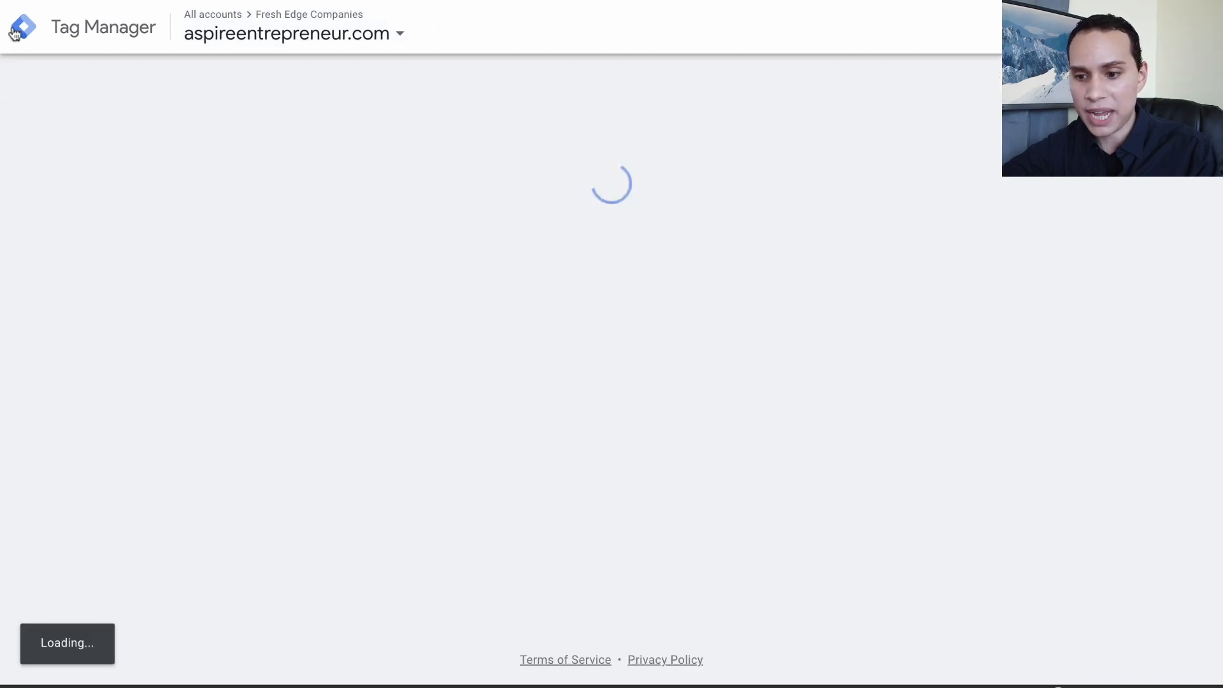
scroll(686, 401, "down", 1)
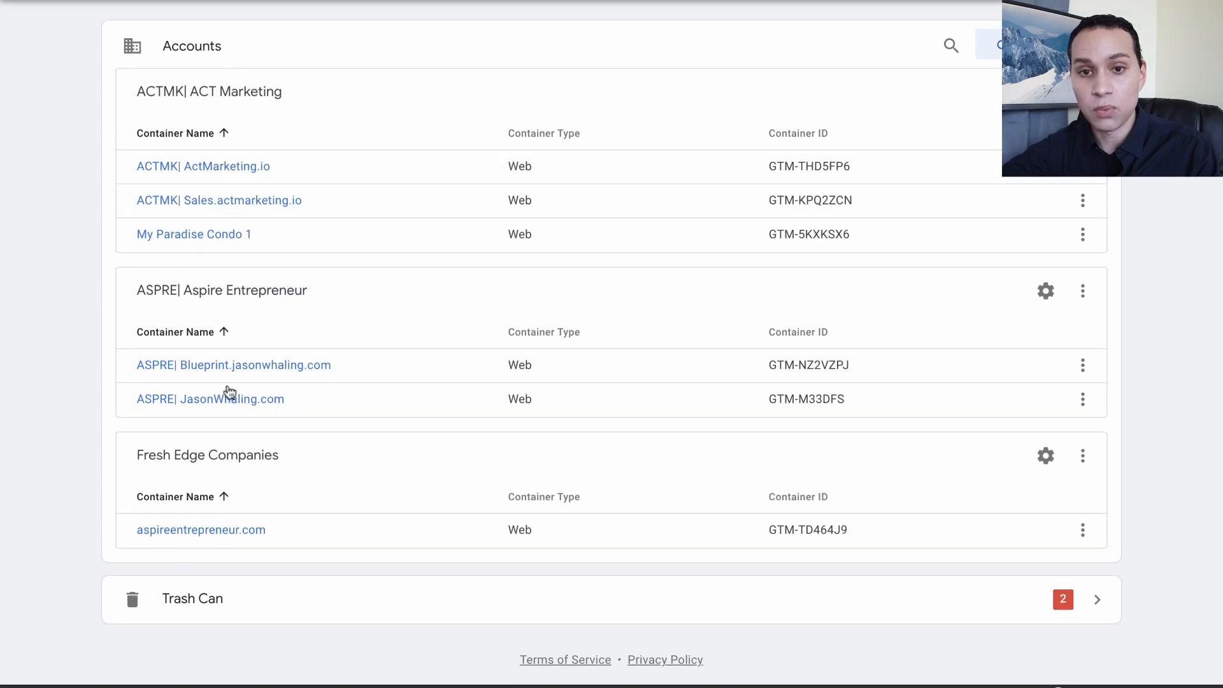
scroll(273, 227, "up", 1)
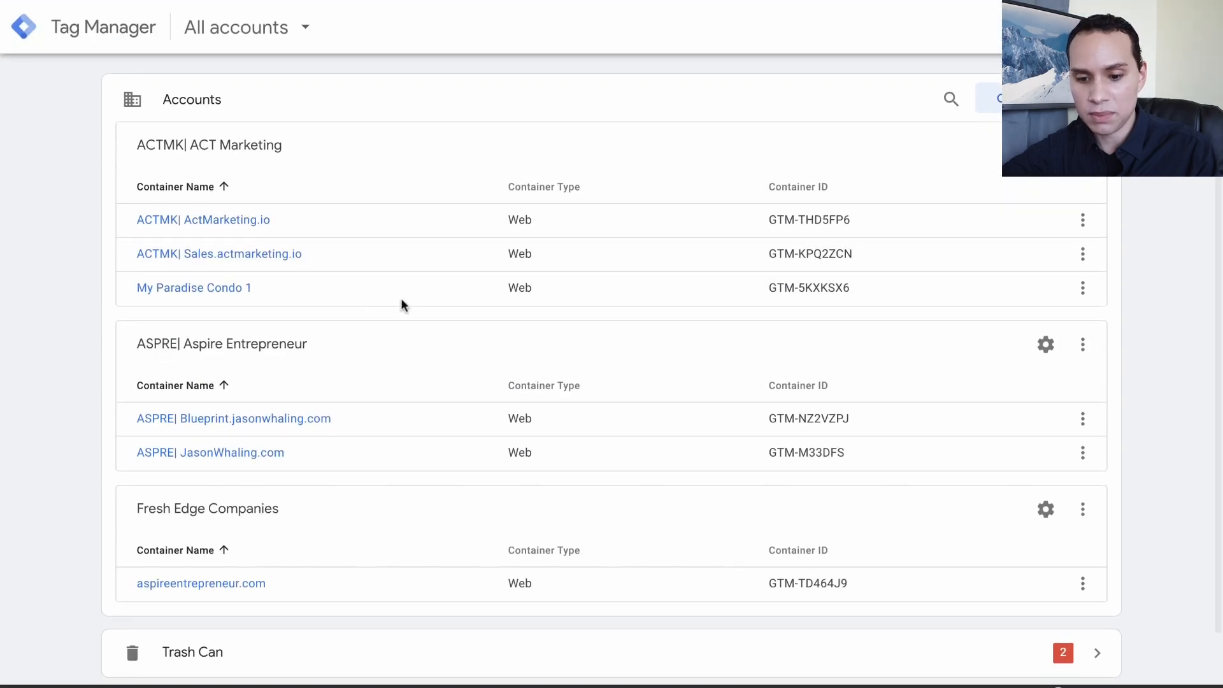
left_click(233, 586)
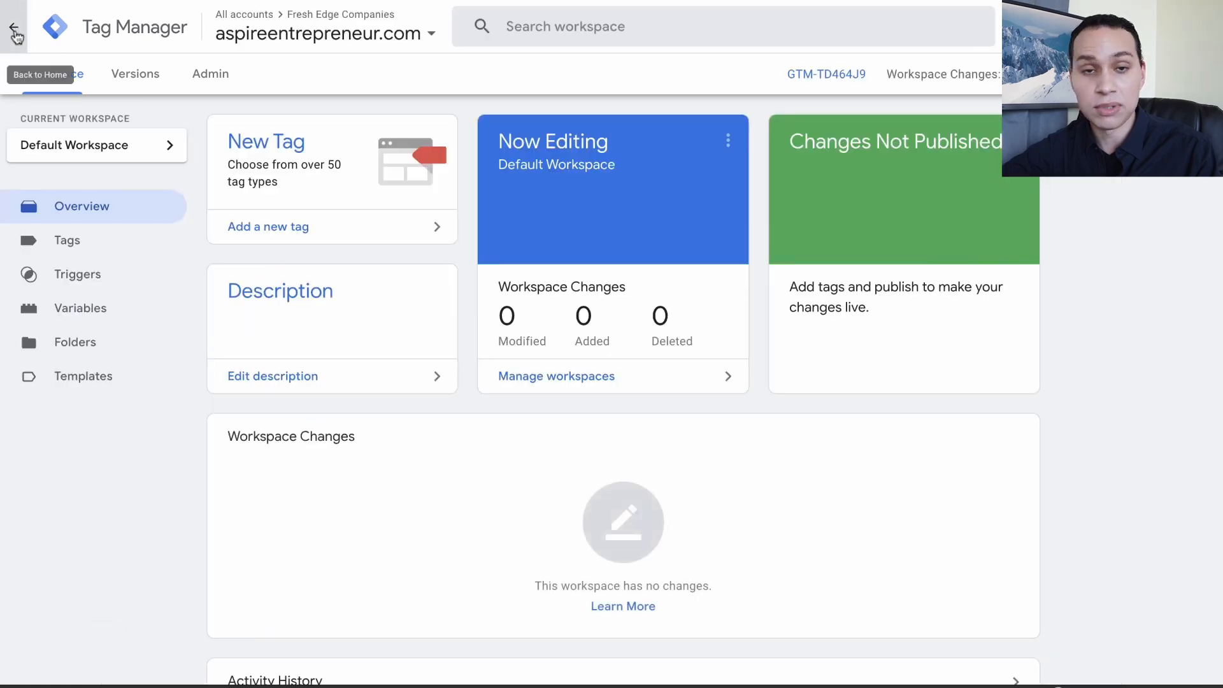
- Create a new tag and paste the playbook's "FEAA|Google Analytics 4:" line, including its measurement ID, as the tag name
left_click(352, 164)
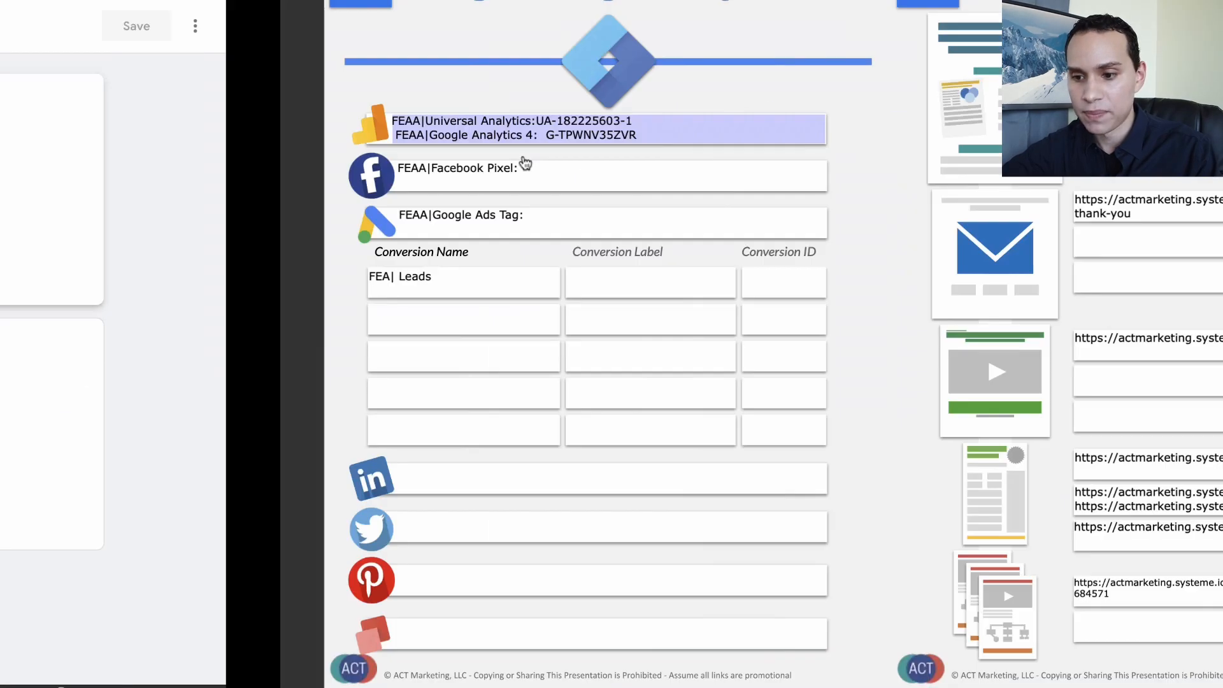
key("shift+Down")
key("ctrl+c")
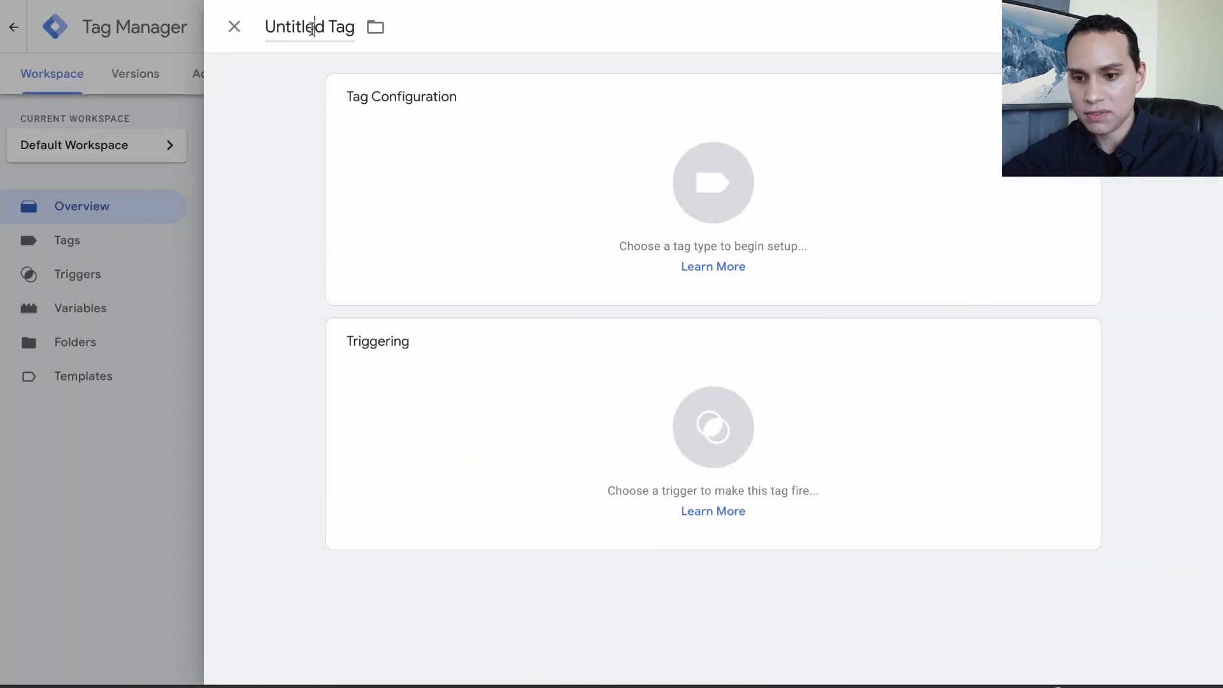
left_click(311, 27)
key("ctrl+v")
key("Home")
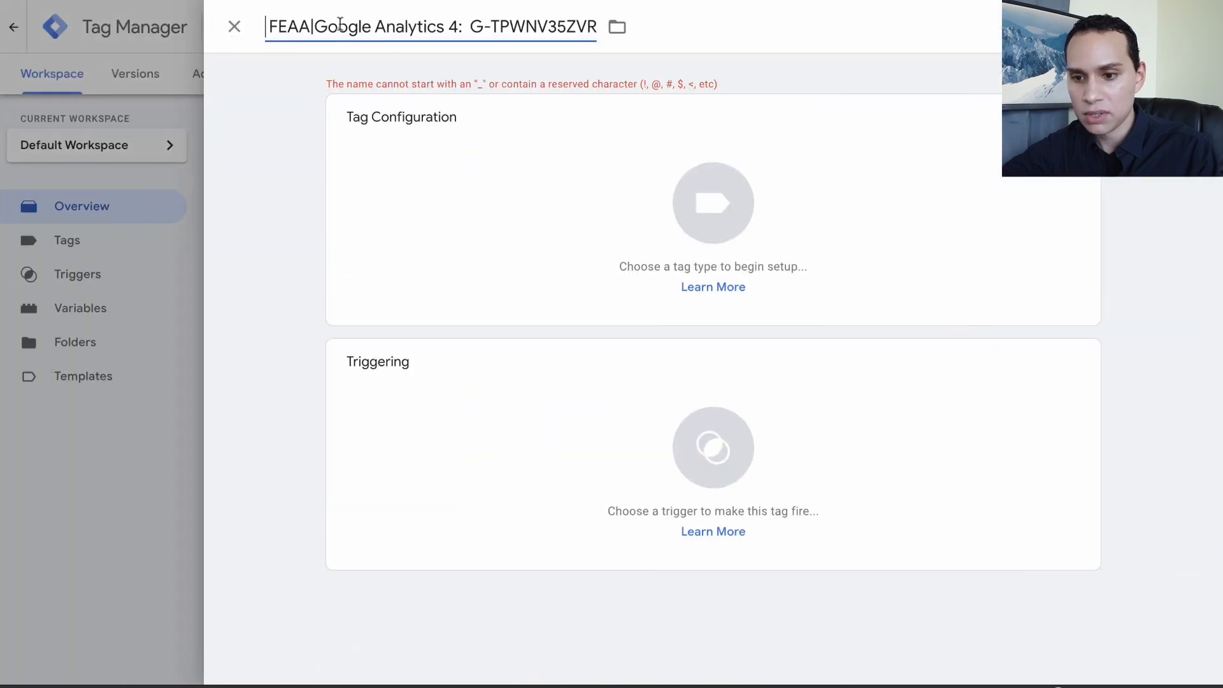
- Copy the measurement ID out of the tag name and shorten the name to "FEAA| Google Analytics 4"
left_click(455, 28, "shift")
left_click(455, 27)
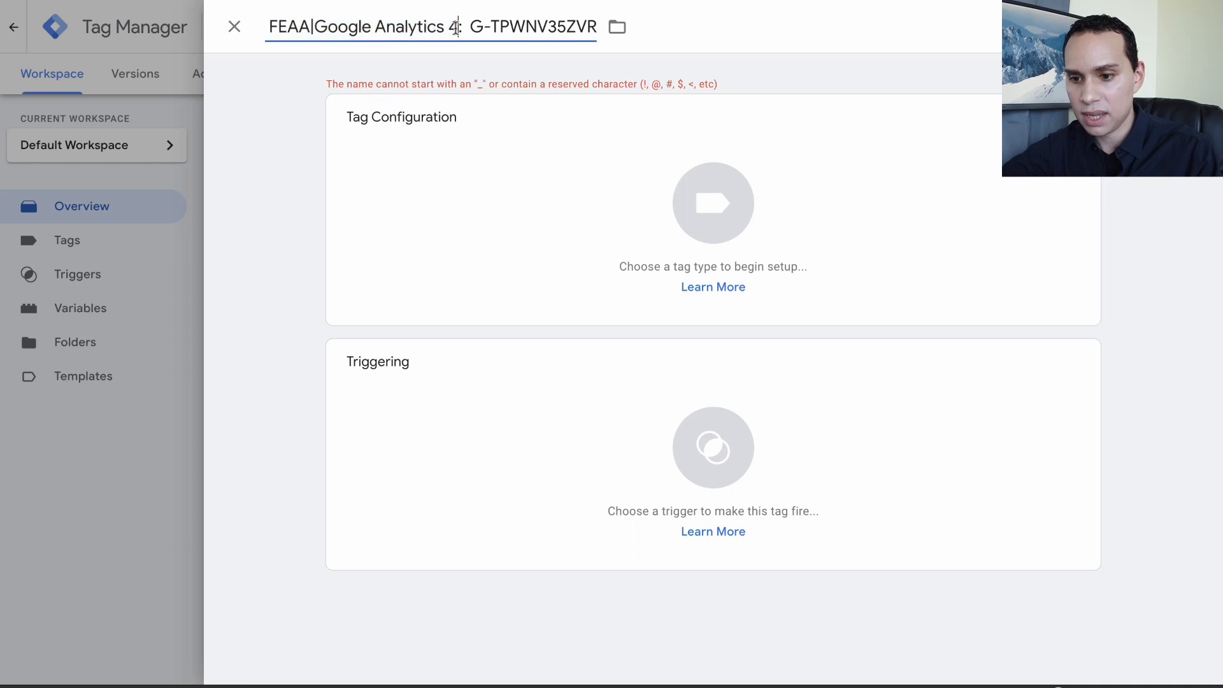
key("Right")
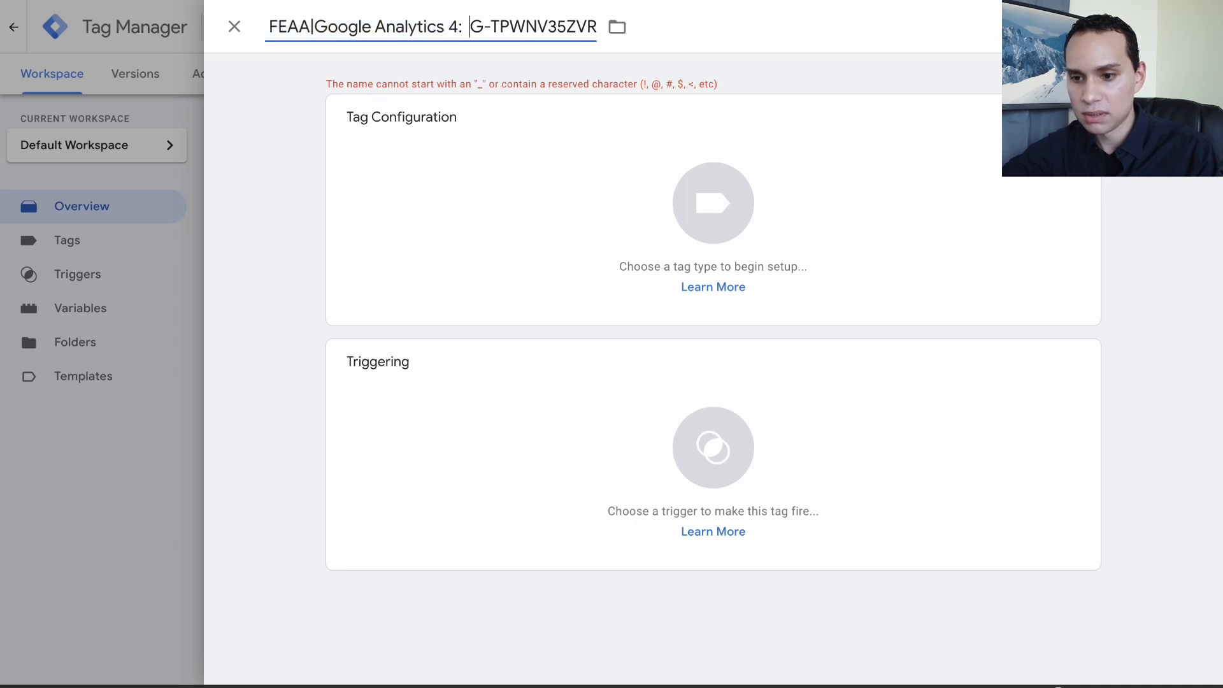
key("BackSpace")
key("BackSpace")
key("shift+End")
key("ctrl+c")
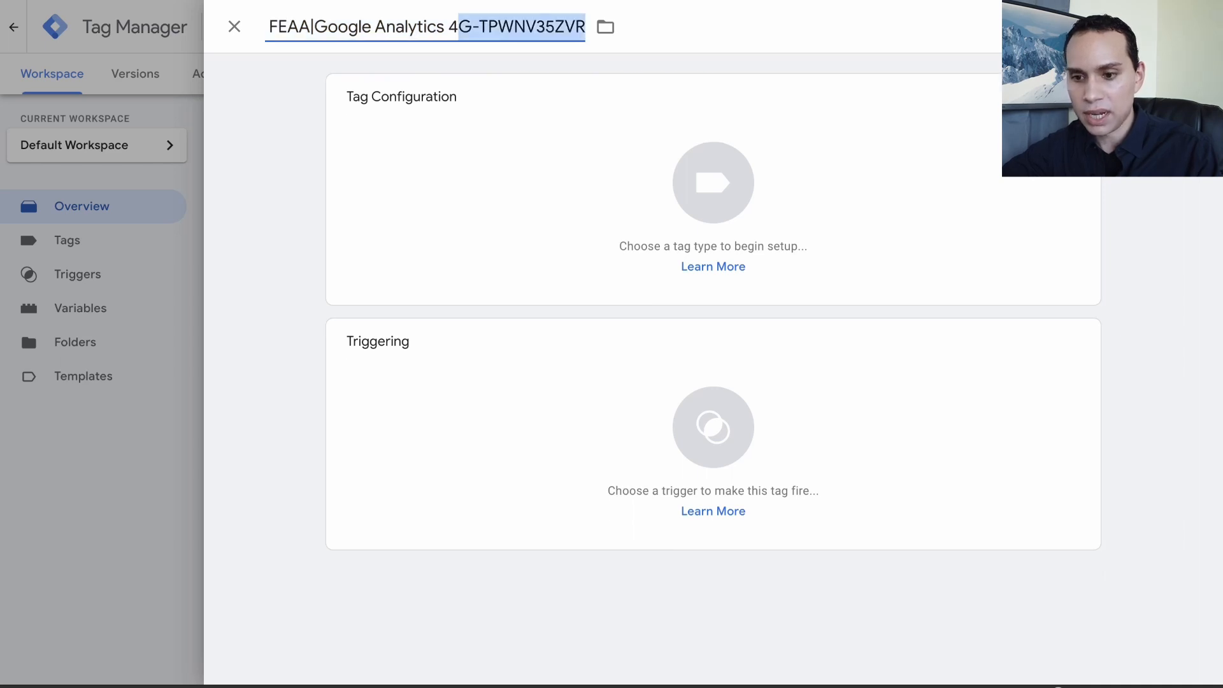
key("BackSpace")
left_click(301, 102)
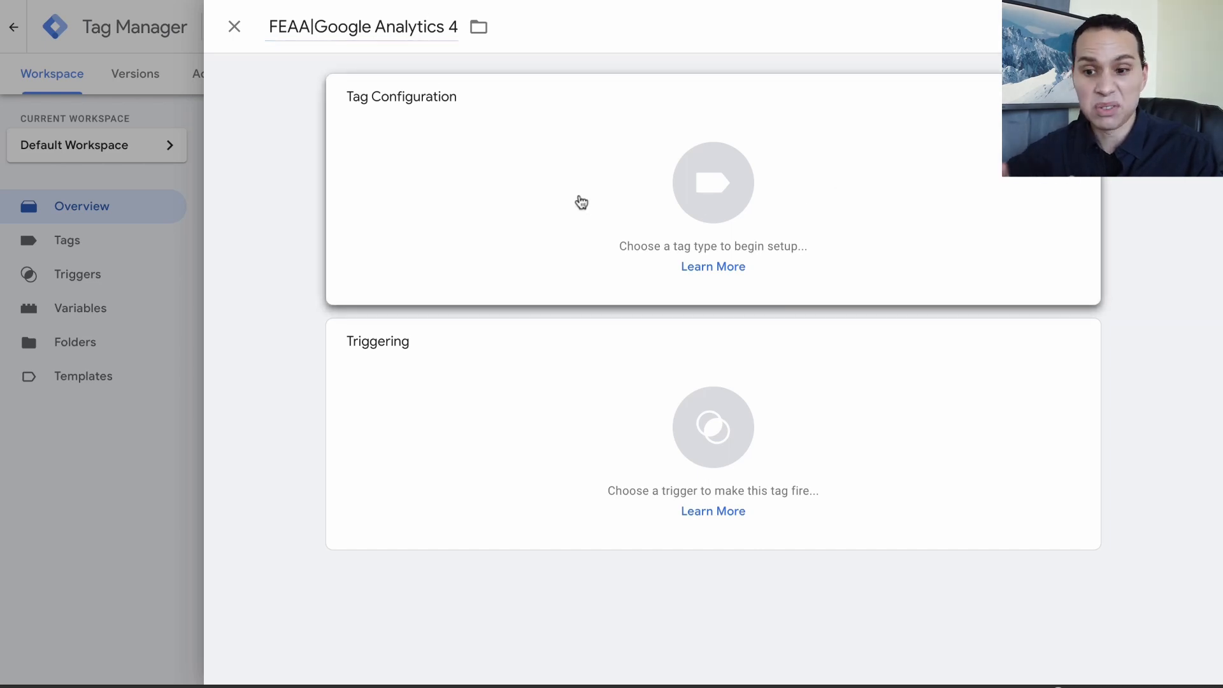
left_click(314, 27)
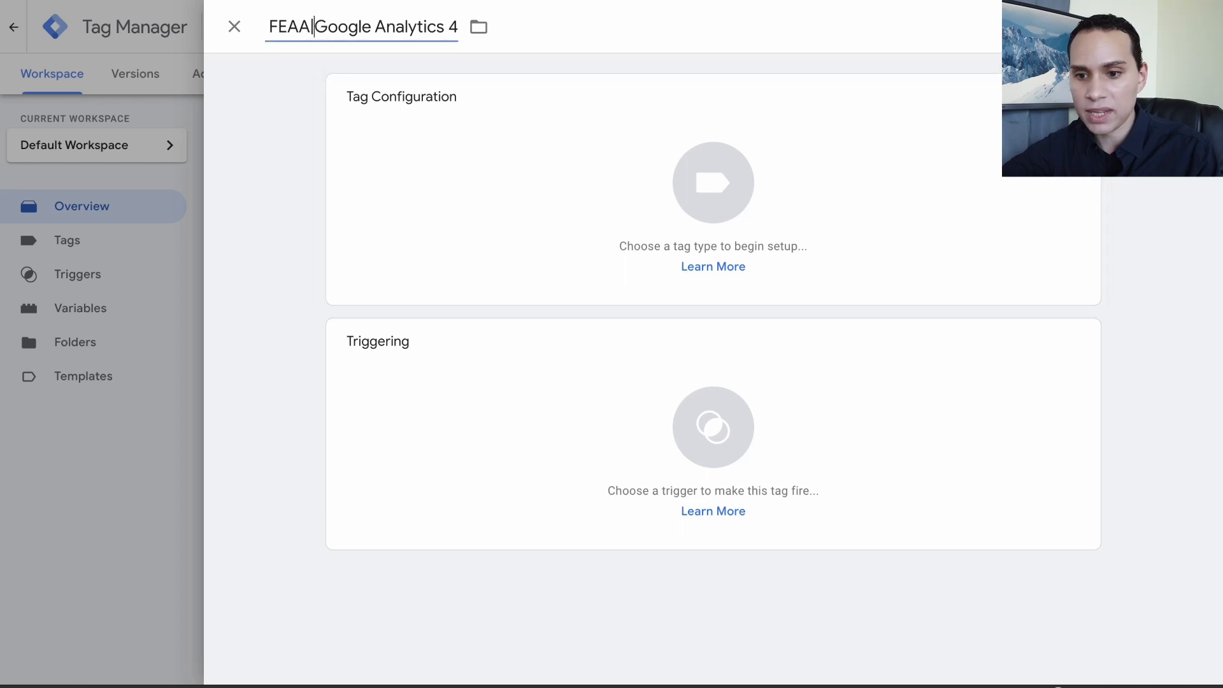
- Set the tag type to Google Analytics: GA4 Configuration and paste the copied measurement ID into it
left_click(738, 221)
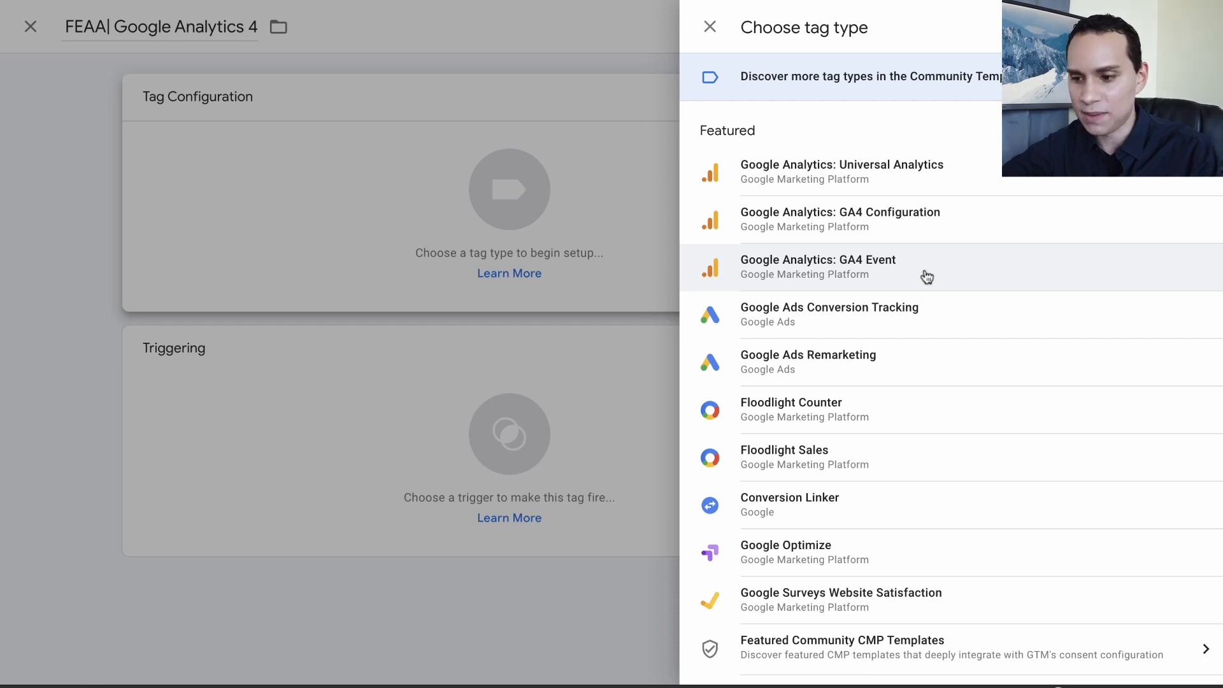
left_click(928, 232)
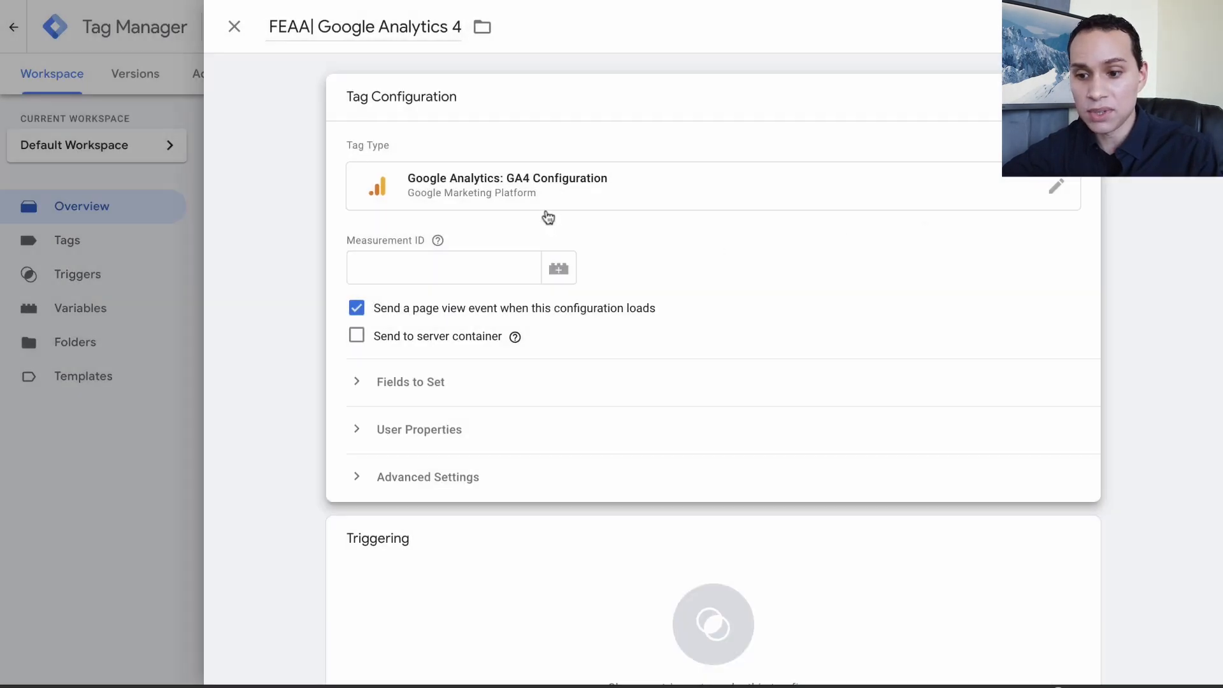
left_click(497, 263)
key("ctrl+v")
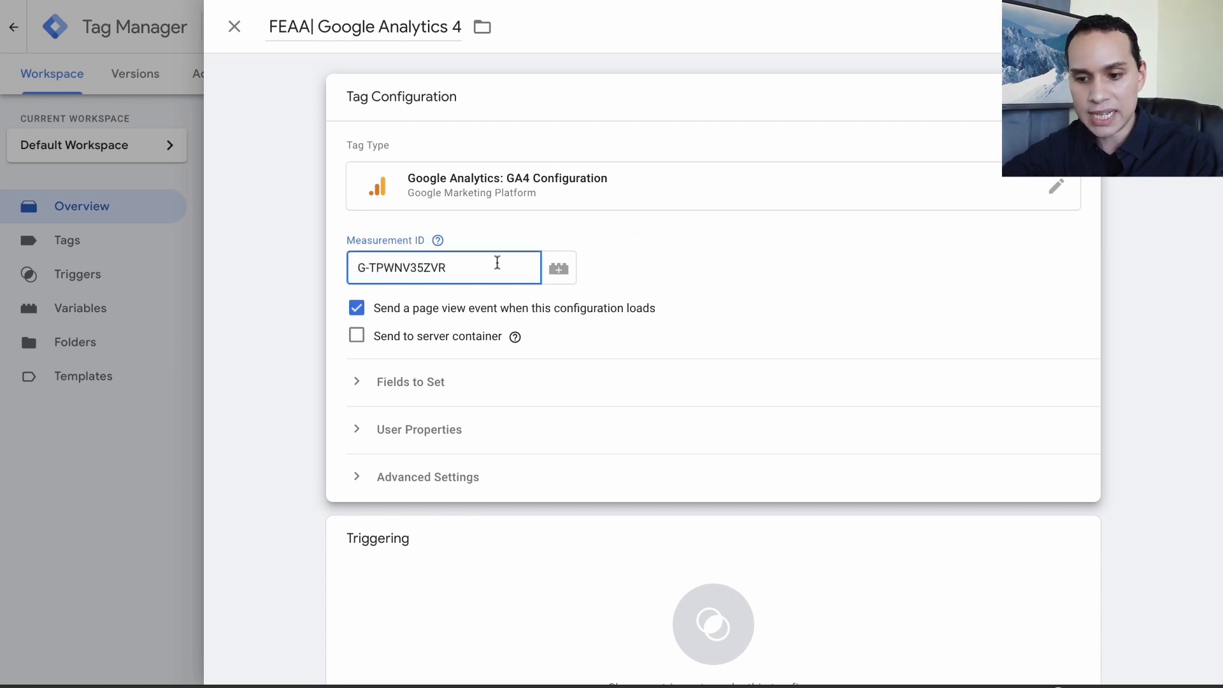
- Read the help for the "Send to server container" option and return to the expanded tag configuration
left_click(515, 336)
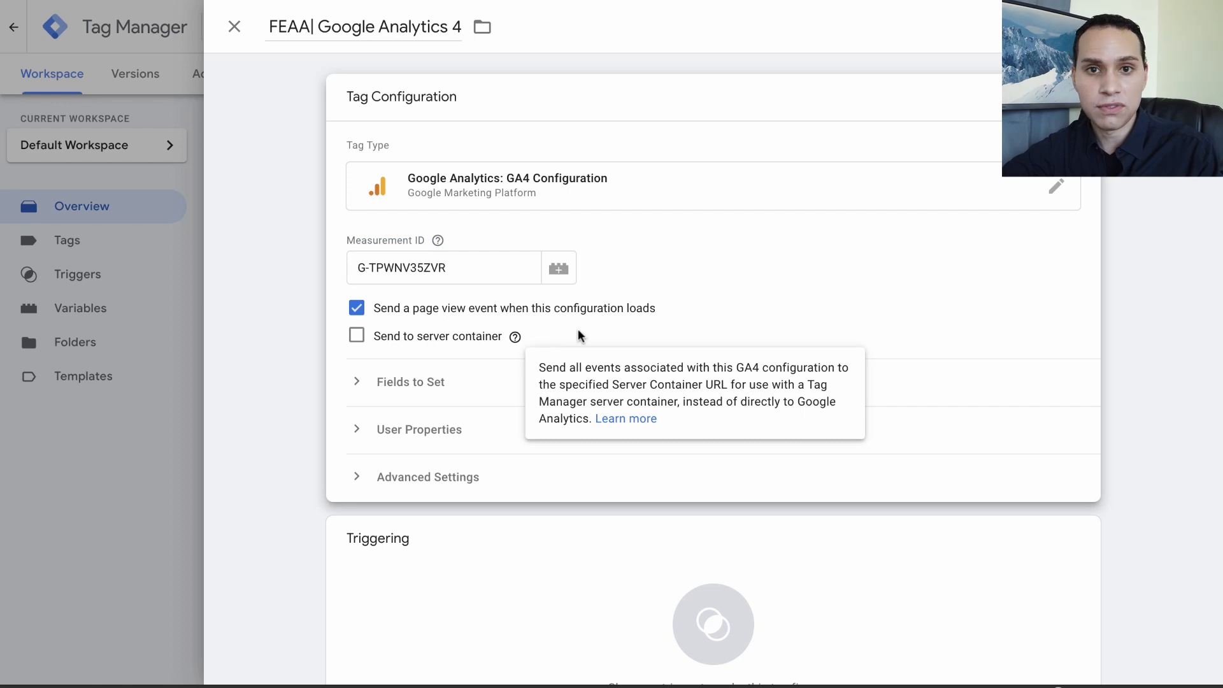
left_click(297, 324)
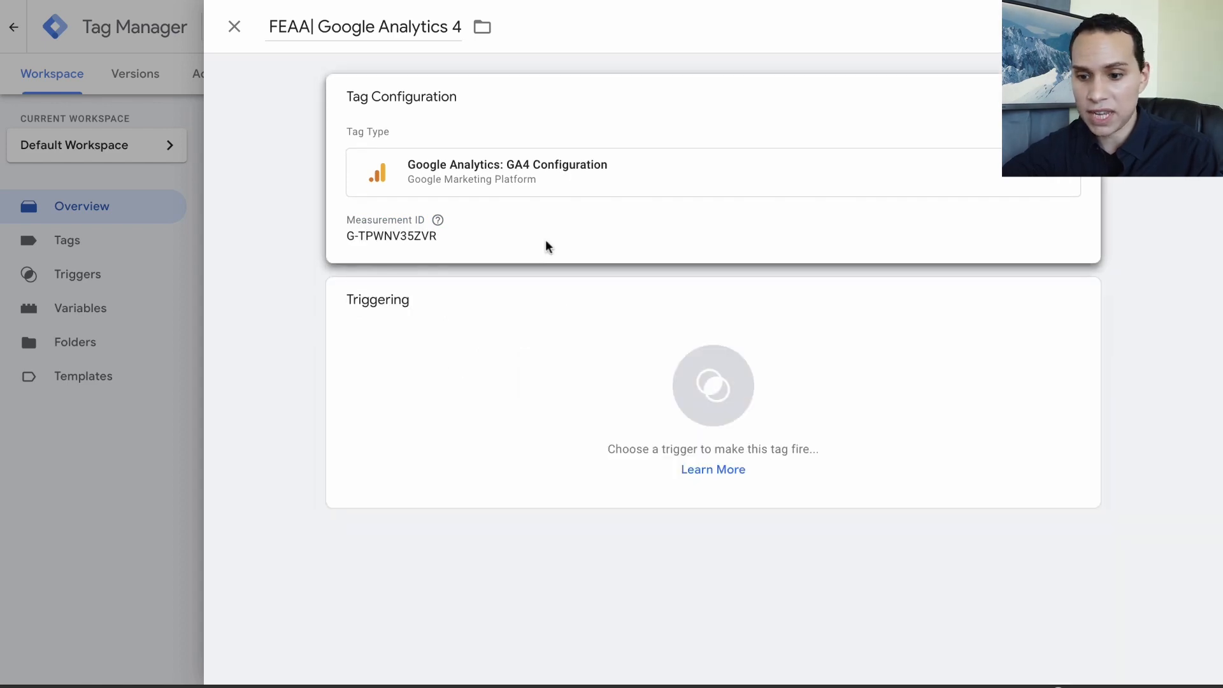
left_click(546, 246)
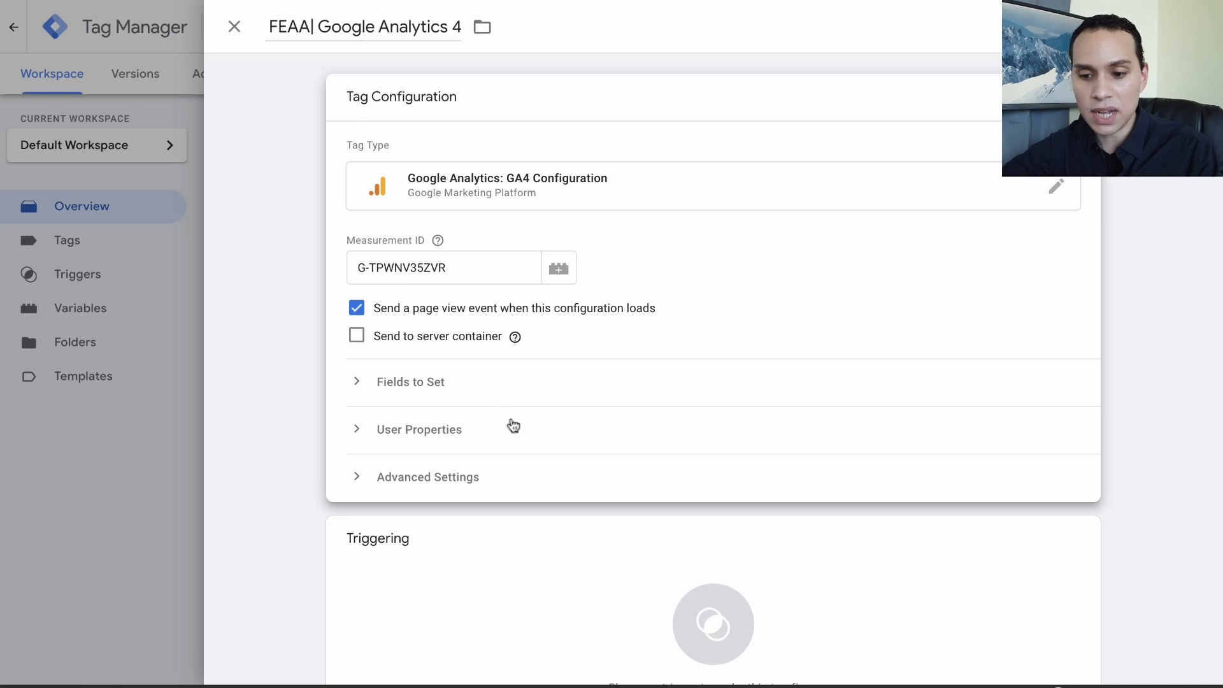
- Set the GA4 tag to fire on the All Pages trigger, review its configuration, and save it
scroll(508, 480, "down", 2)
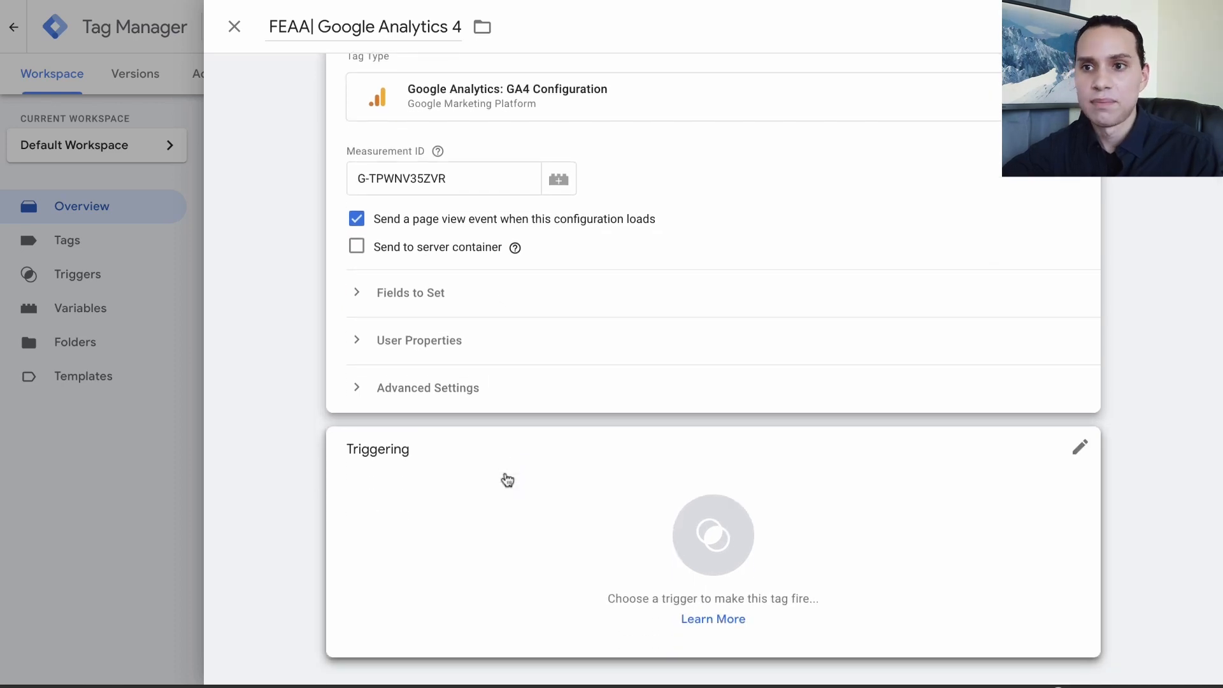
left_click(578, 487)
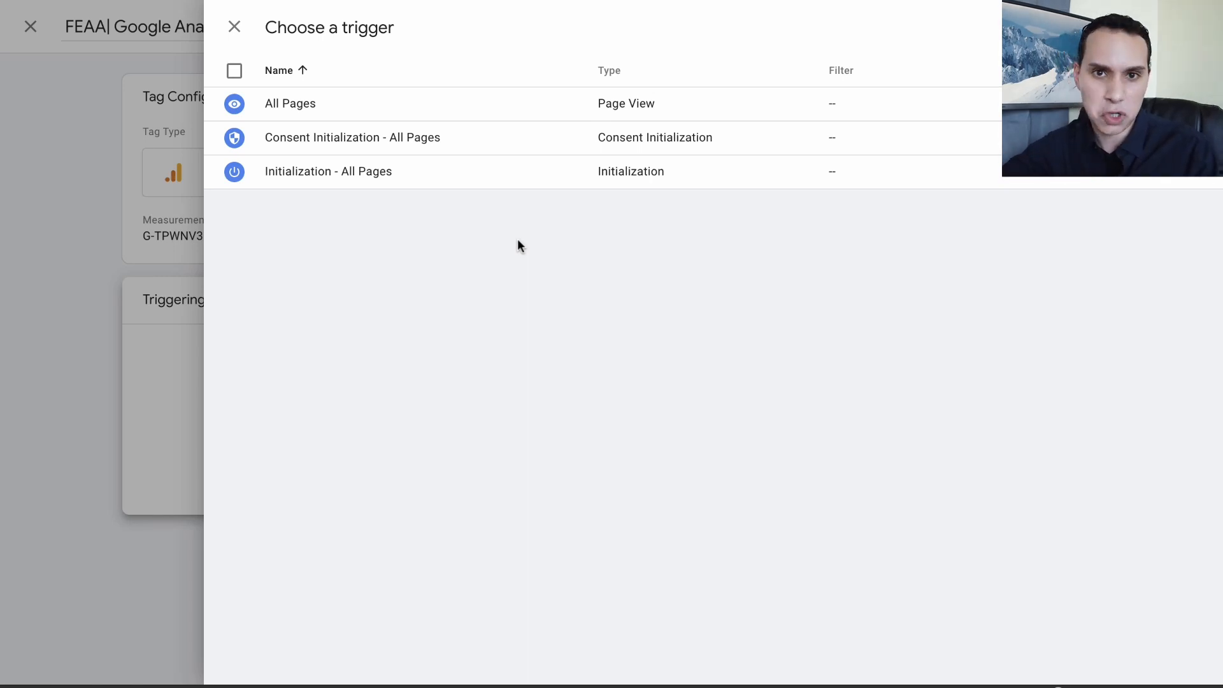
left_click(507, 105)
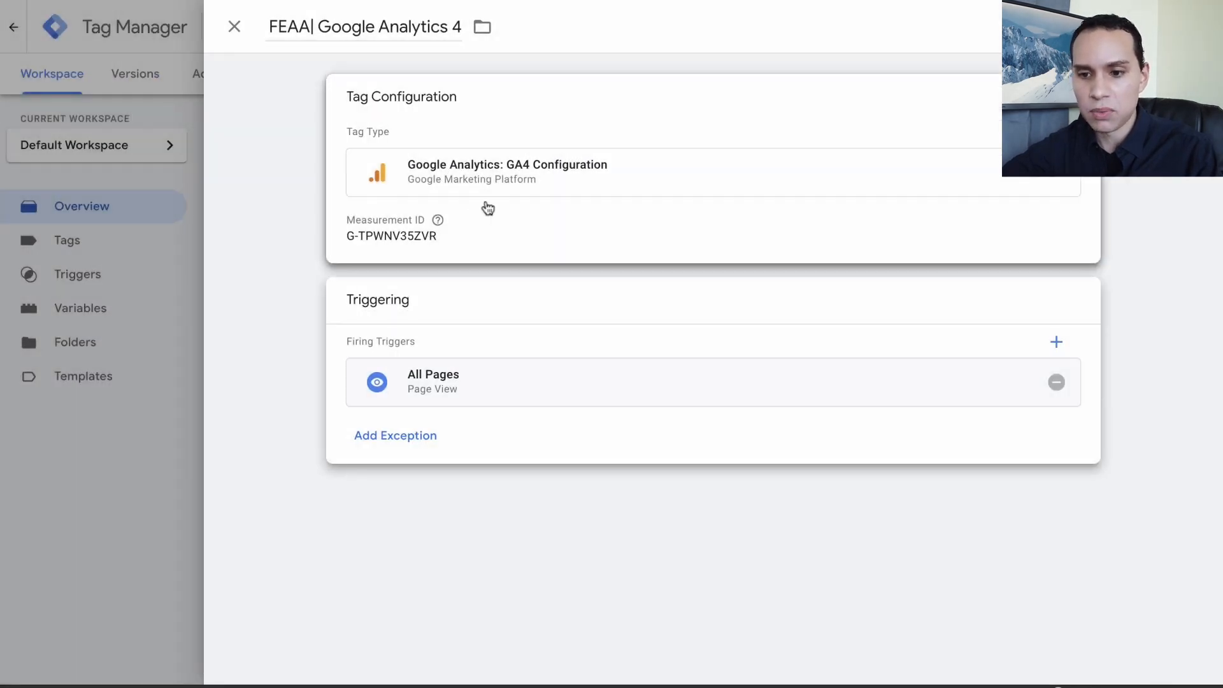
left_click(357, 28)
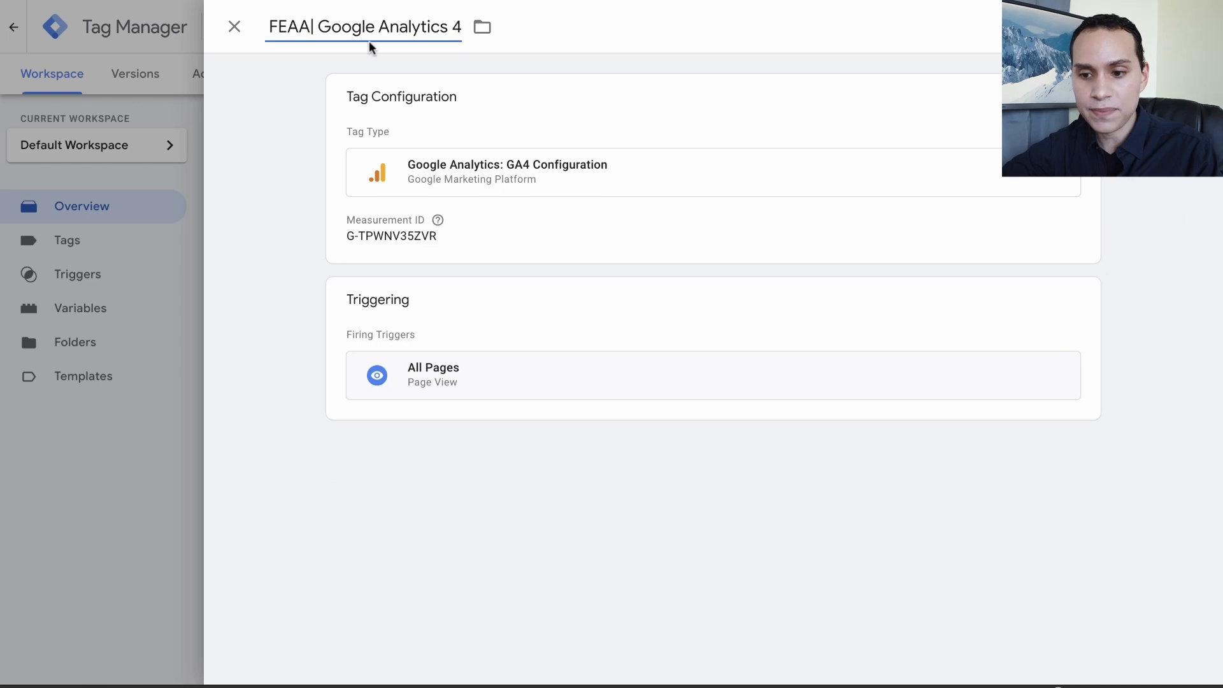
left_click(478, 190)
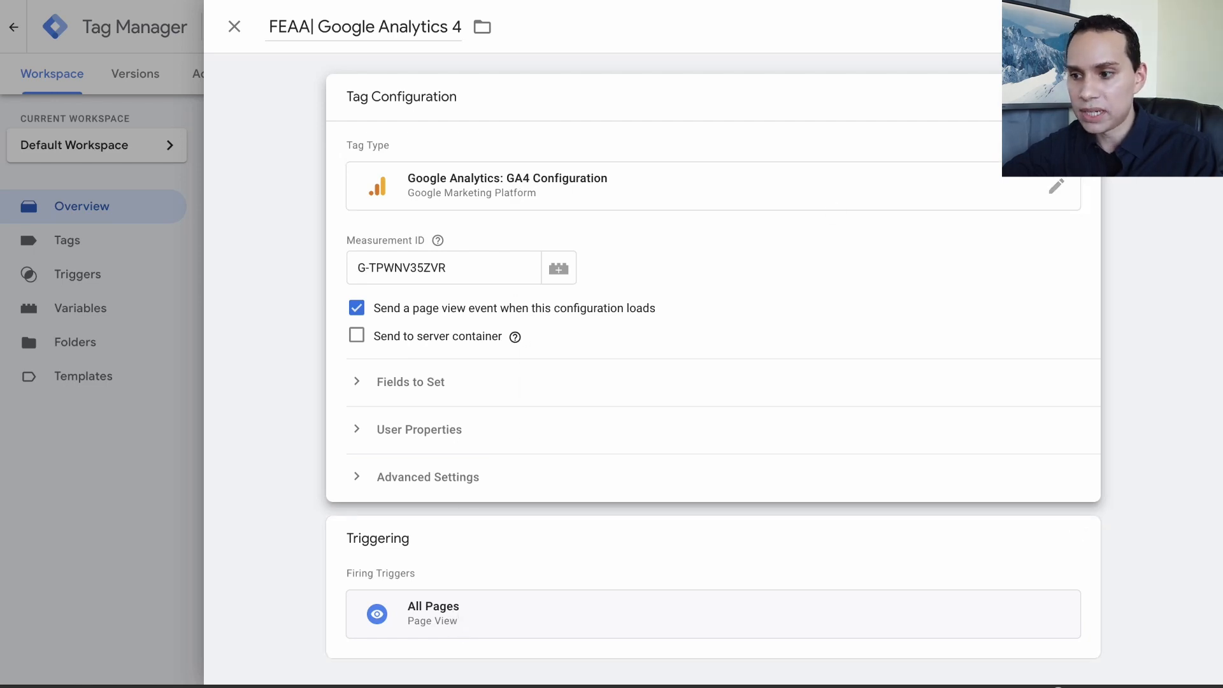
left_click(1149, 26)
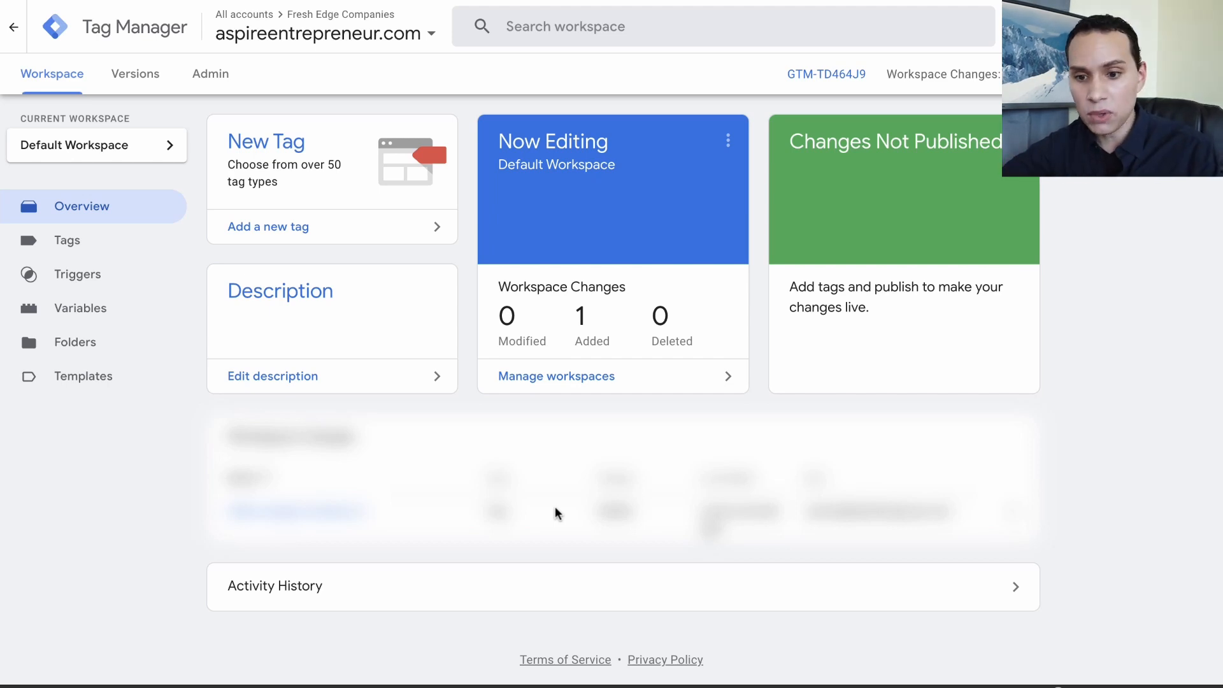
- Add another tag and paste the playbook's "FEAA|Universal Analytics:" line with its tracking ID as the name
left_click(325, 227)
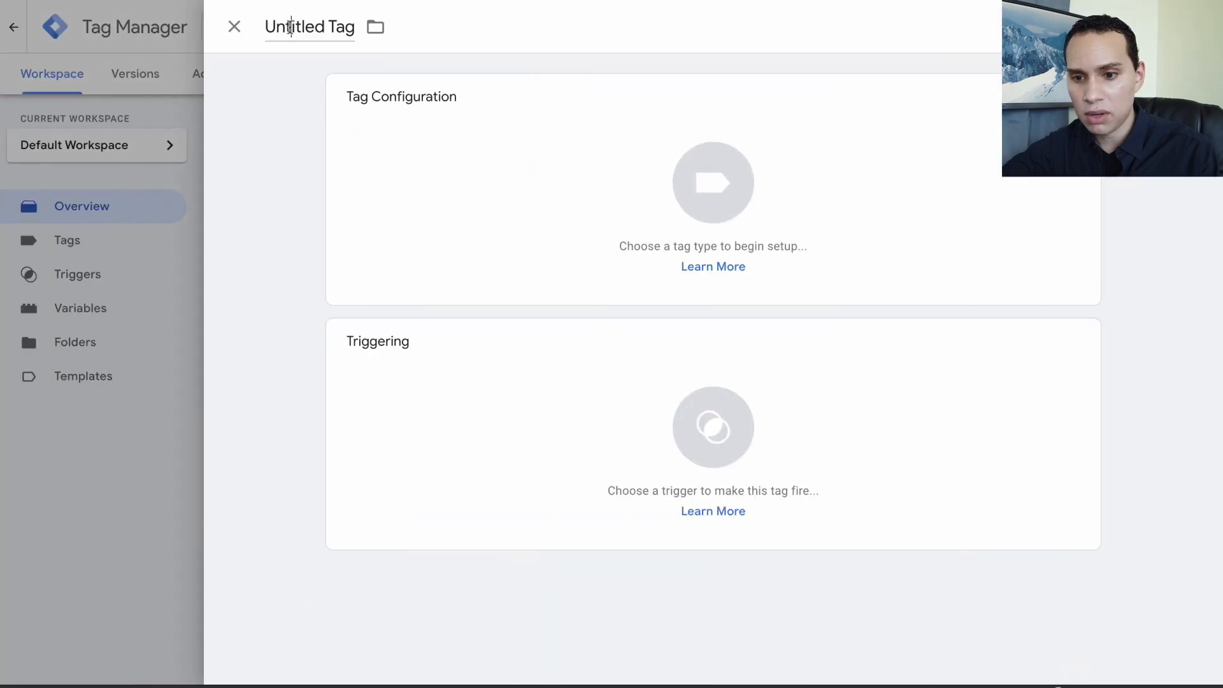
left_click(291, 27)
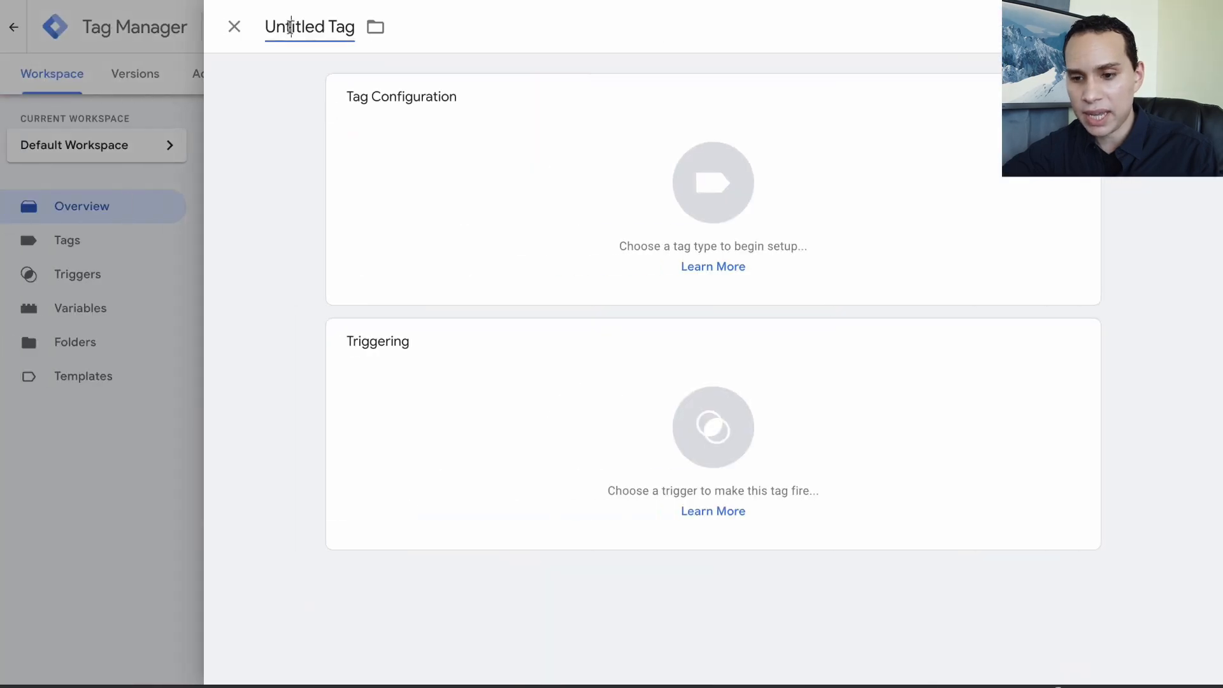
key("ctrl+a")
key("ctrl+v")
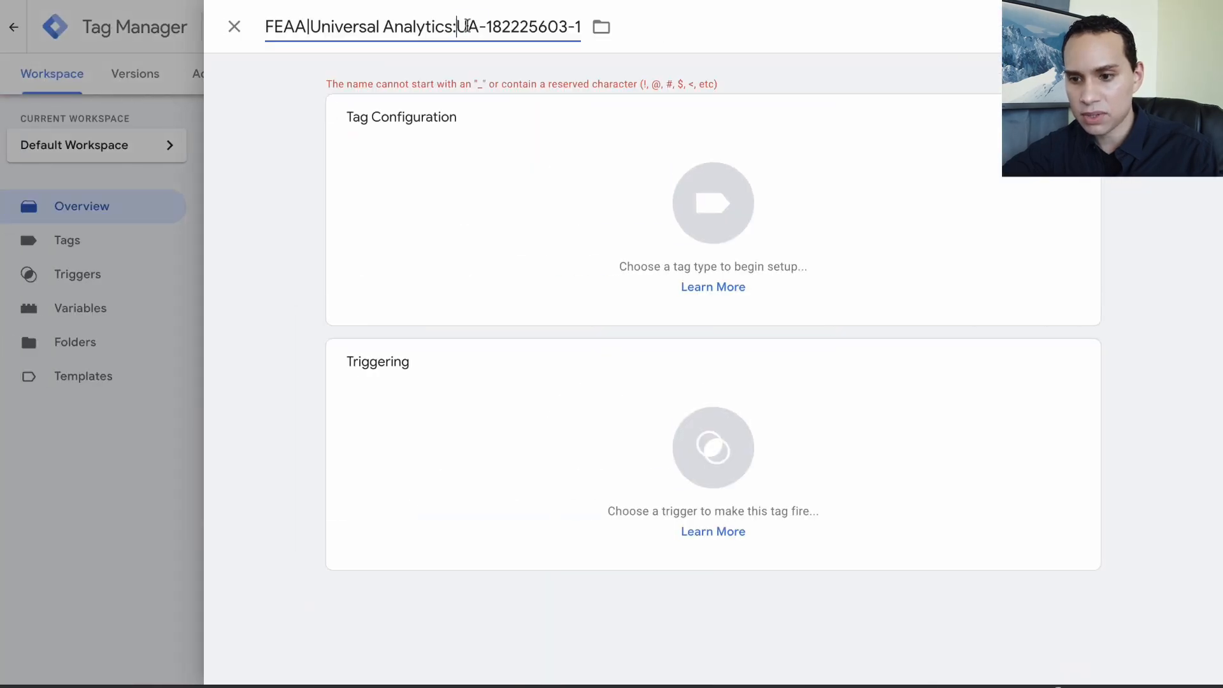
- Cut the tracking ID out of the new tag's name and tidy the name to "FEAA| Universal Analytics"
left_click_drag(454, 27, 580, 27)
key("ctrl+c")
key("BackSpace")
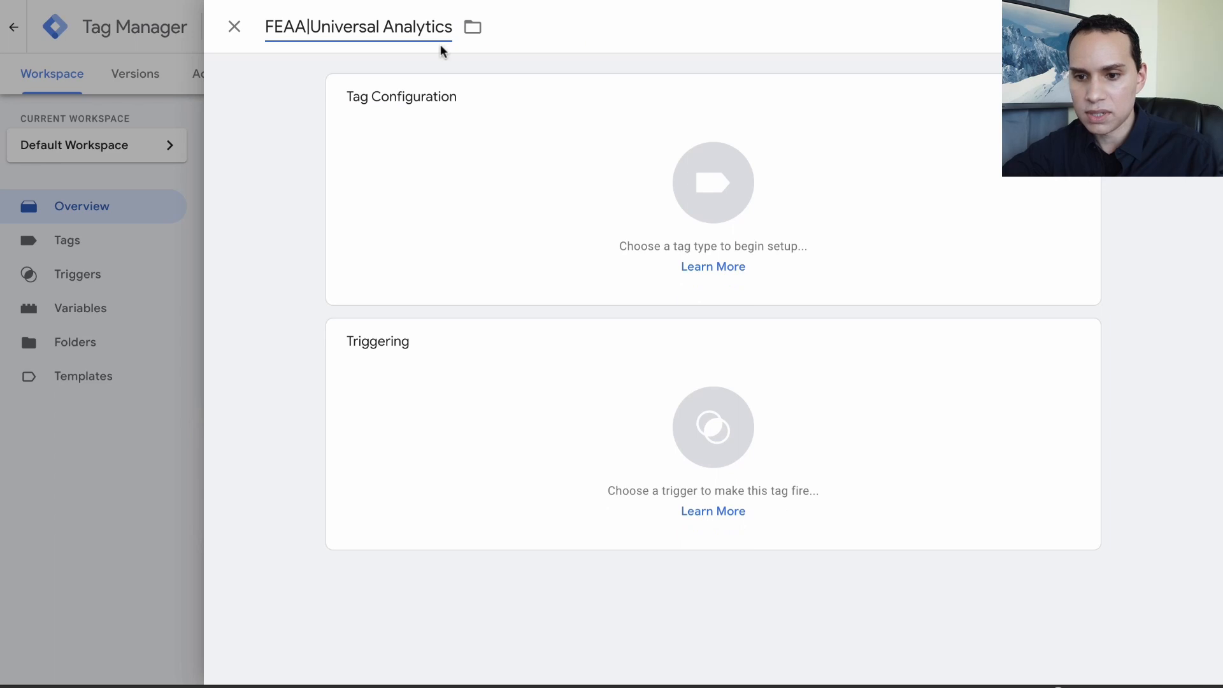
key("Left")
key("Left")
key("Left")
key("Left")
key("Left")
key("Left")
key("Left")
key("Left")
key("Left")
key("Left")
key("Left")
key("Left")
key("Left")
key("Left")
key("Left")
key("Left")
key("Left")
key("Left")
key("Left")
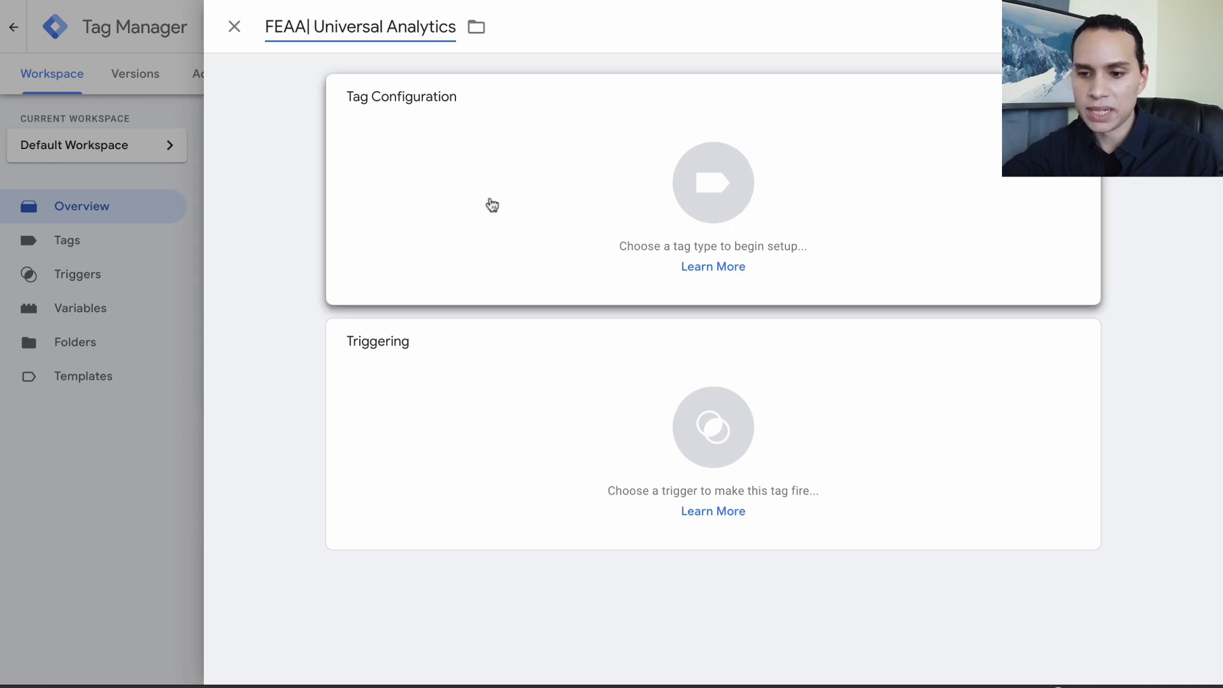
- Set the FEAA| Universal Analytics tag's type to Google Analytics: Universal Analytics
left_click(488, 202)
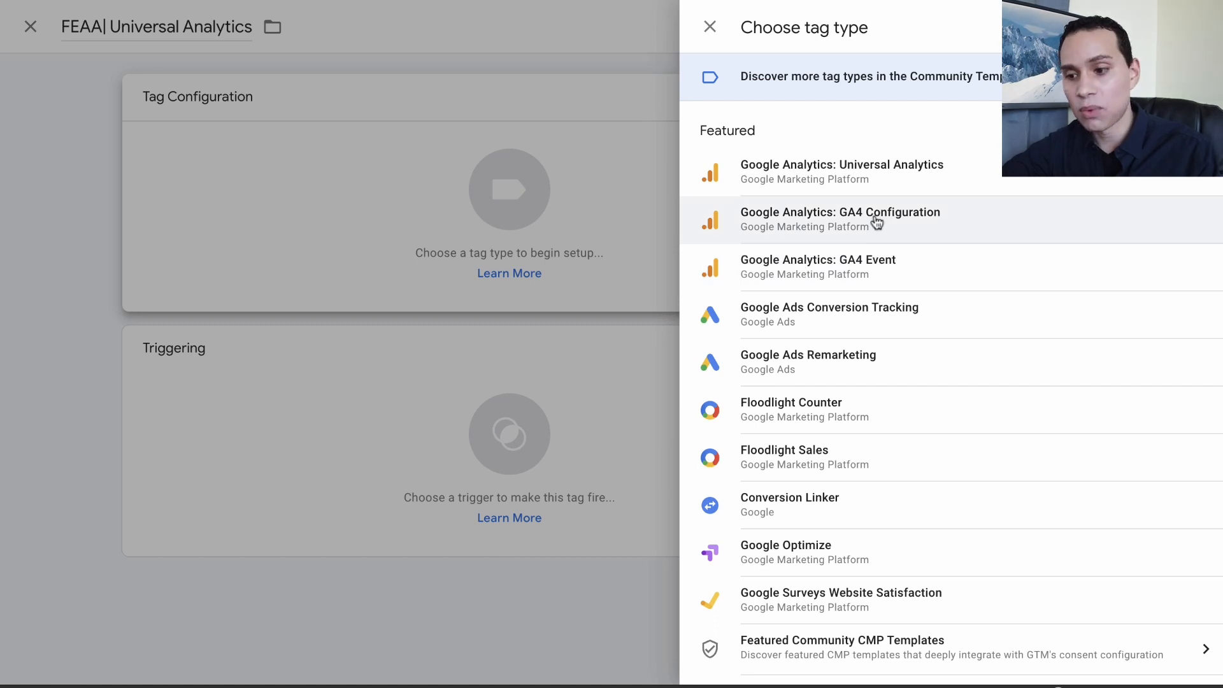
left_click(887, 178)
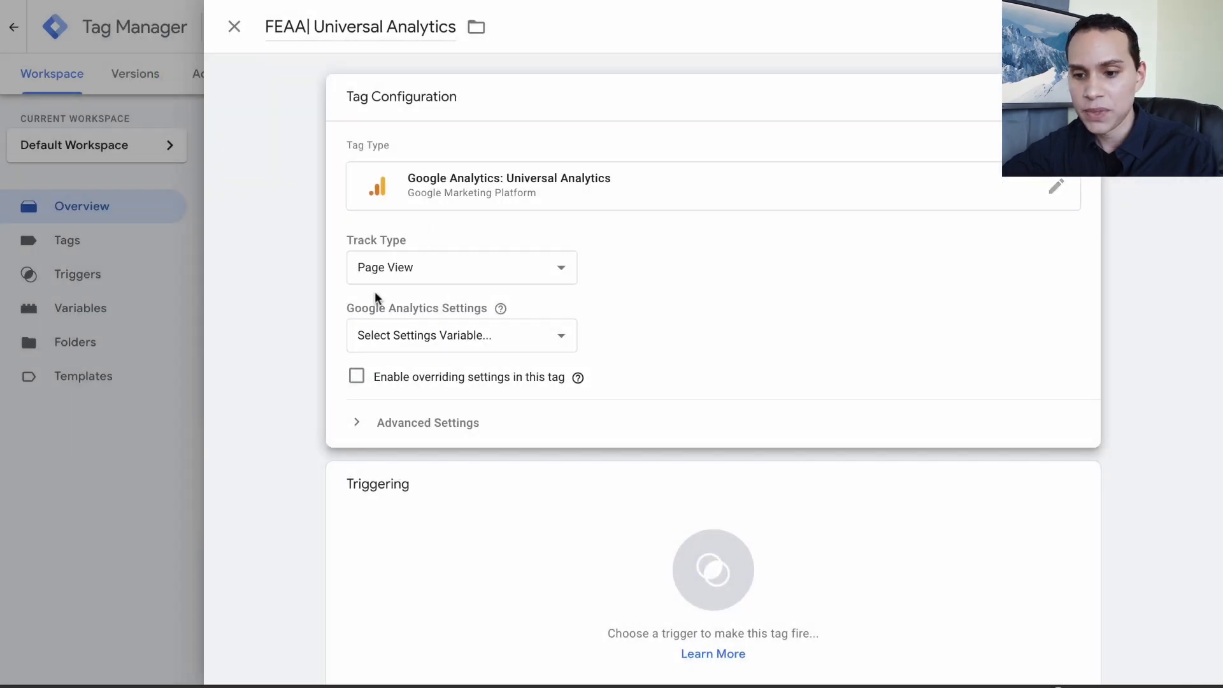
mouse_move(501, 308)
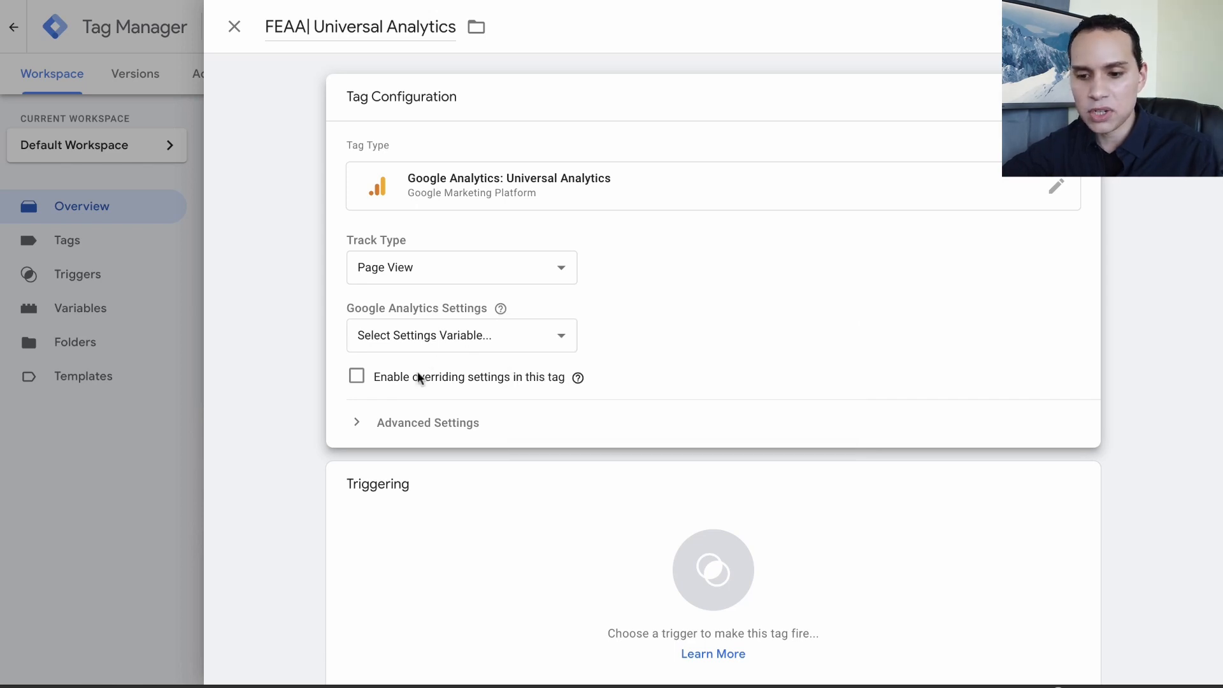
- Enable overriding settings in the FEAA| Universal Analytics tag and paste the cut Universal Analytics tracking ID
left_click(356, 376)
left_click(429, 433)
key("ctrl+v")
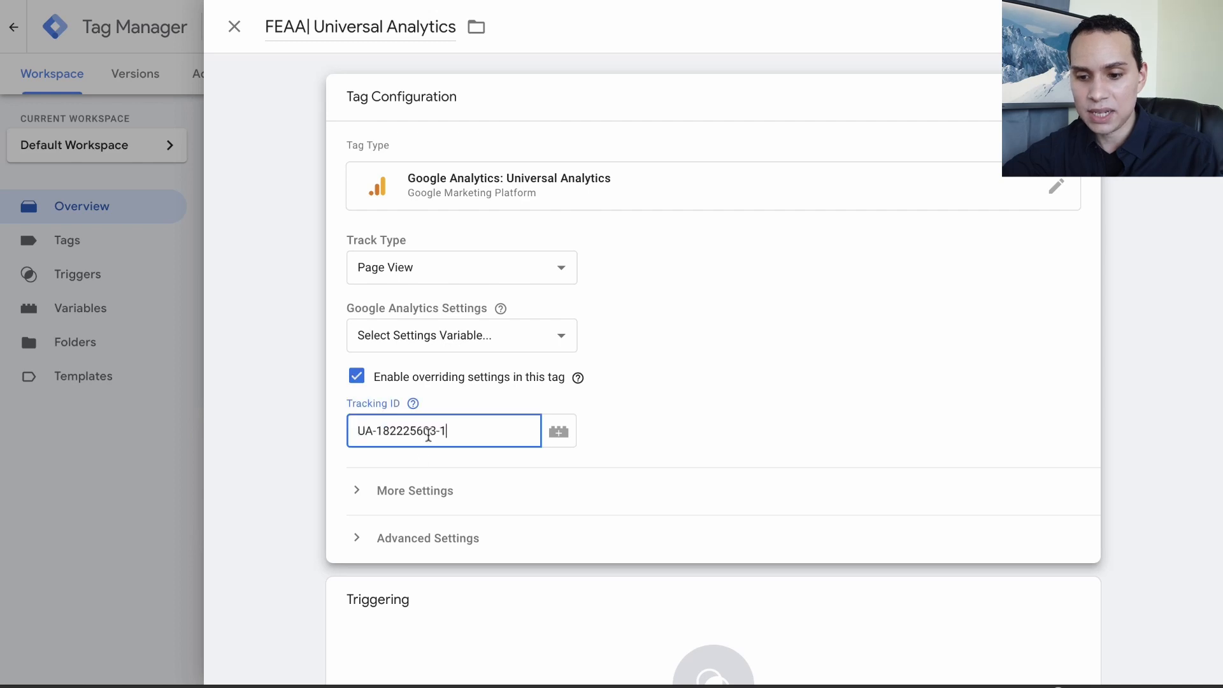
left_click(787, 356)
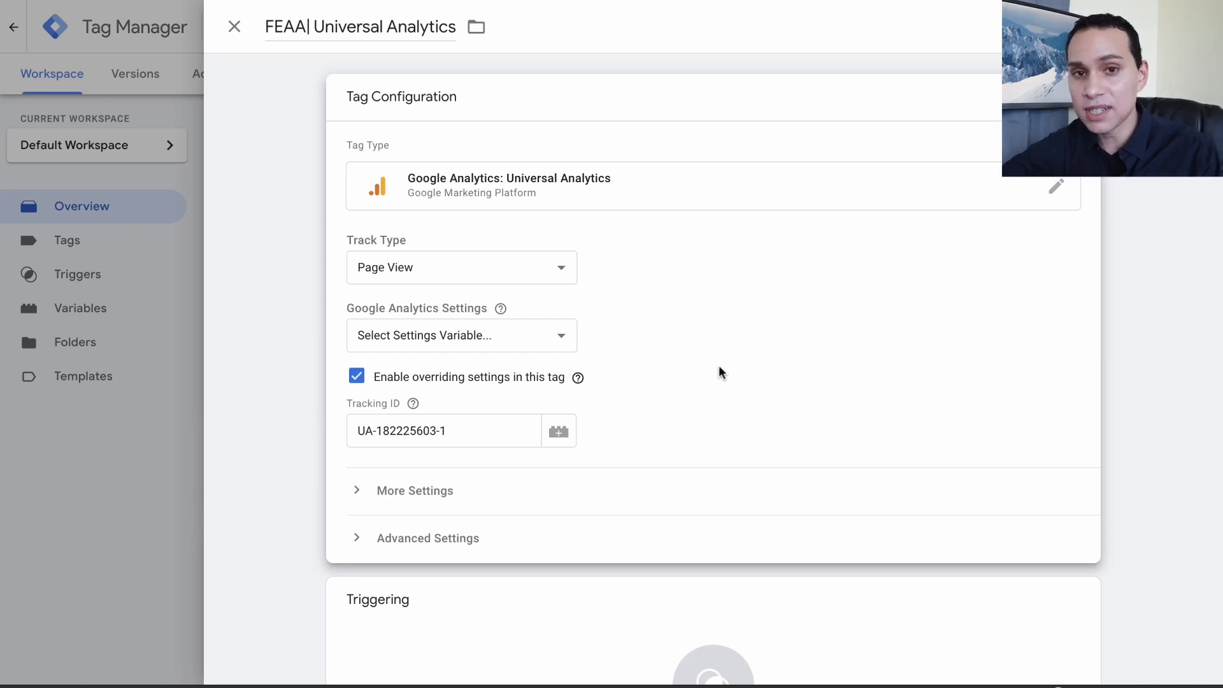
- Set the FEAA| Universal Analytics tag to fire on the All Pages trigger and save it
scroll(720, 369, "down", 2)
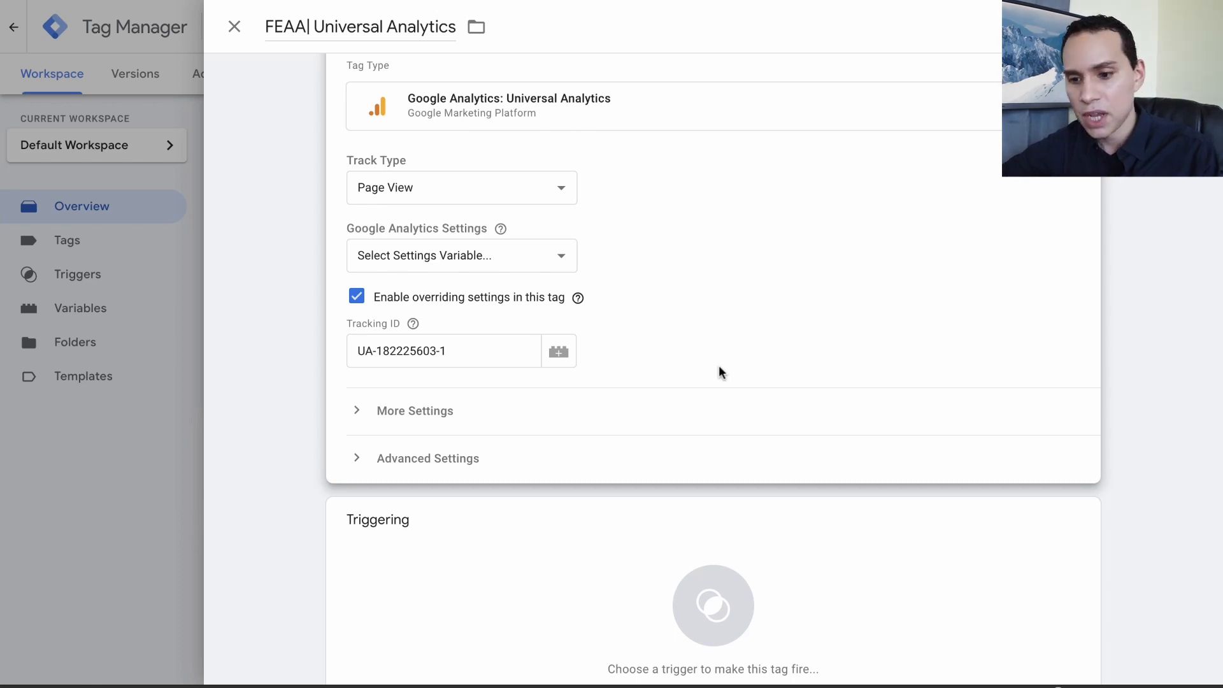
scroll(719, 367, "down", 1)
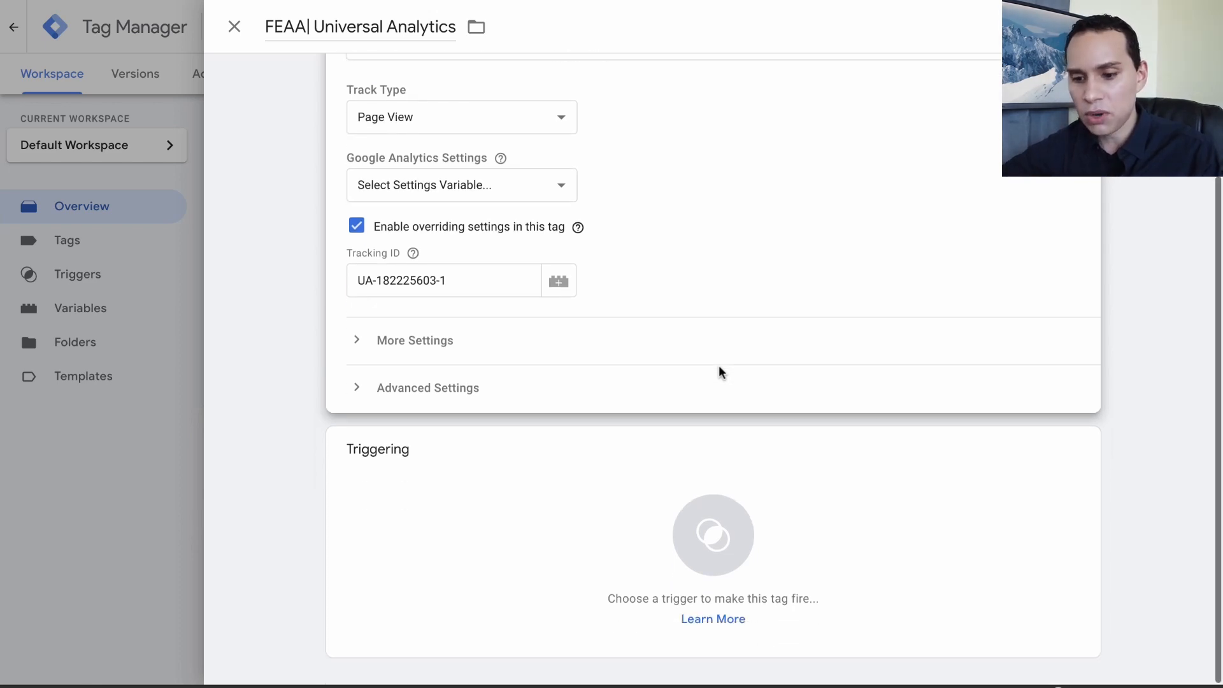
left_click(532, 542)
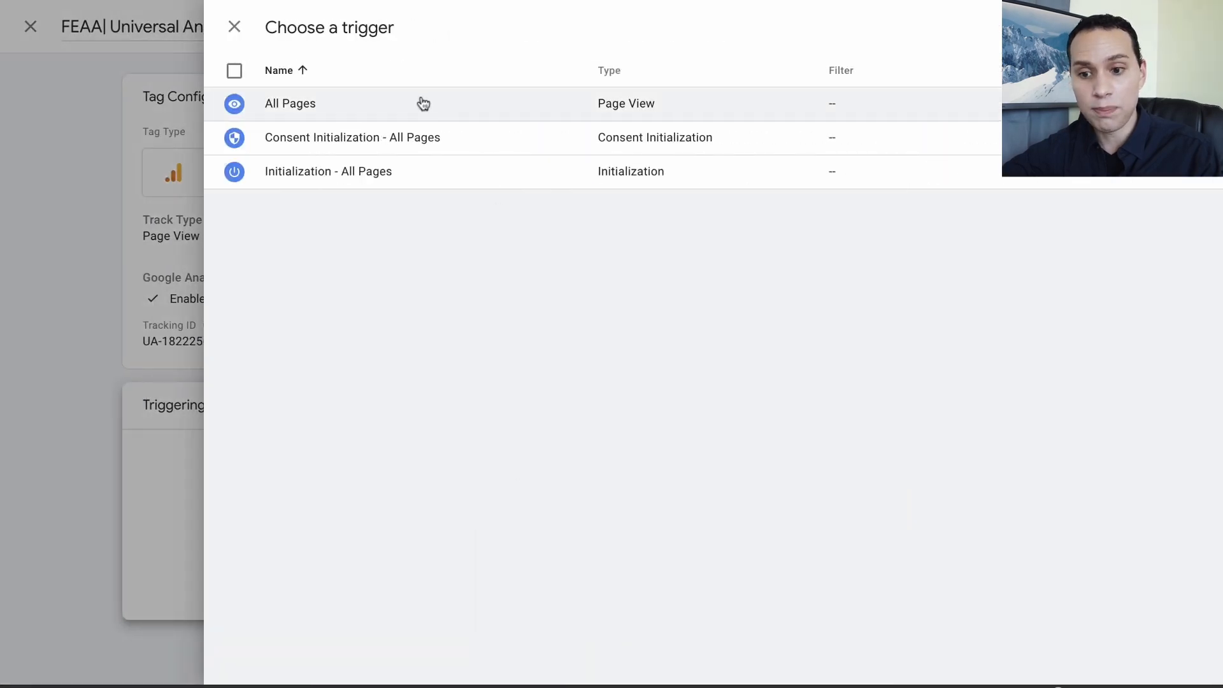
left_click(423, 103)
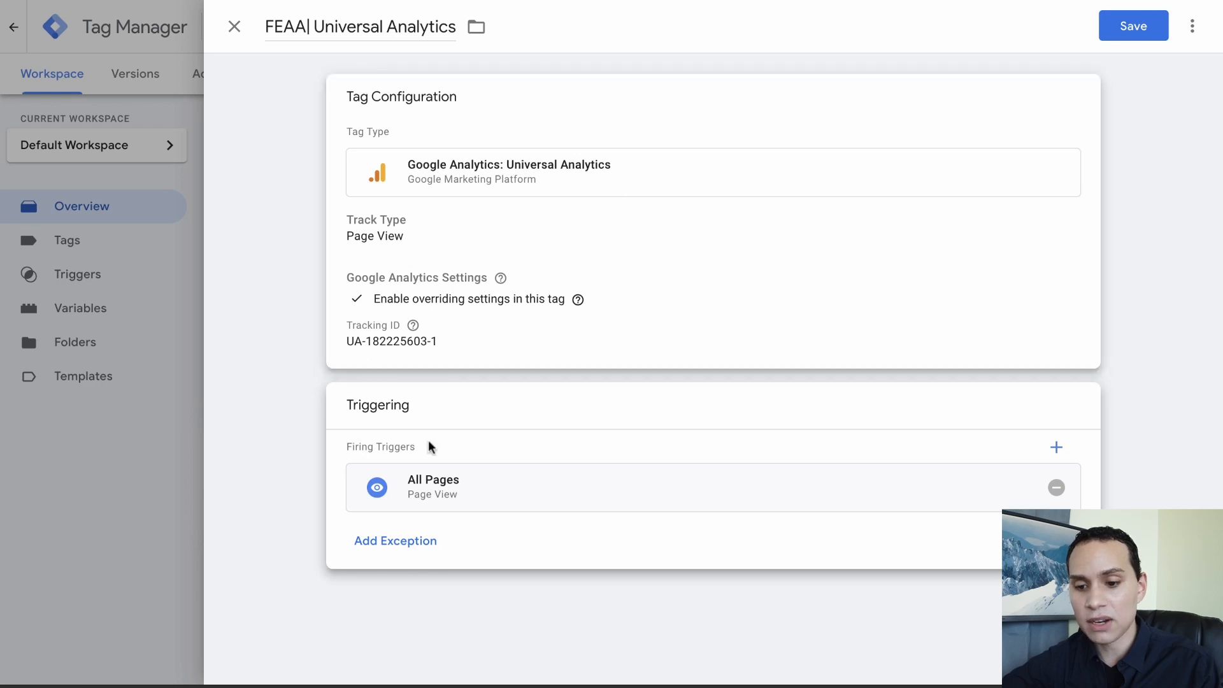
left_click(1142, 40)
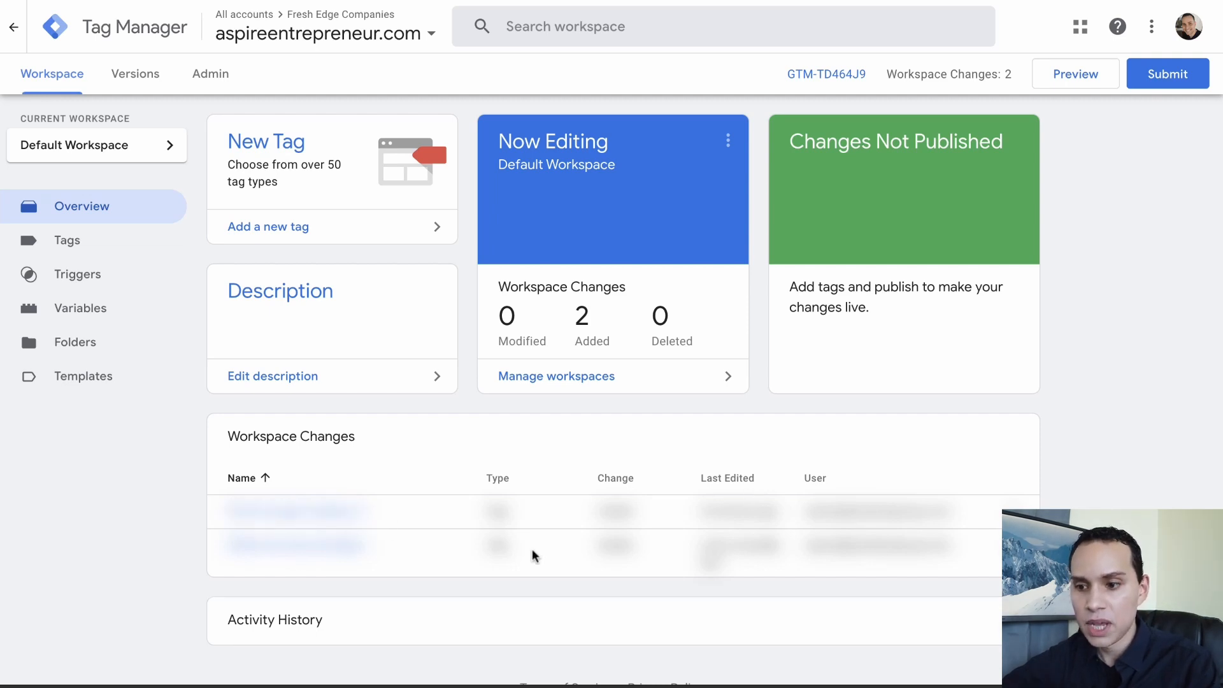
- Publish the workspace changes as version "Google Analytics", with both FEAA tags and their IDs in the description, and review the published version
left_click(1169, 75)
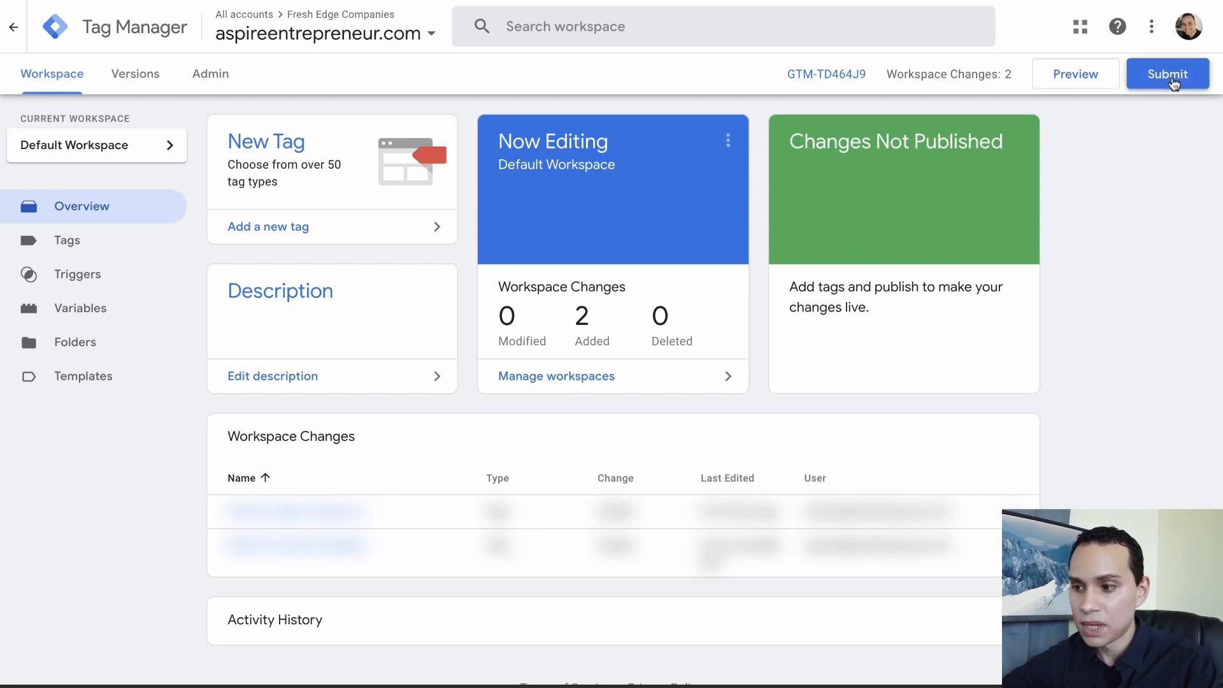
left_click(471, 220)
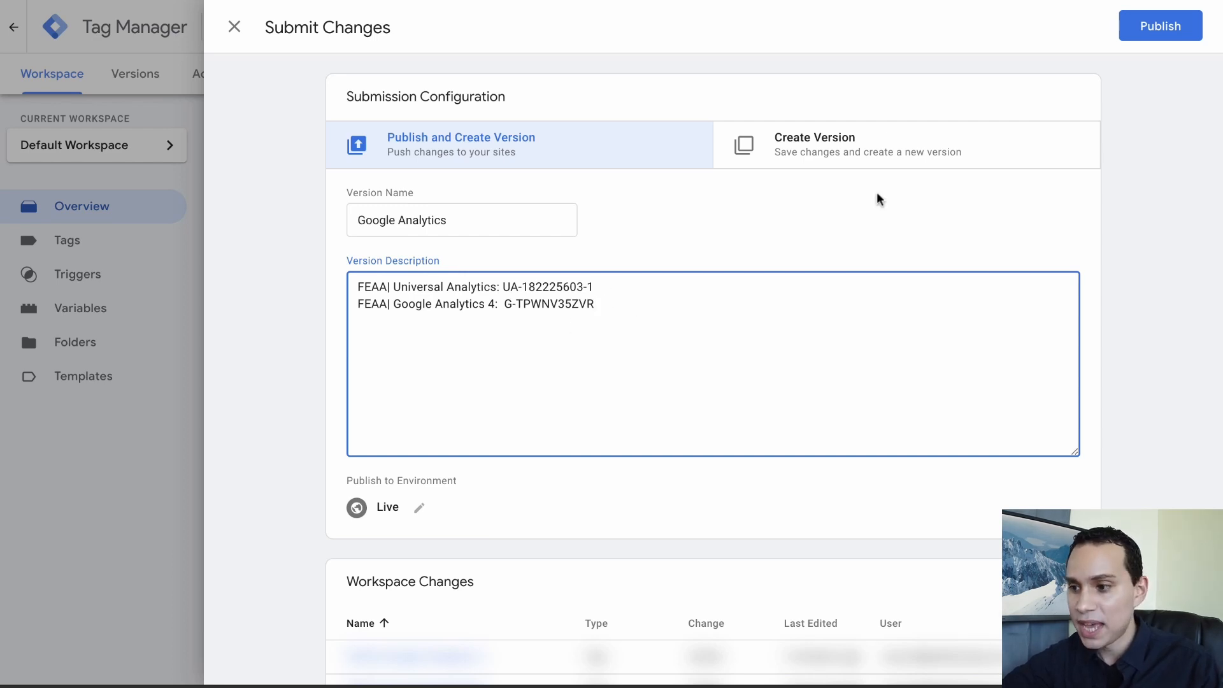
left_click(1126, 36)
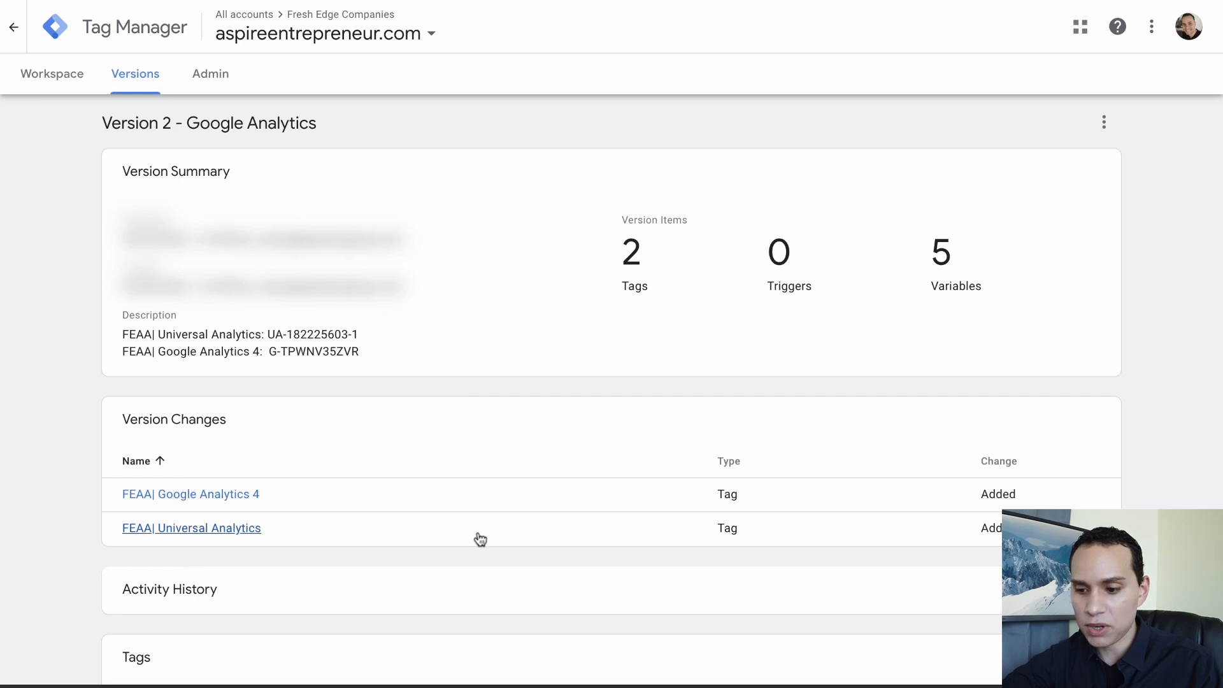
scroll(626, 513, "down", 1)
scroll(627, 513, "down", 8)
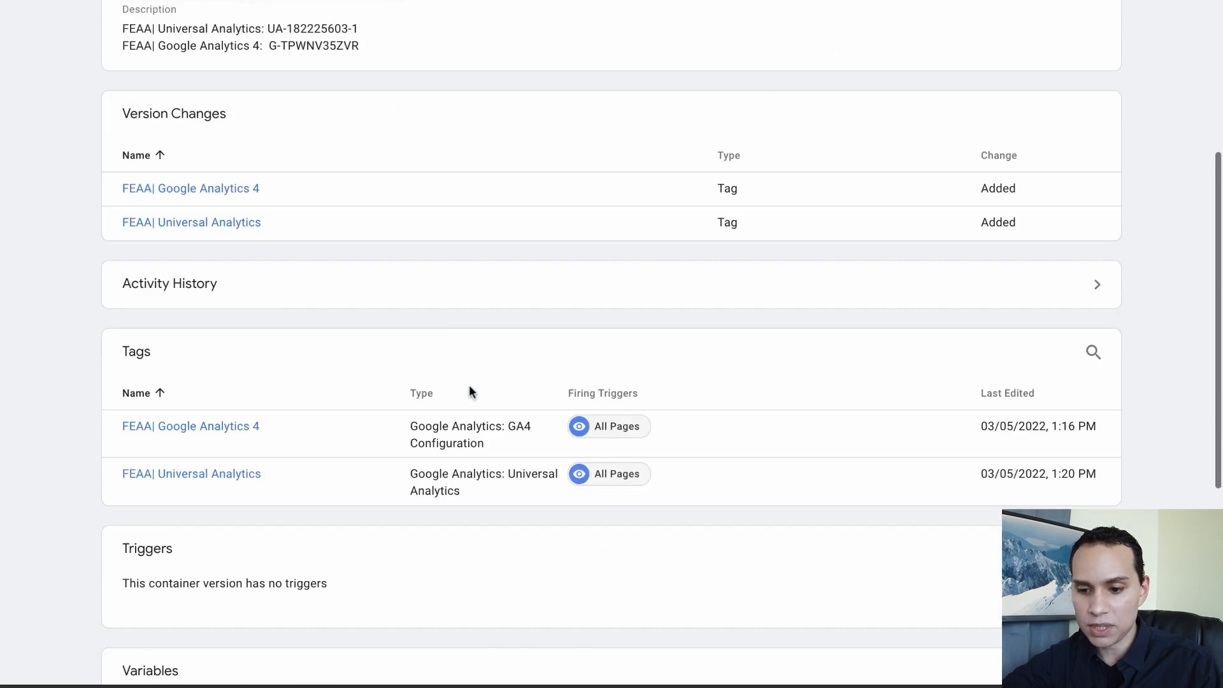
scroll(477, 351, "down", 3)
scroll(477, 351, "up", 12)
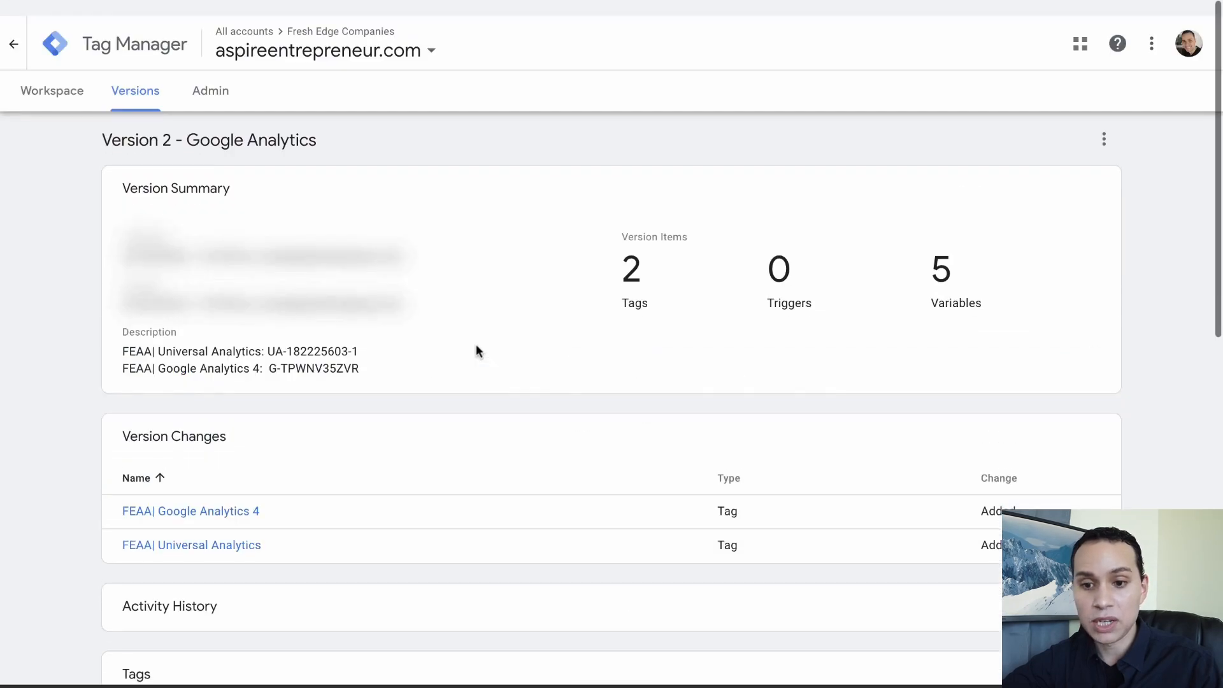
left_click(39, 77)
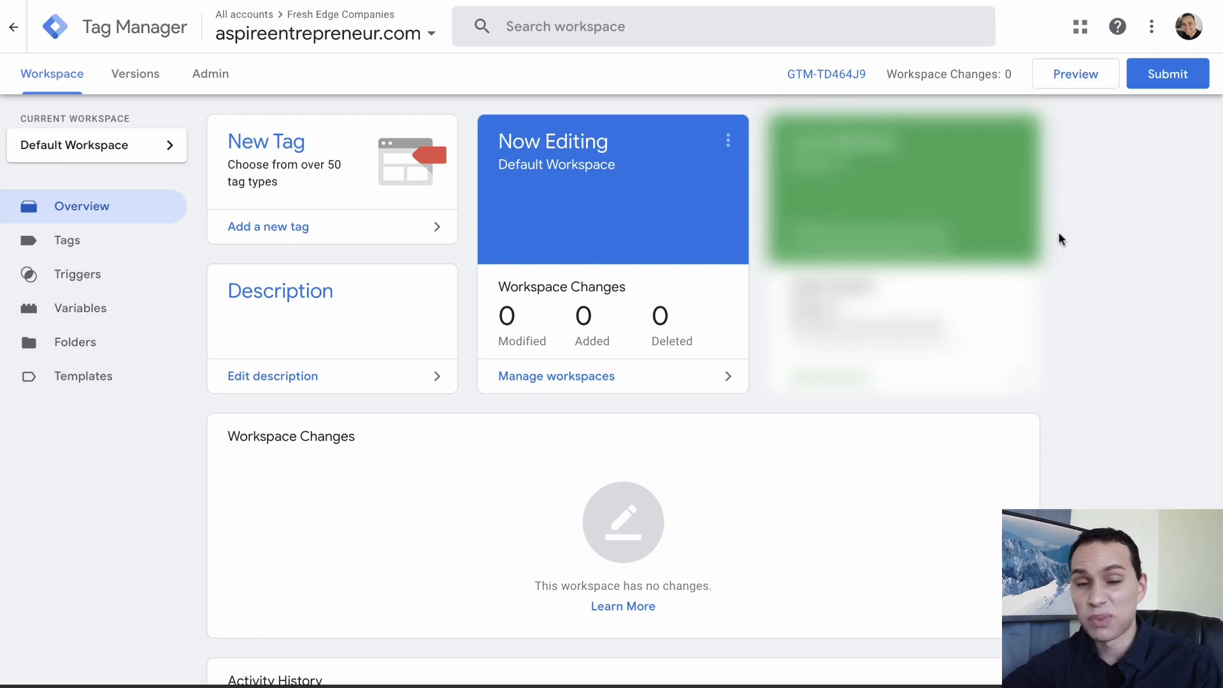
left_click(1081, 74)
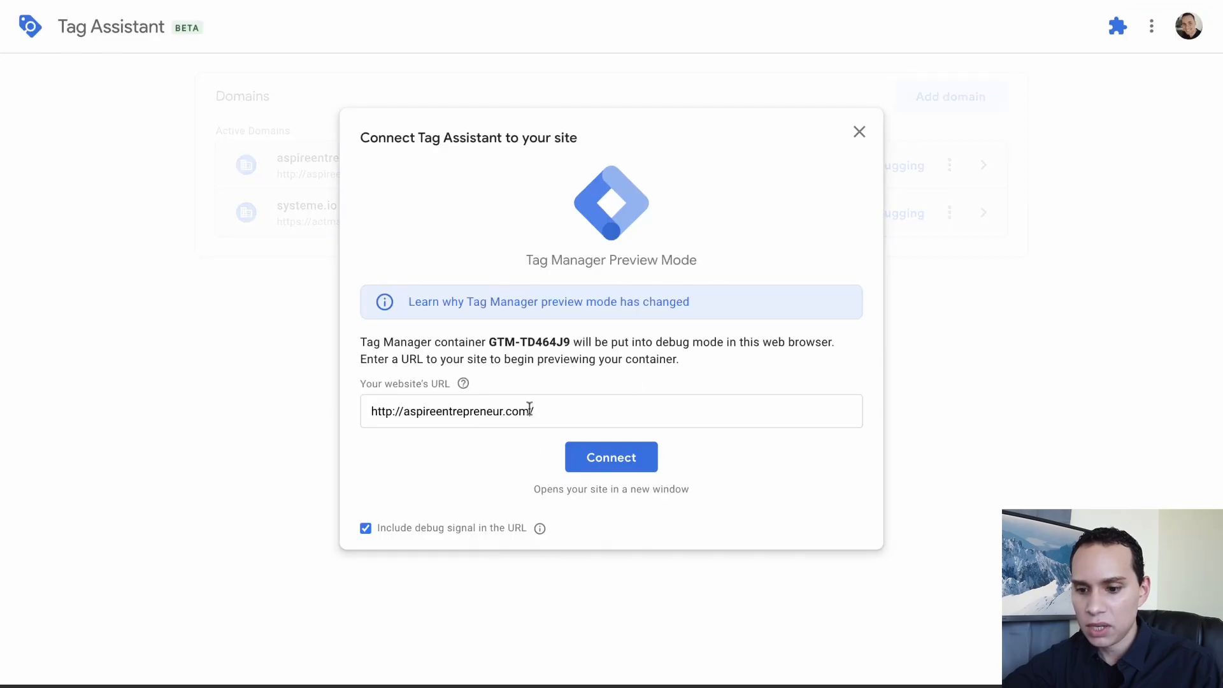
left_click(530, 411)
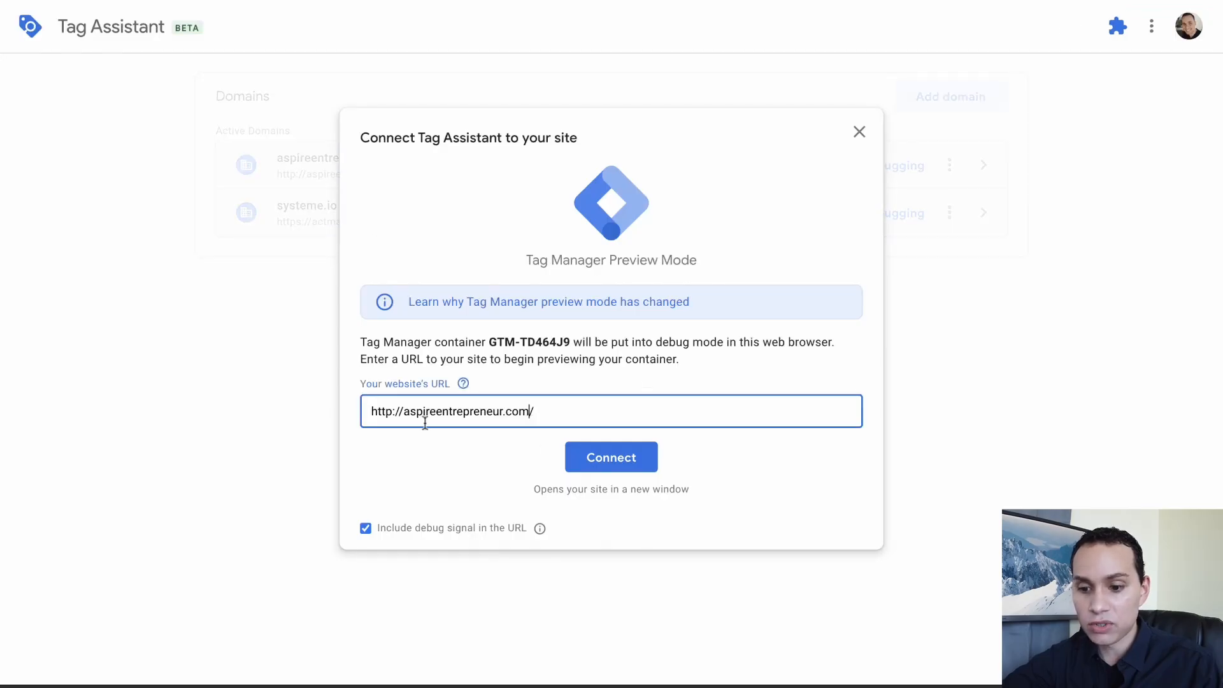
left_click(611, 458)
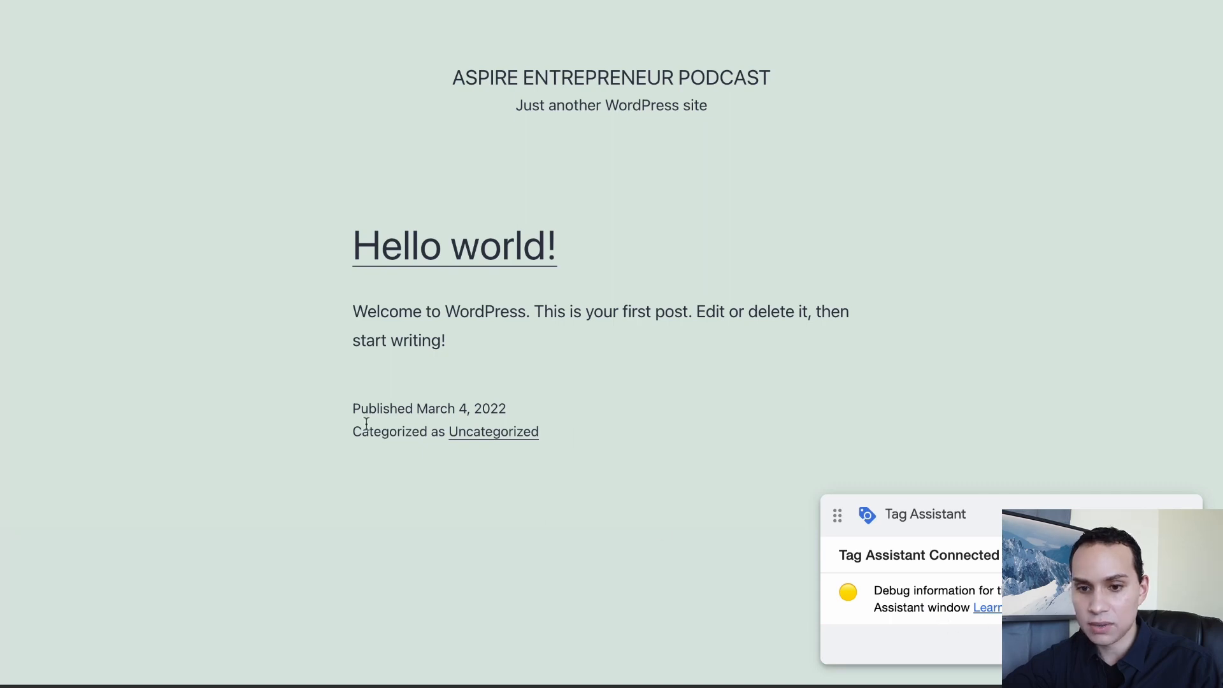
left_click(137, 1)
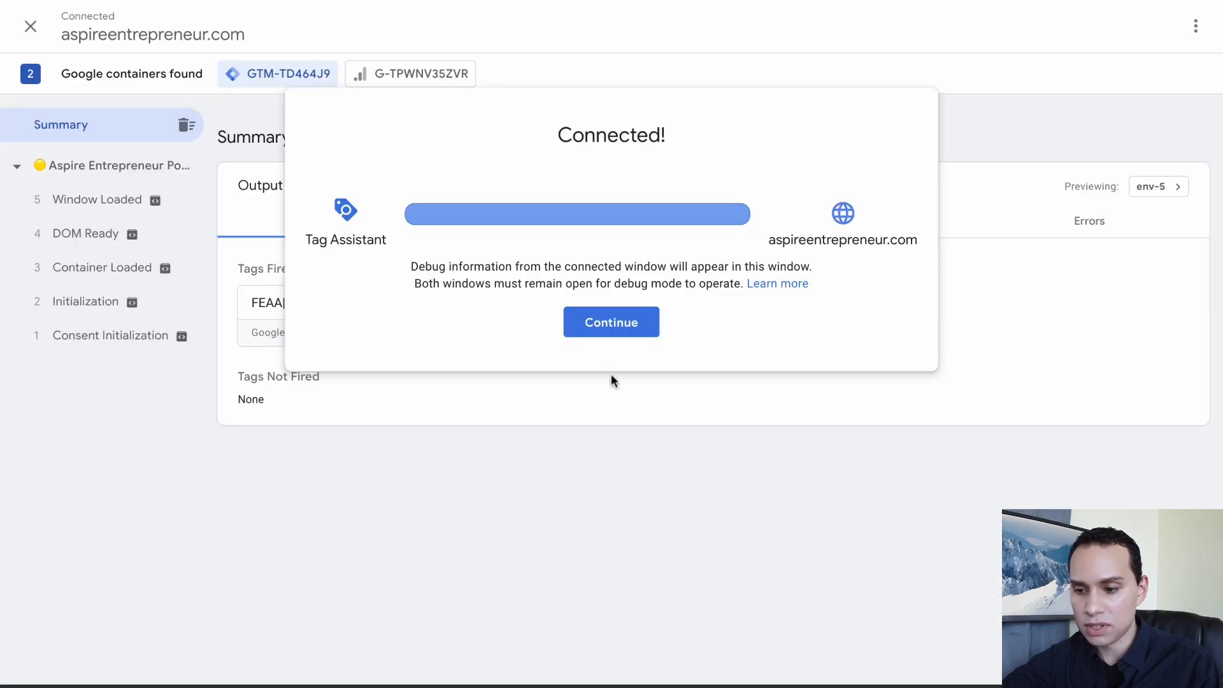
left_click(613, 323)
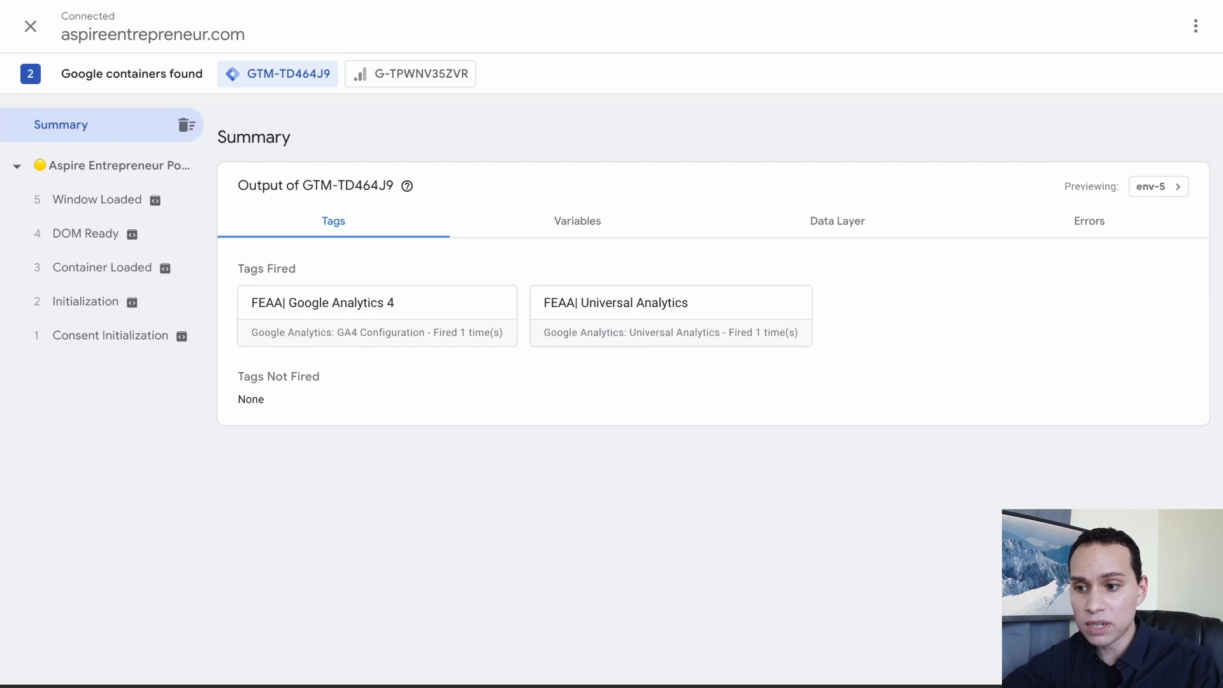
- Compare the site's tags in Tag Assistant Legacy with the tags fired in the preview summary, and stop debugging
key("ctrl+Tab")
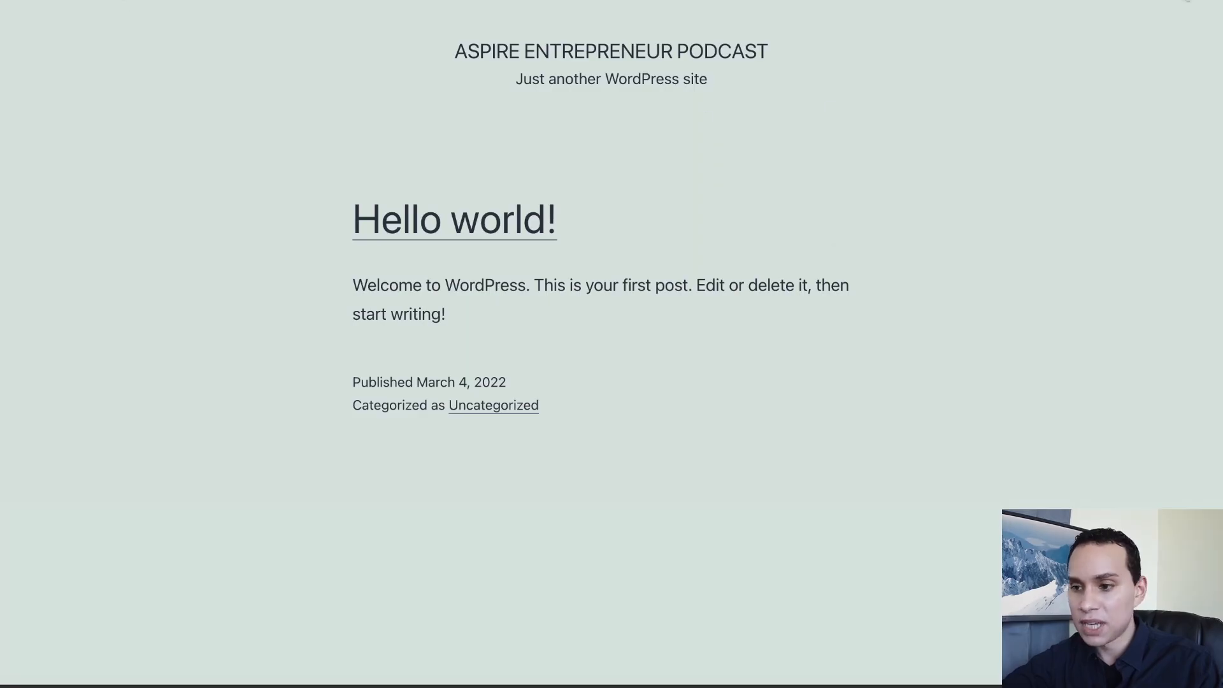
left_click(1186, 5)
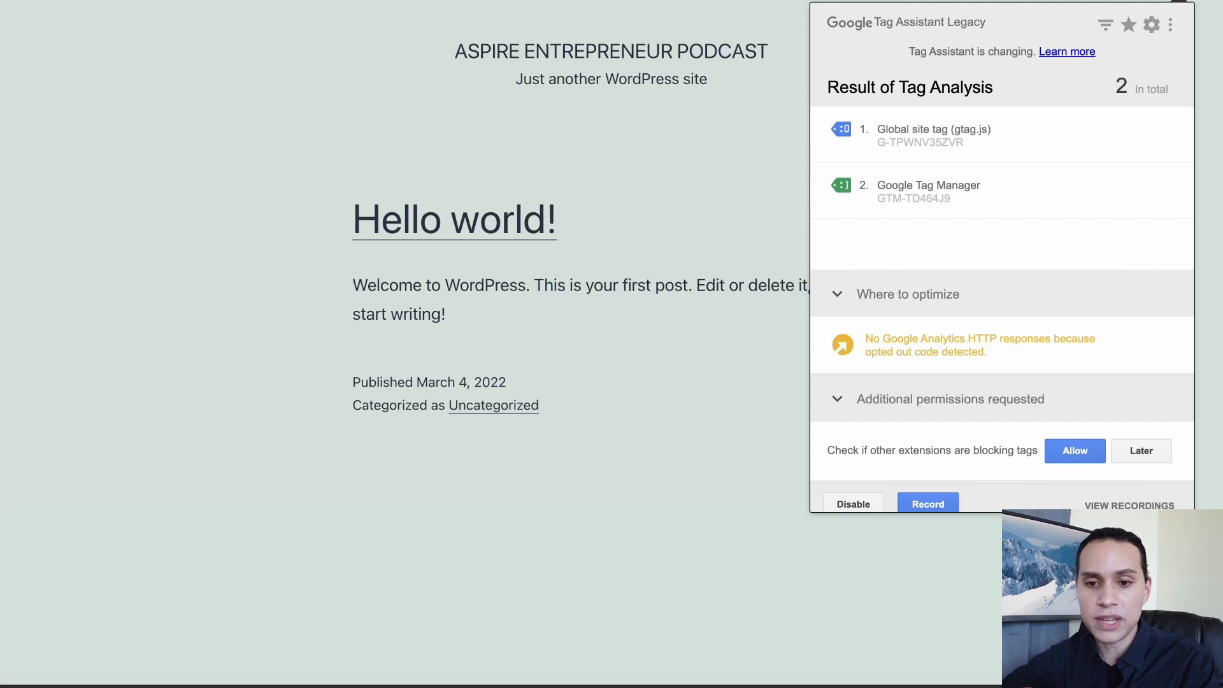
left_click(96, 0)
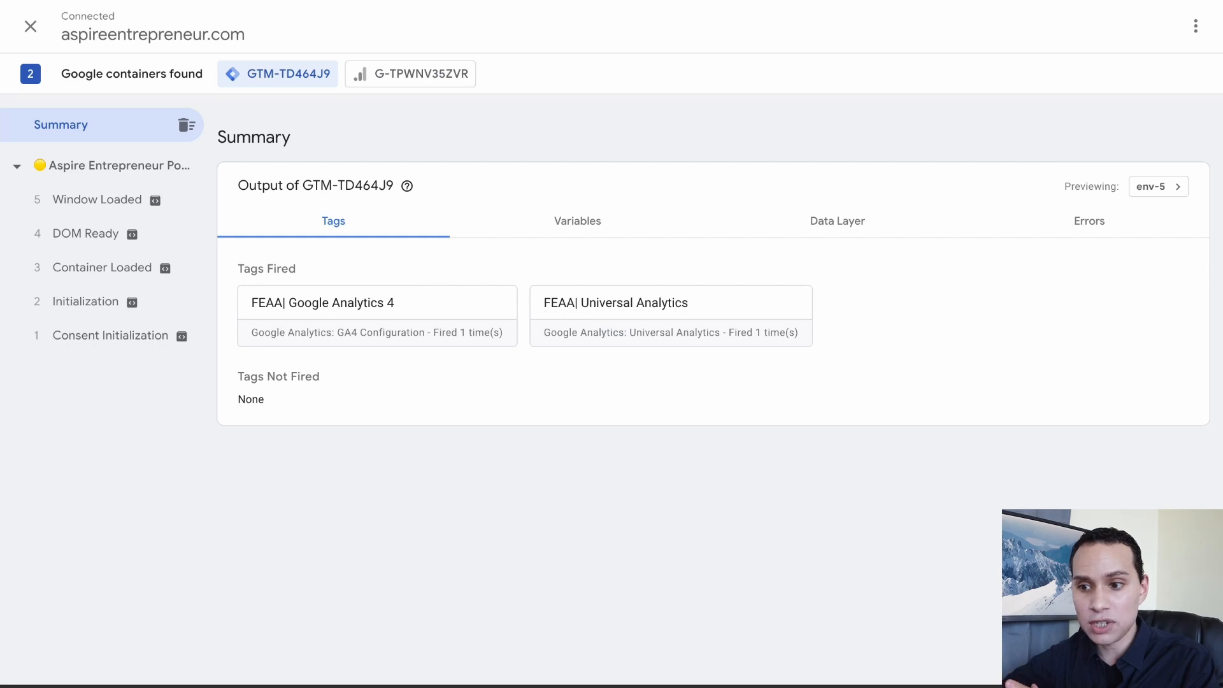
left_click(719, 1)
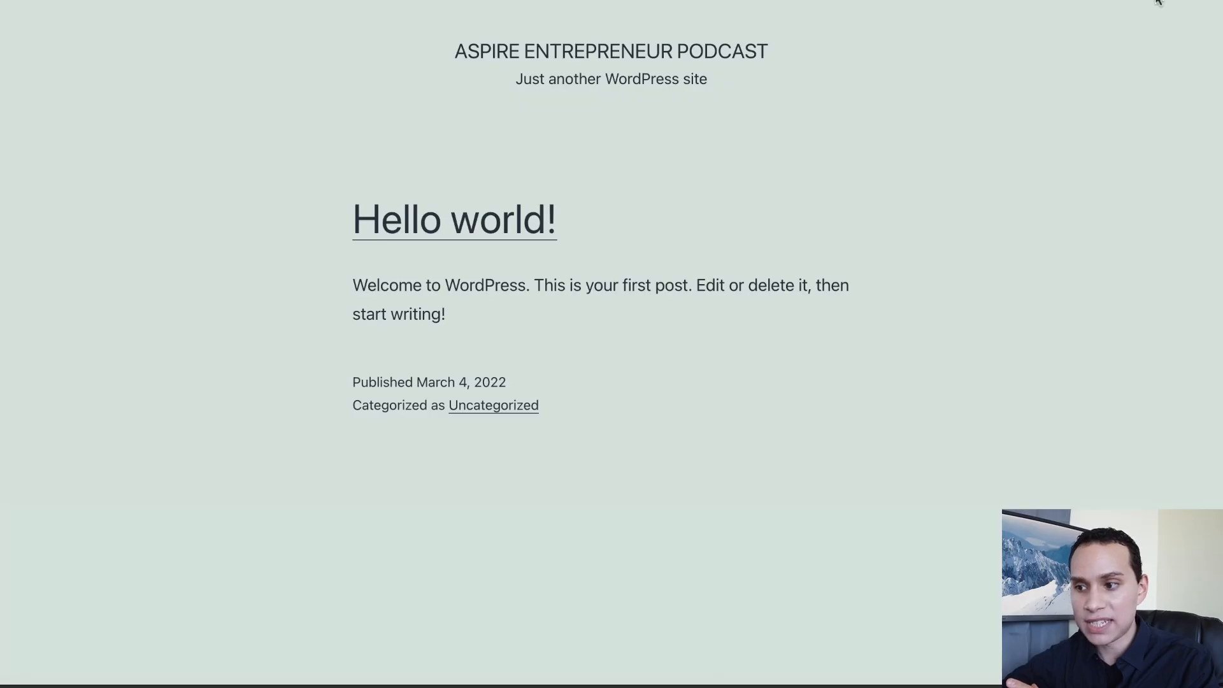
left_click(1182, 1)
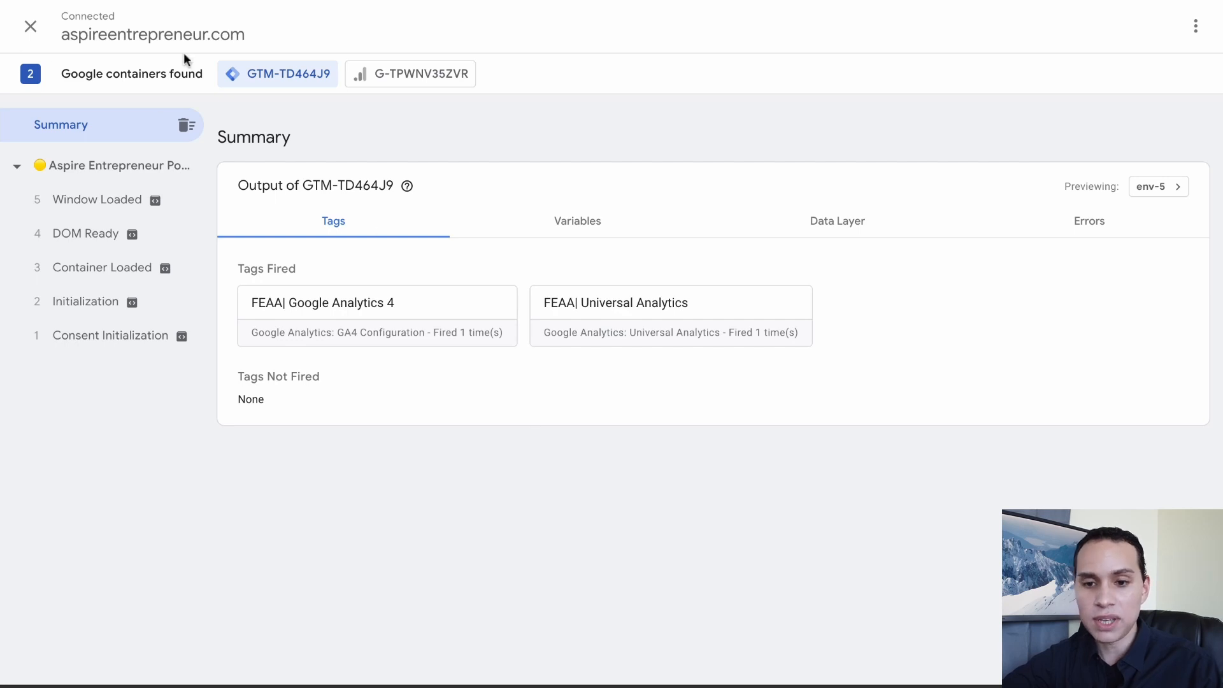
left_click(30, 28)
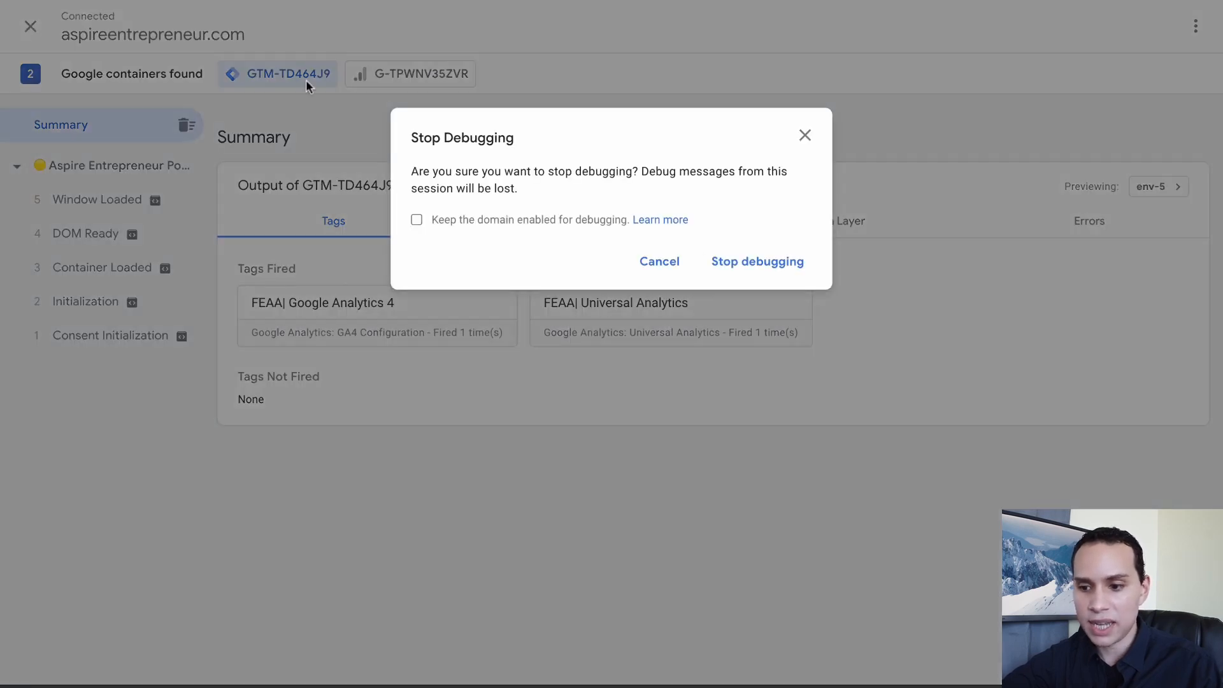
left_click(776, 261)
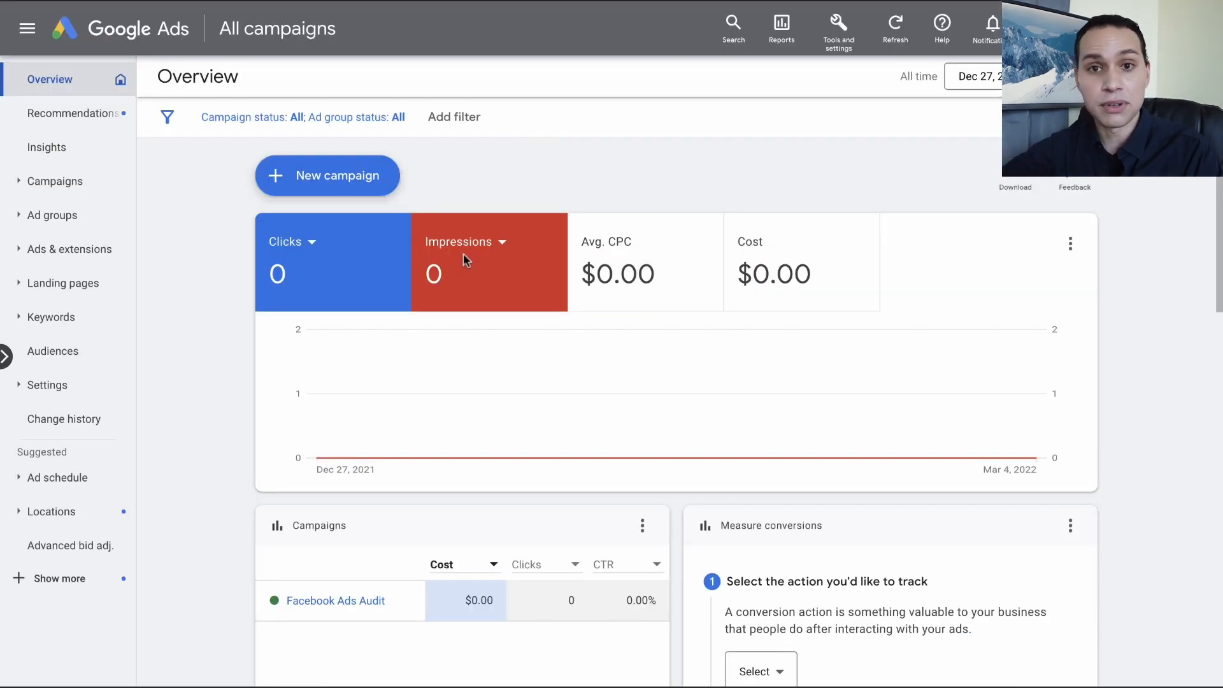
- In Google Ads, go to the Audience manager's data sources and open the Google Ads tag source for editing
left_click(838, 44)
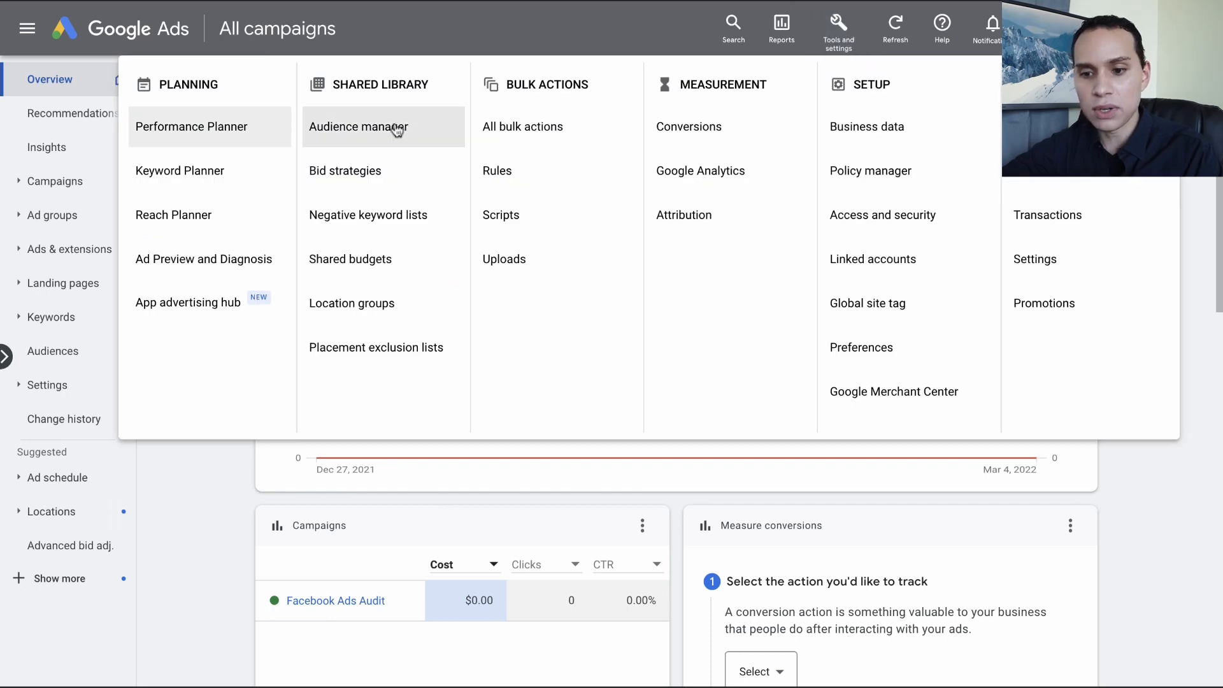
left_click(396, 131)
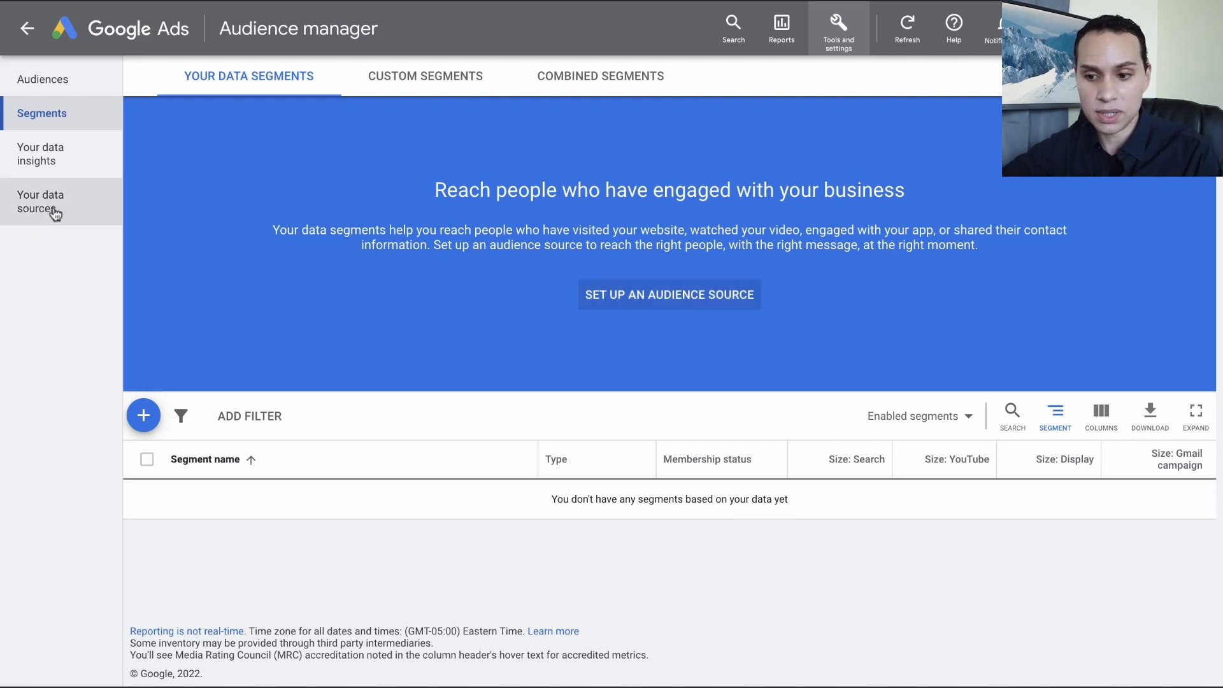
left_click(598, 298)
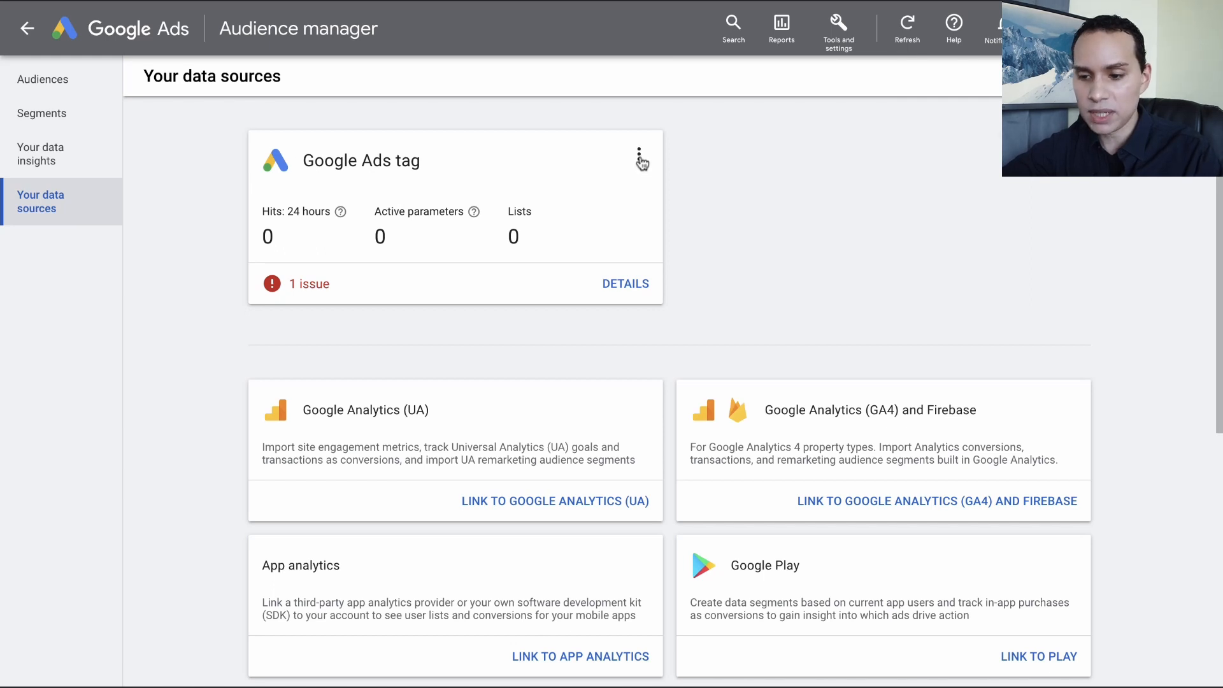
left_click(639, 157)
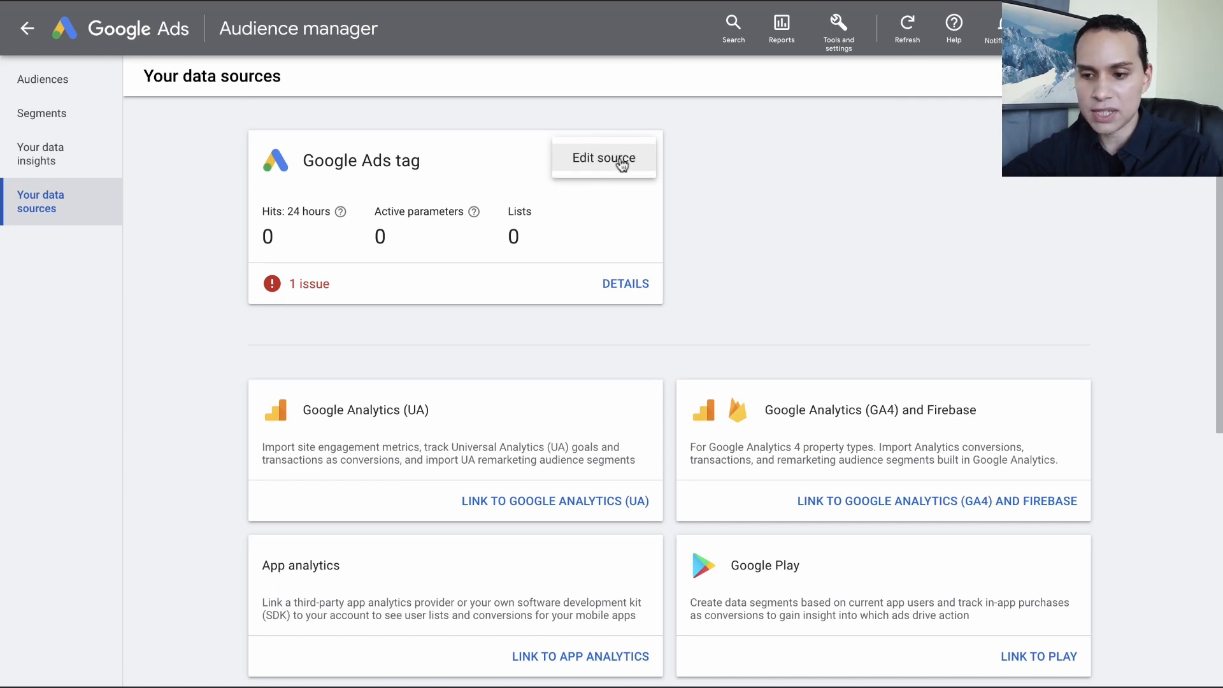
left_click(675, 151)
left_click(639, 157)
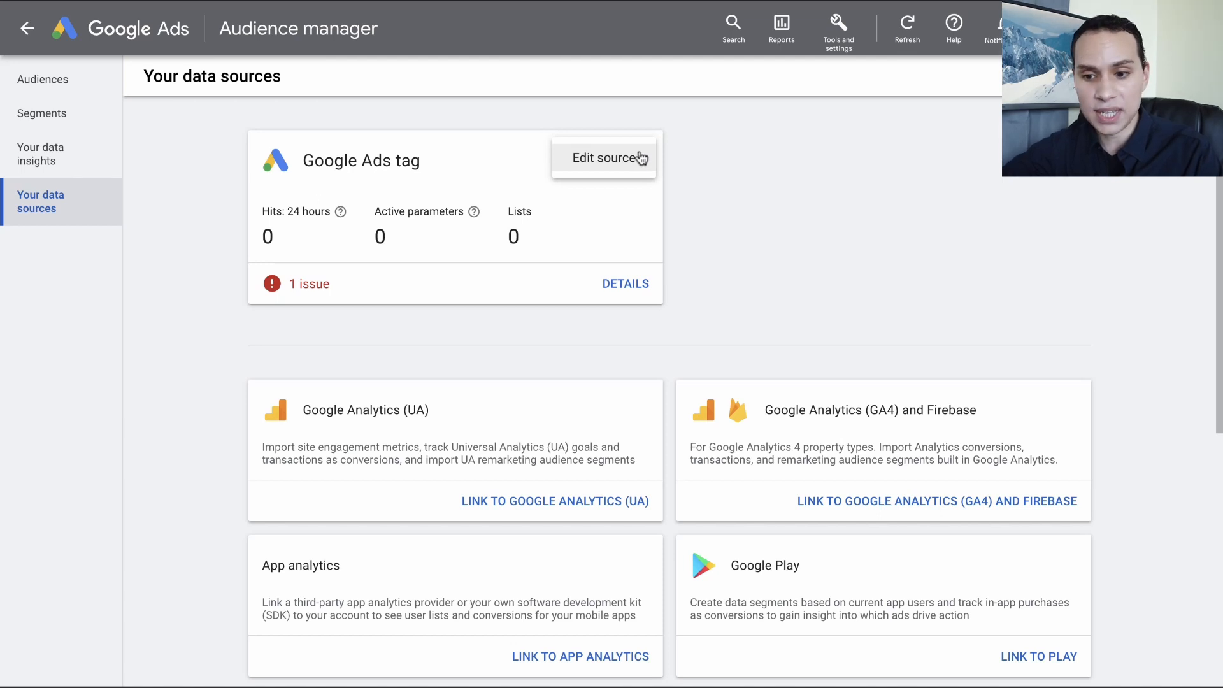
left_click(627, 158)
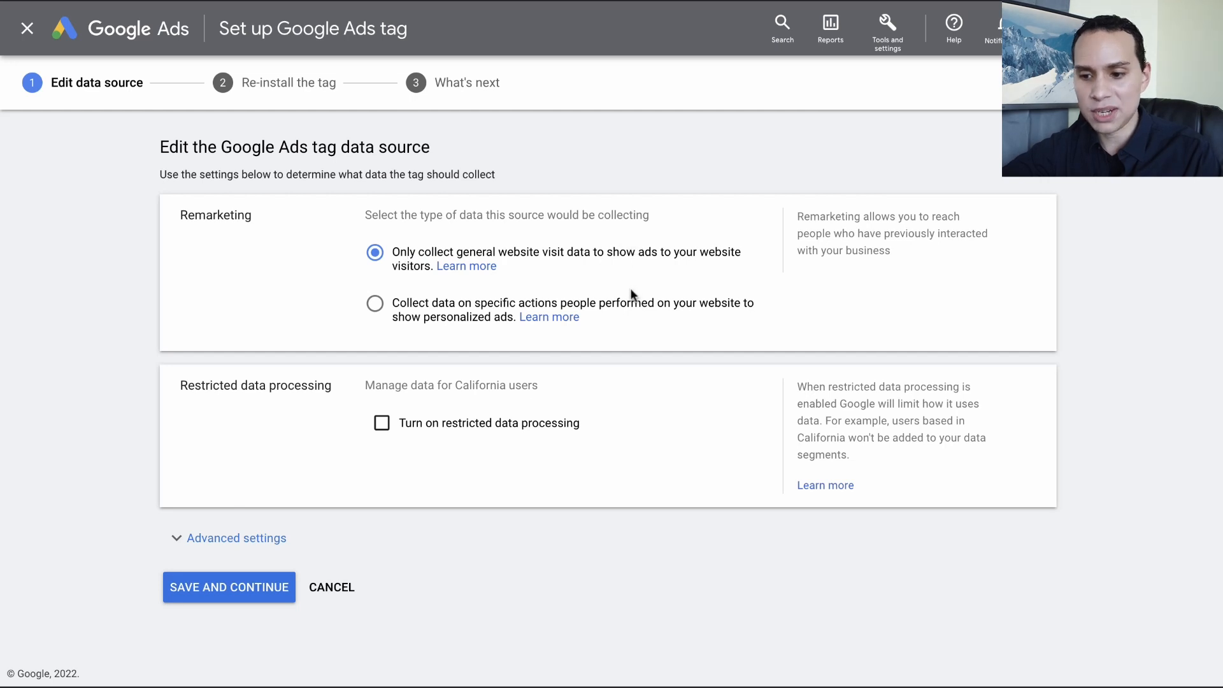
- Set the tag to collect only general website visit data, leave restricted data processing off, check the advanced settings, and save the data source
left_click(631, 310)
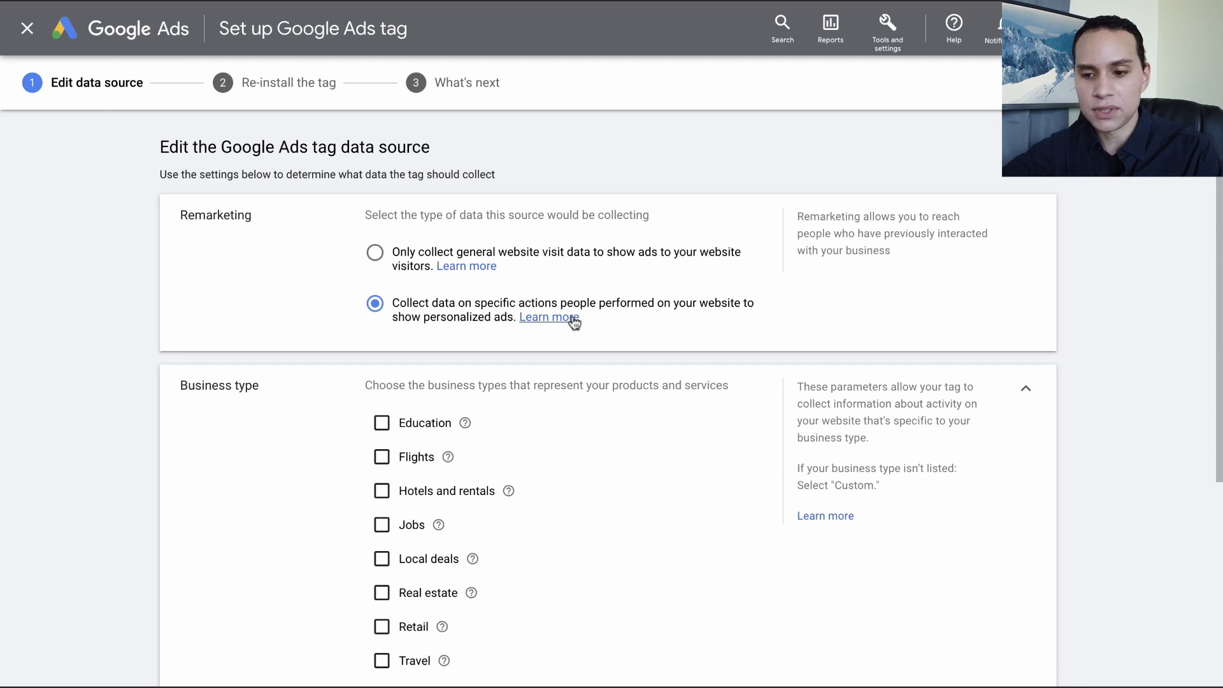
left_click(567, 259)
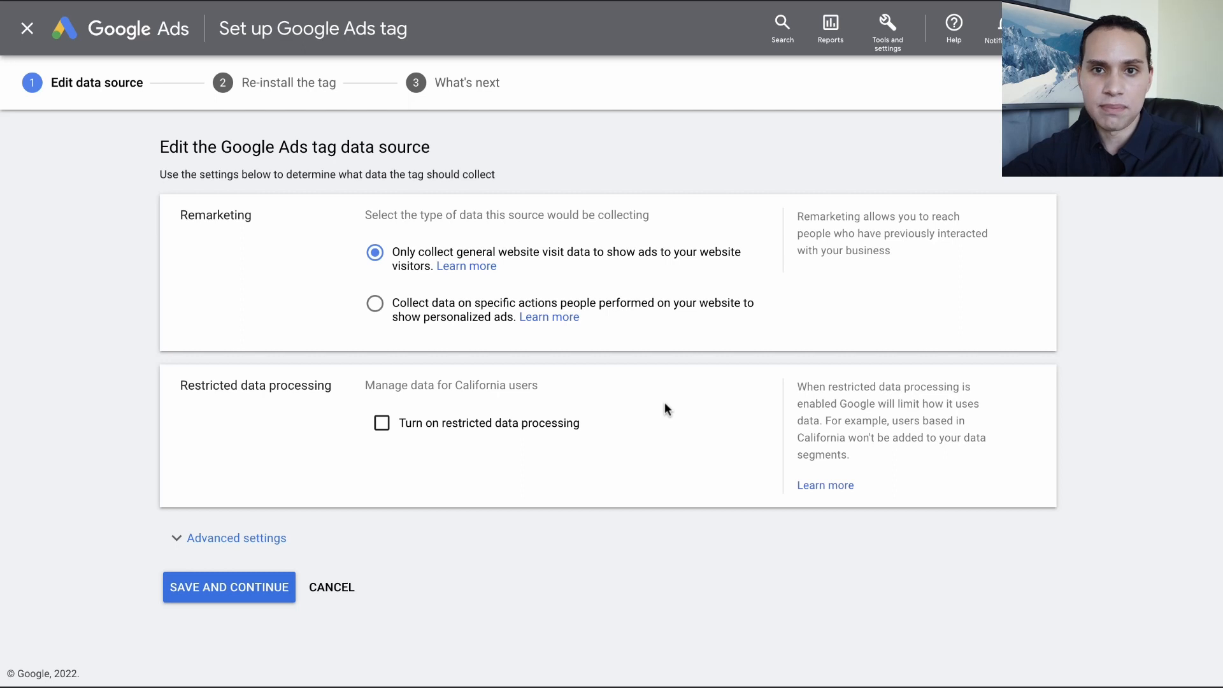
left_click(245, 540)
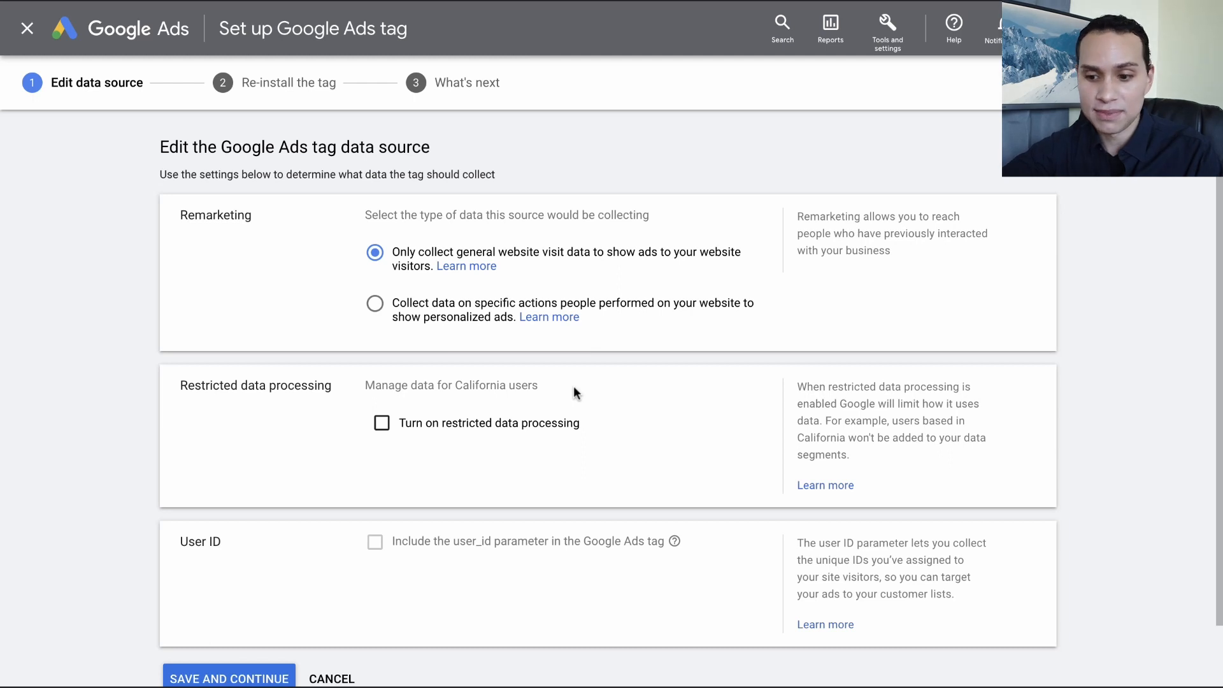
scroll(731, 415, "down", 2)
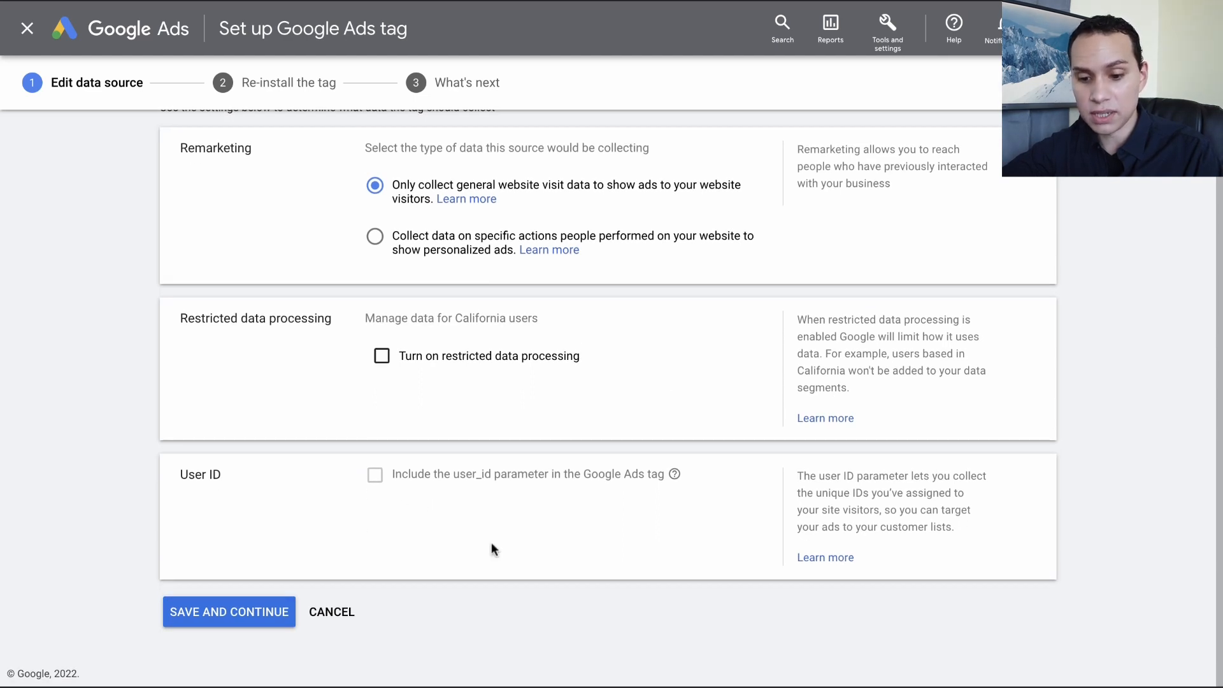
left_click(198, 616)
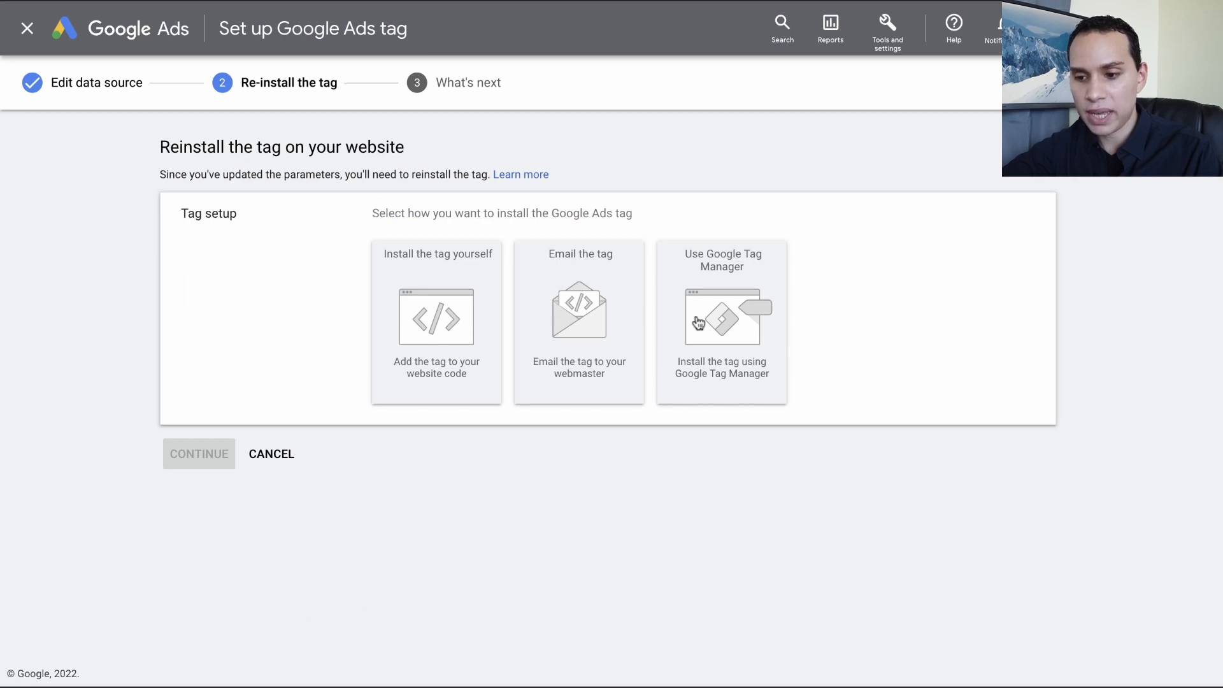
- Choose Google Tag Manager as the installation method and copy the conversion ID into the playbook's FEAA|Google Ads Tag field
left_click(720, 324)
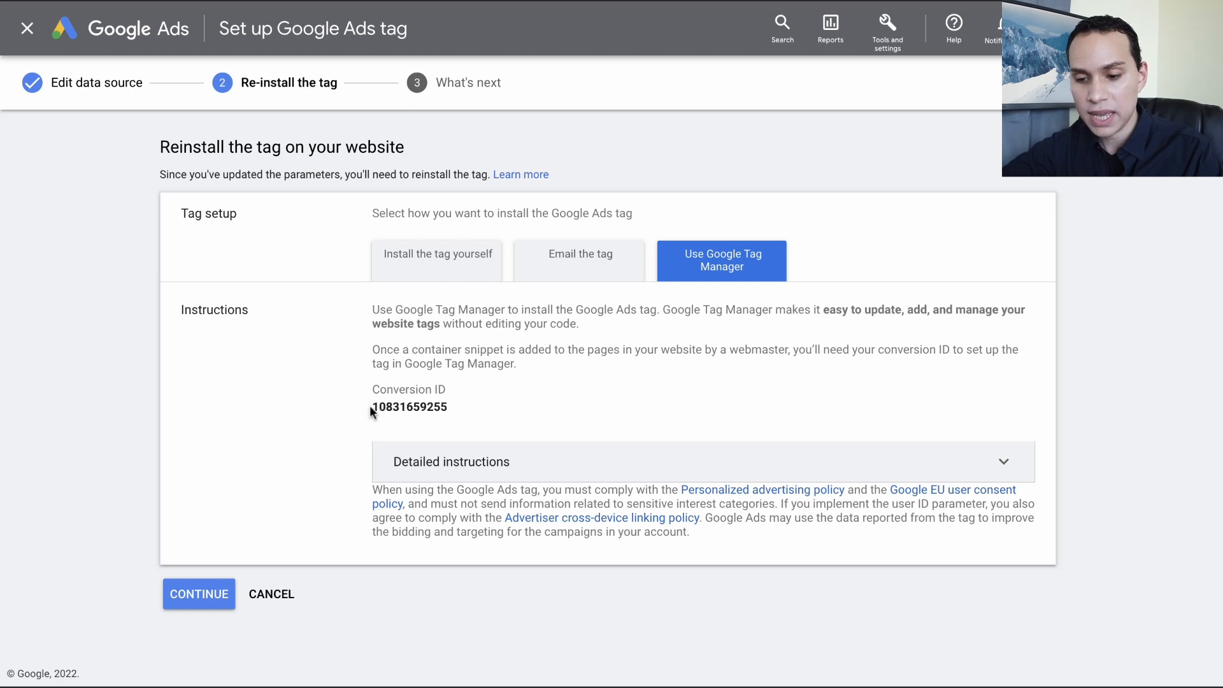
mouse_move(372, 413)
left_mouse_down()
mouse_move(444, 408)
mouse_move(362, 411)
mouse_move(374, 405)
left_mouse_up()
key("super+c")
left_click(458, 404)
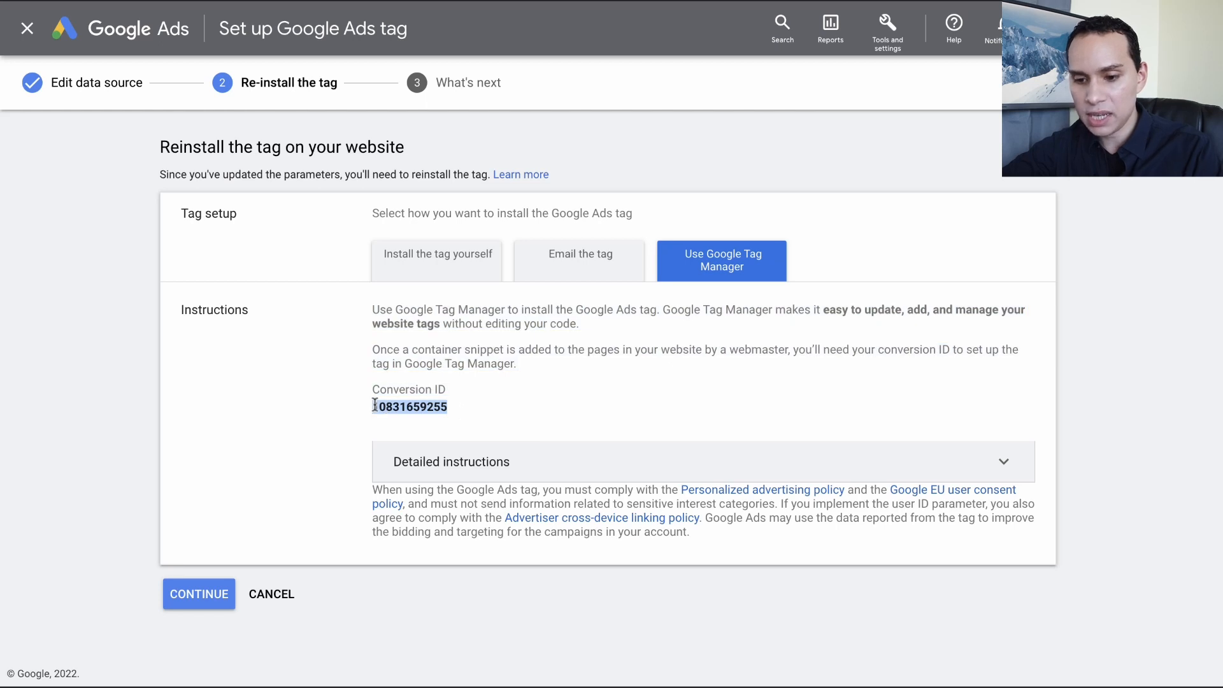
key("ctrl+Right")
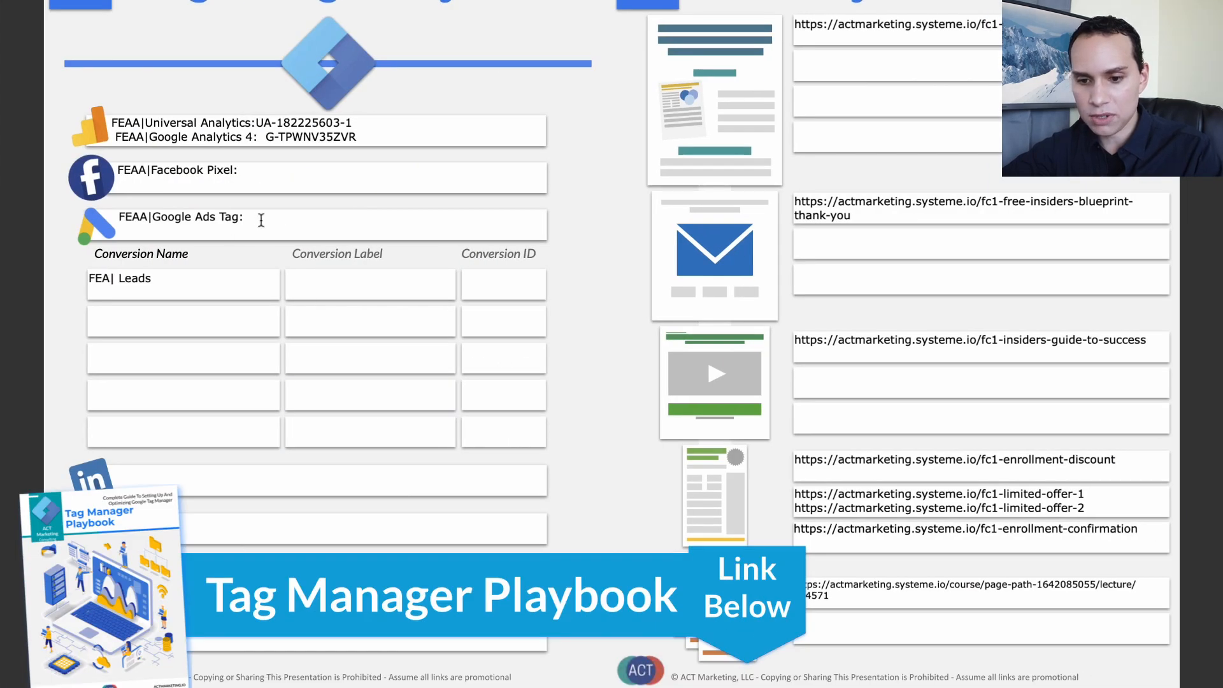
left_click(262, 218)
key("super+v")
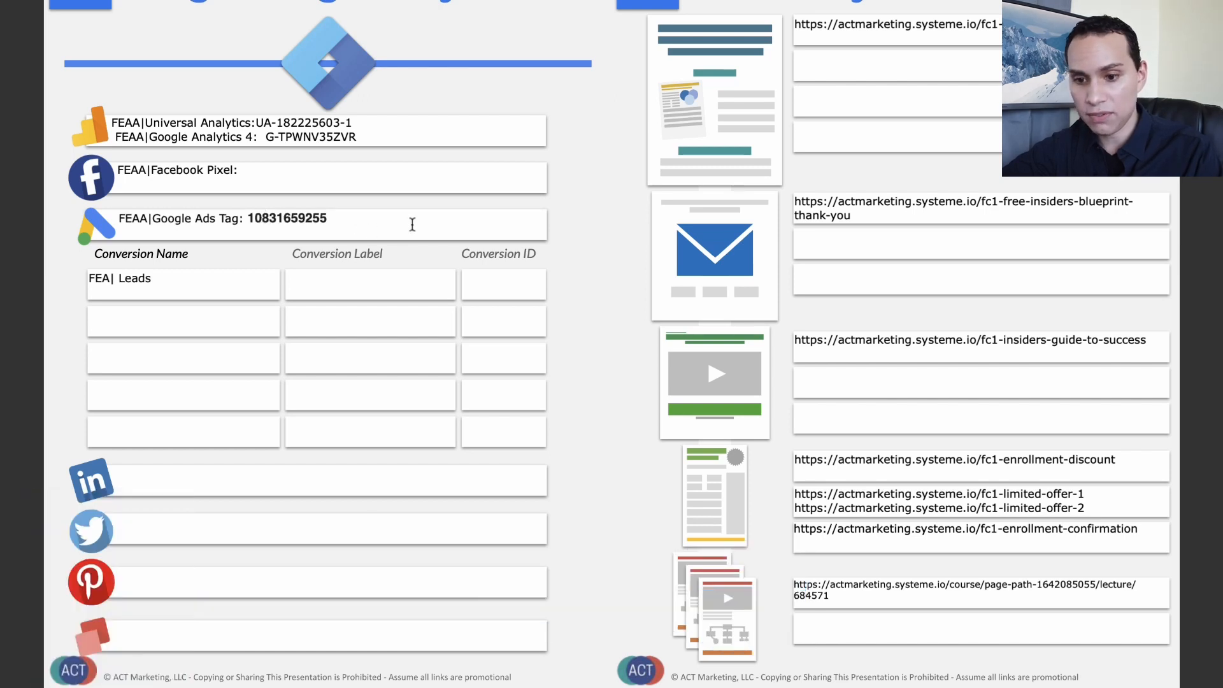
- Back in Google Ads, complete the tag setup, check the Audiences list, and return to the data sources
key("ctrl+Left")
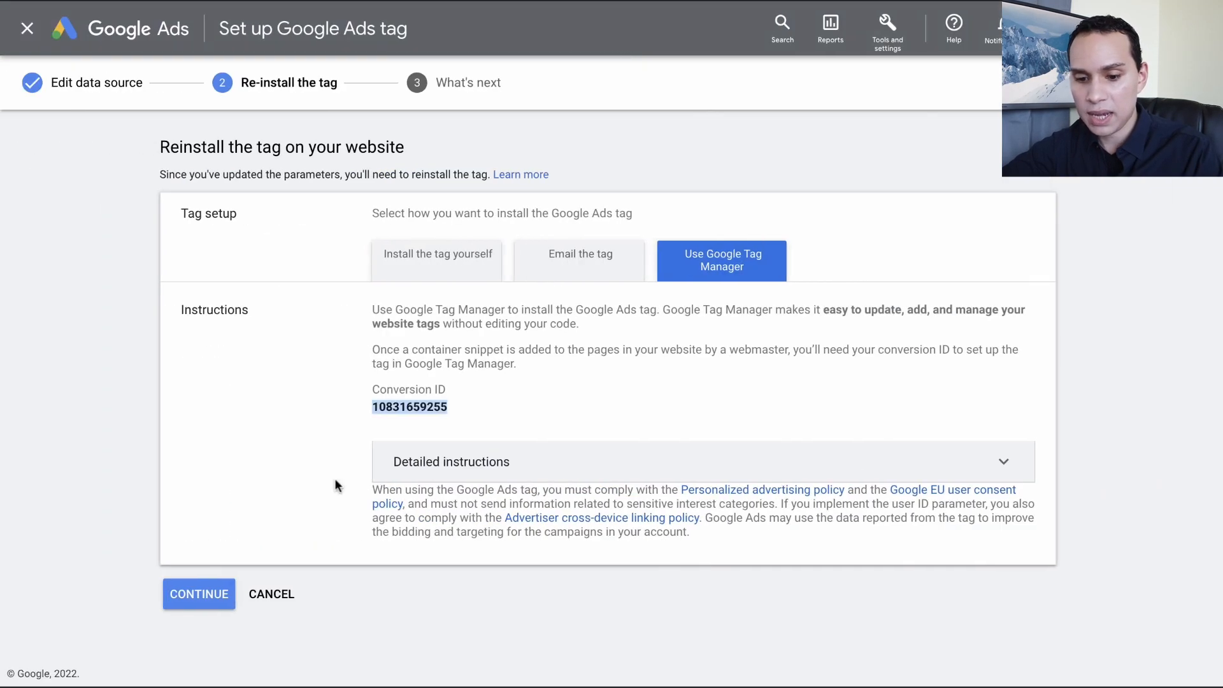
left_click(198, 594)
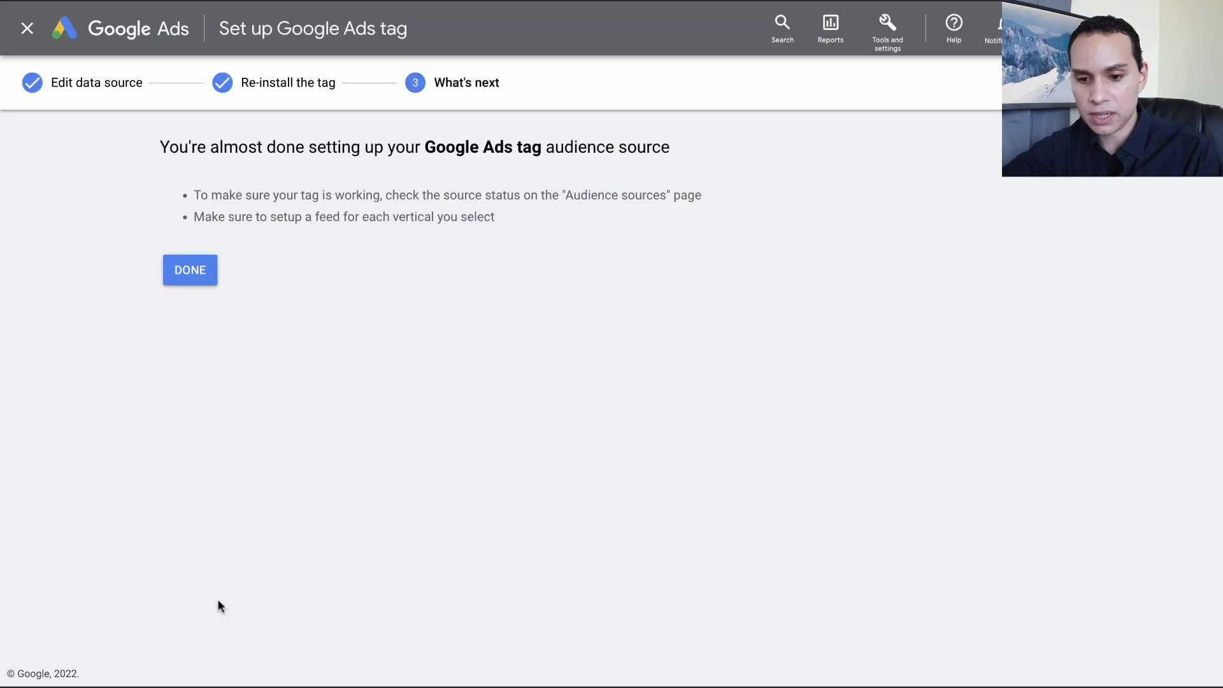
left_click(194, 267)
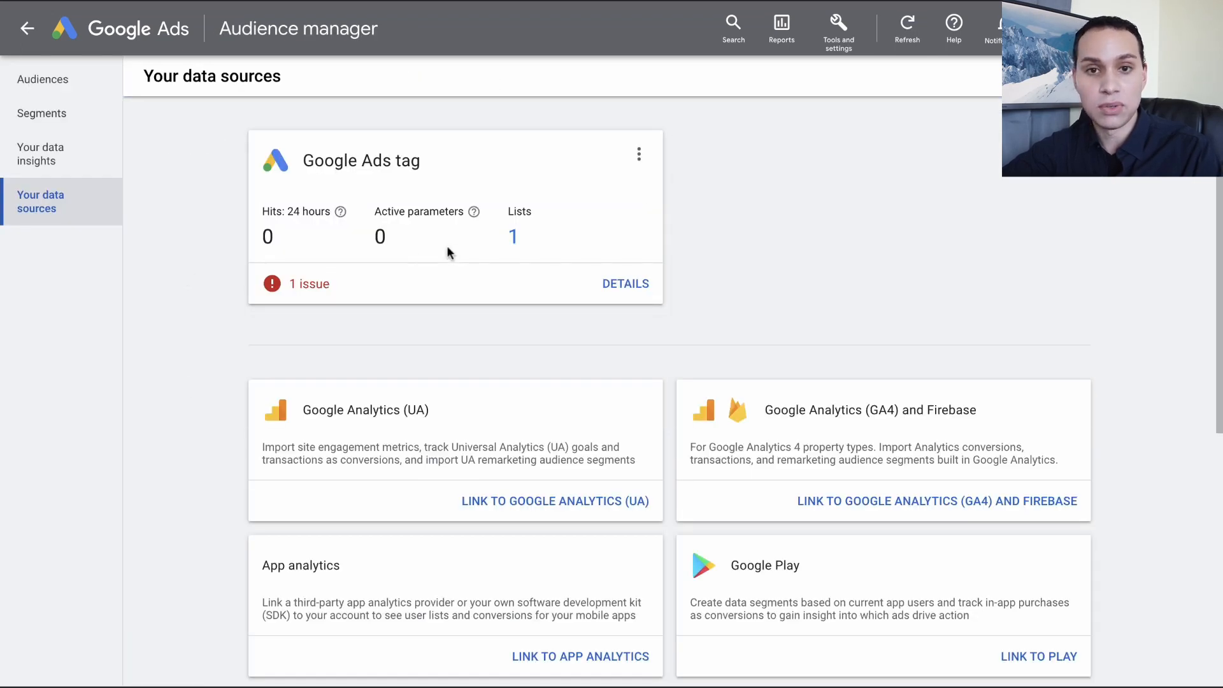
left_click(55, 87)
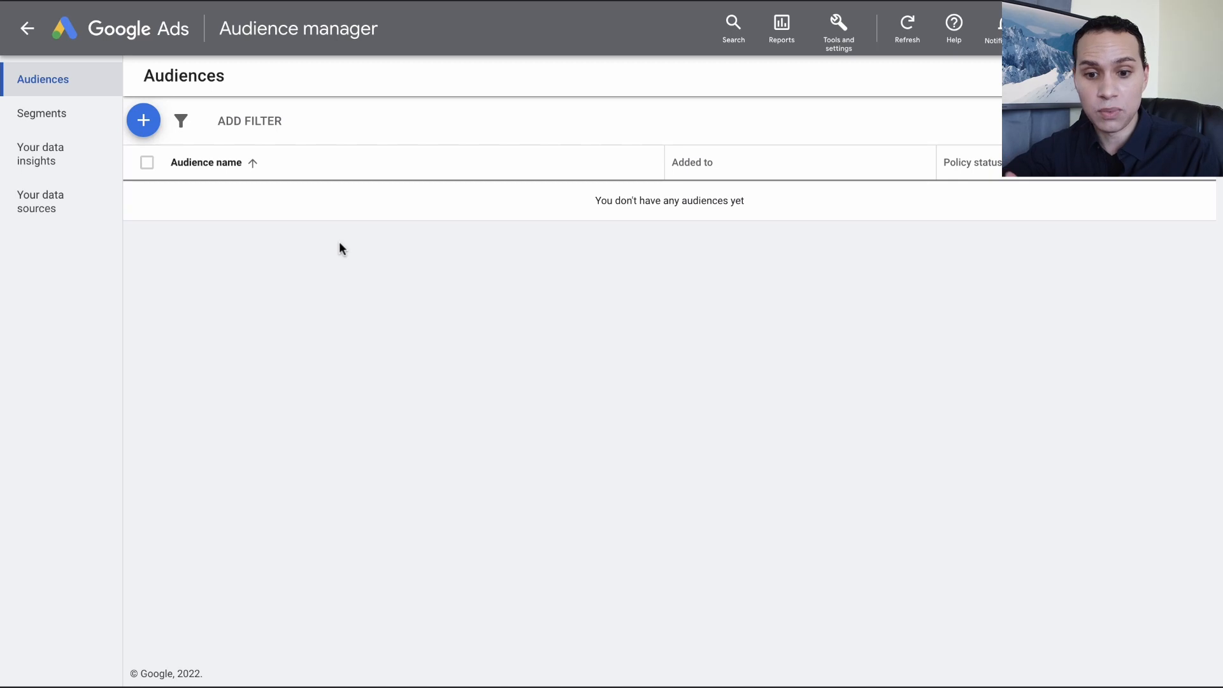
left_click(46, 206)
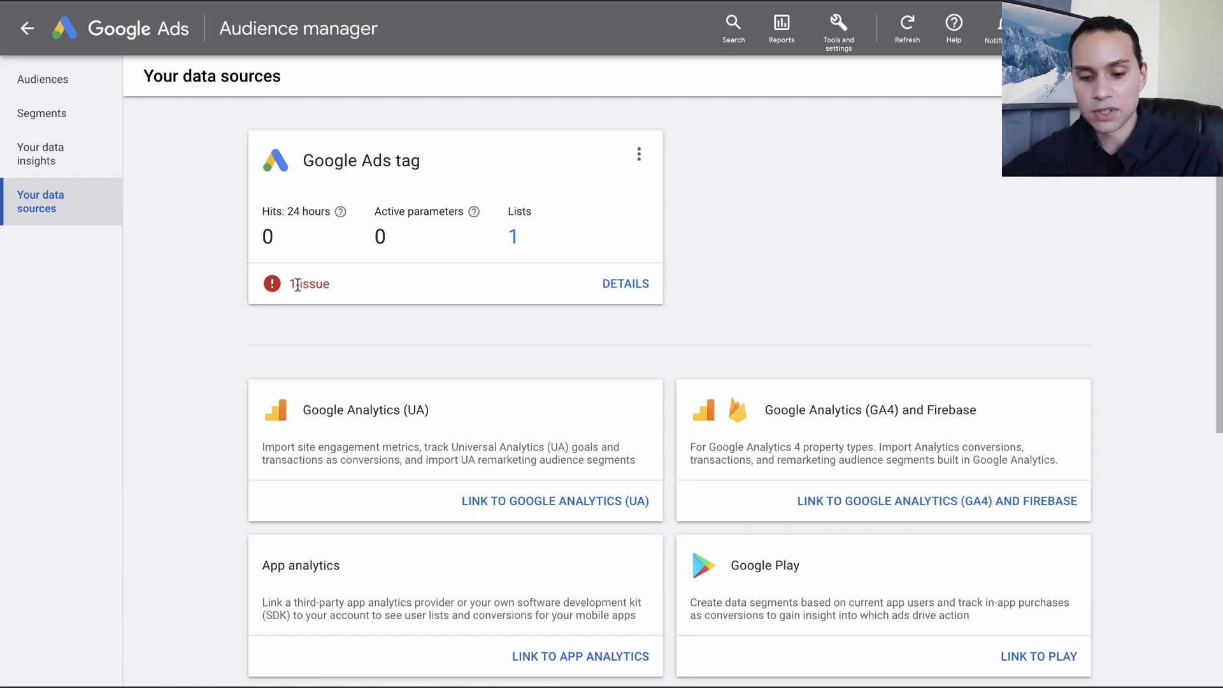
- Switch to Google Tag Manager, review the workspace's existing tags, and return to the workspace overview
key("ctrl+Tab")
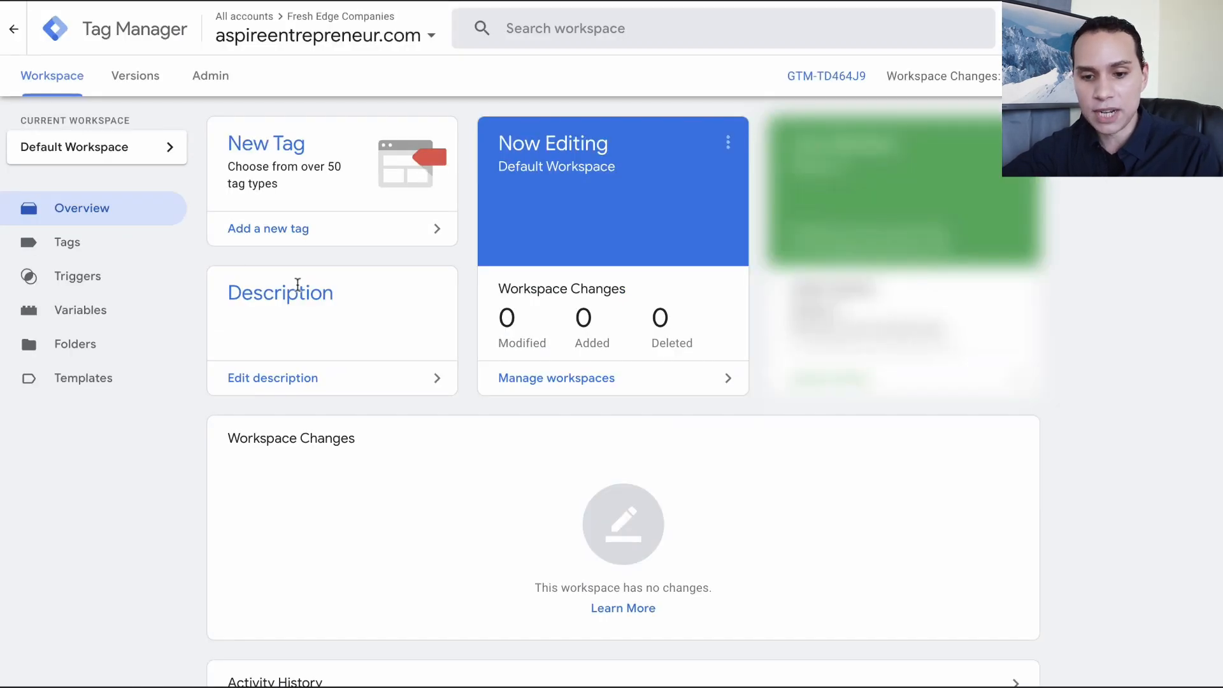
left_click(94, 244)
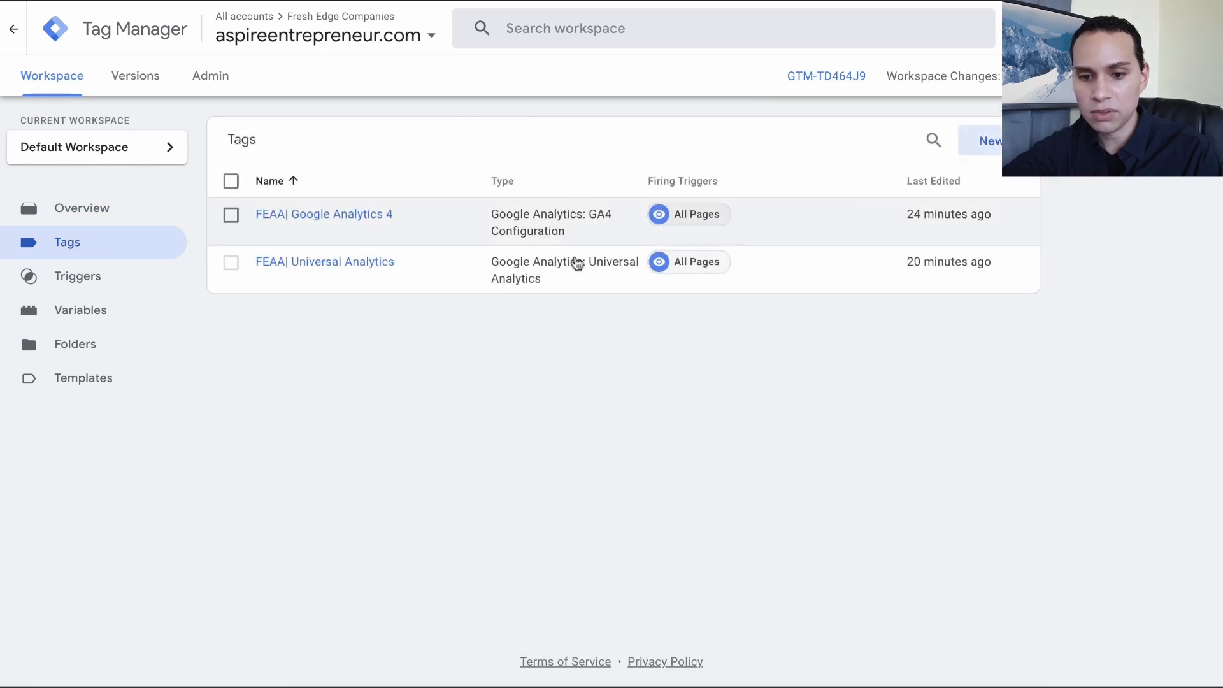
left_click(138, 212)
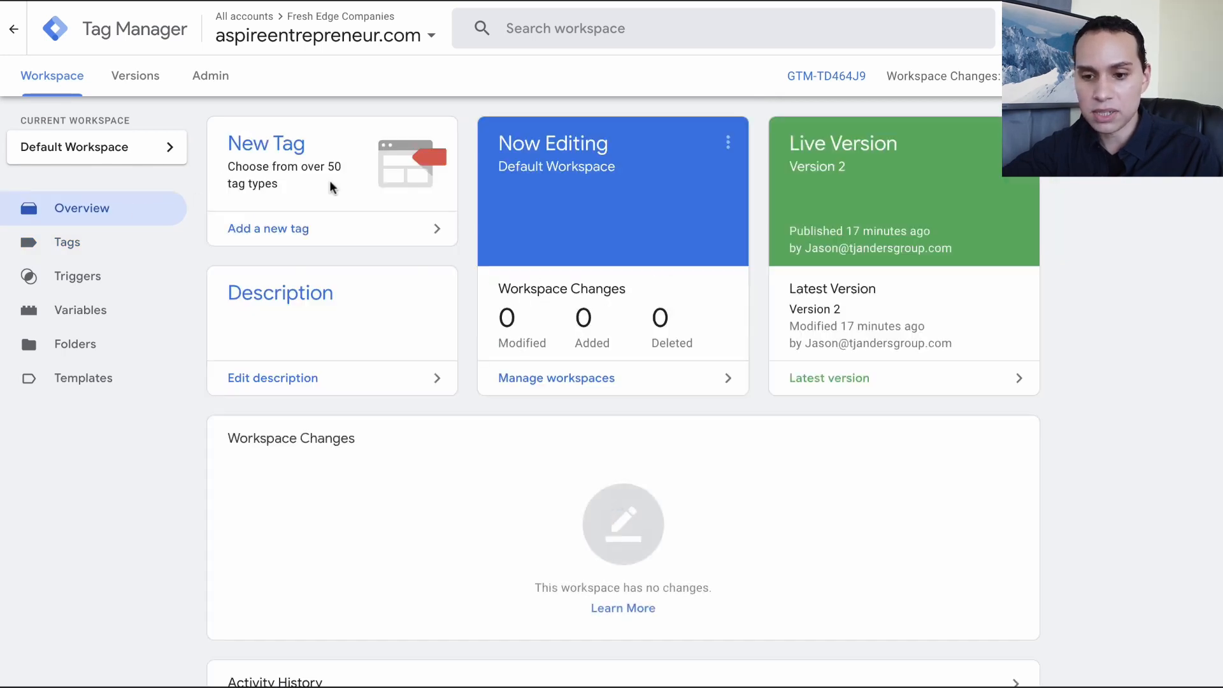
- Create a new Google Ads Remarketing tag and paste the Google Ads conversion ID into its configuration
left_click(286, 240)
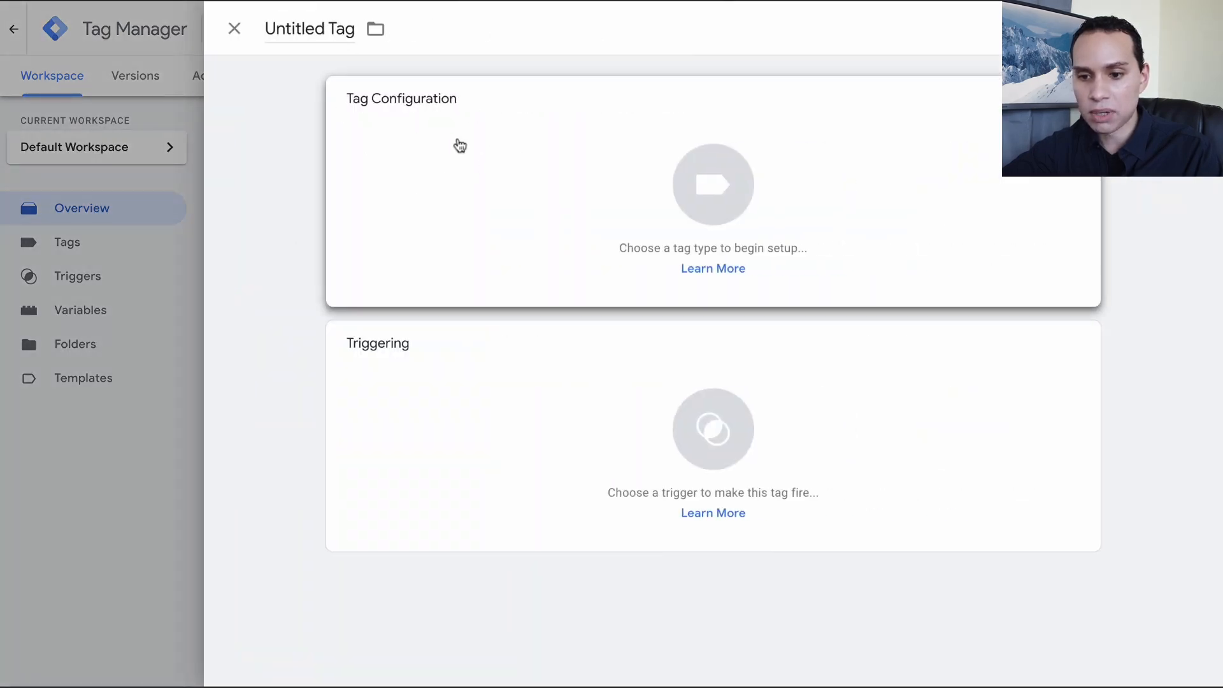
left_click(442, 152)
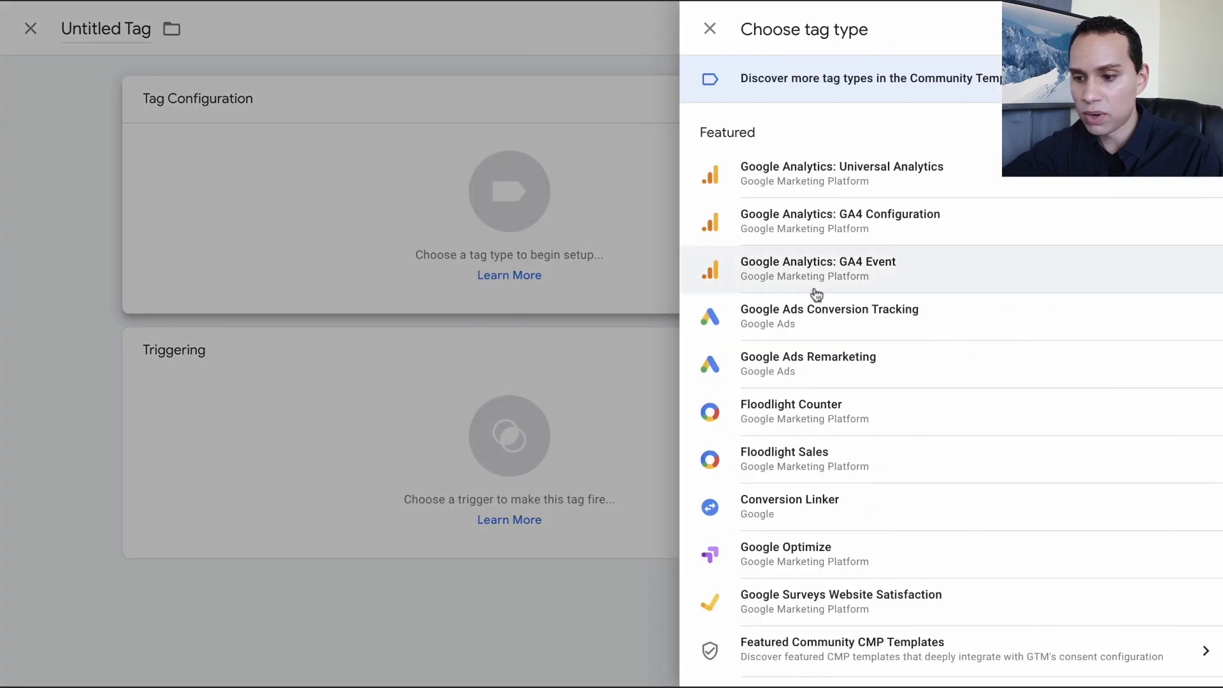
left_click(840, 368)
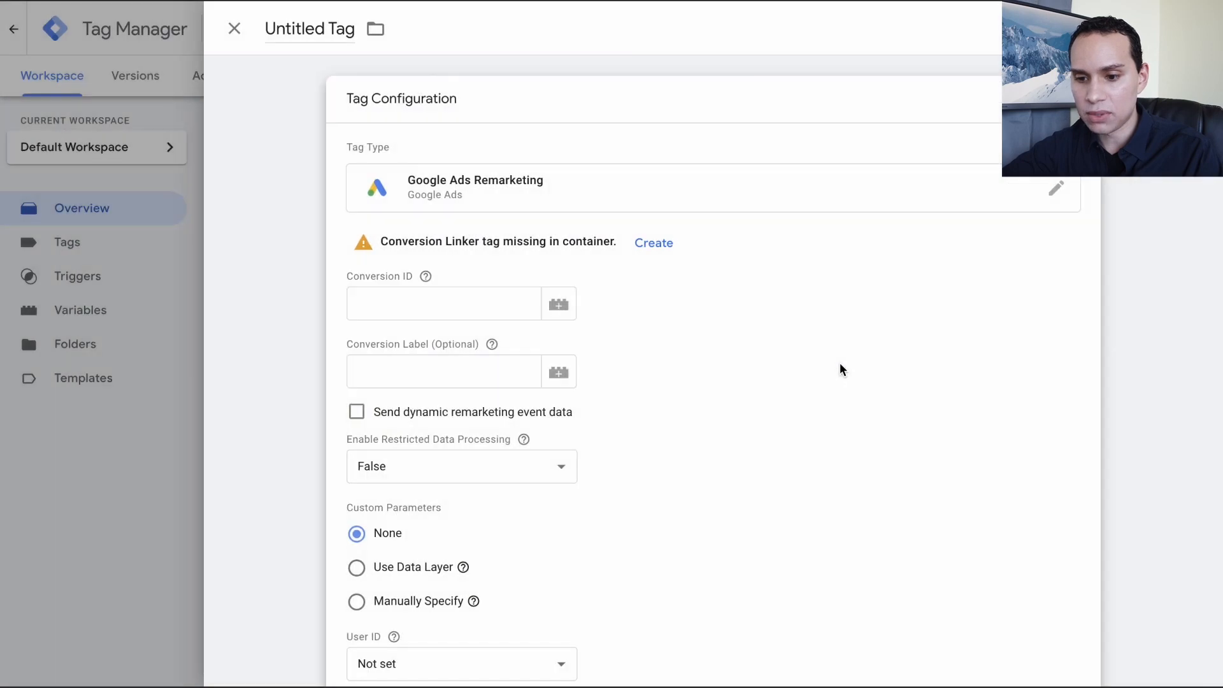
left_click(444, 300)
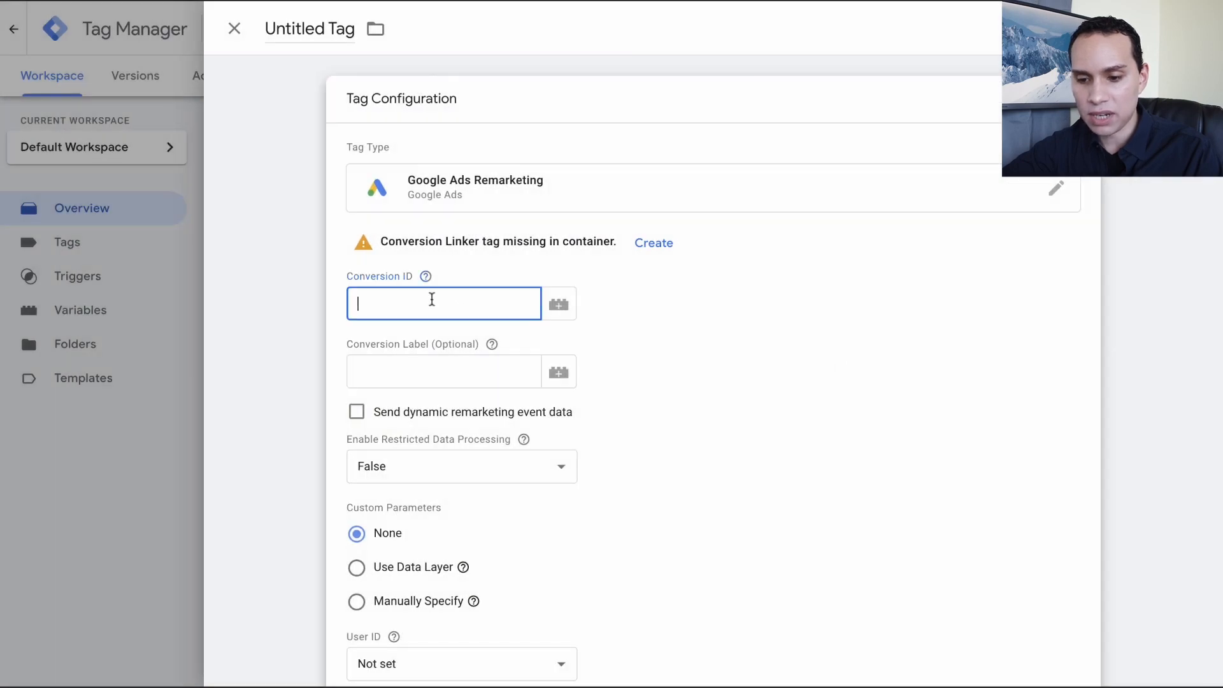
key("ctrl+v")
left_click(645, 323)
scroll(645, 324, "down", 1)
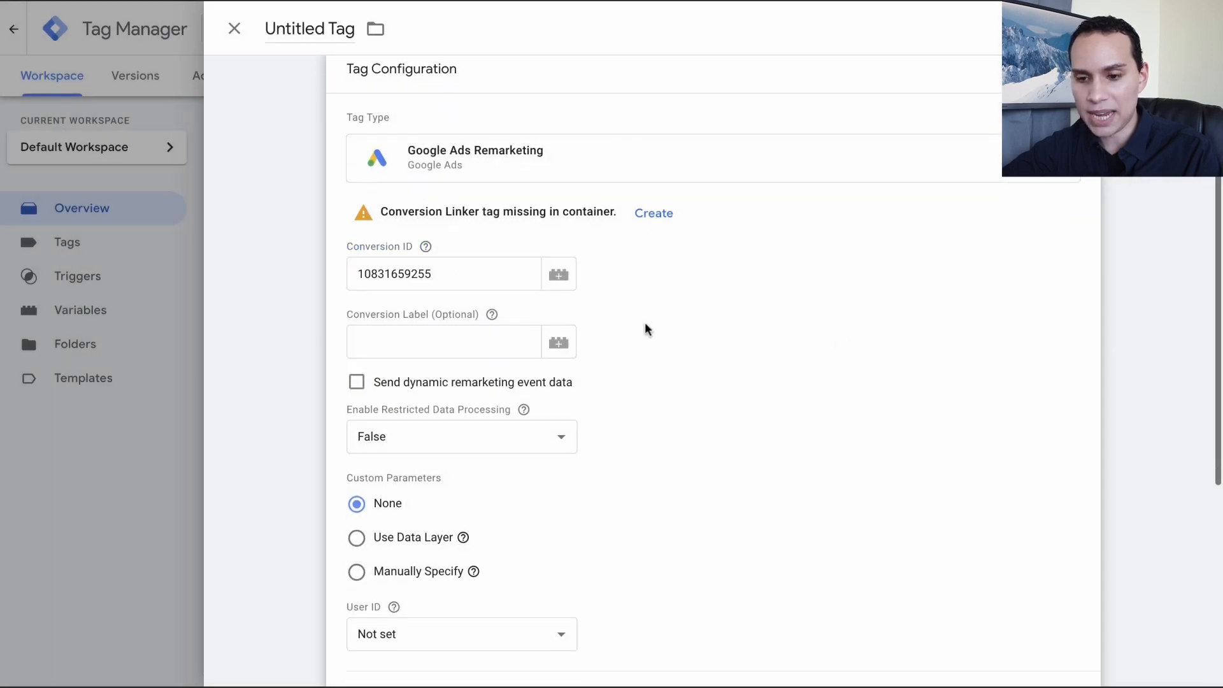
scroll(644, 323, "down", 1)
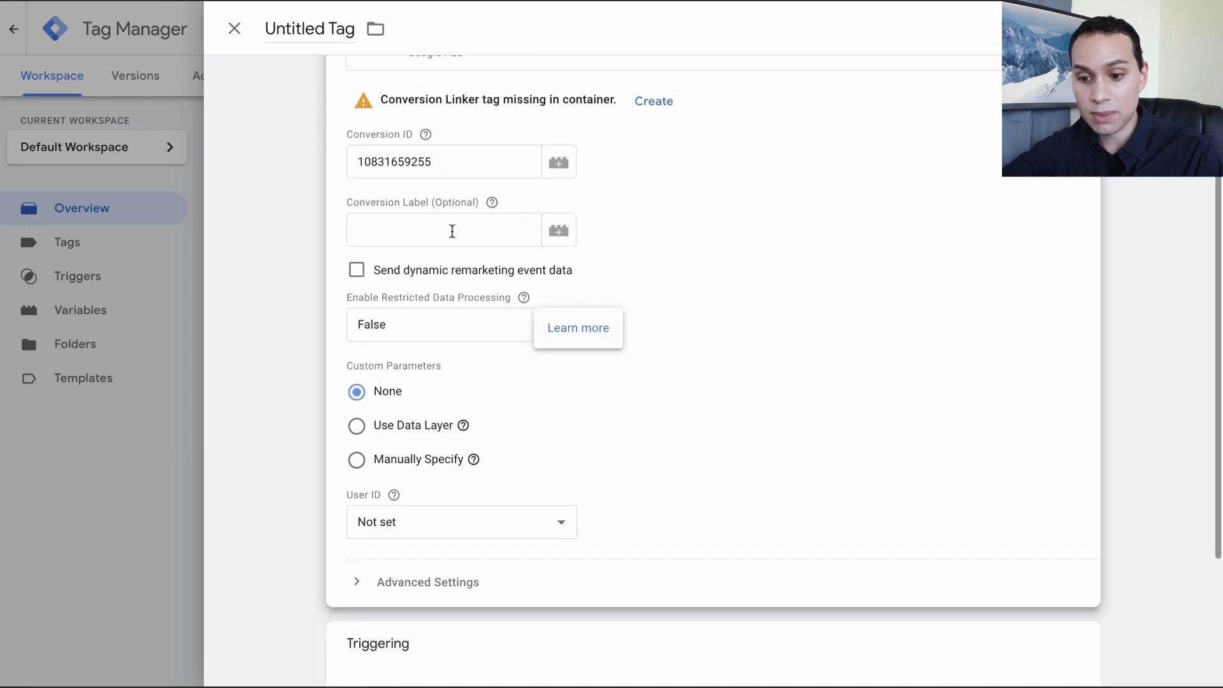
scroll(477, 350, "down", 1)
scroll(479, 354, "down", 1)
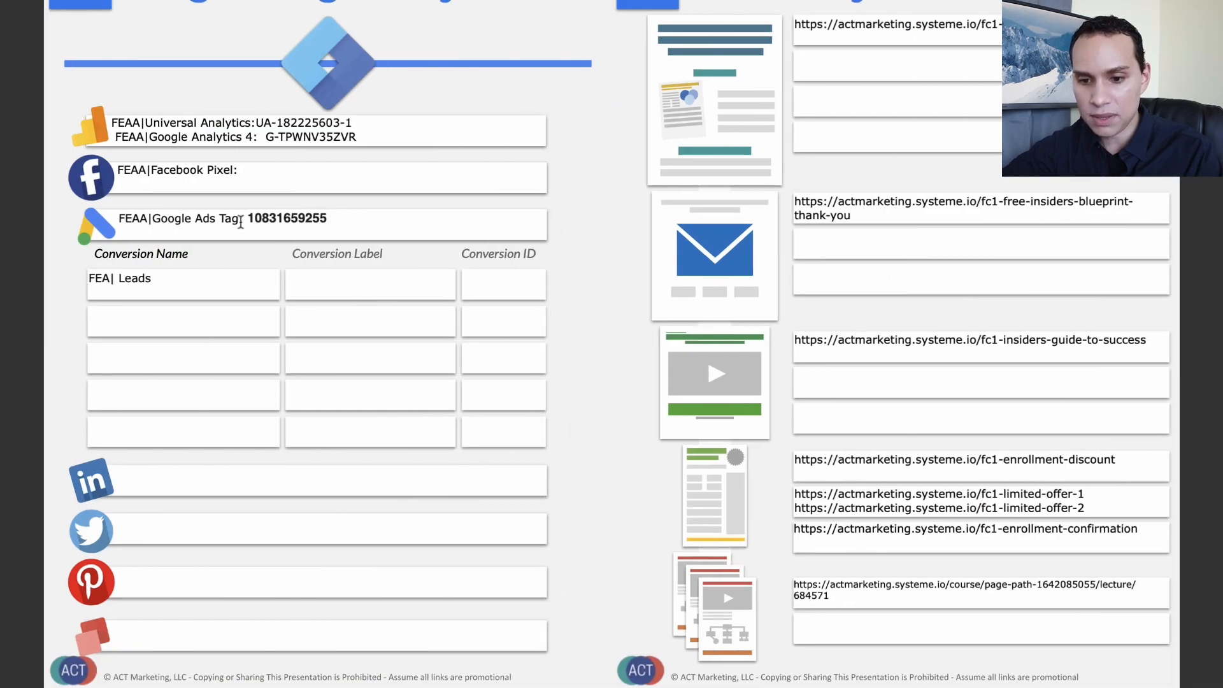
- Name the tag "FEAA| Google Ads Tag", reusing the Google Ads label from the tracking worksheet with a space added after the bar
left_click_drag(239, 221, 119, 220)
key("ctrl+c")
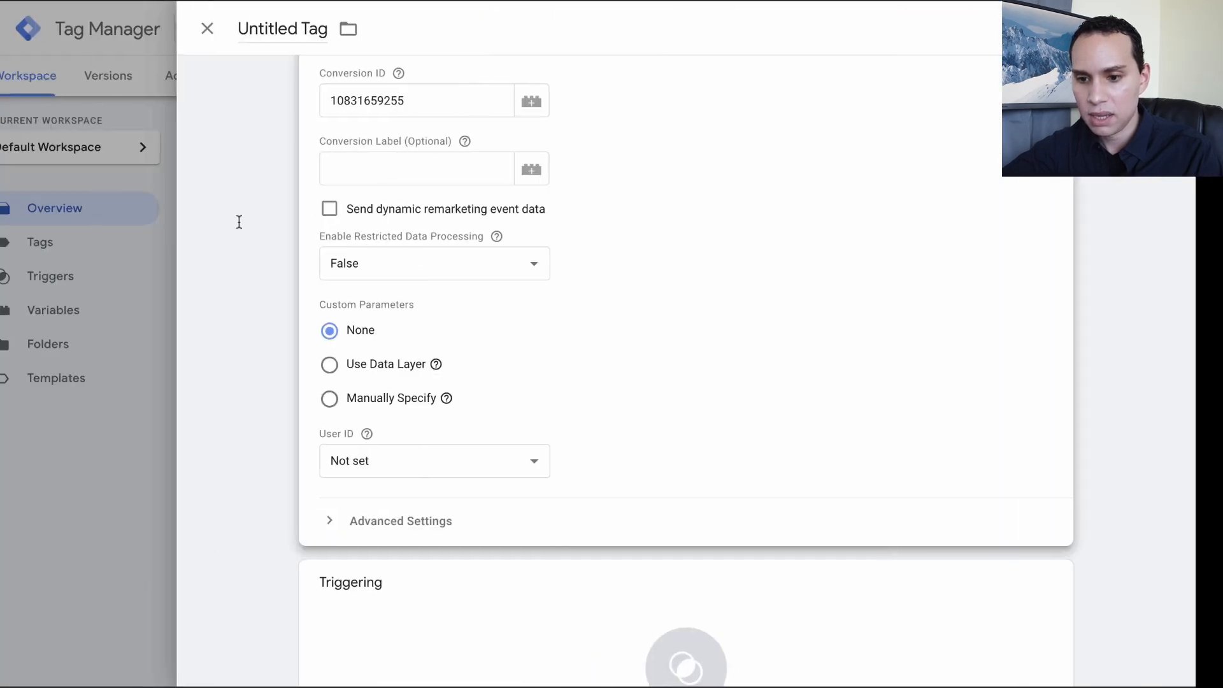
left_click(336, 28)
key("ctrl+v")
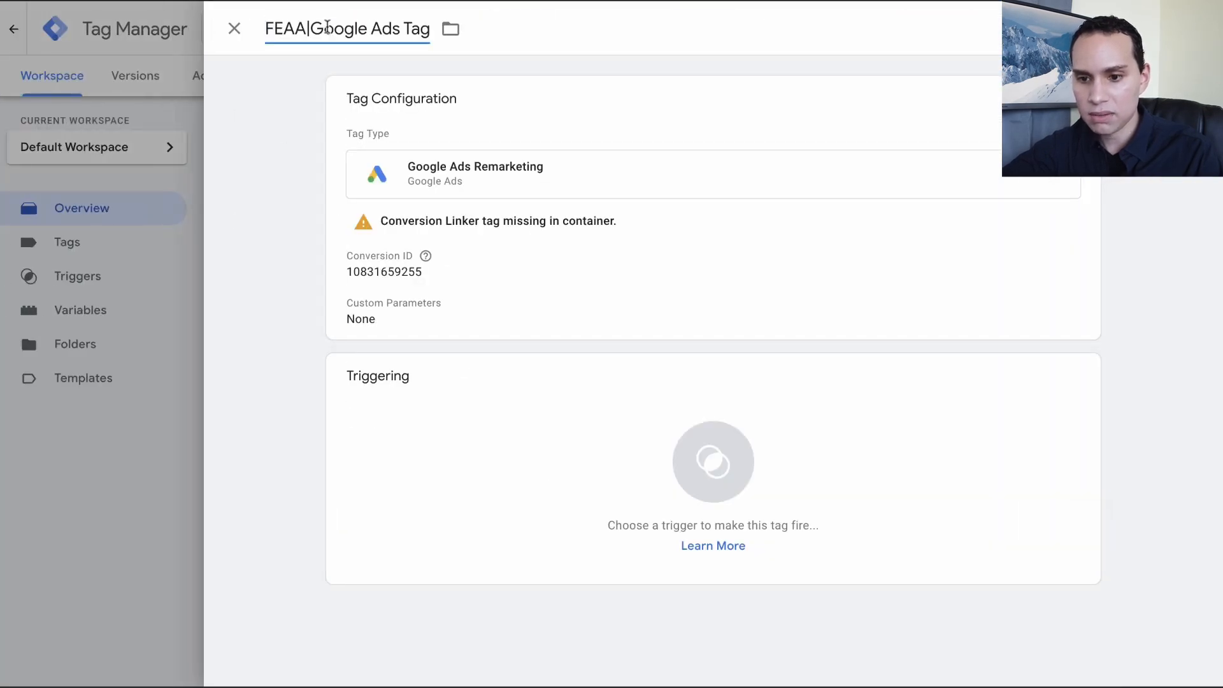
left_click(312, 28)
left_click(590, 51)
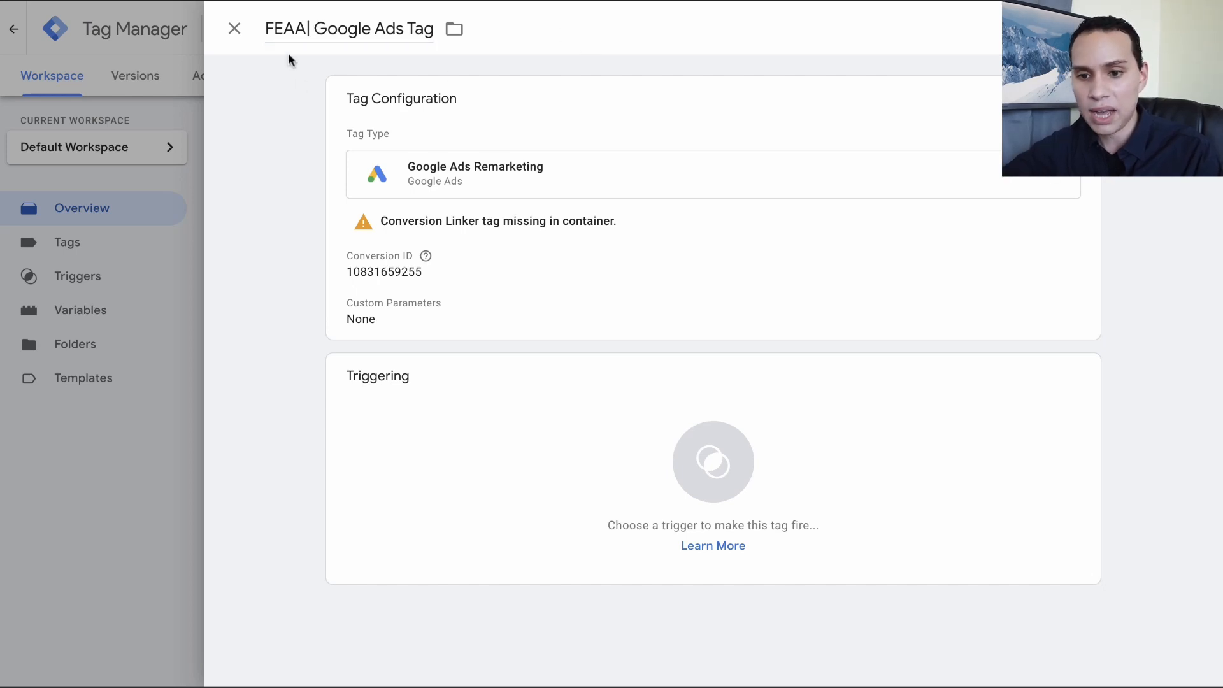
left_click_drag(267, 33, 308, 29)
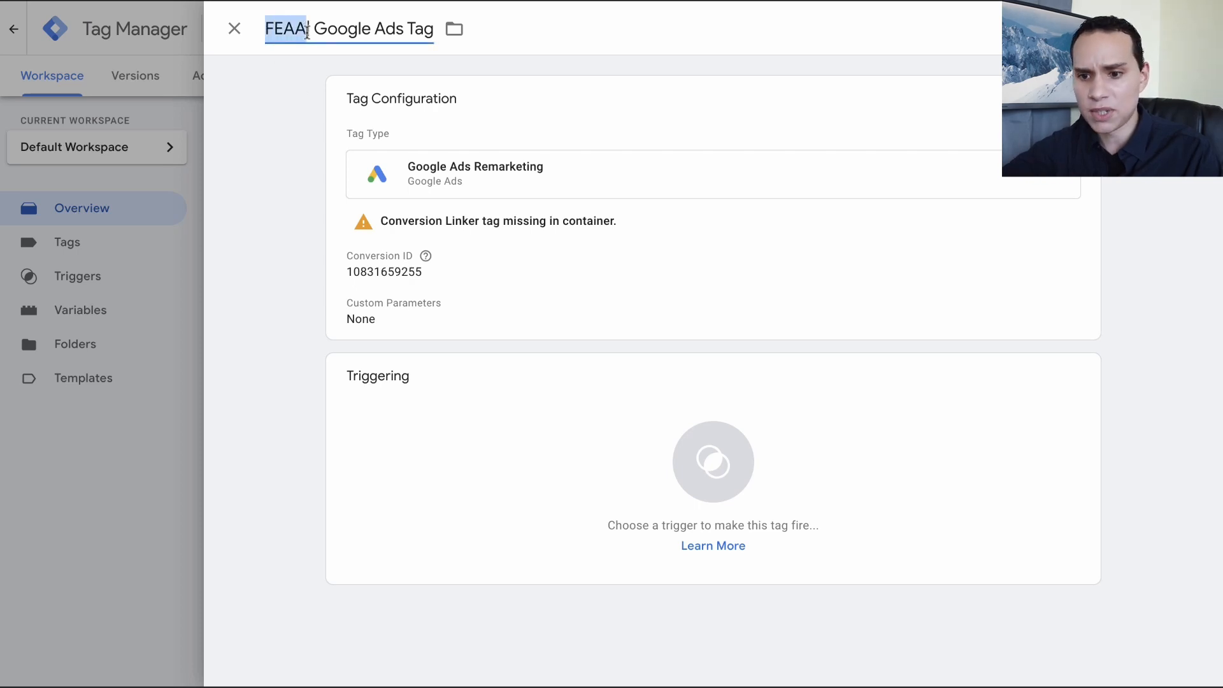
- Set All Pages as the tag's firing trigger and save the tag
left_click(478, 428)
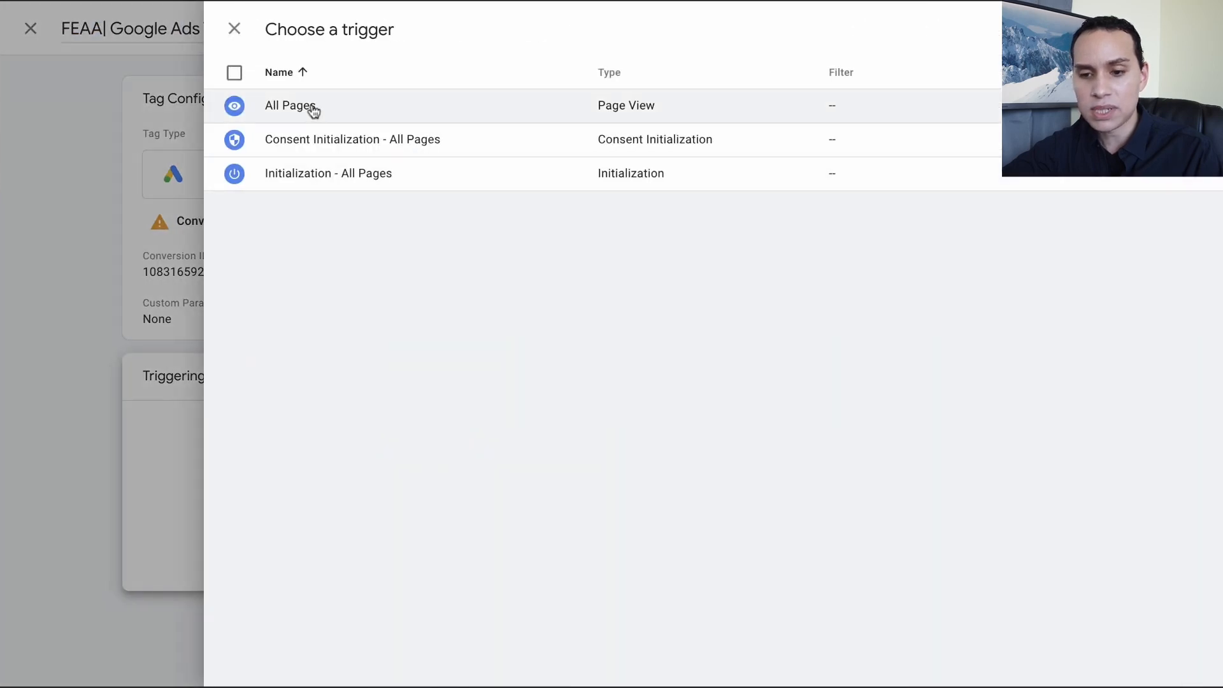
left_click(312, 107)
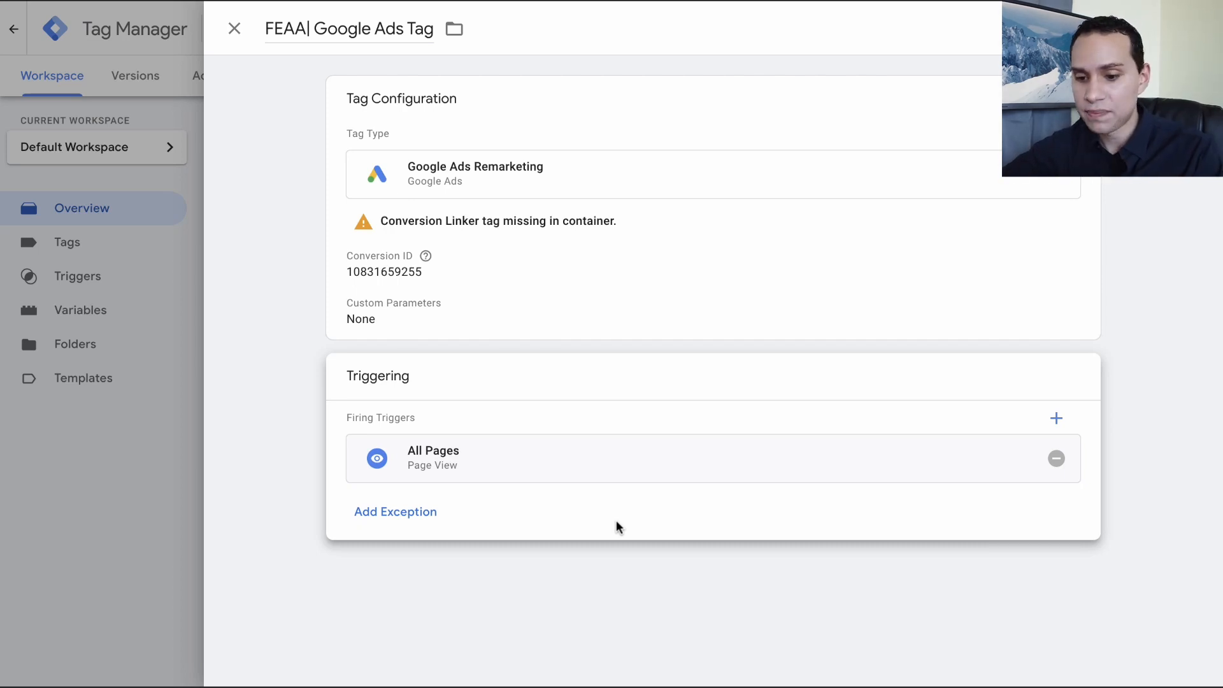
left_click(1150, 29)
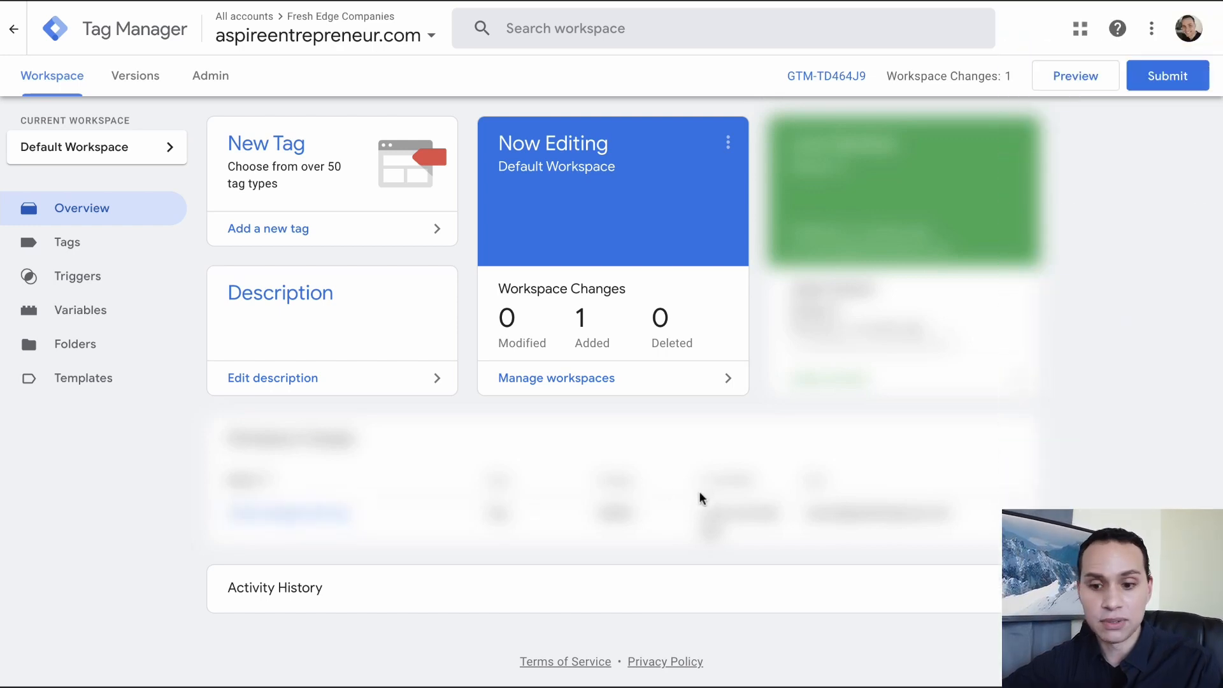
- Submit the workspace changes and name the version "FEAA| Google Ads Tag"
left_click(1167, 76)
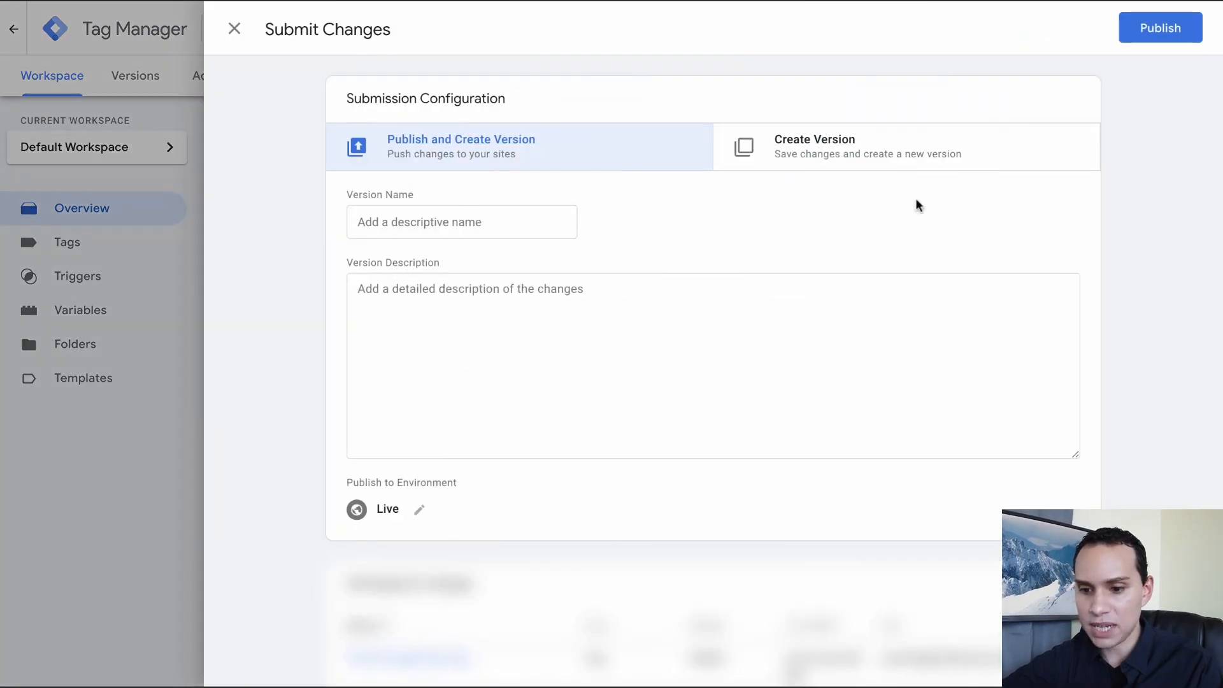
left_click(414, 214)
type("FEAA| Google Ads Tag")
left_click(392, 222)
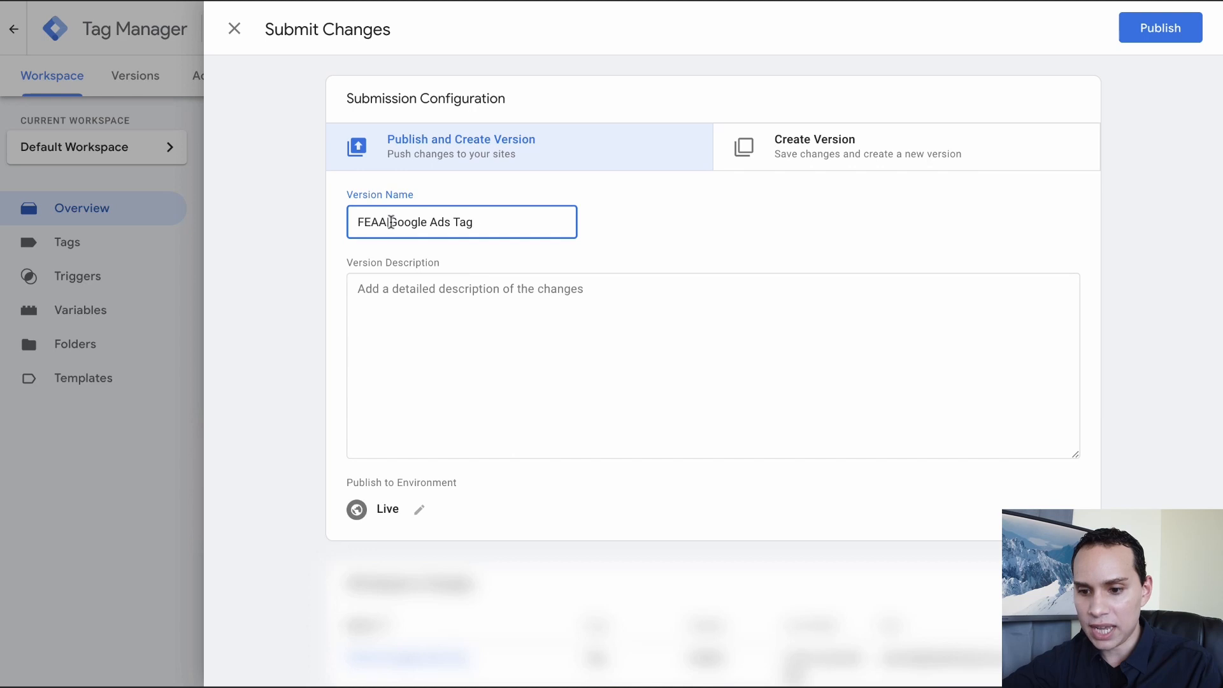
left_click(427, 295)
key("ctrl+v")
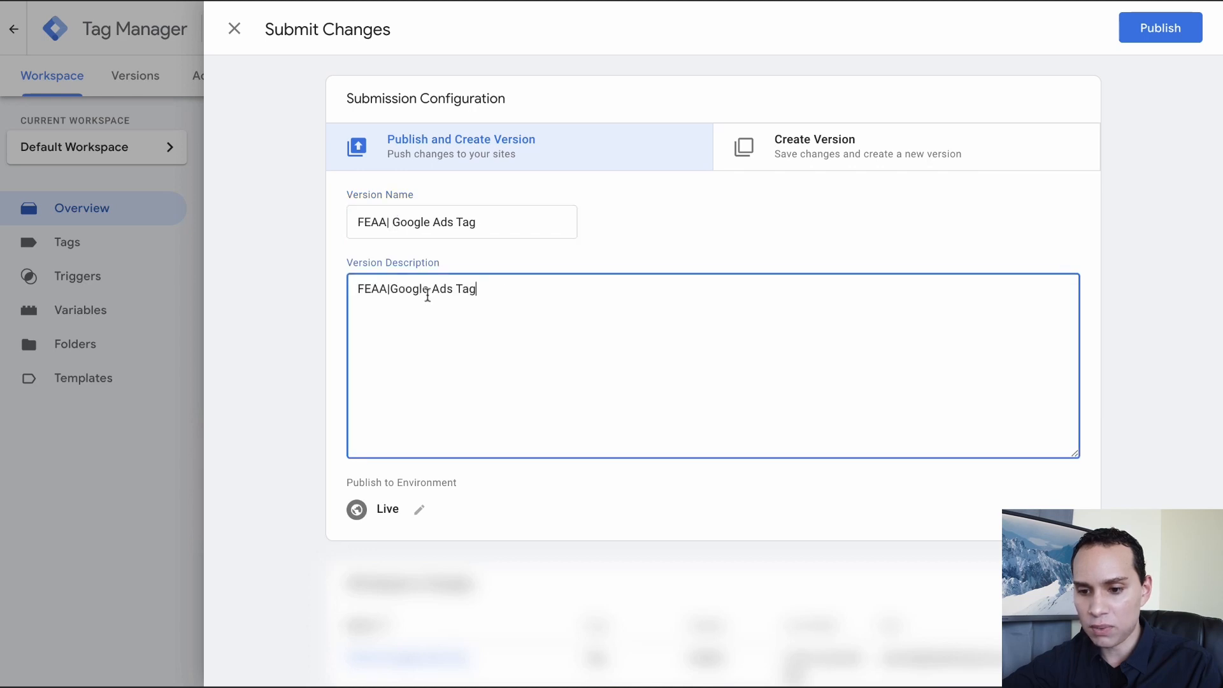
left_click(391, 289)
- Replace the version description with the worksheet's full Google Ads Tag line, including the conversion ID, and publish the version to Live
key("ctrl+Right")
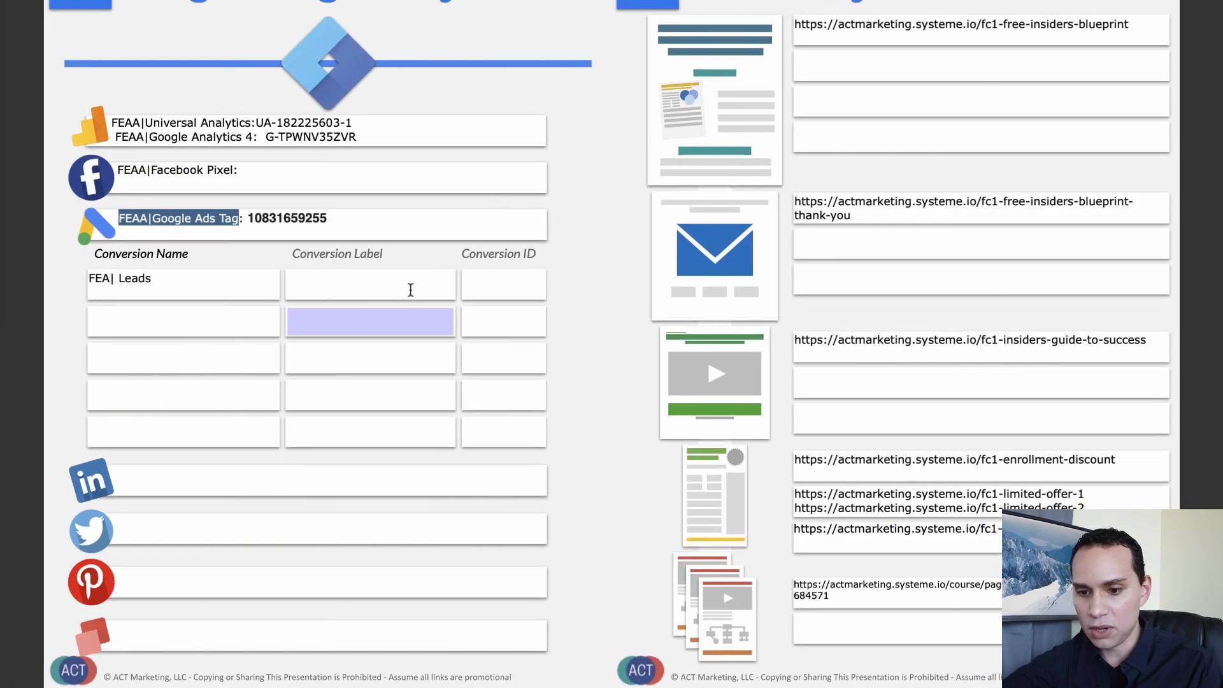
triple_click(356, 225)
key("ctrl+c")
key("ctrl+Left")
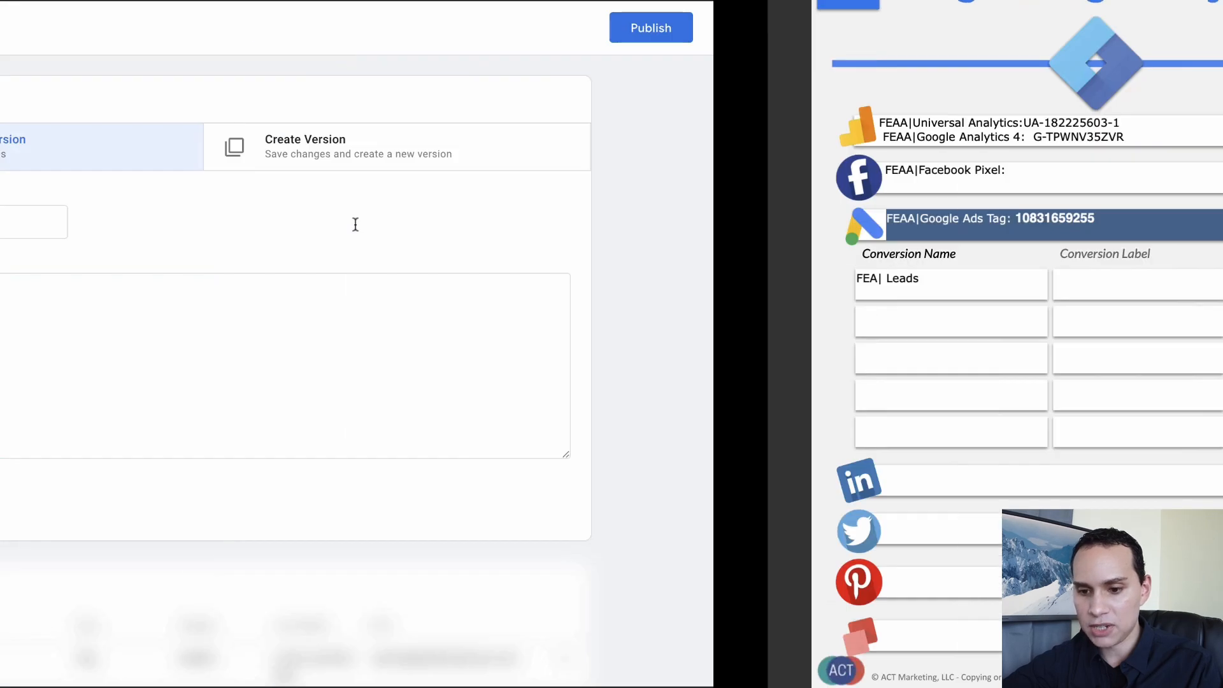
triple_click(407, 295)
key("ctrl+v")
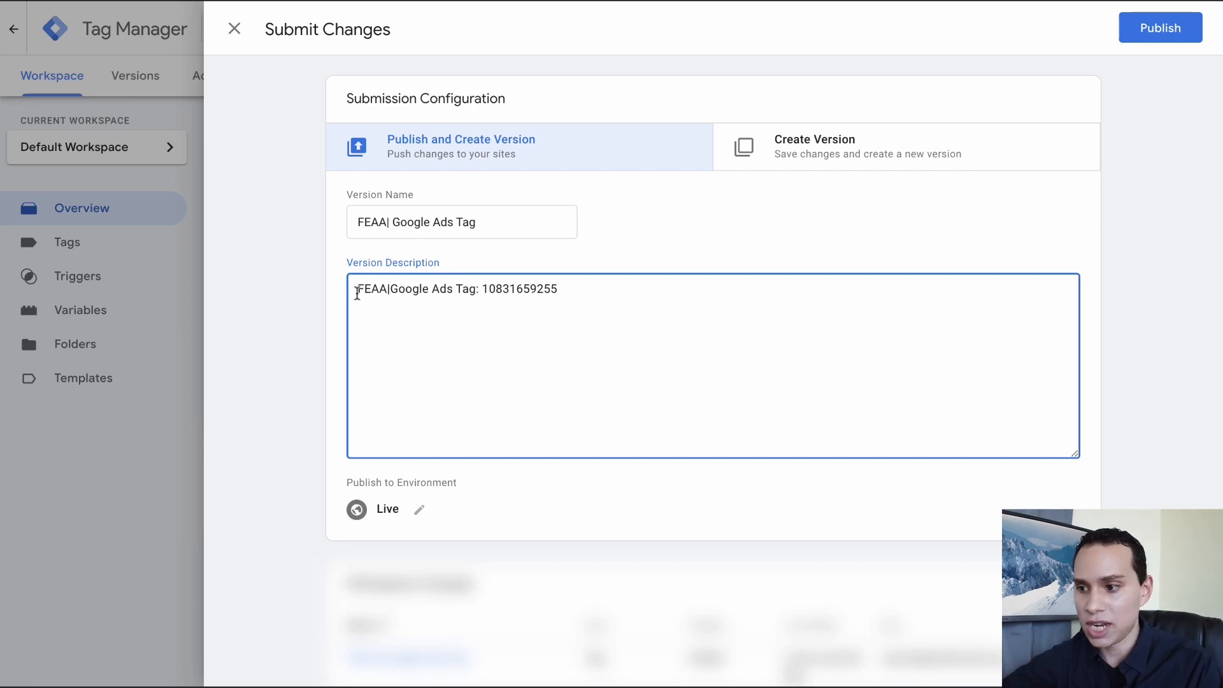
left_click(1161, 36)
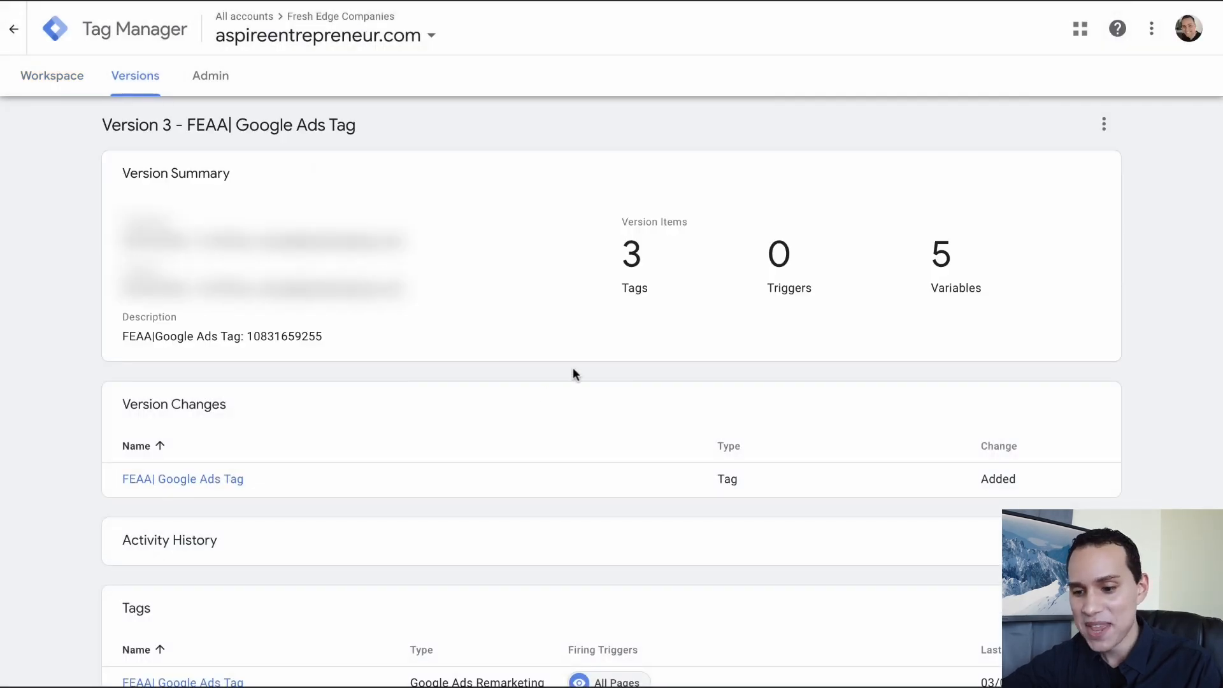
scroll(572, 366, "down", 5)
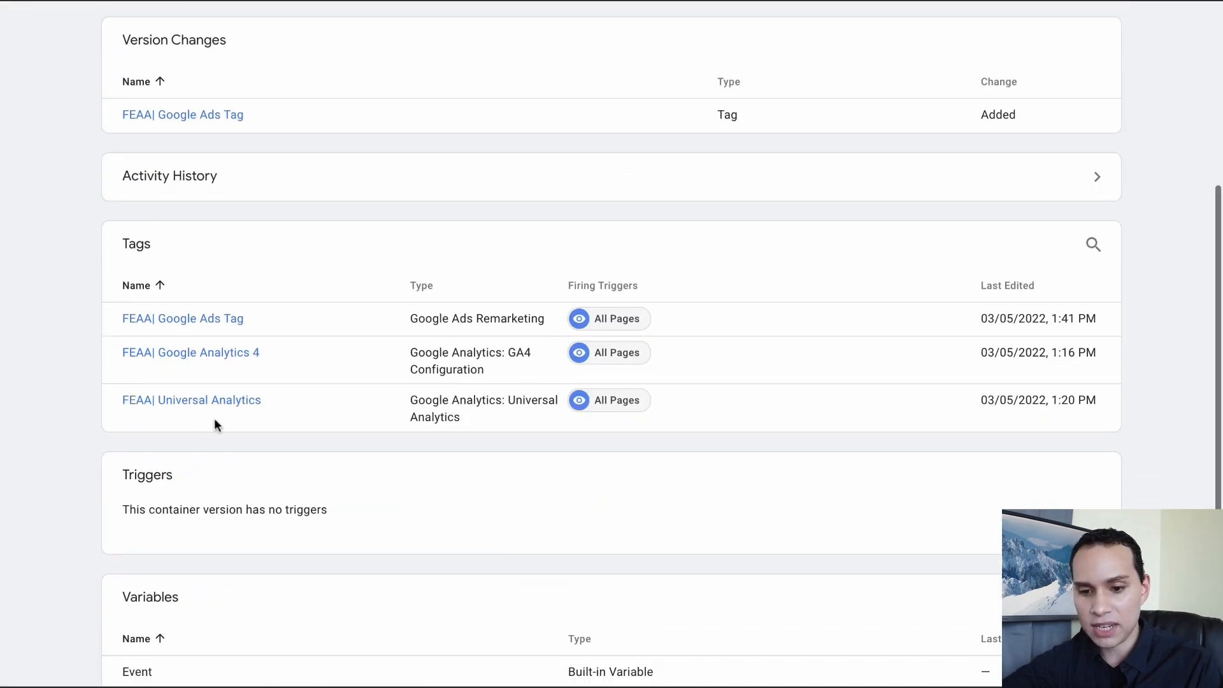
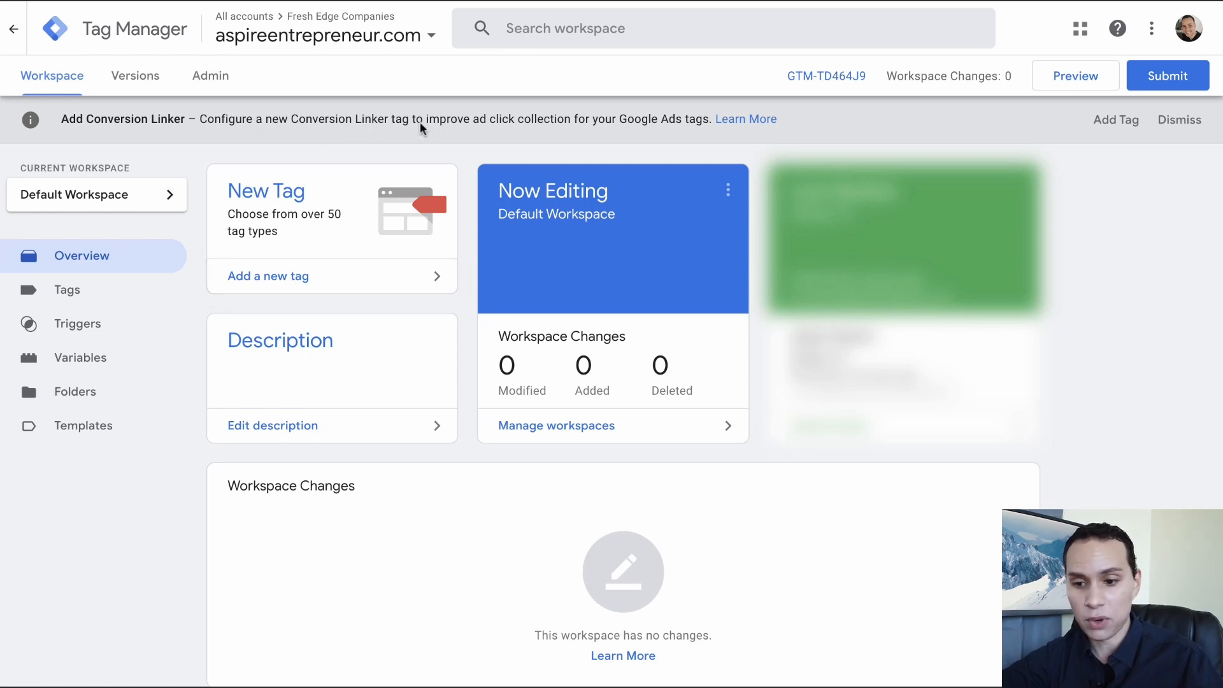
- Add another new tag in the workspace and name it "Google Ads Conversion Linker"
left_click(275, 280)
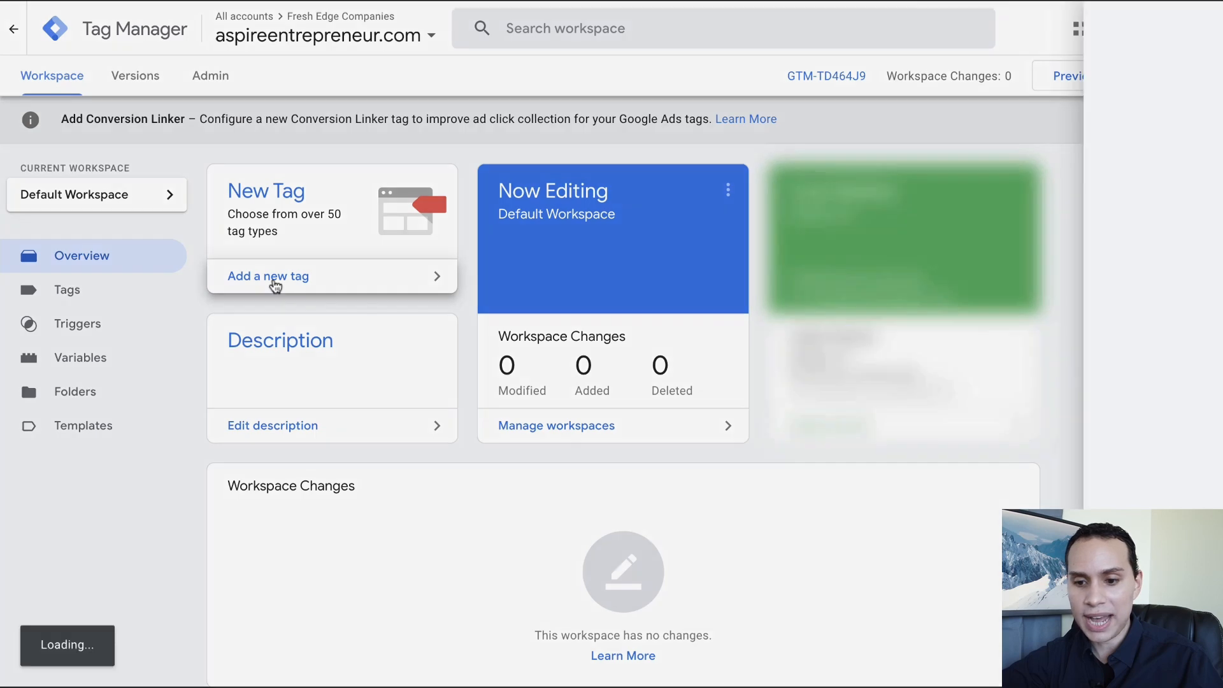
left_click(336, 28)
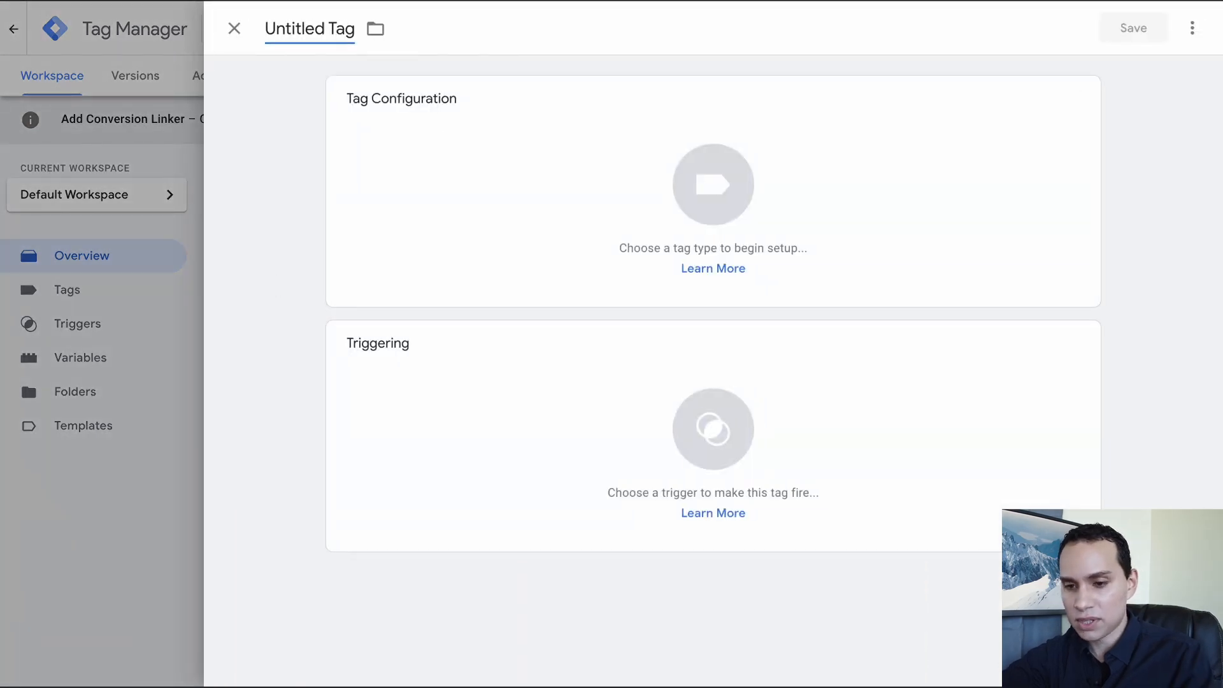
key("ctrl+a")
type("Google Ads Conversion Linker")
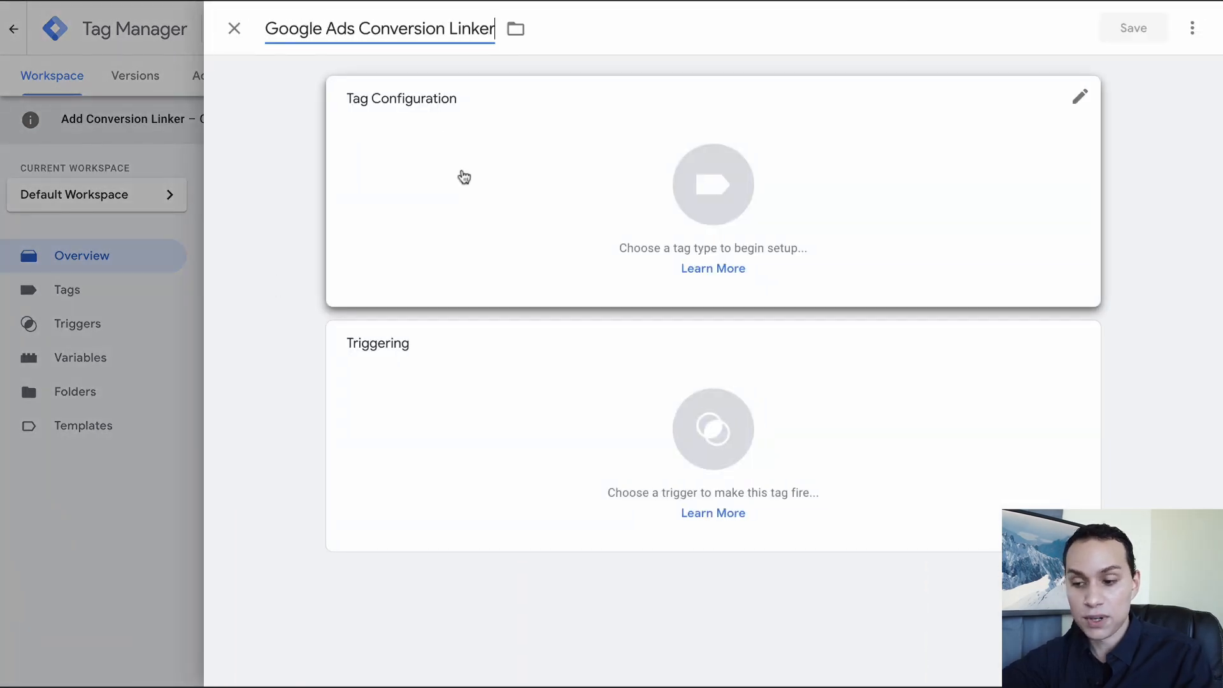
- Set the new tag's type to Conversion Linker
left_click(460, 174)
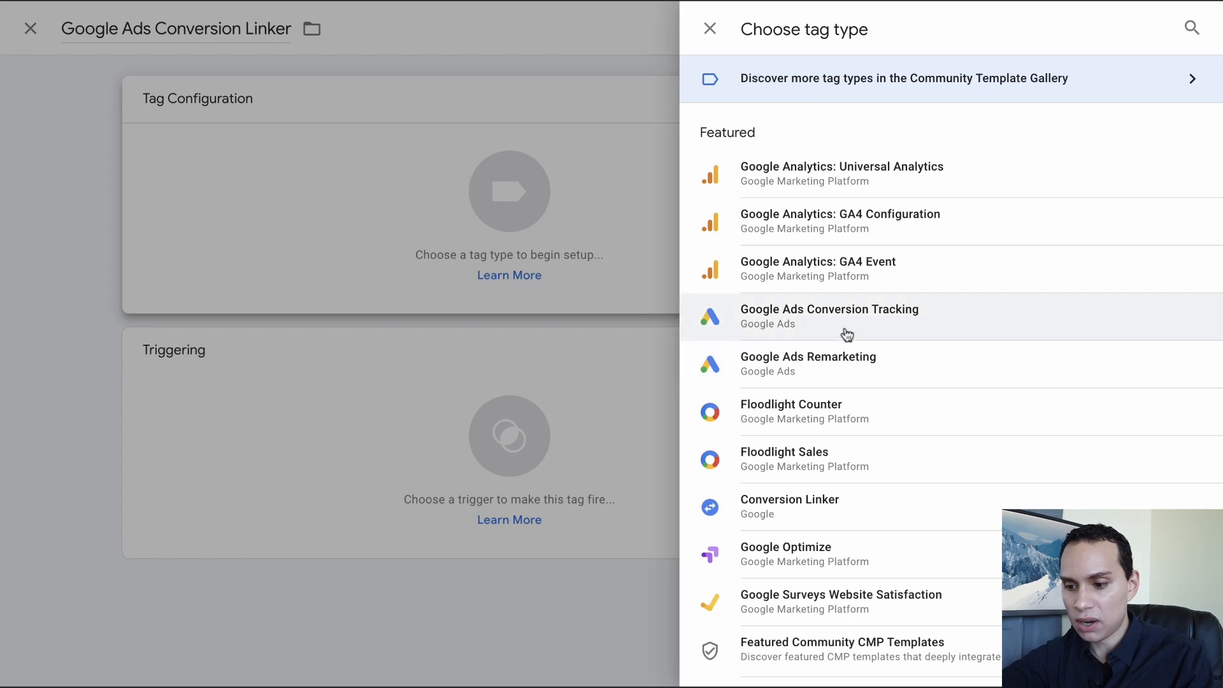
scroll(849, 338, "down", 1)
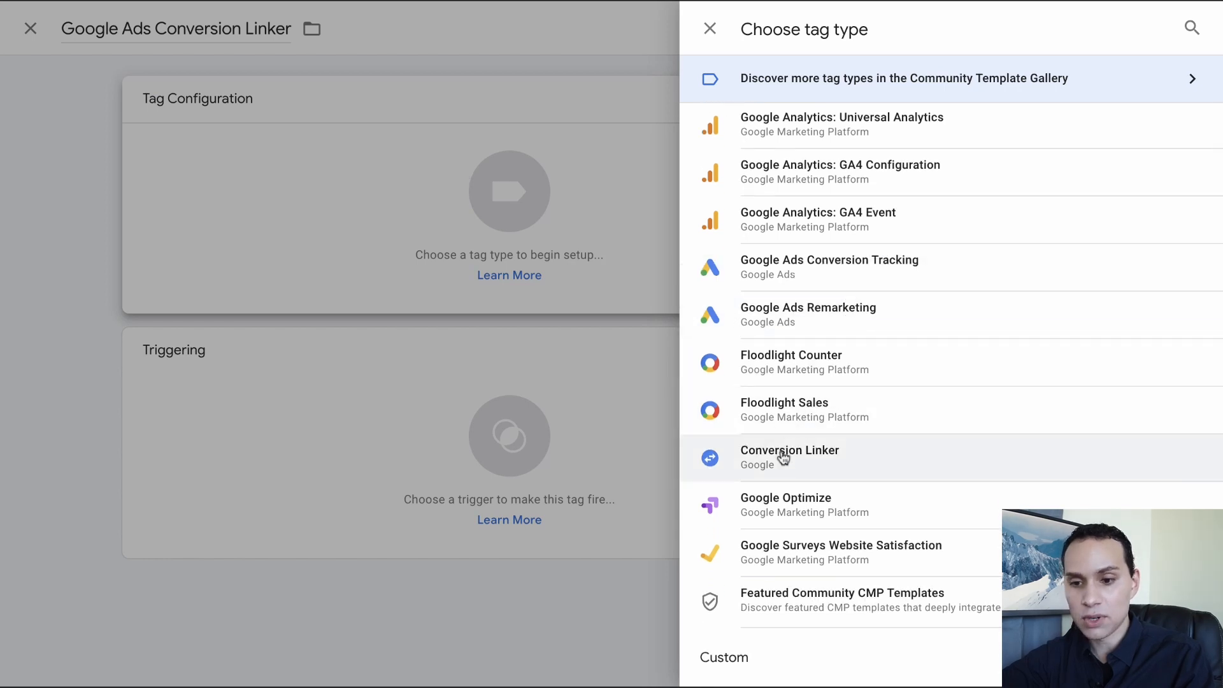
left_click(783, 456)
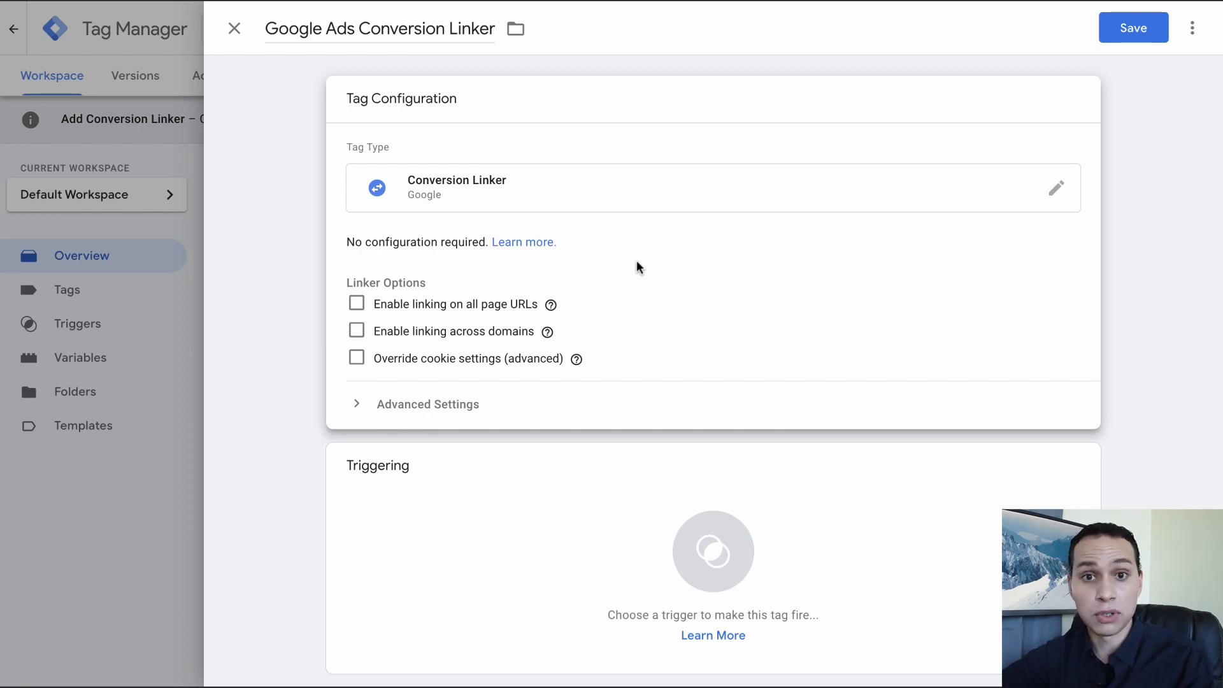
- Set All Pages as the Conversion Linker tag's firing trigger, copy the tag name and save the tag
scroll(637, 266, "down", 1)
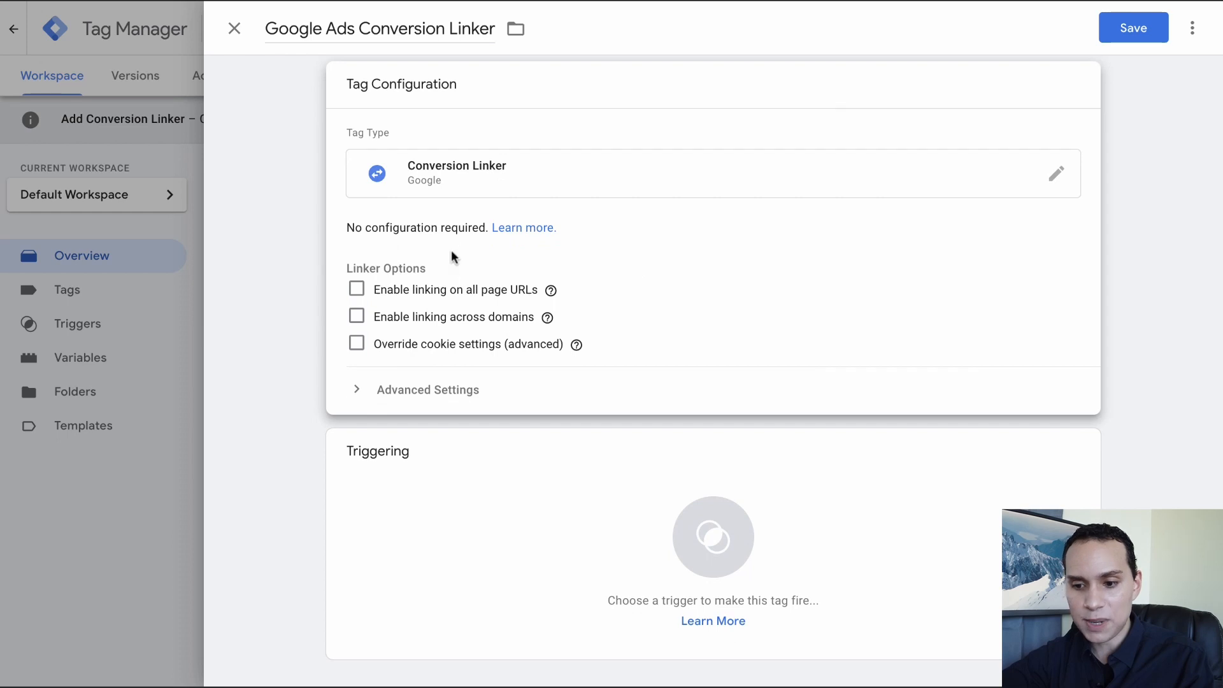
left_click(587, 524)
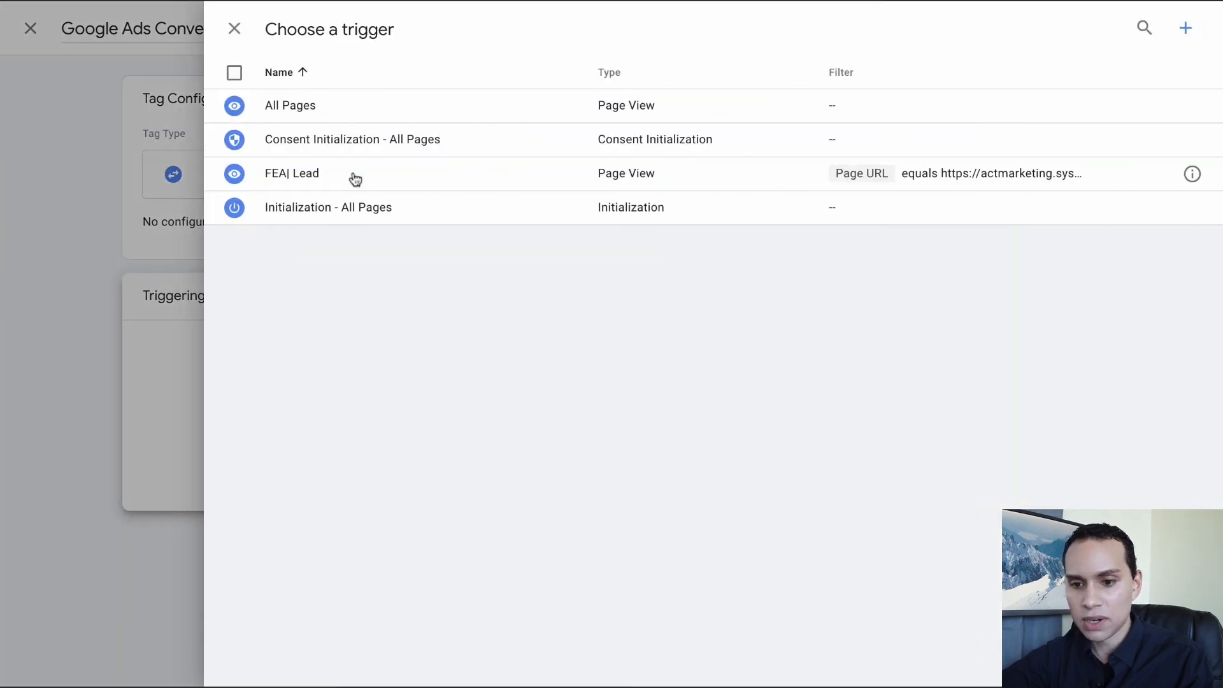
left_click(327, 110)
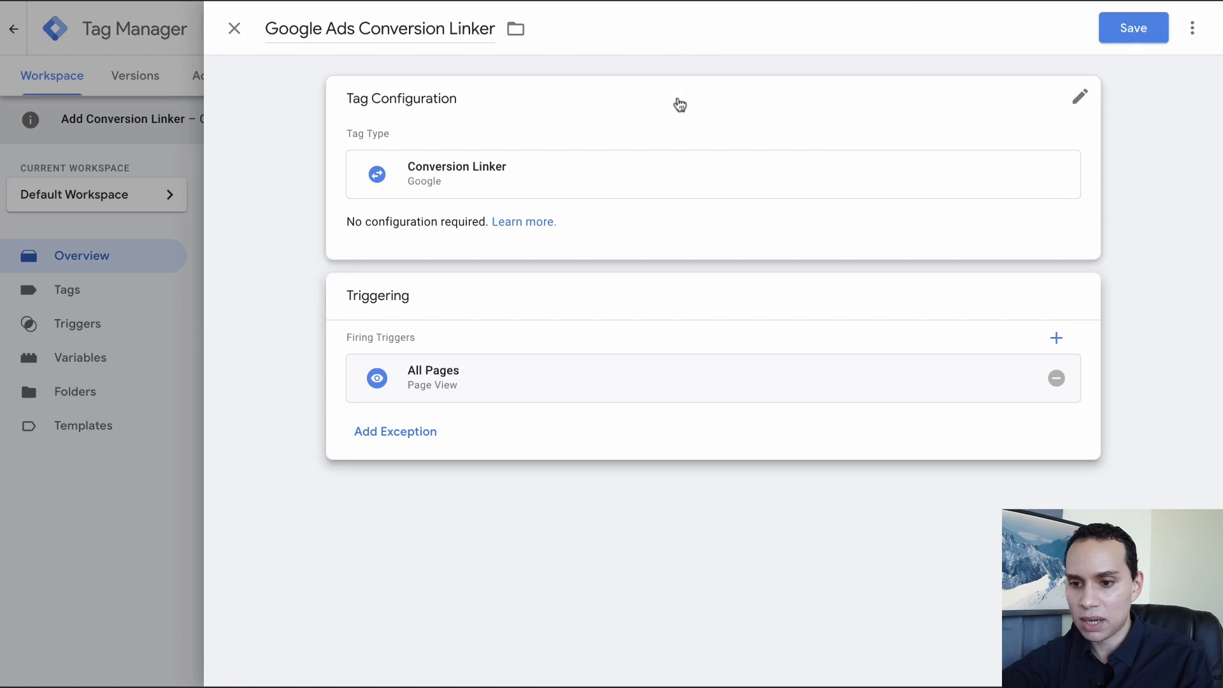
left_click(416, 29)
key("ctrl+c")
left_click(1112, 29)
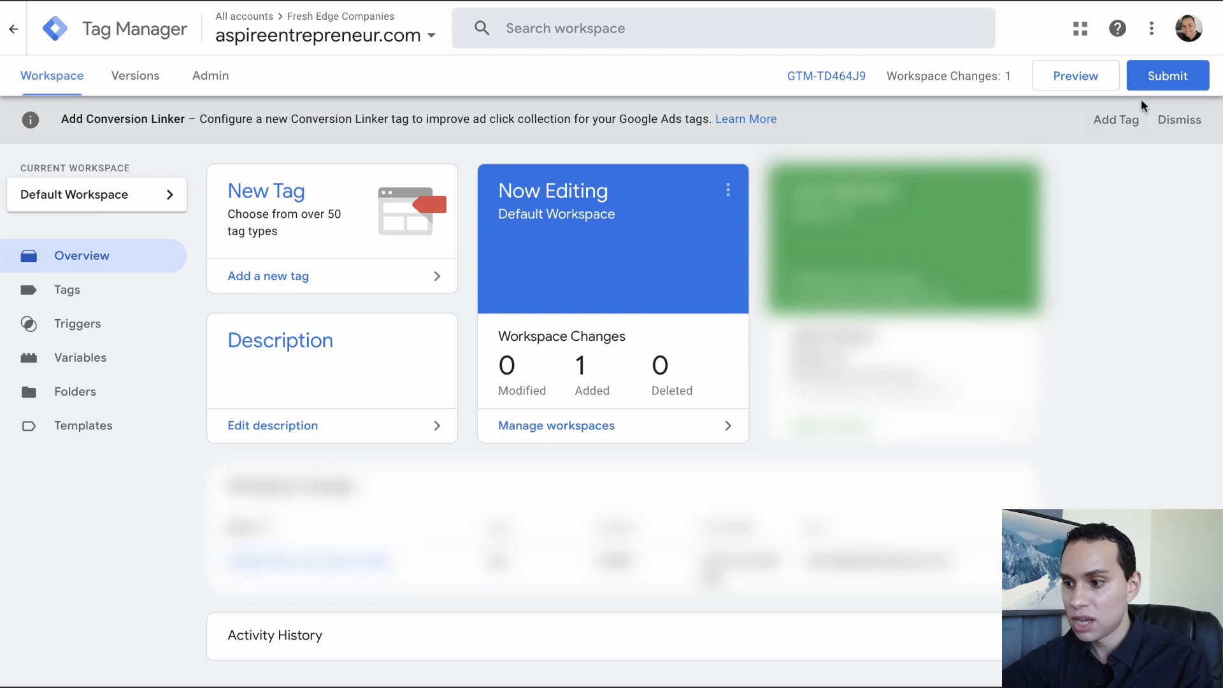
- Submit the workspace changes with "Google Ads Conversion Linker" as both version name and version description
left_click(1165, 76)
left_click(472, 231)
key("ctrl+v")
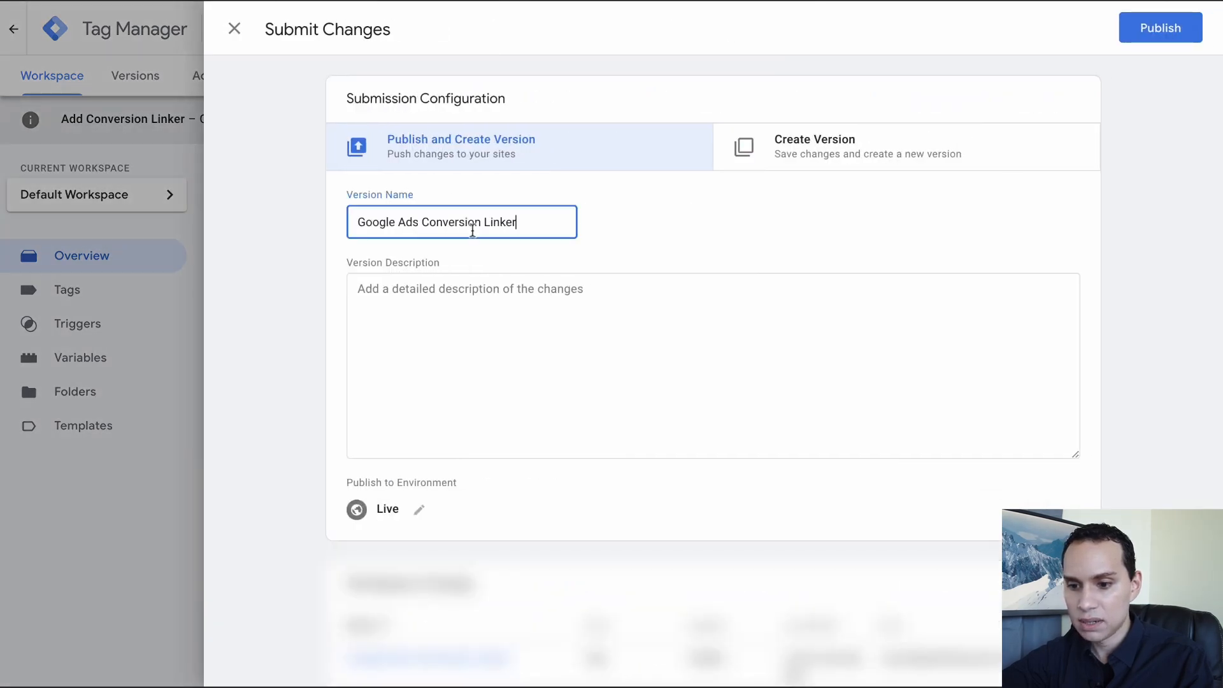
left_click(456, 338)
key("ctrl+v")
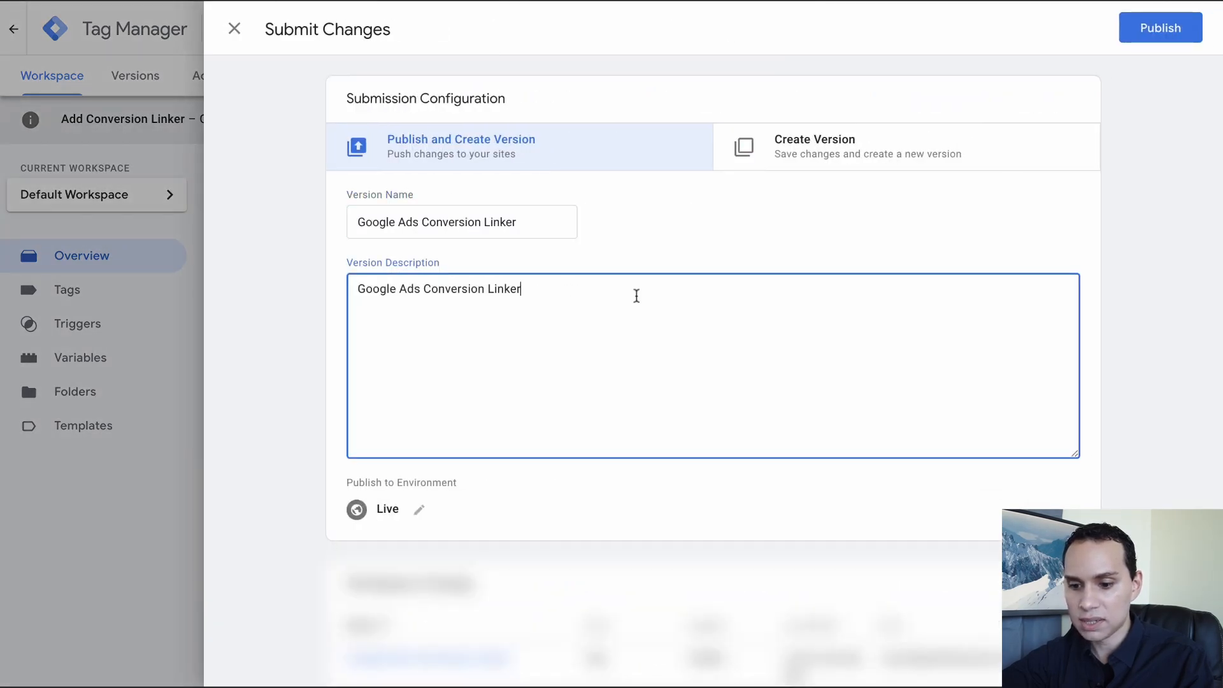
- Publish the Google Ads Conversion Linker version to the Live environment and return to the workspace overview
left_click(1158, 40)
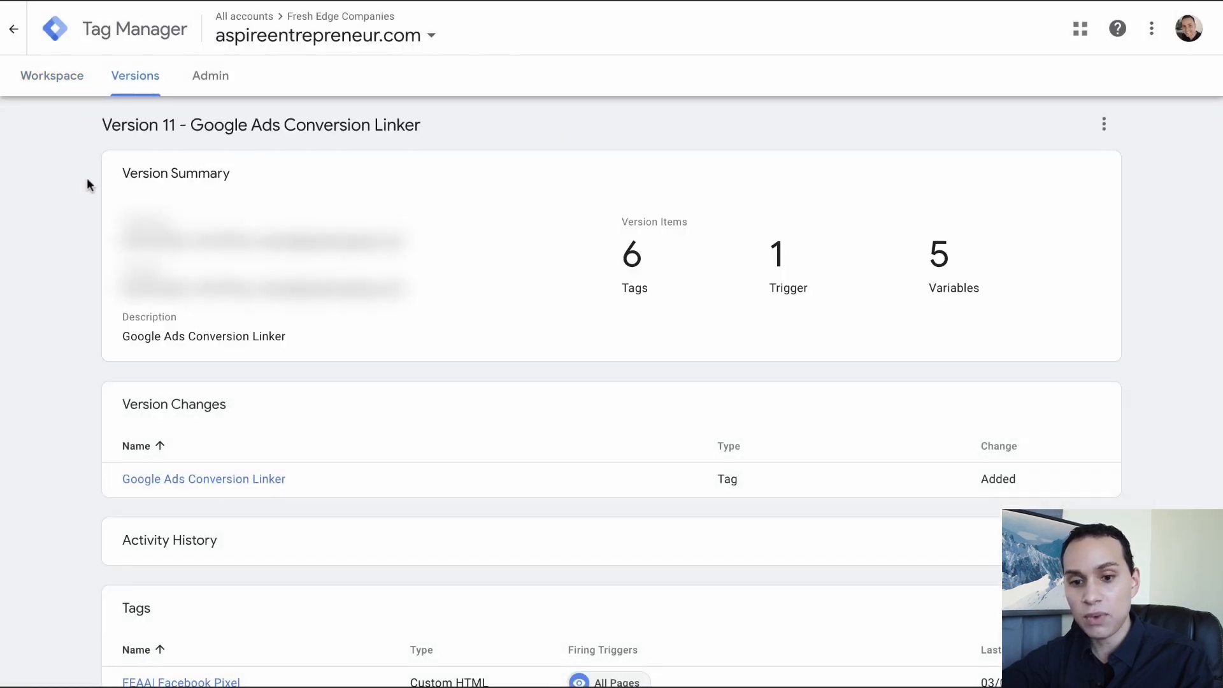
left_click(61, 84)
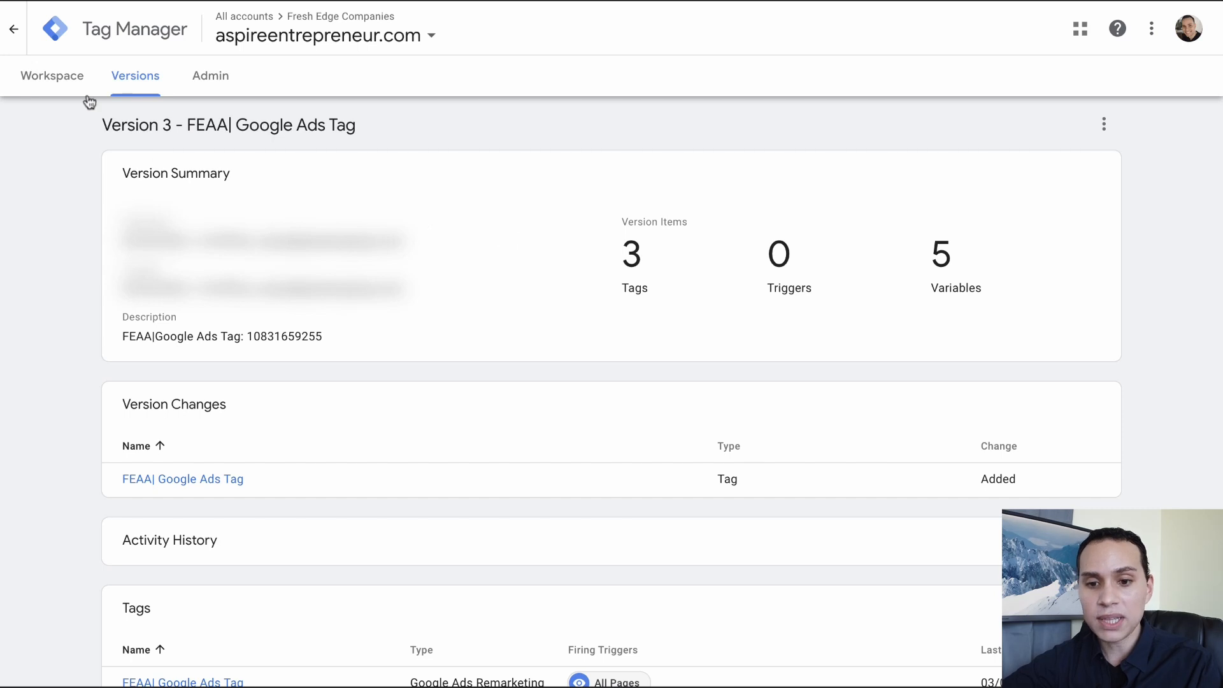
left_click(55, 77)
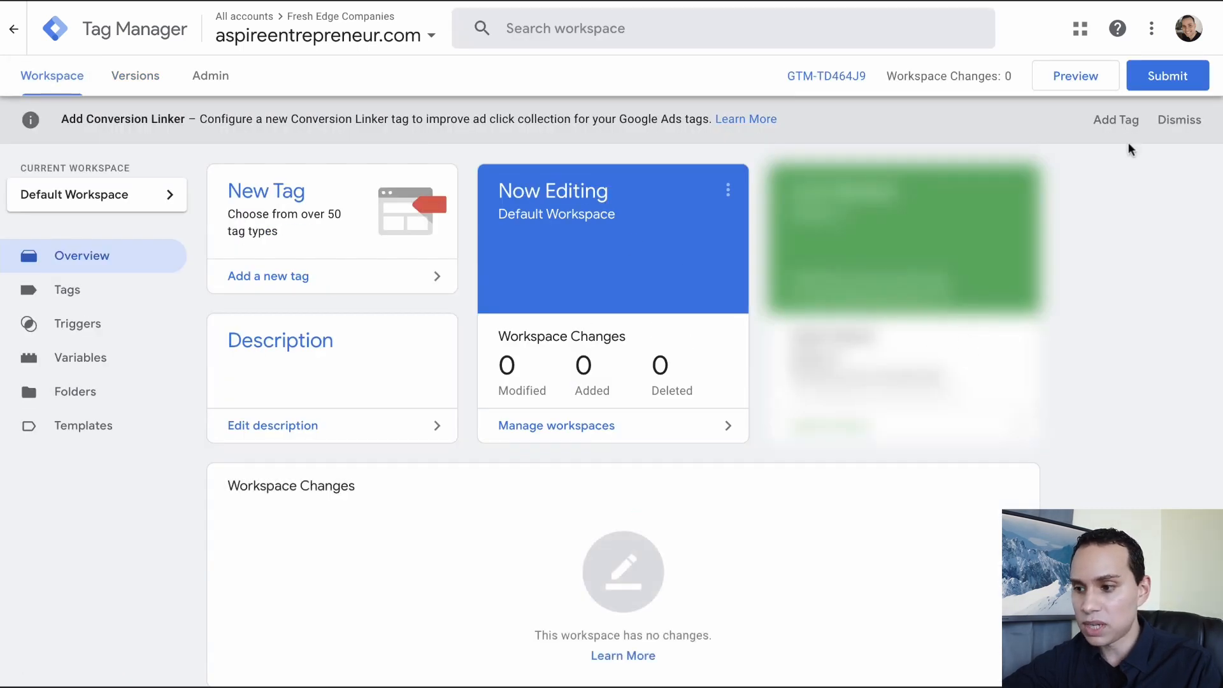
left_click(1088, 77)
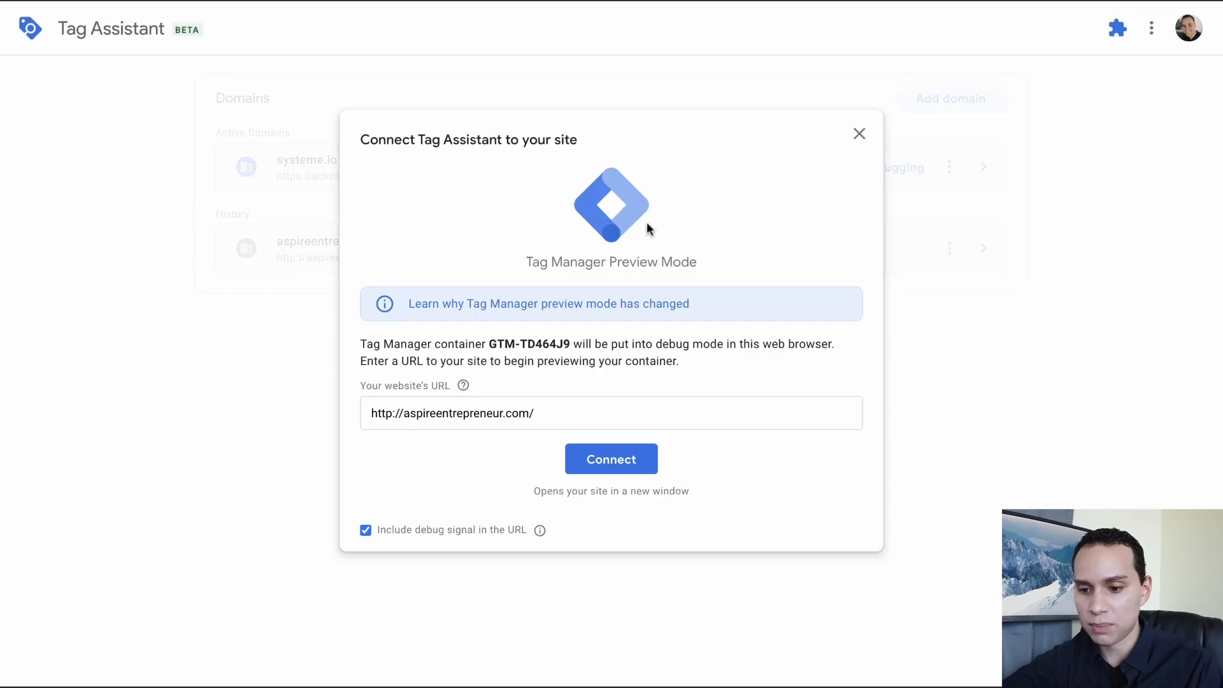
left_click(417, 419)
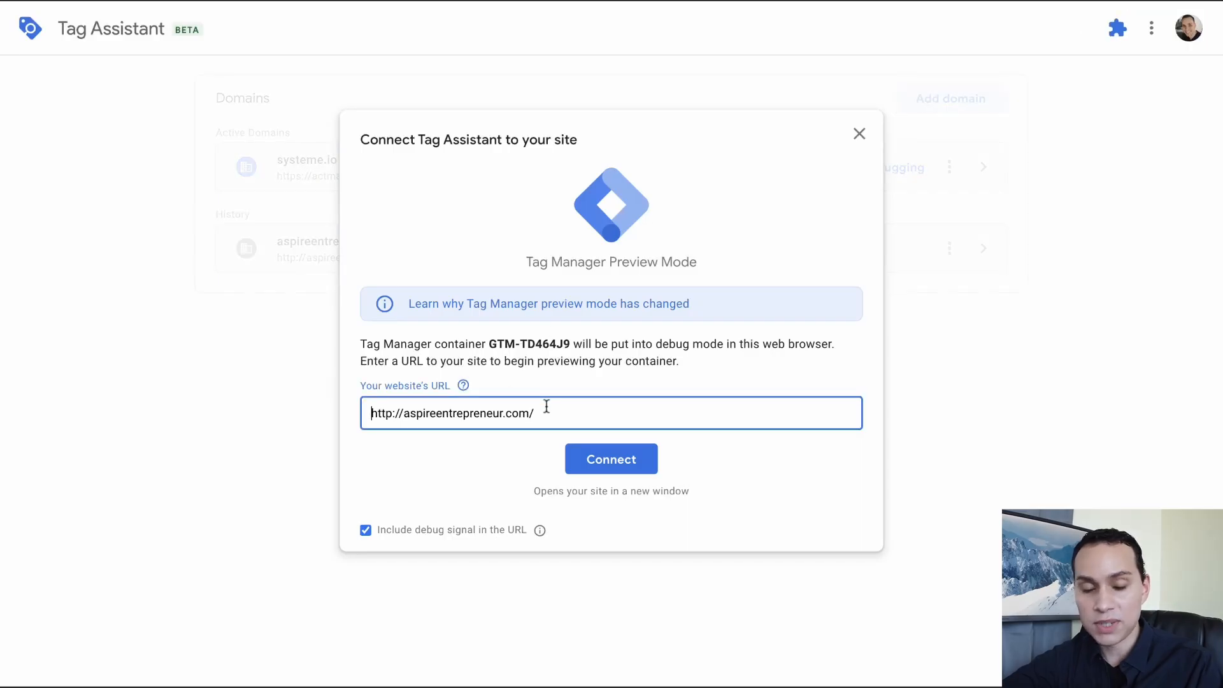
left_click(619, 459)
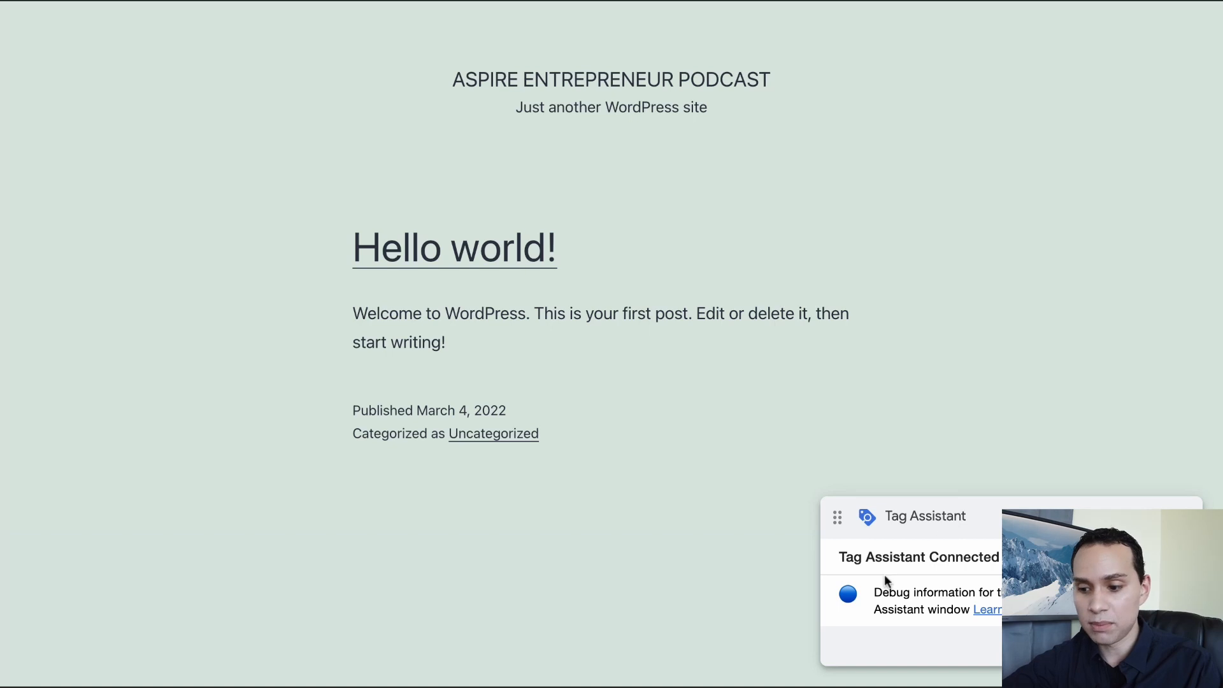
key("ctrl+shift+Tab")
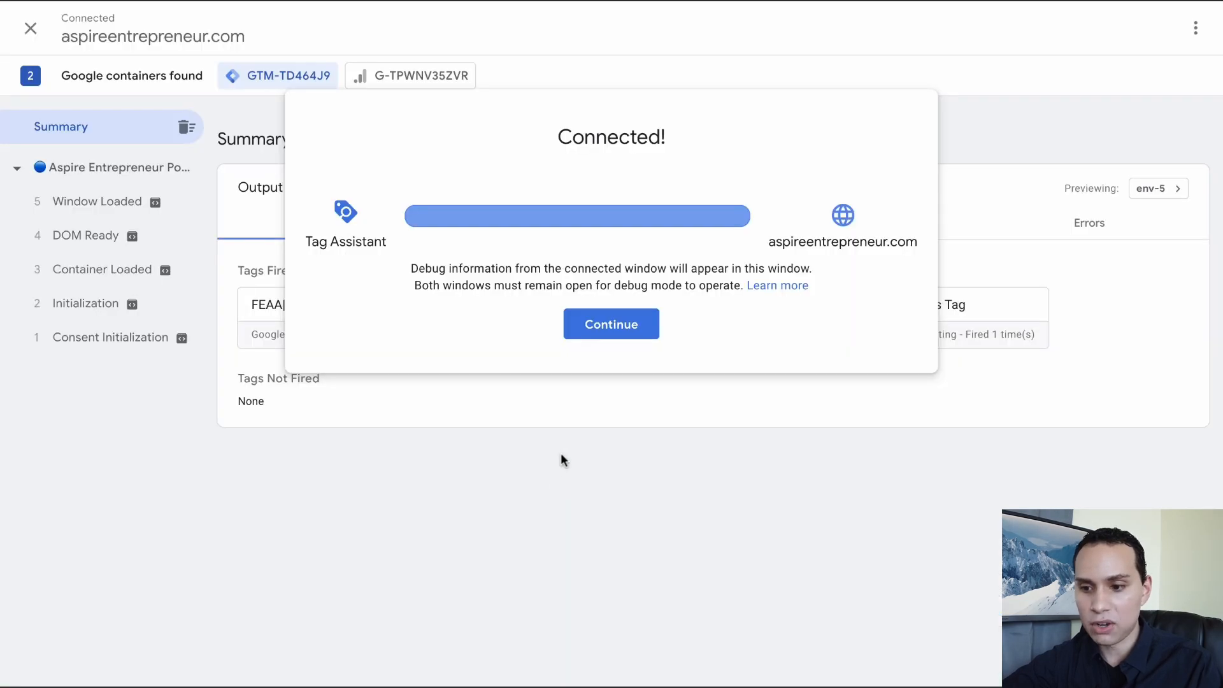
left_click(611, 325)
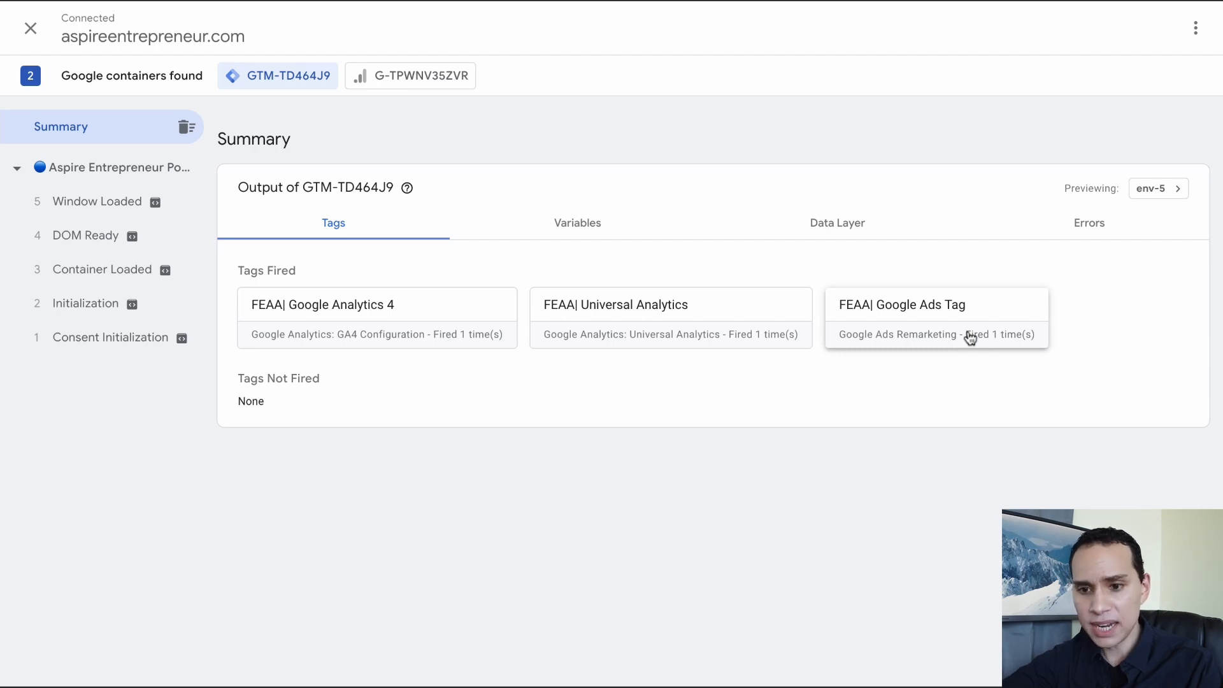
- Check the previewed site and inspect the details of the fired "FEAA| Google Ads Tag" in the debug summary
key("ctrl+Tab")
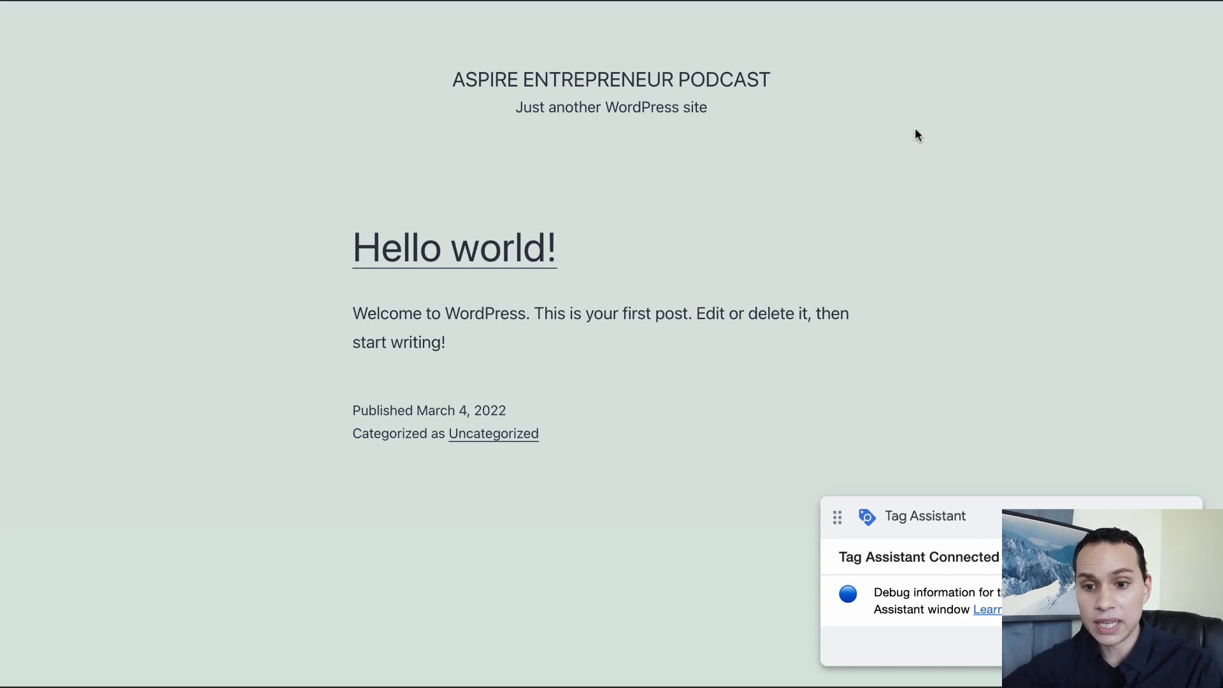
key("ctrl+shift+Tab")
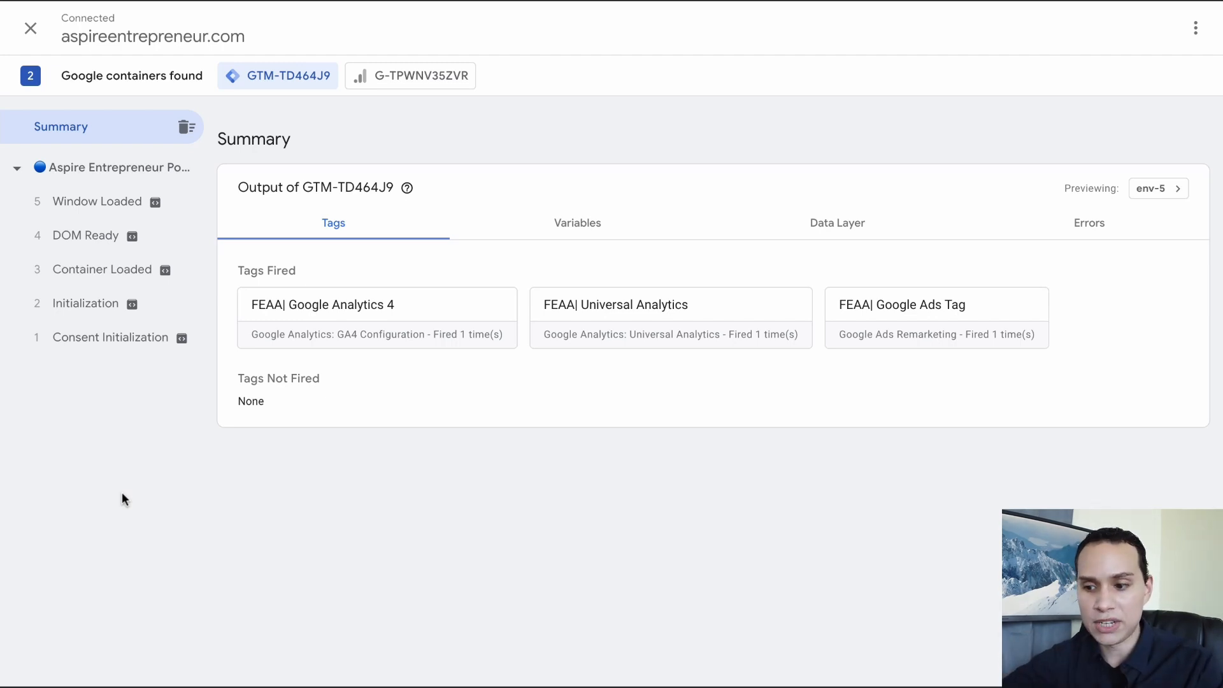
left_click(872, 327)
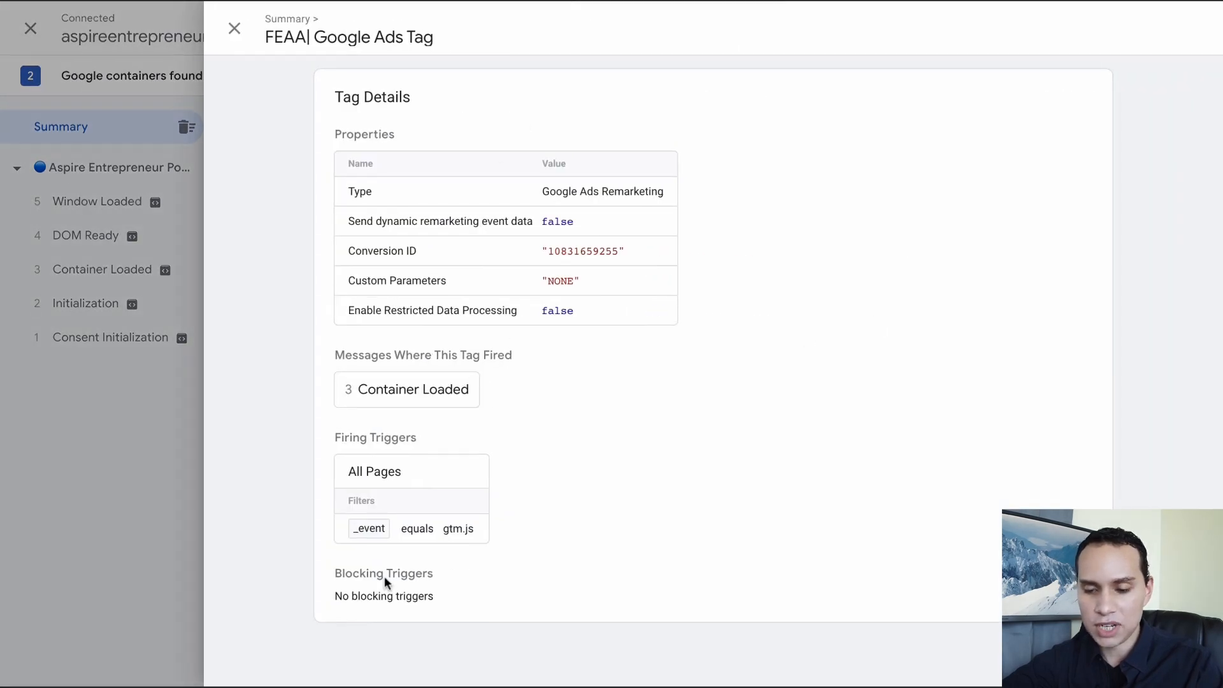
left_click(134, 442)
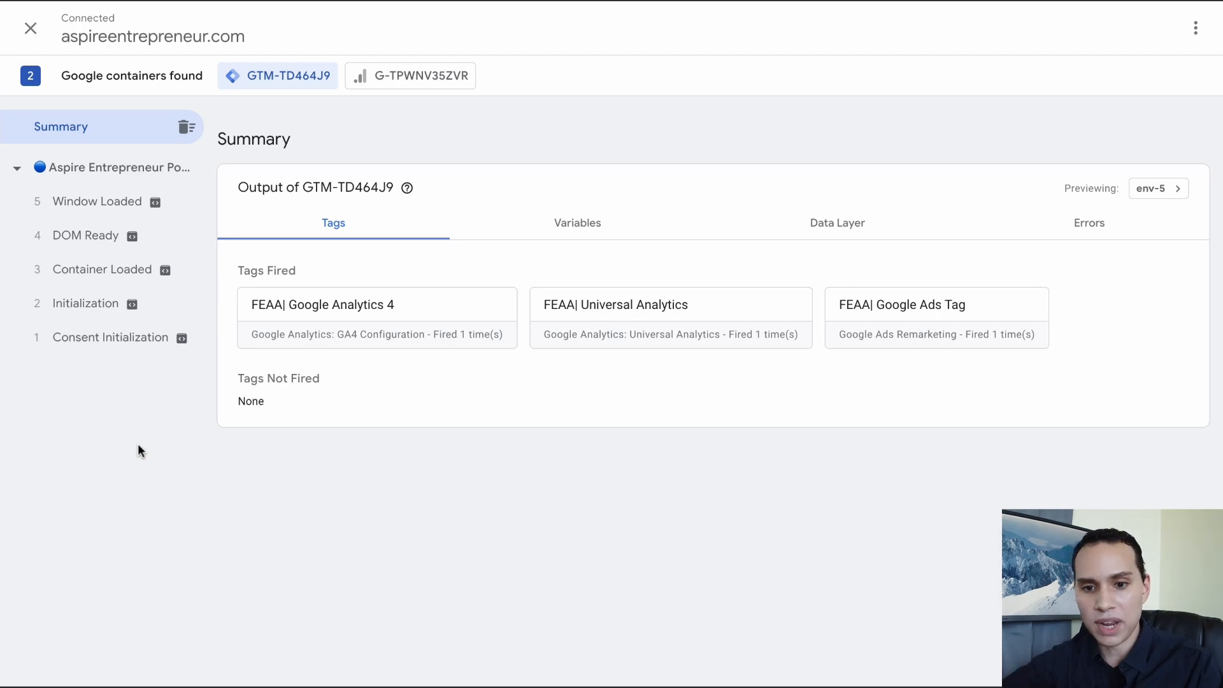
- Stop the debugging session and check the Google Ads tag under Your data sources in Google Ads
left_click(29, 30)
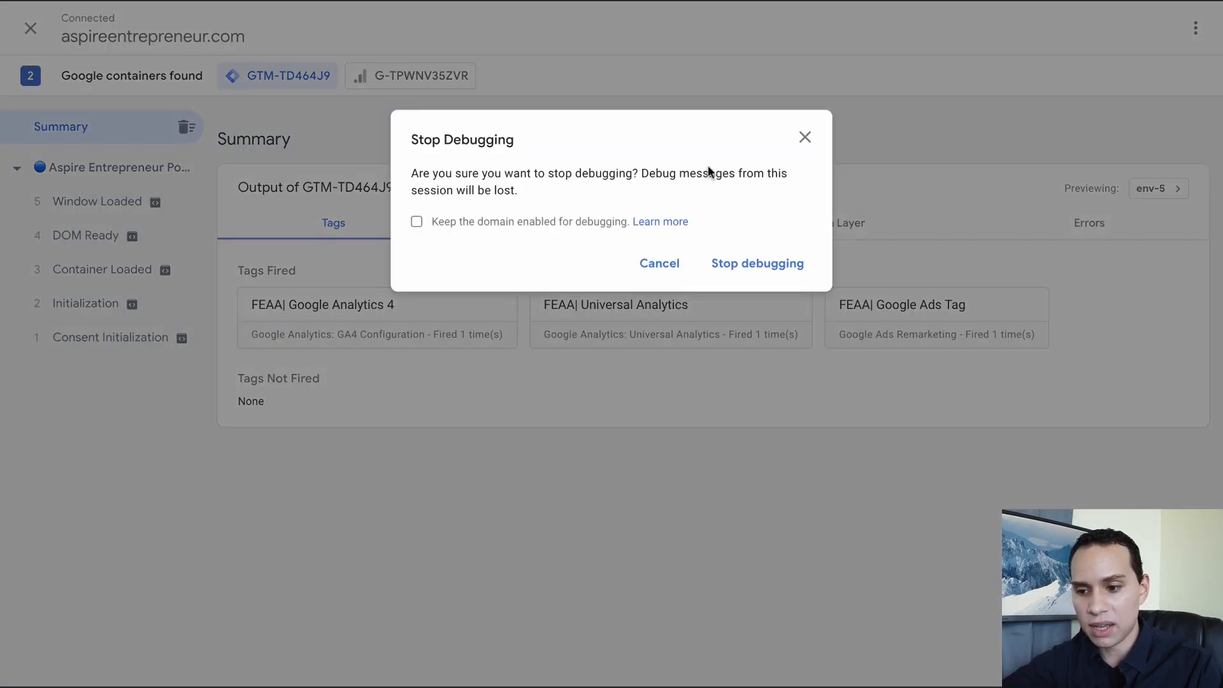
left_click(734, 264)
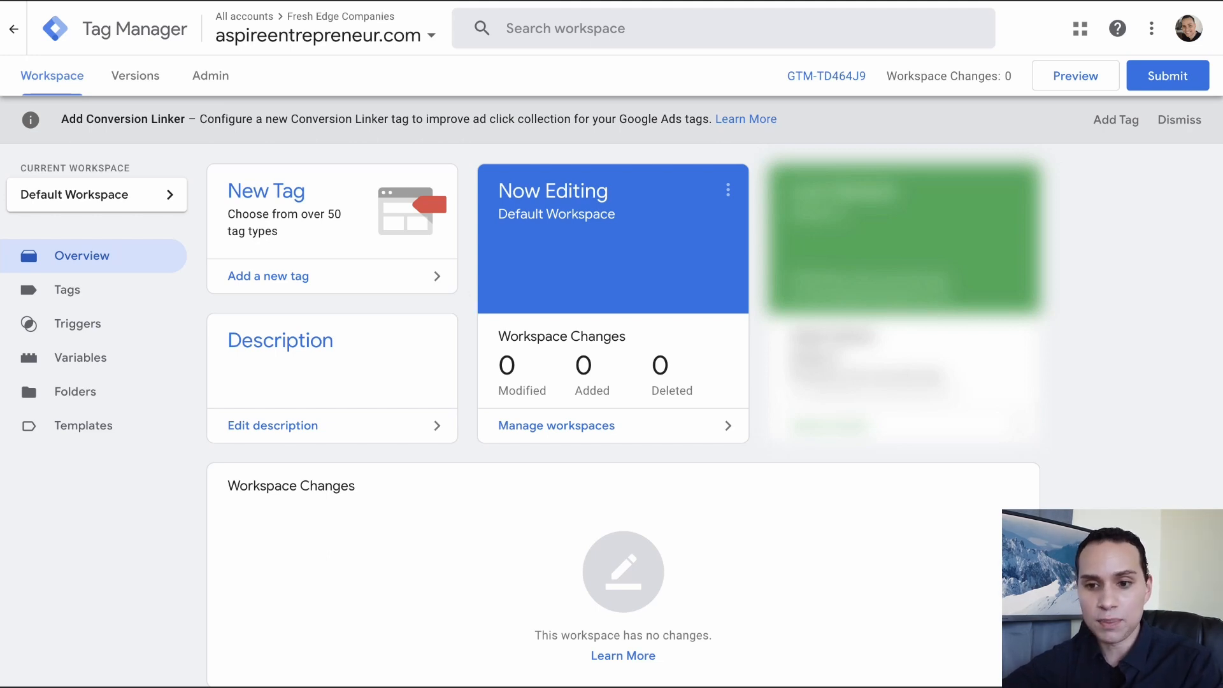
left_click(357, 1)
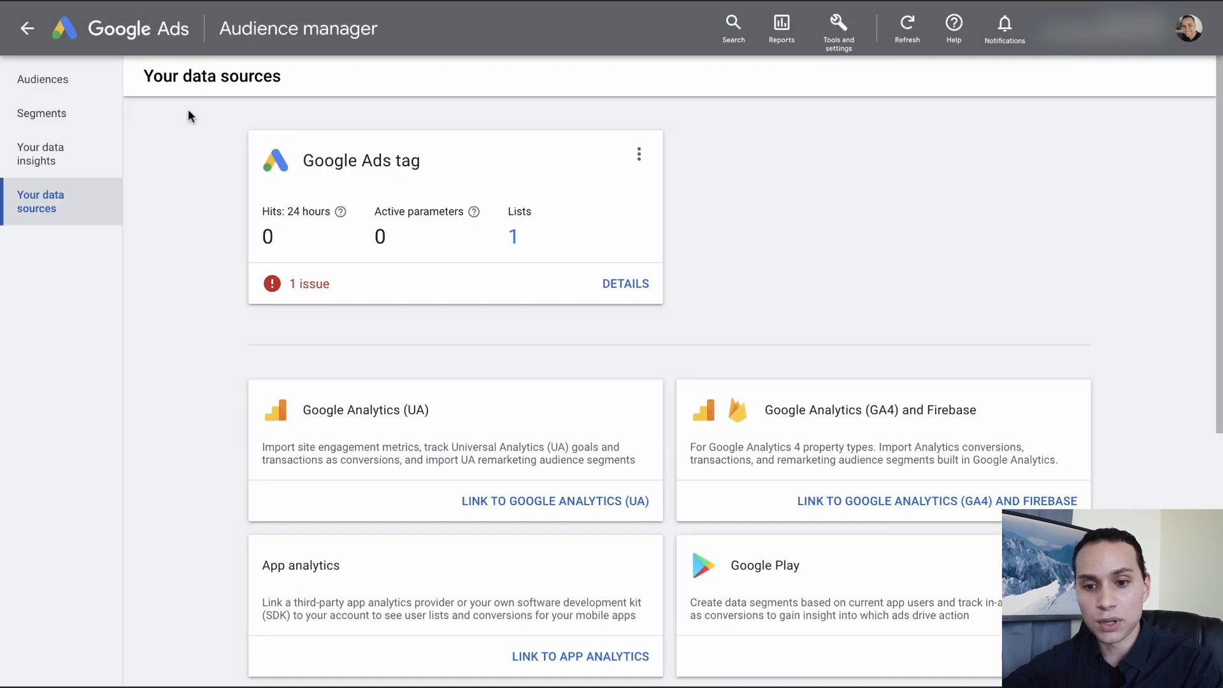
left_click(35, 31)
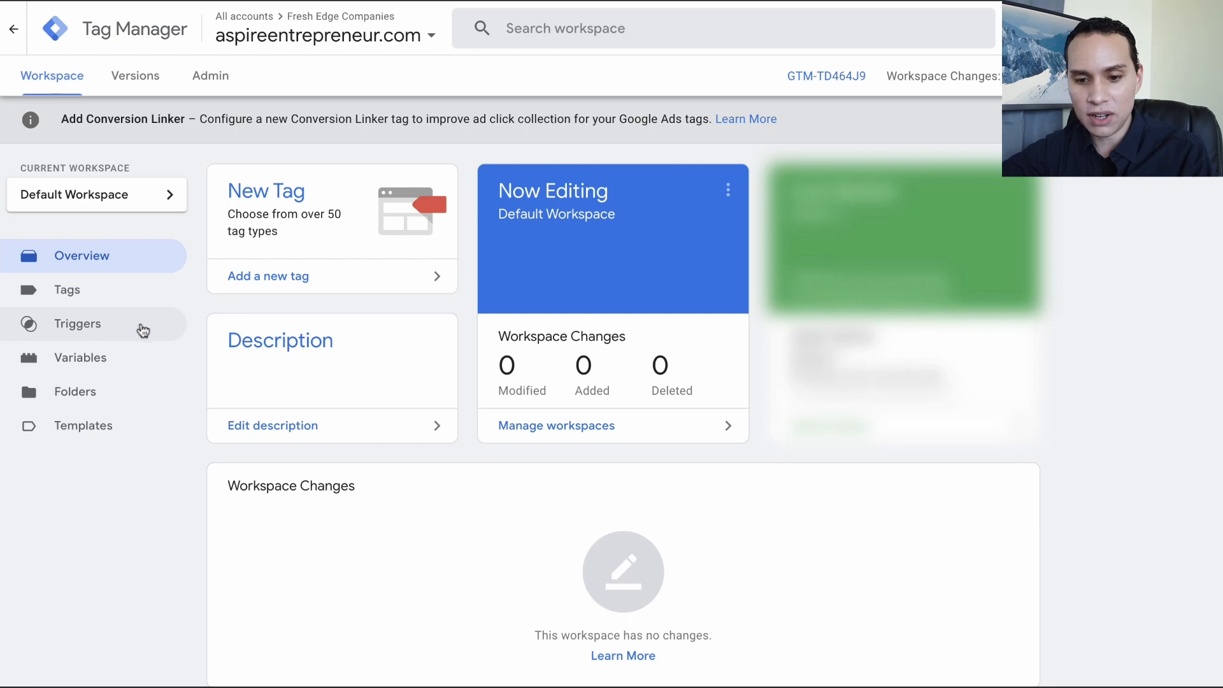
- Bring up the container's triggers in Tag Manager and review the Facebook Ads Audit opt-in page with its email form
left_click(136, 329)
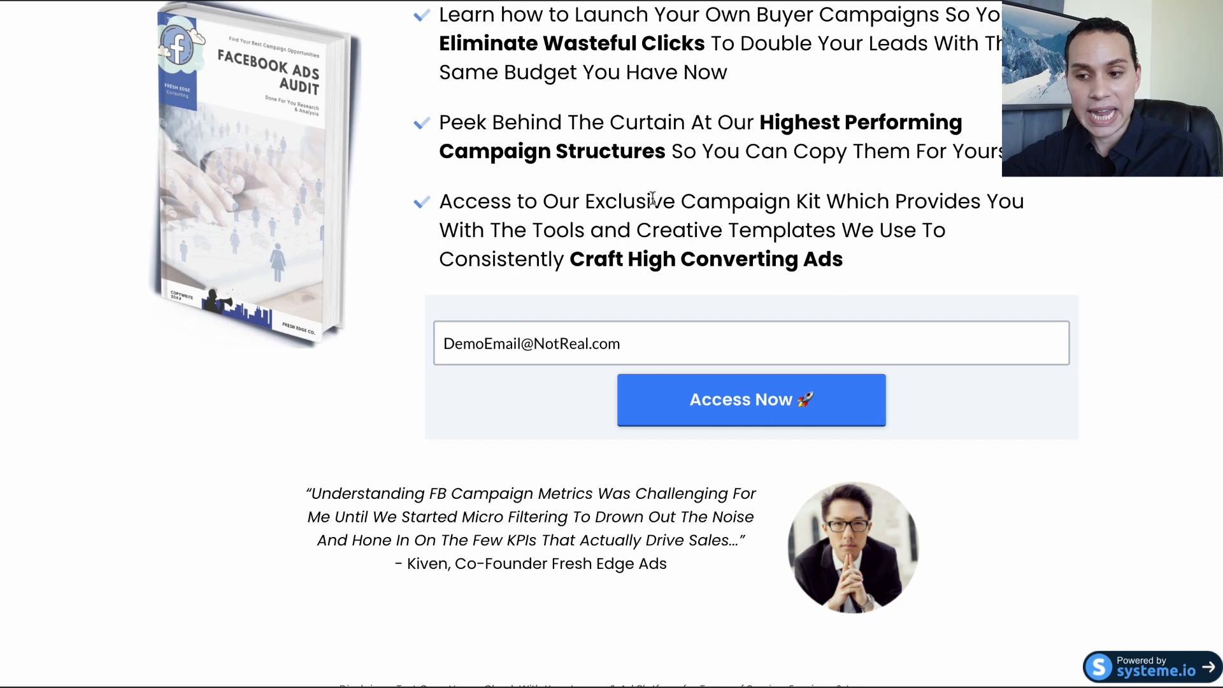
scroll(652, 199, "up", 5)
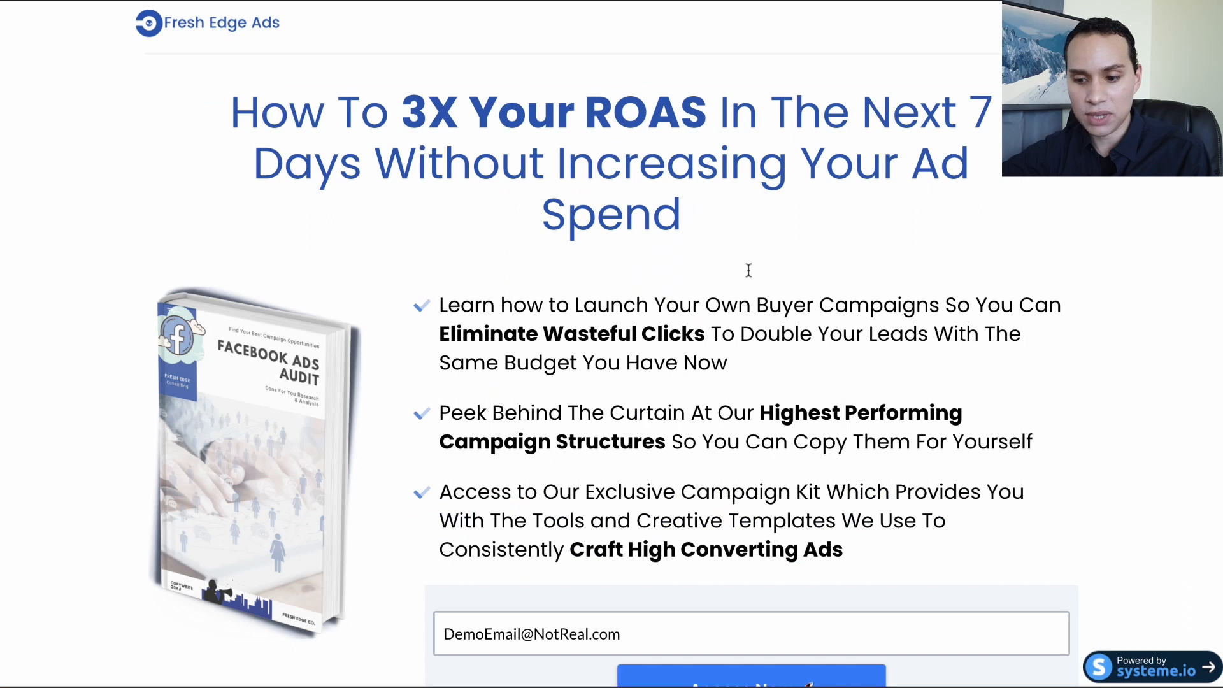
scroll(640, 408, "down", 4)
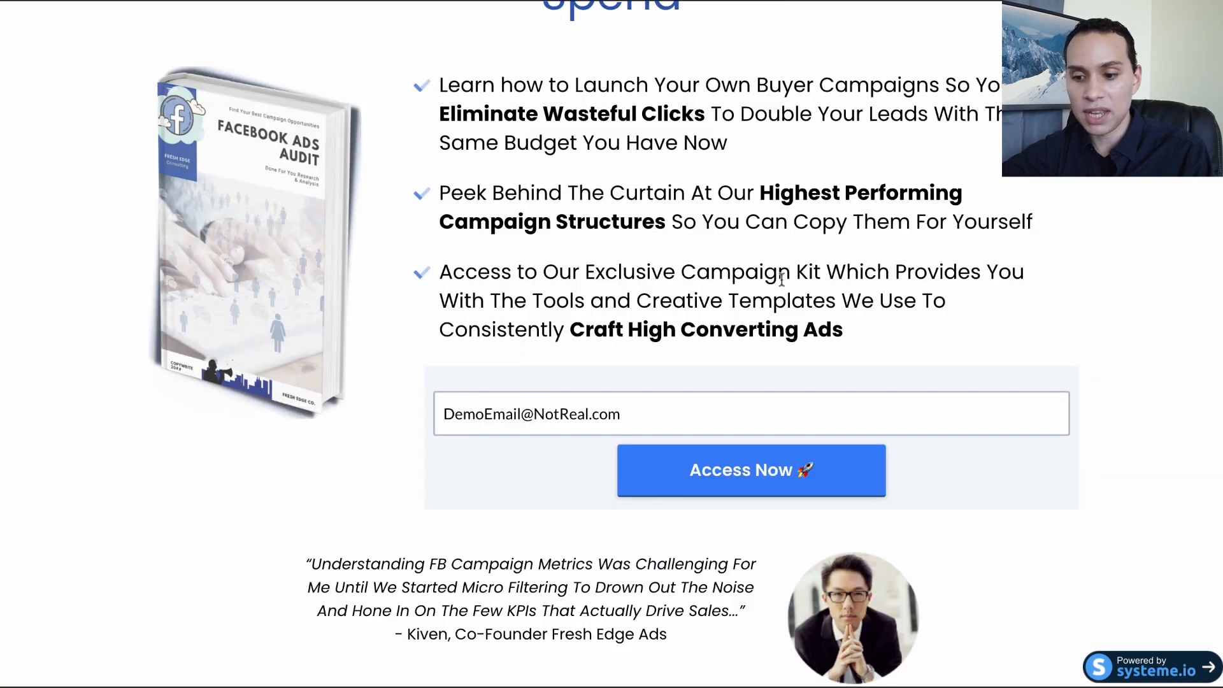
scroll(782, 280, "up", 3)
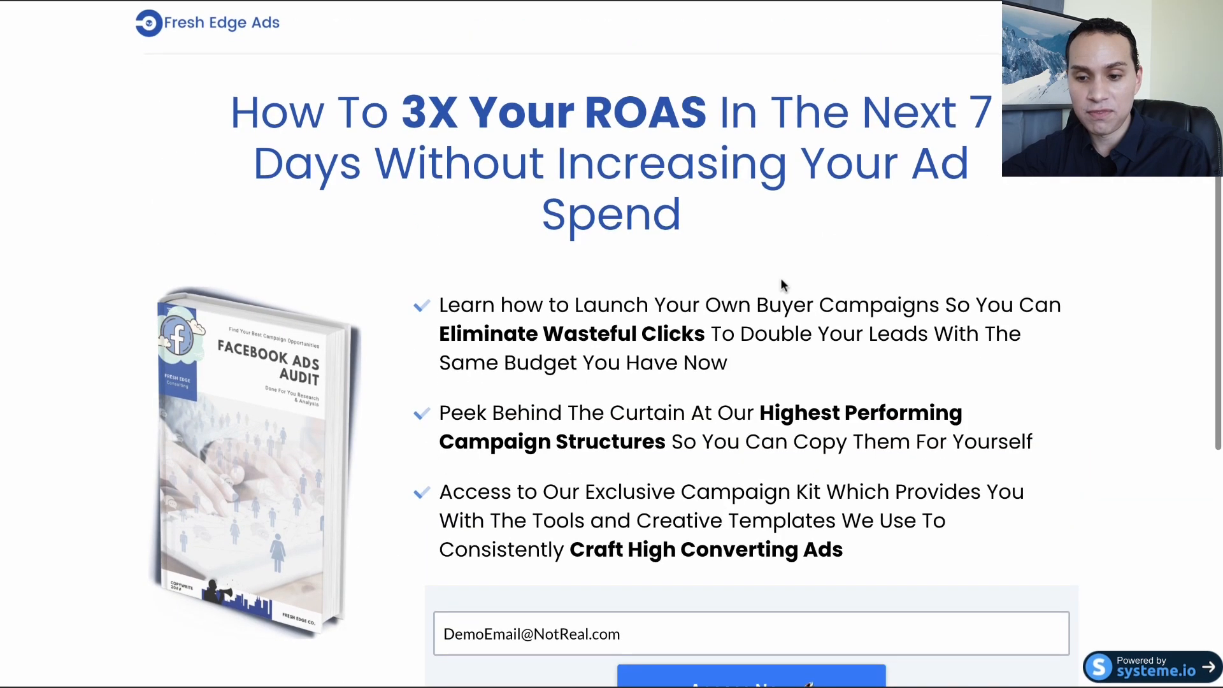
scroll(784, 284, "down", 3)
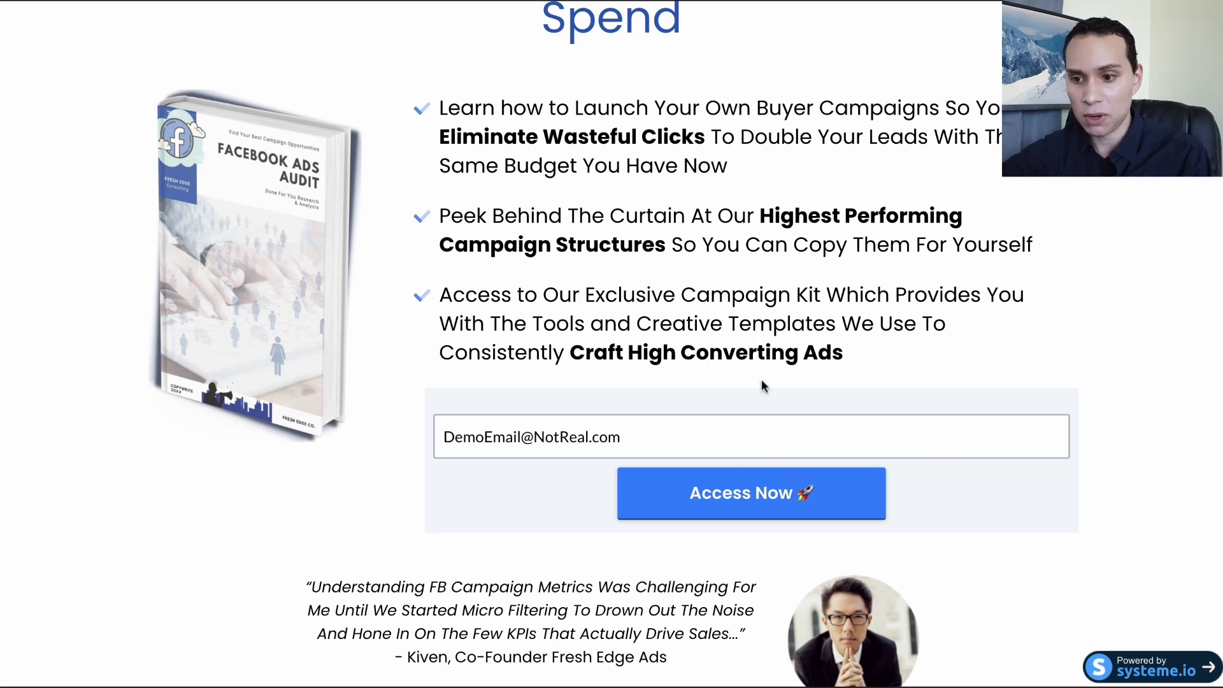
scroll(763, 386, "up", 3)
scroll(764, 386, "down", 1)
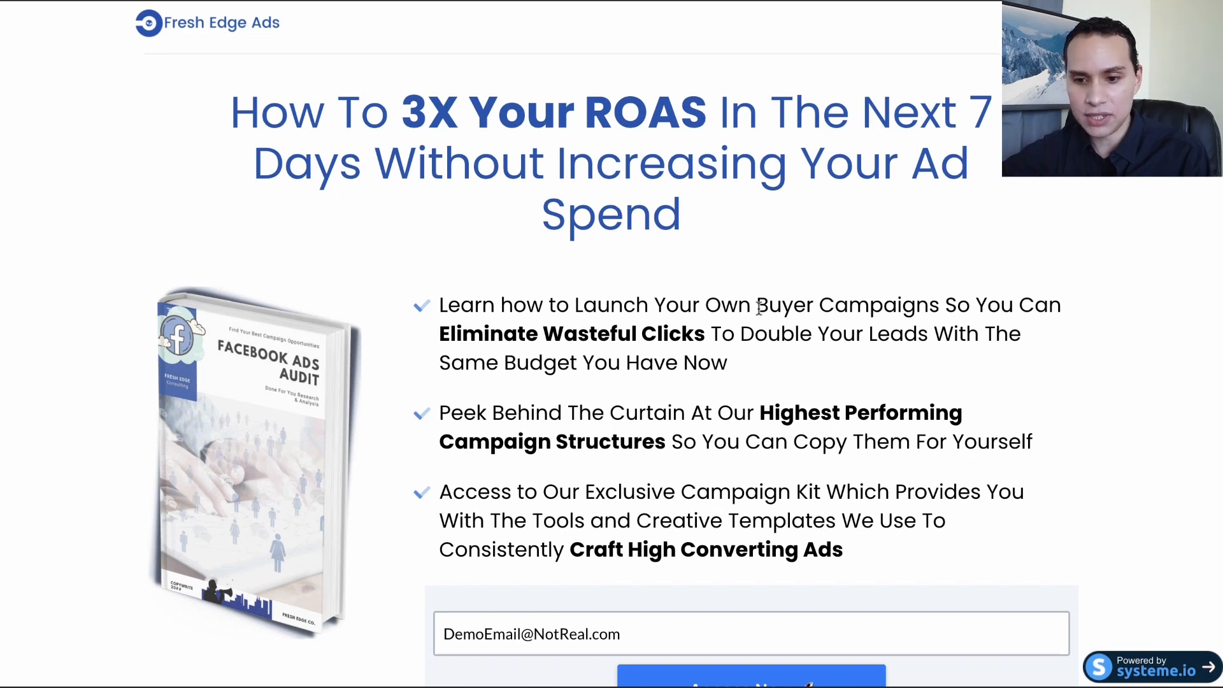
key("ctrl+Tab")
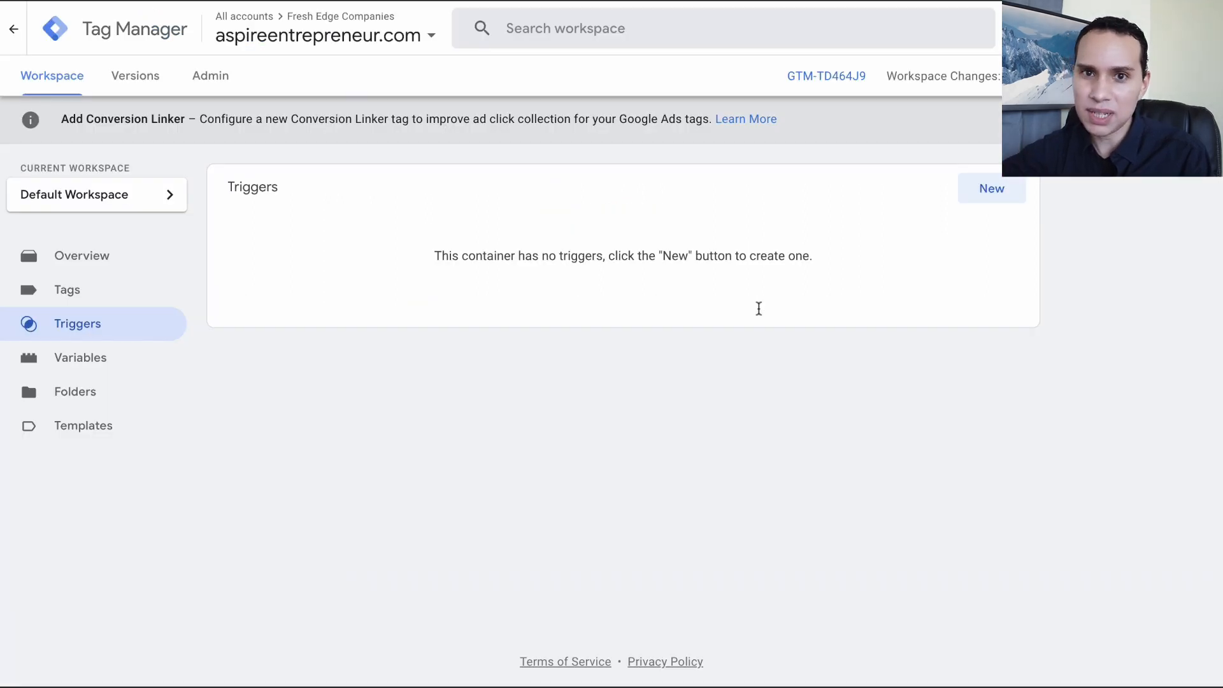
- Create a new trigger in the container and name it "FEA| Lead"
left_click(991, 191)
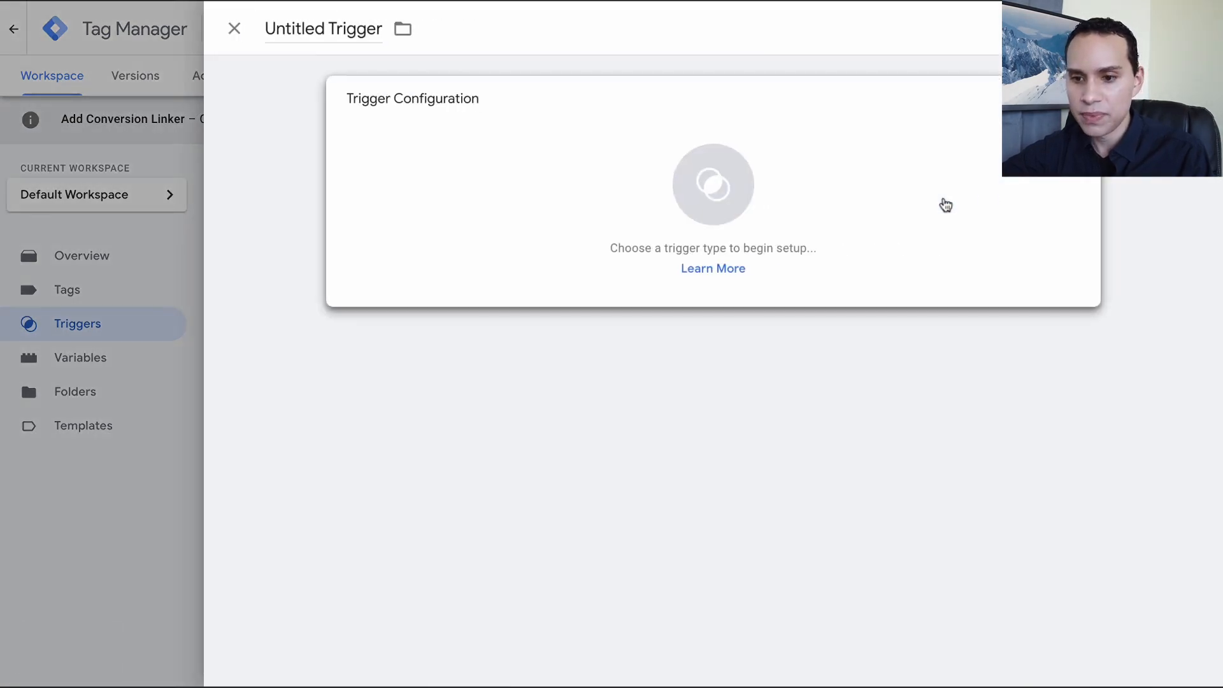
left_click(356, 22)
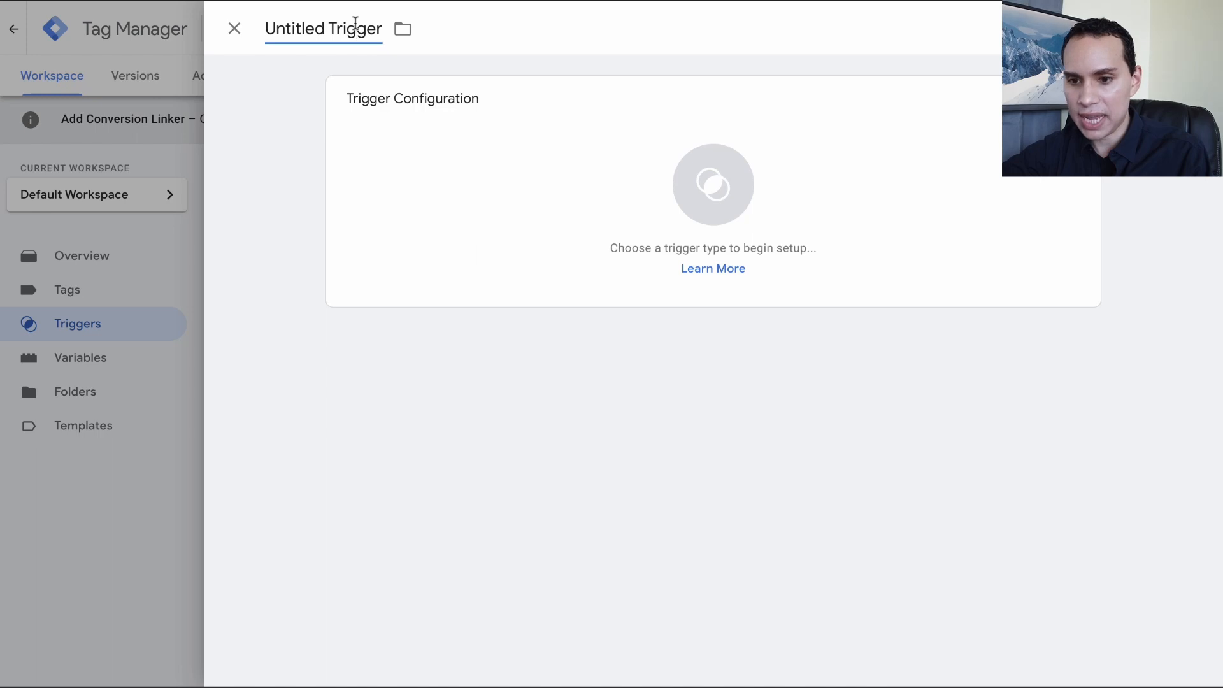
key("ctrl+a")
type("FE")
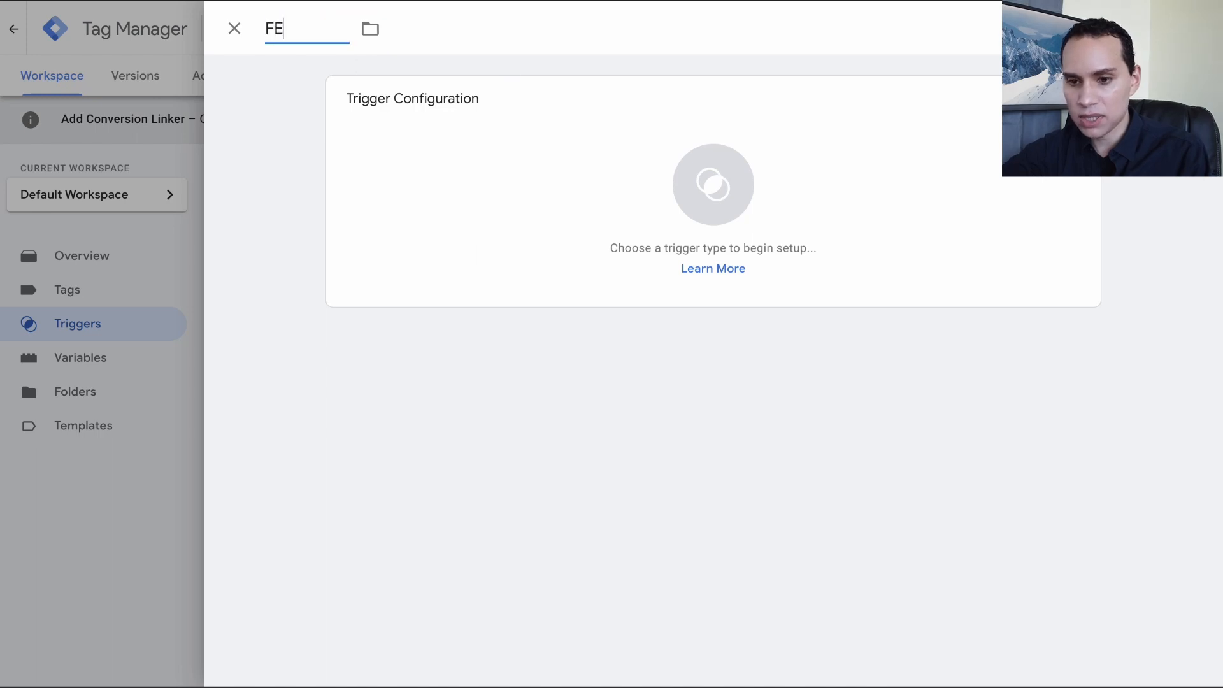
type("A| Lead")
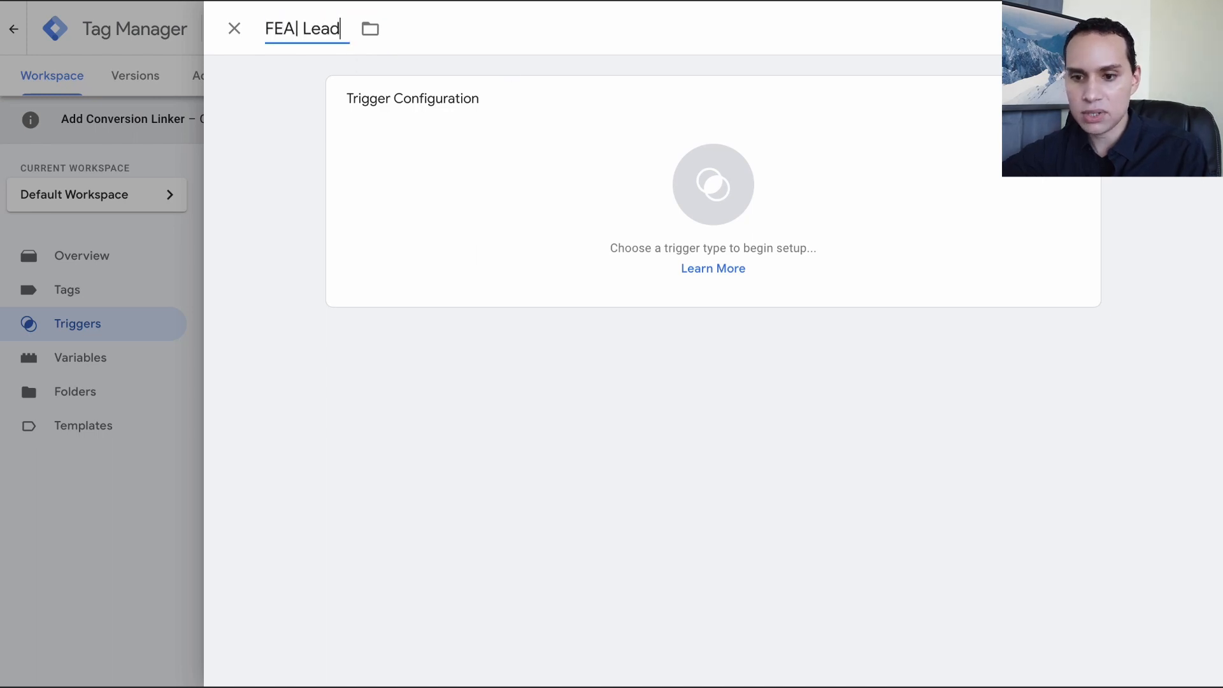
- Set the trigger type to Page View and have it fire on Some Page Views
left_click(476, 213)
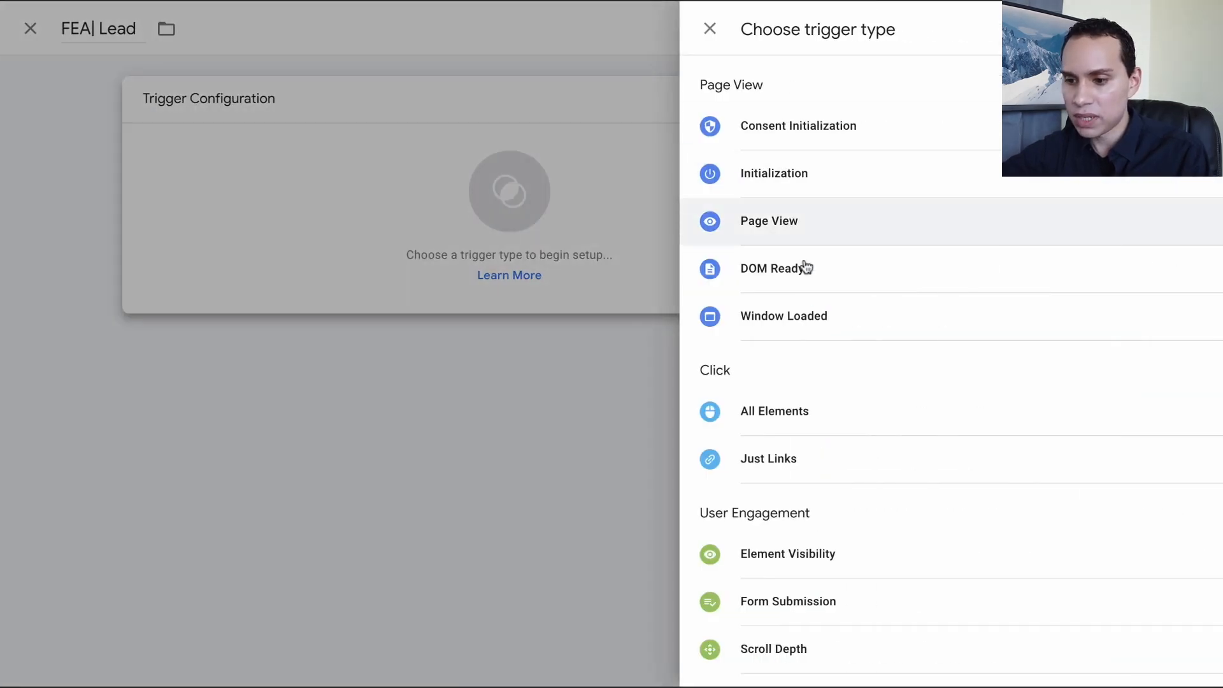
left_click(773, 231)
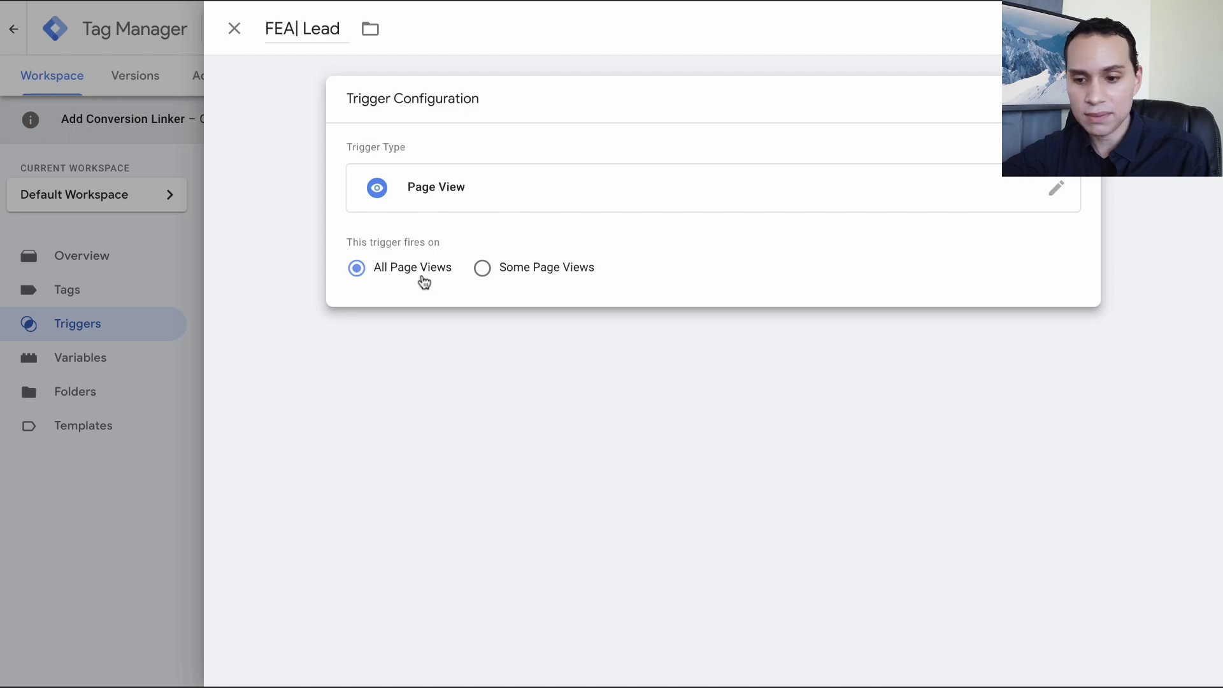
left_click(557, 271)
- Set the trigger's firing condition to Page URL contains "thank-you"
left_click(490, 341)
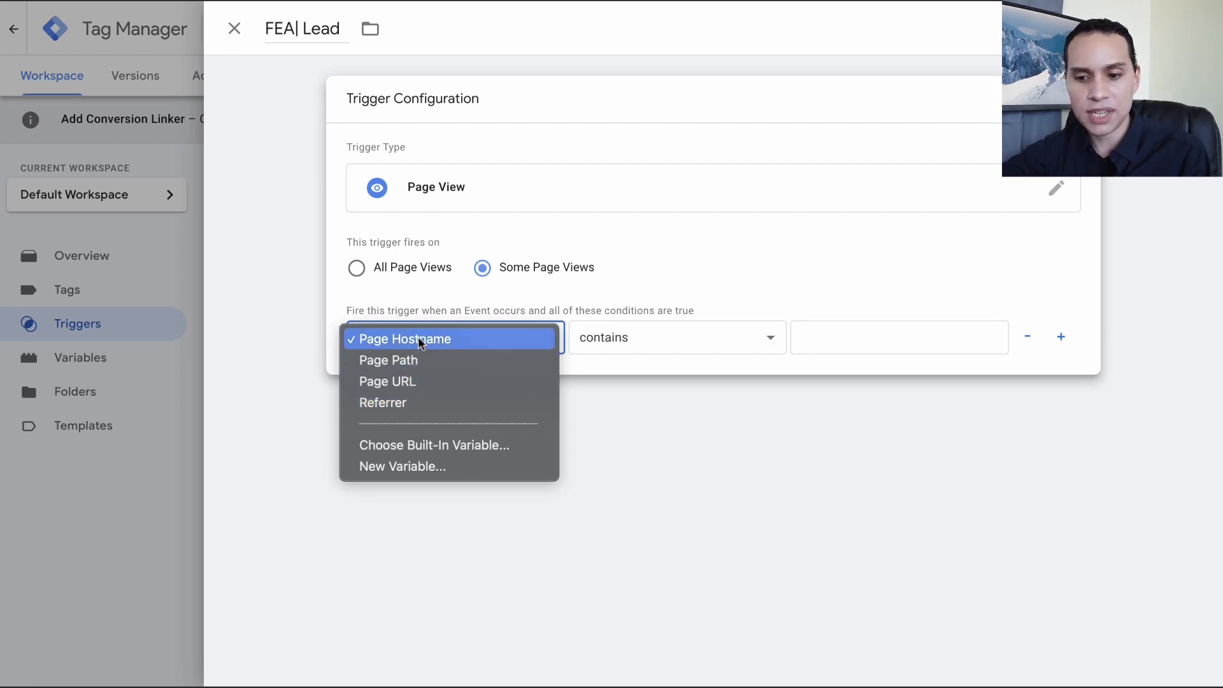
left_click(433, 380)
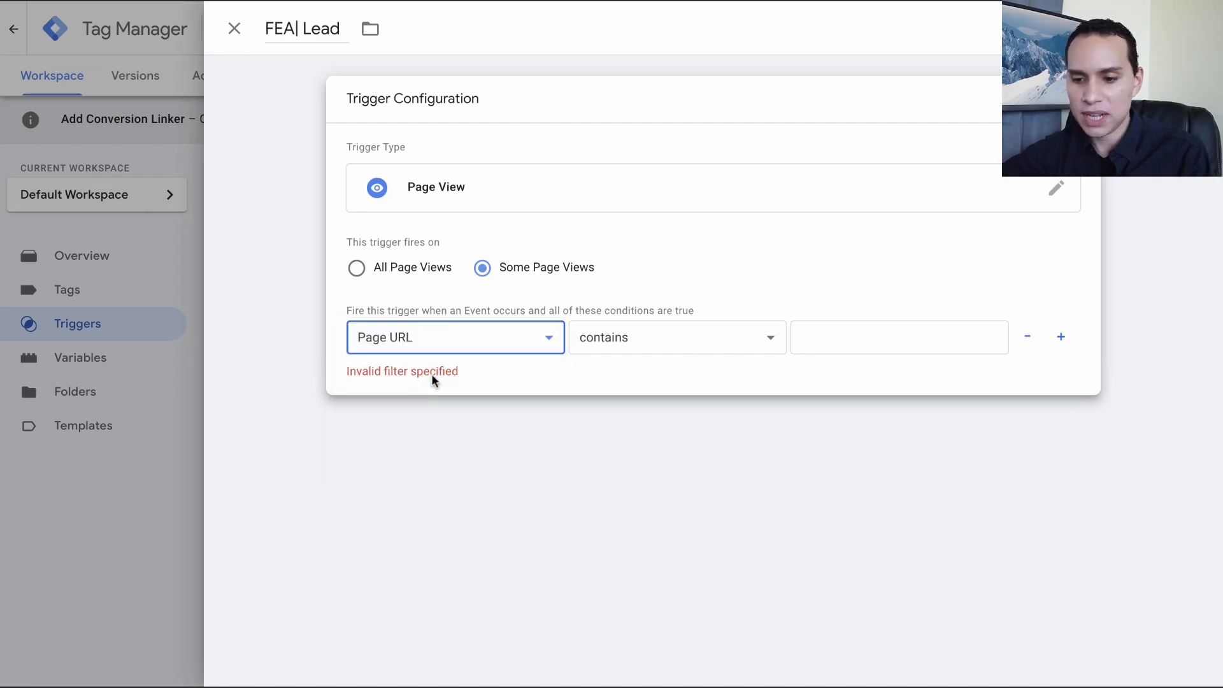
left_click(639, 338)
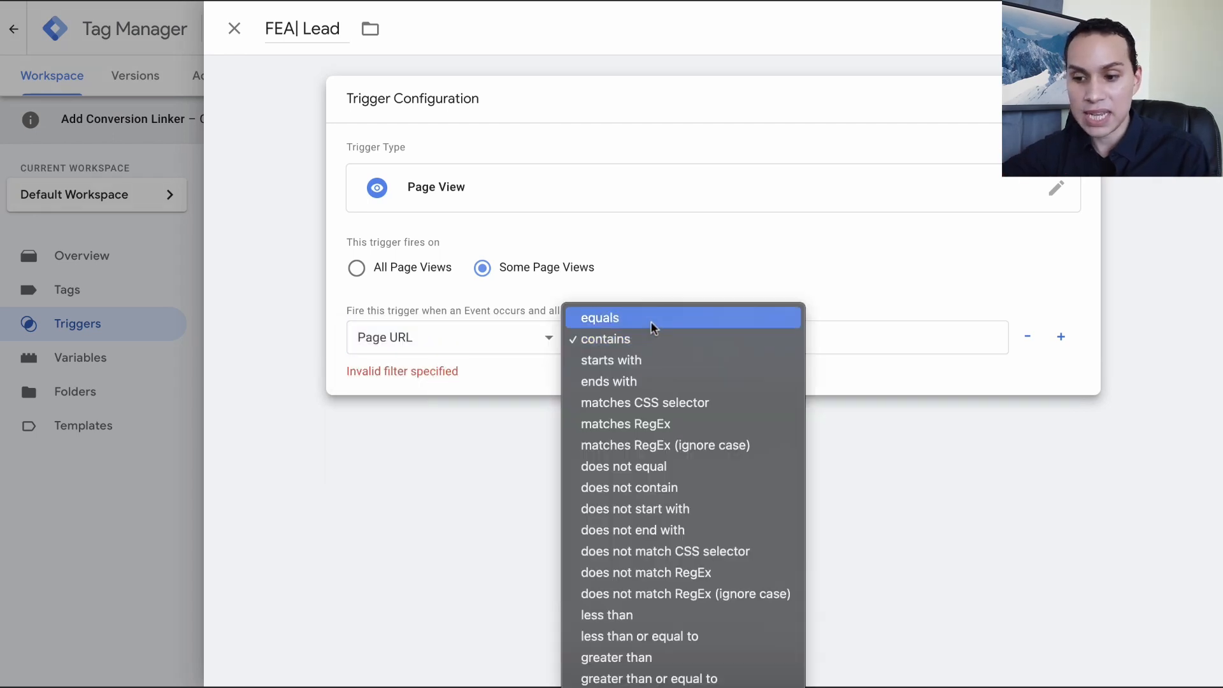
left_click(649, 337)
left_click(838, 339)
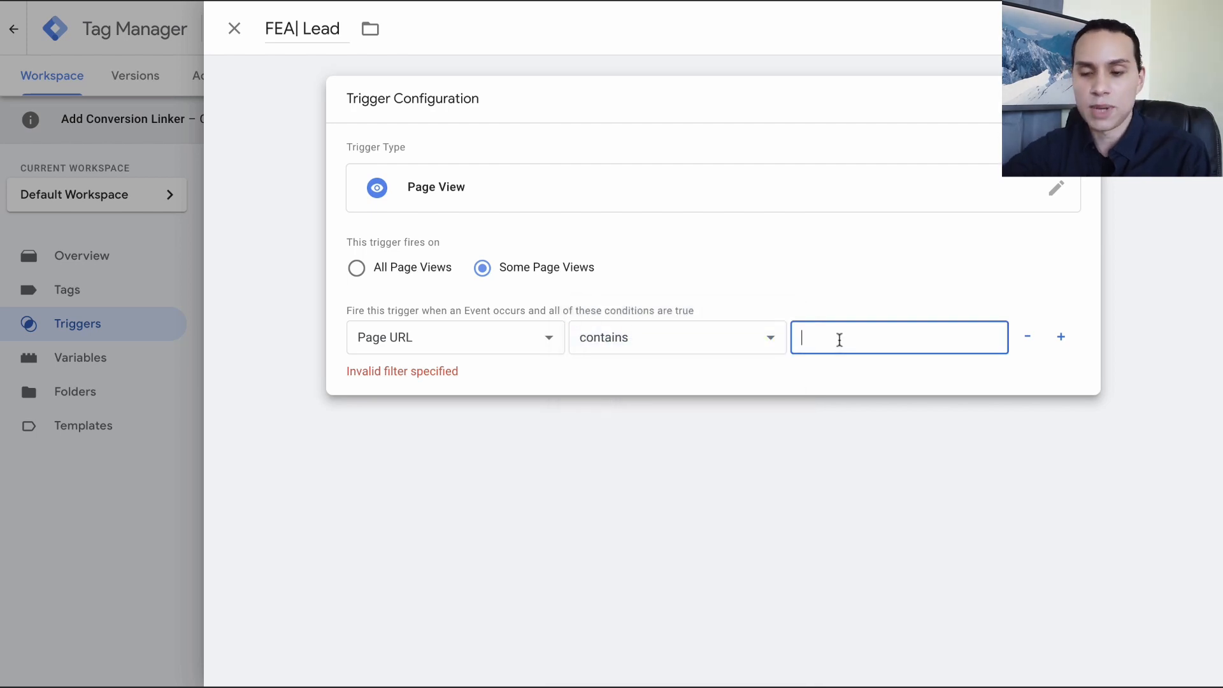
type("thank-you")
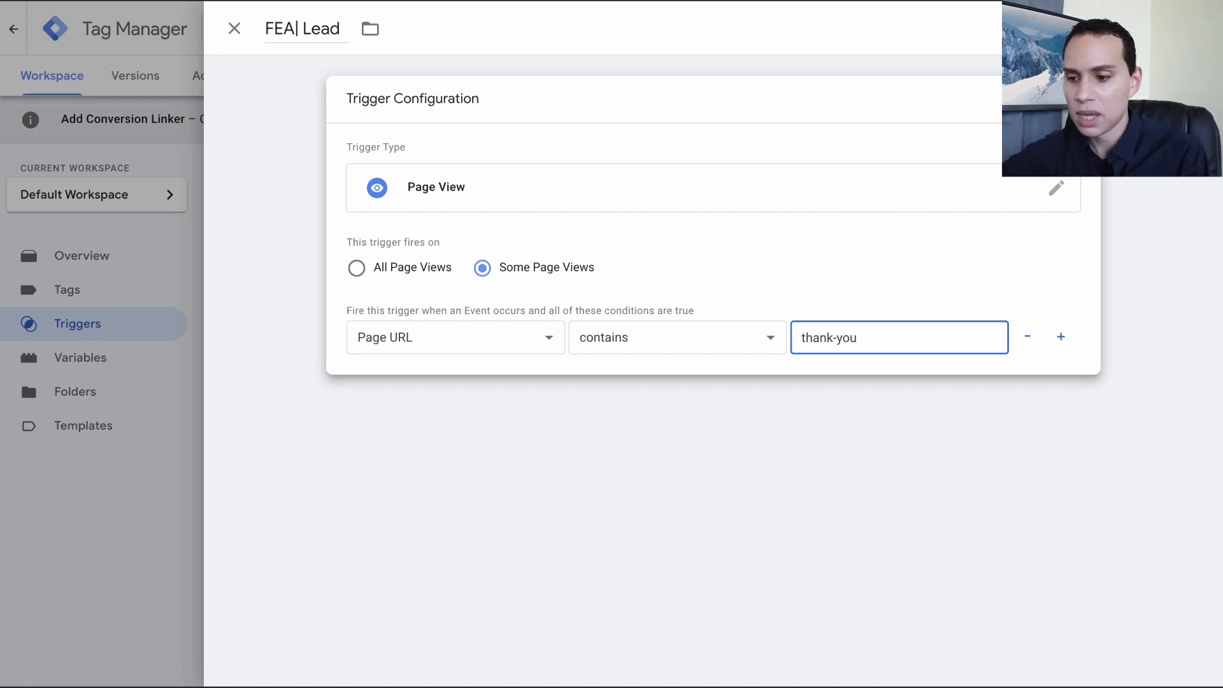
key("ctrl+a")
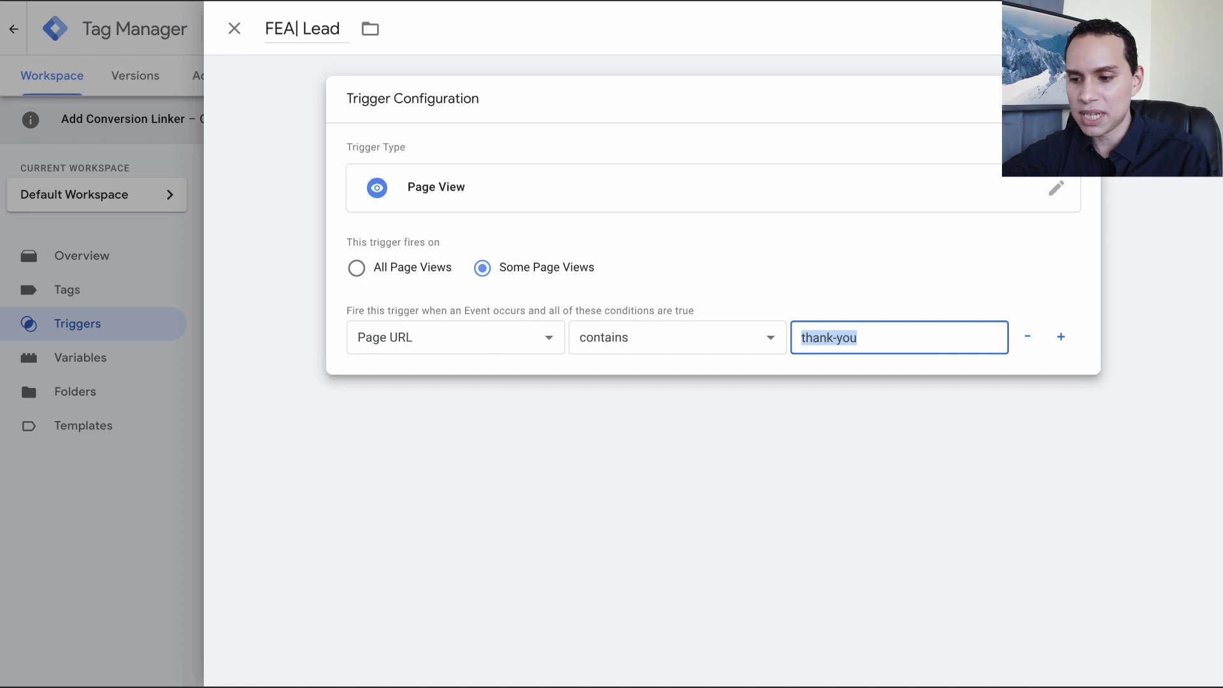
left_click(764, 343)
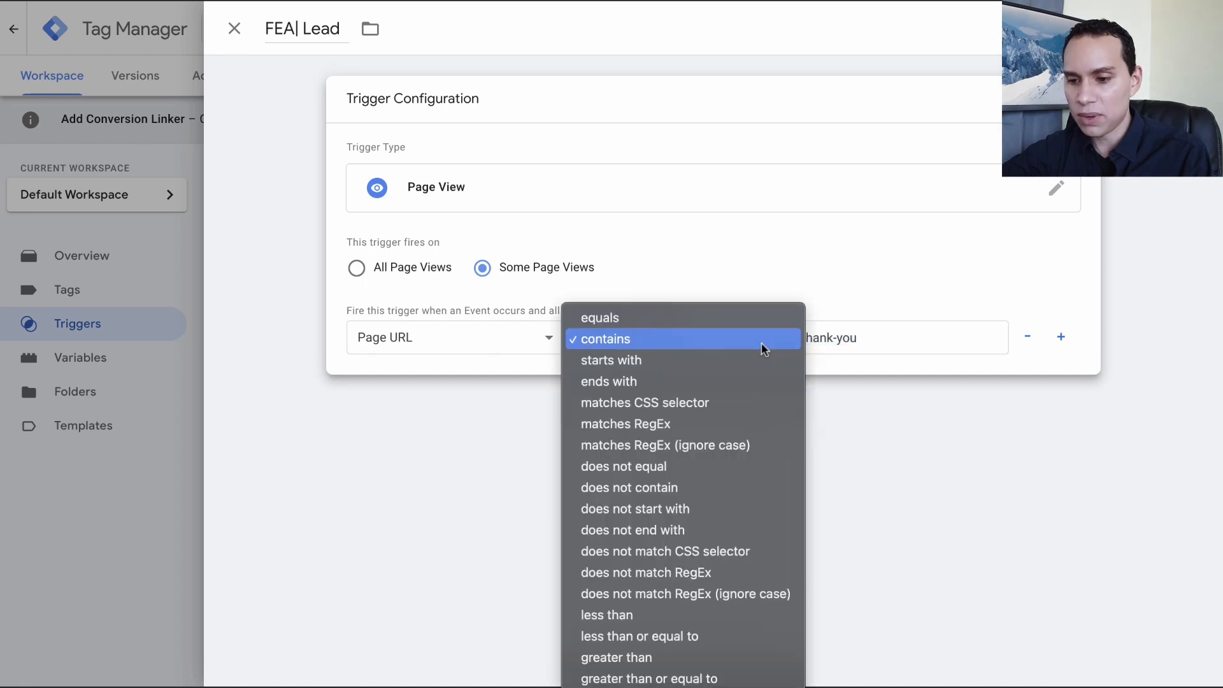
left_click(688, 323)
left_click(808, 344)
key("ctrl+a")
key("ctrl+v")
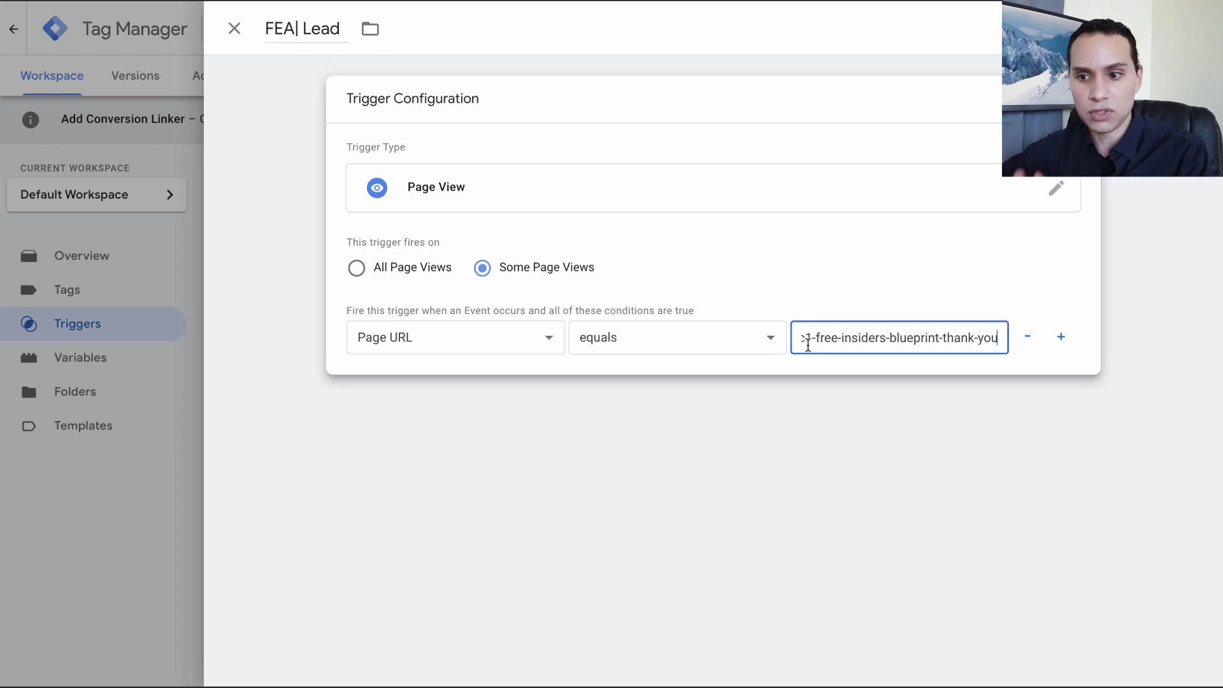
left_click(774, 0)
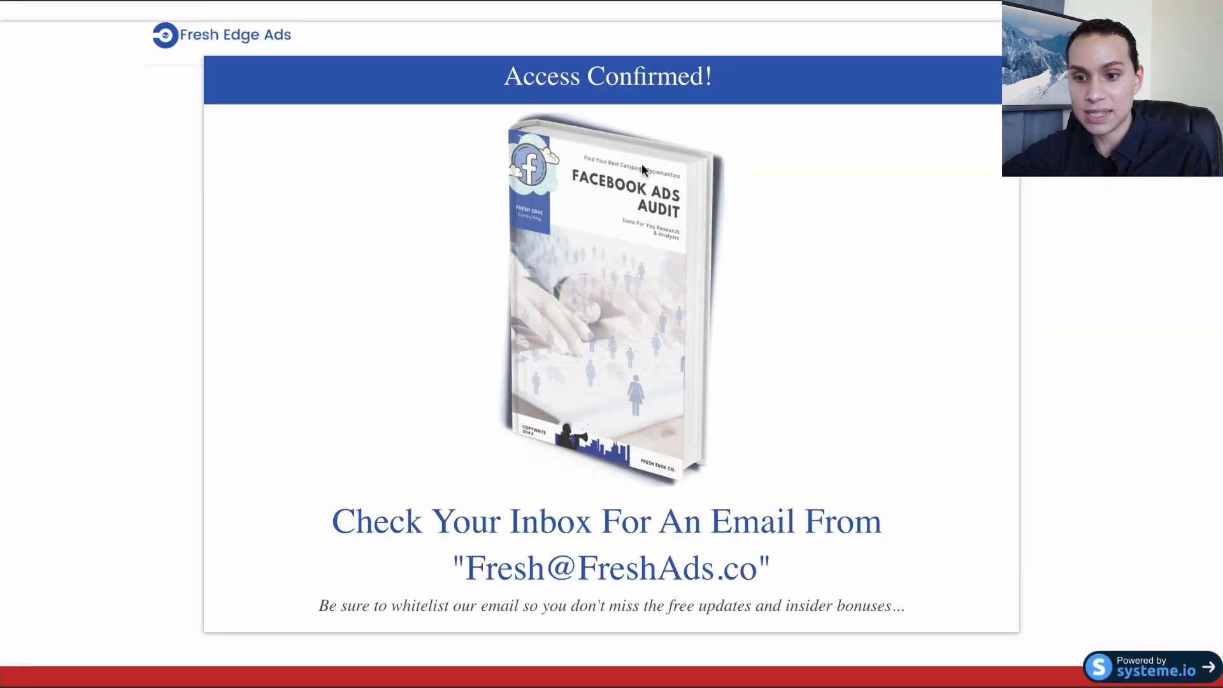
key("ctrl+shift+Tab")
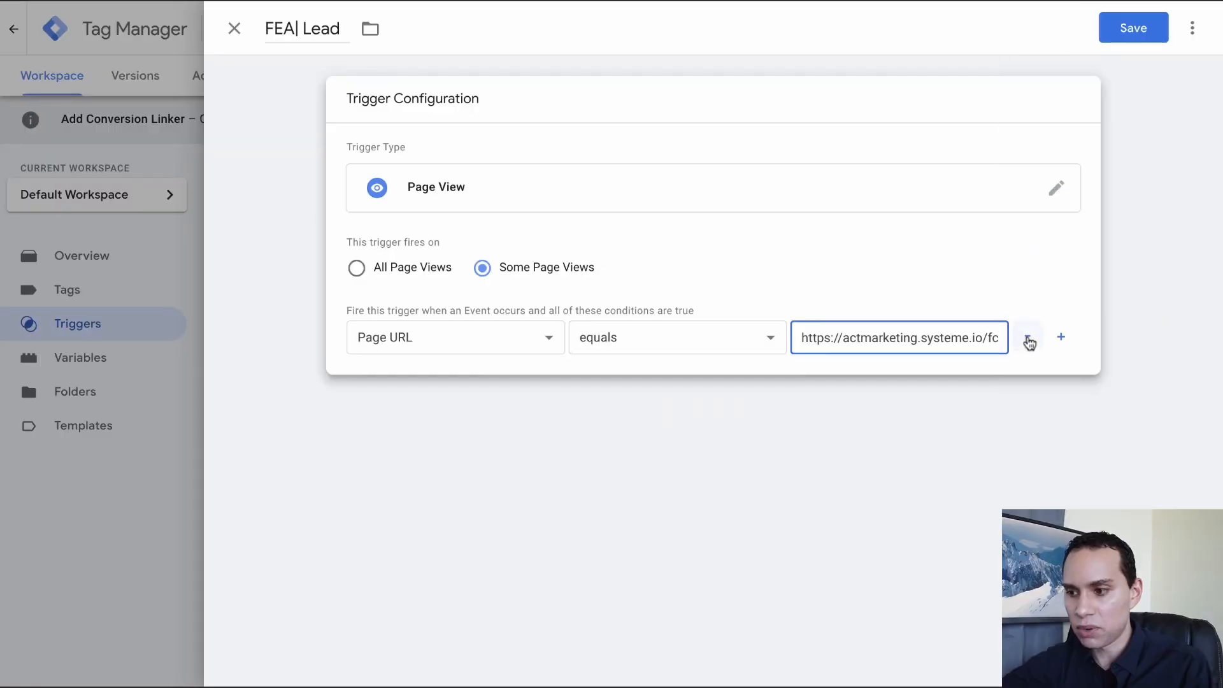
- Save the "FEA| Lead" trigger after rechecking its page URL condition, and return to the workspace overview
left_click(1178, 90)
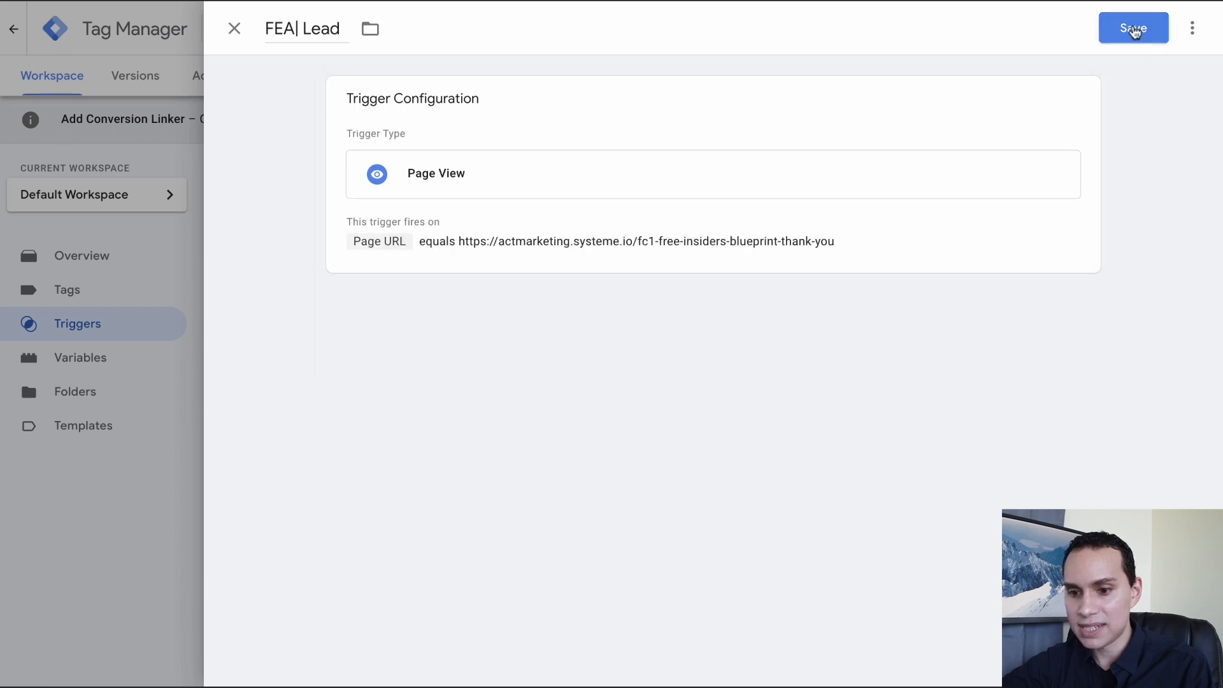
left_click(460, 235)
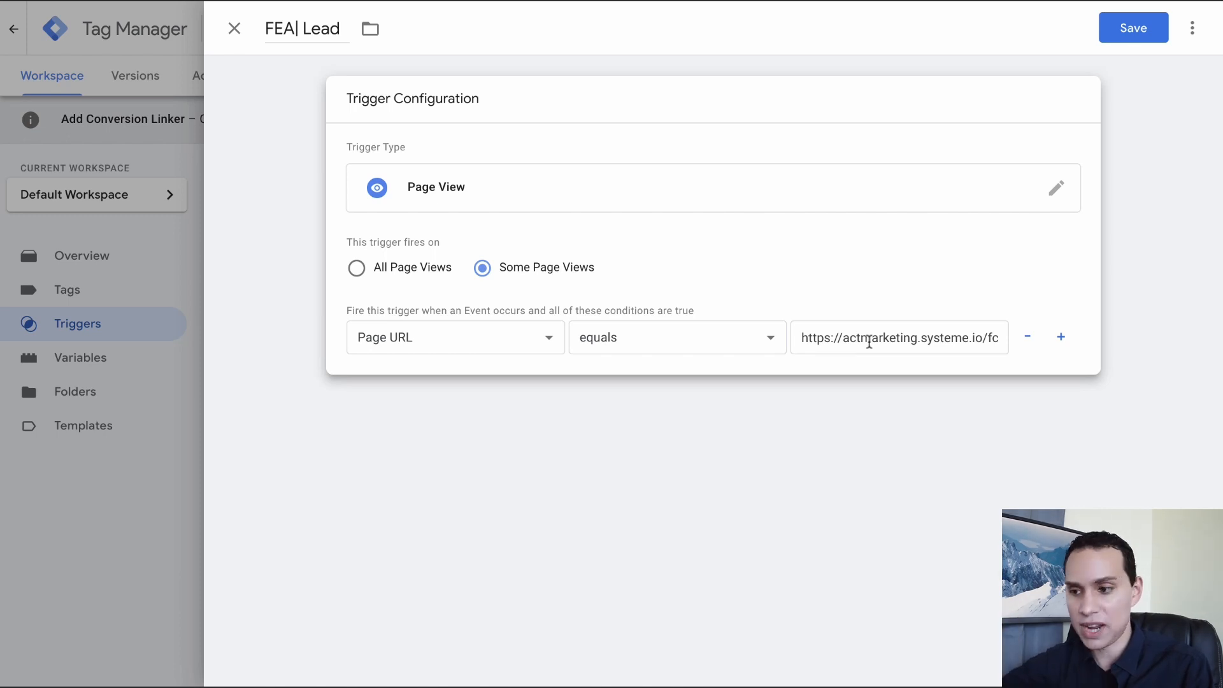
left_click(1137, 28)
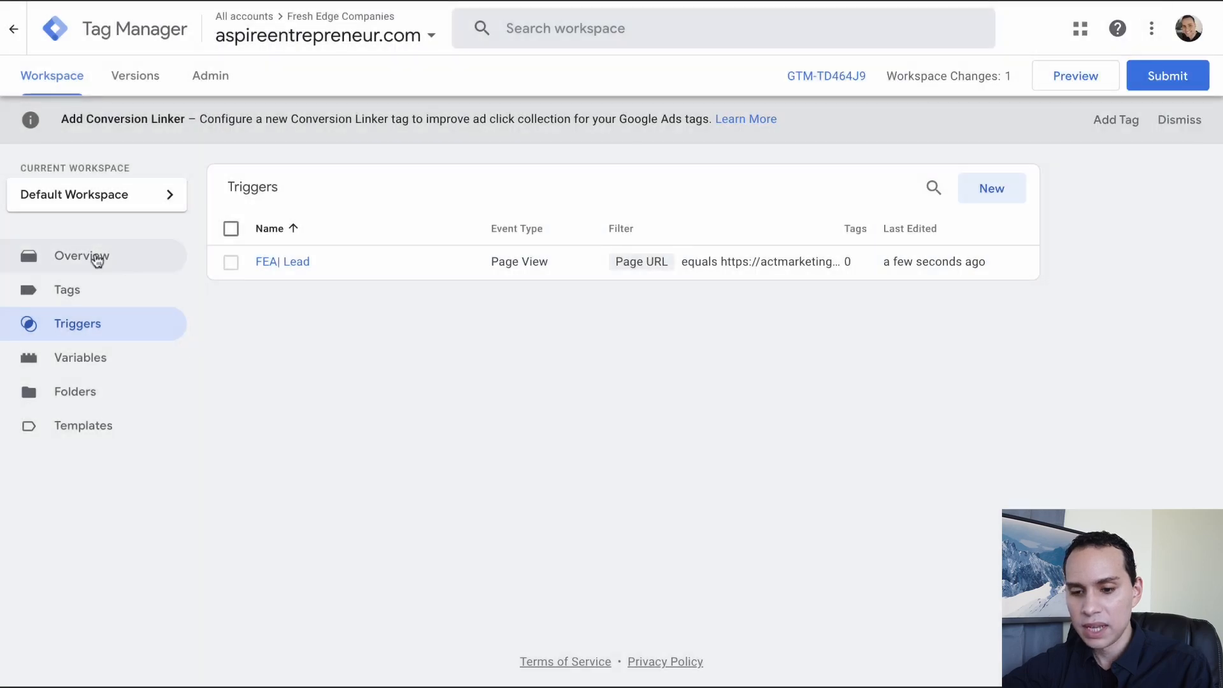
left_click(97, 260)
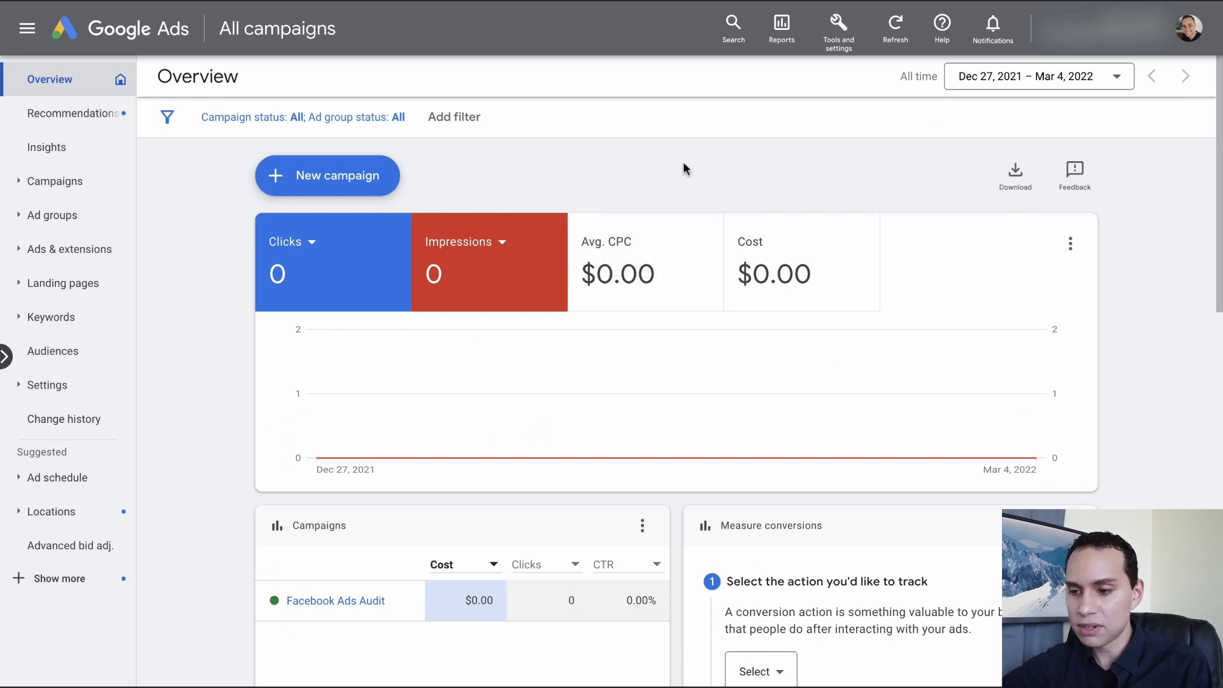
- Switch to Google Ads and start a new conversion action for website conversions
left_click(840, 40)
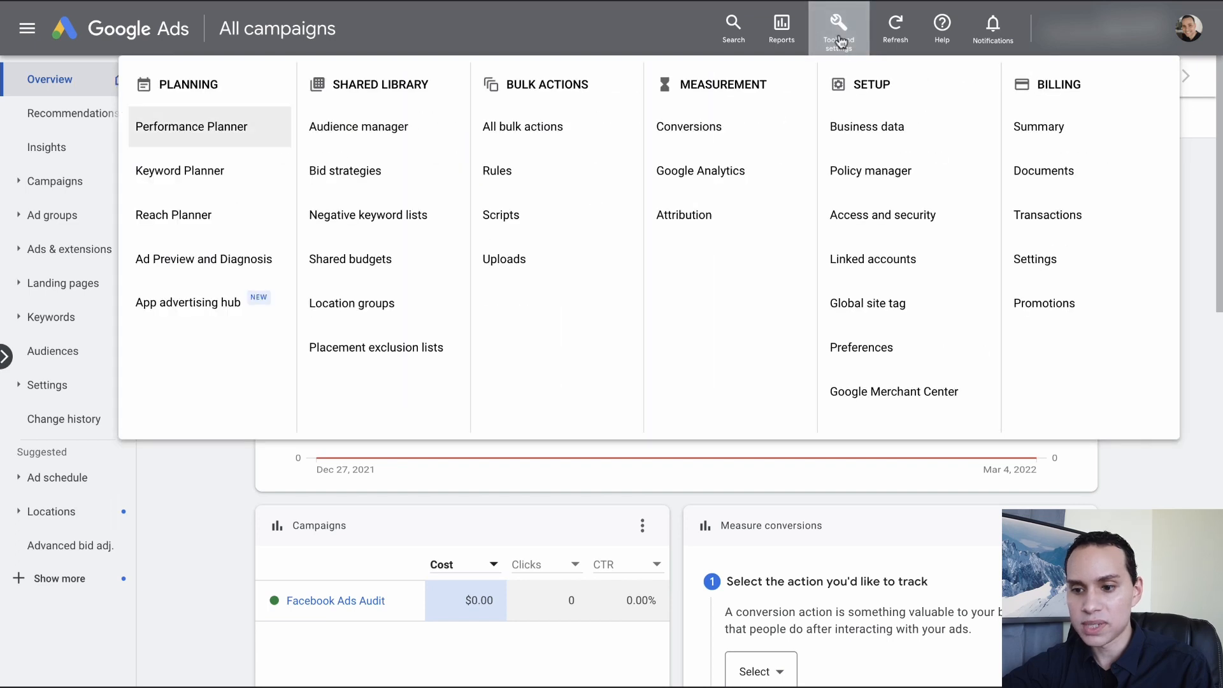
left_click(719, 123)
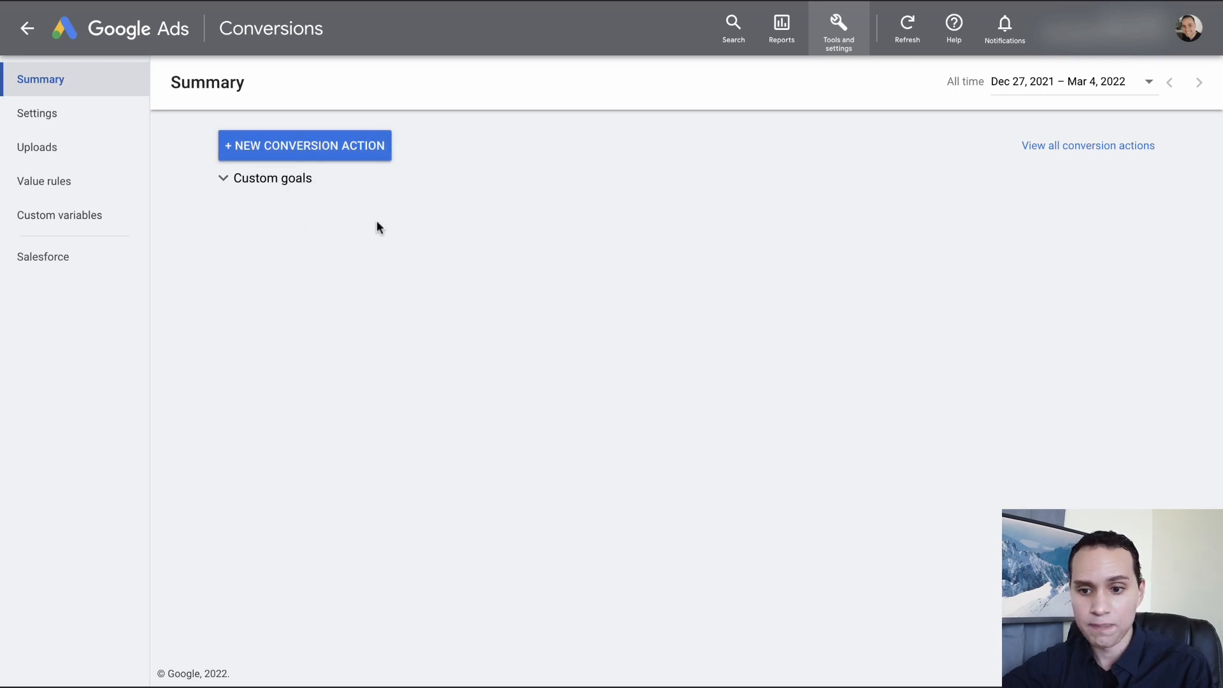
left_click(367, 156)
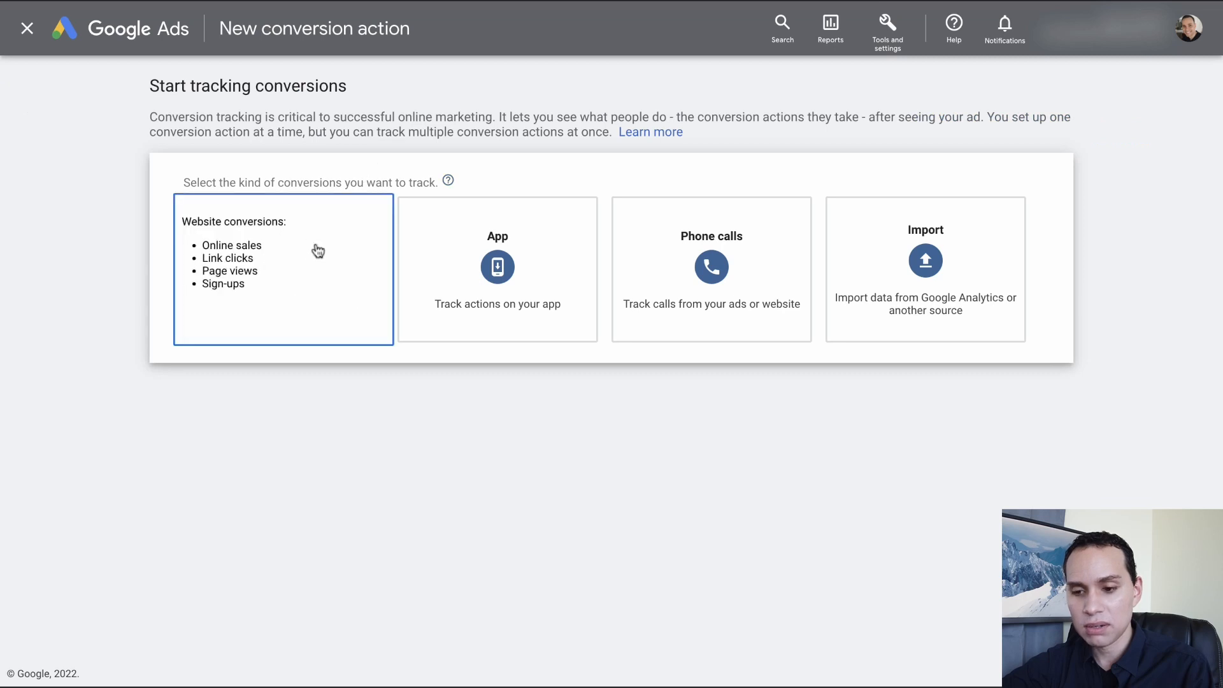
left_click(266, 279)
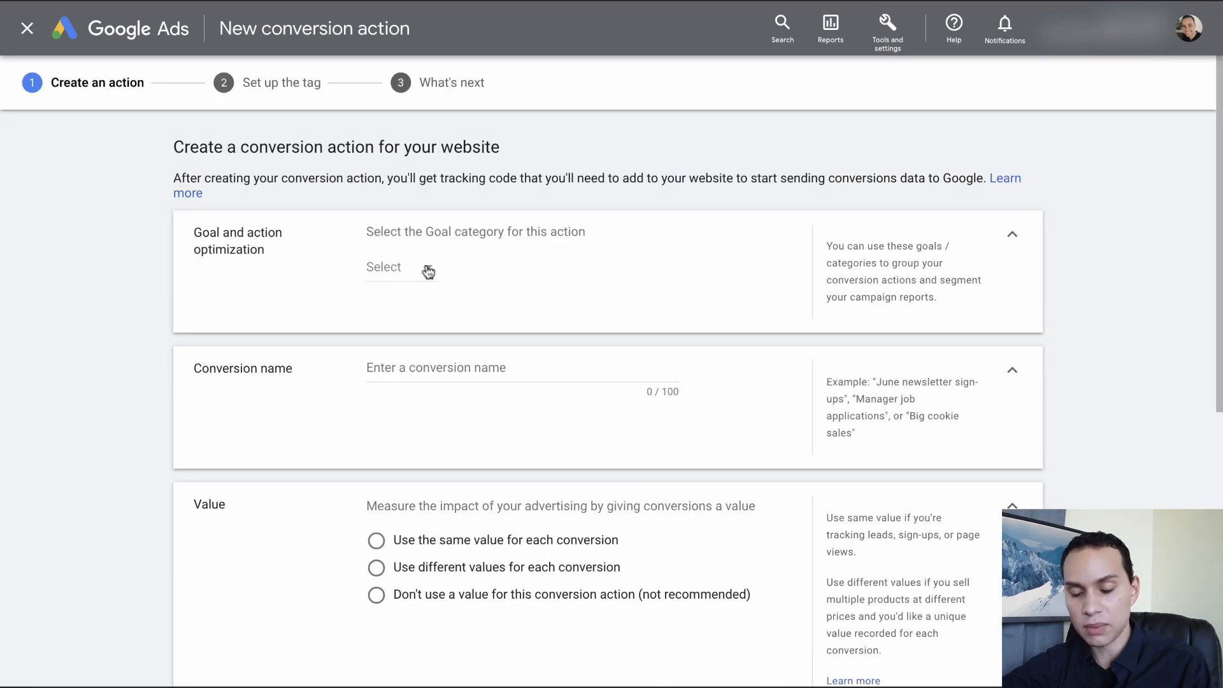
- Set the conversion action's goal category to "Submit lead form" and review its optimization options
left_click(428, 272)
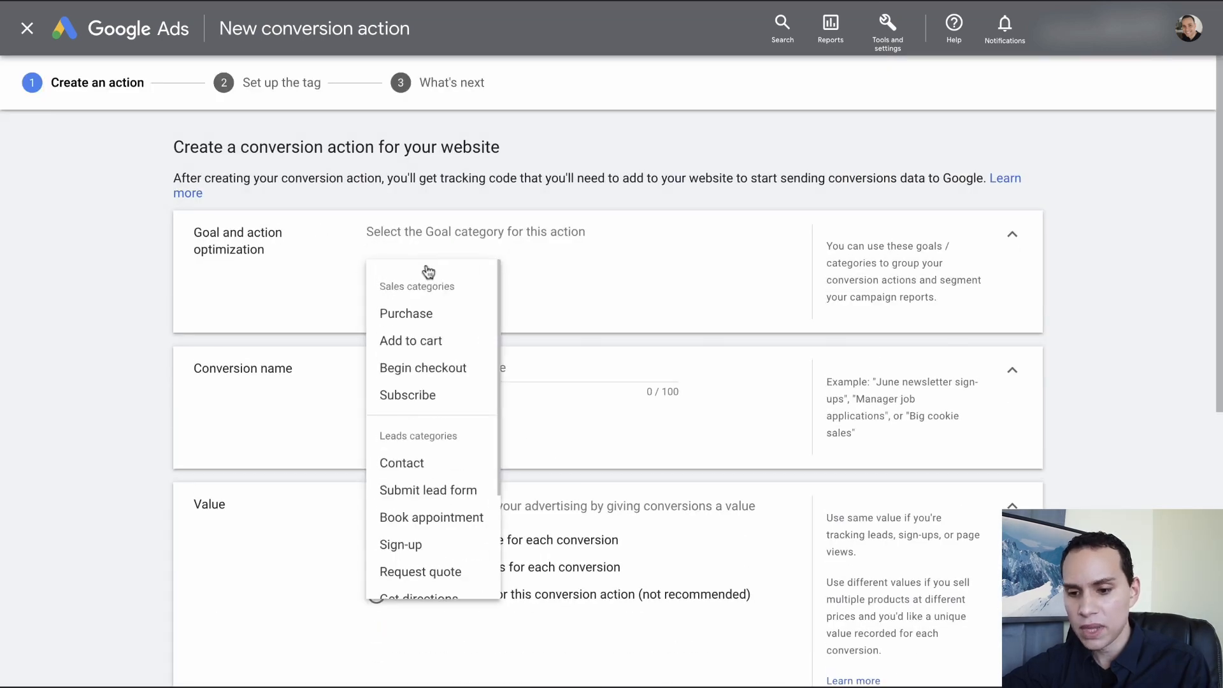
scroll(446, 394, "down", 2)
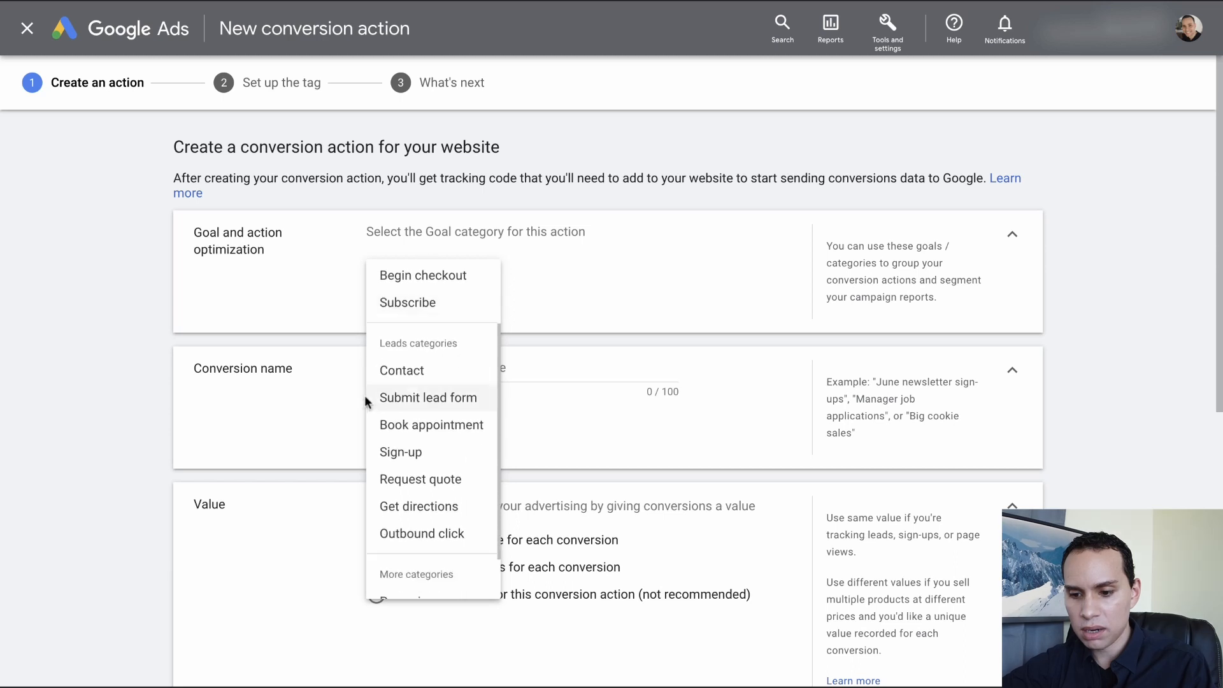
left_click(434, 400)
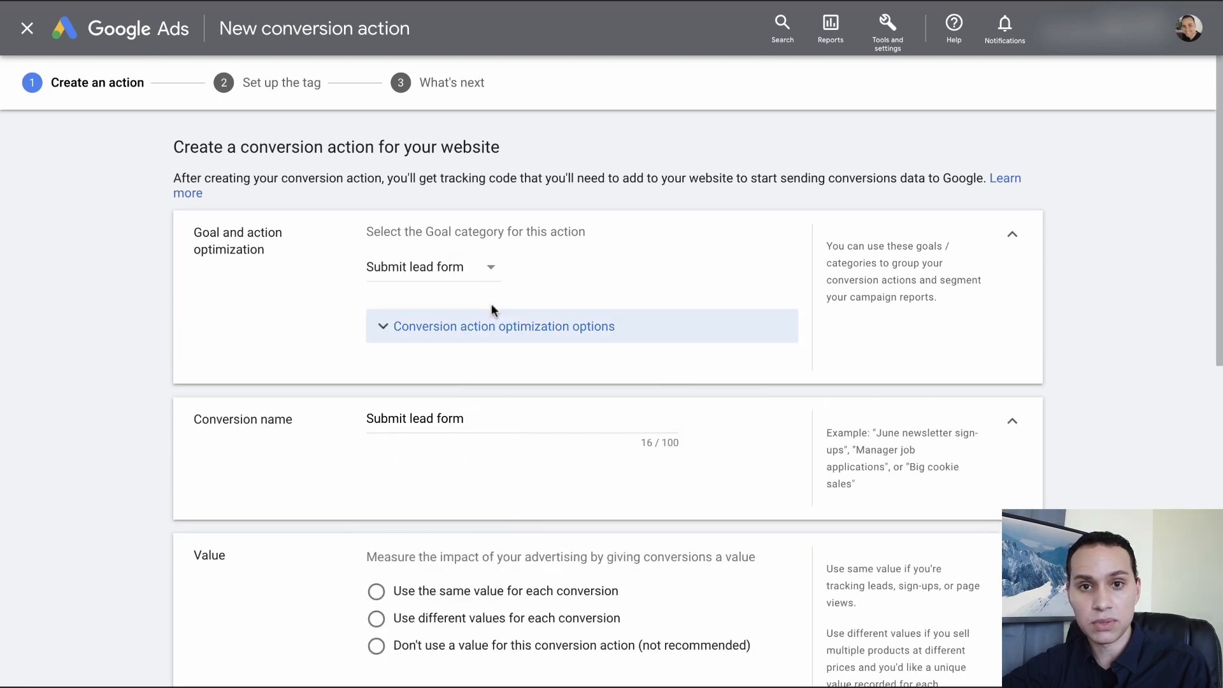
scroll(533, 298, "down", 3)
scroll(510, 273, "up", 3)
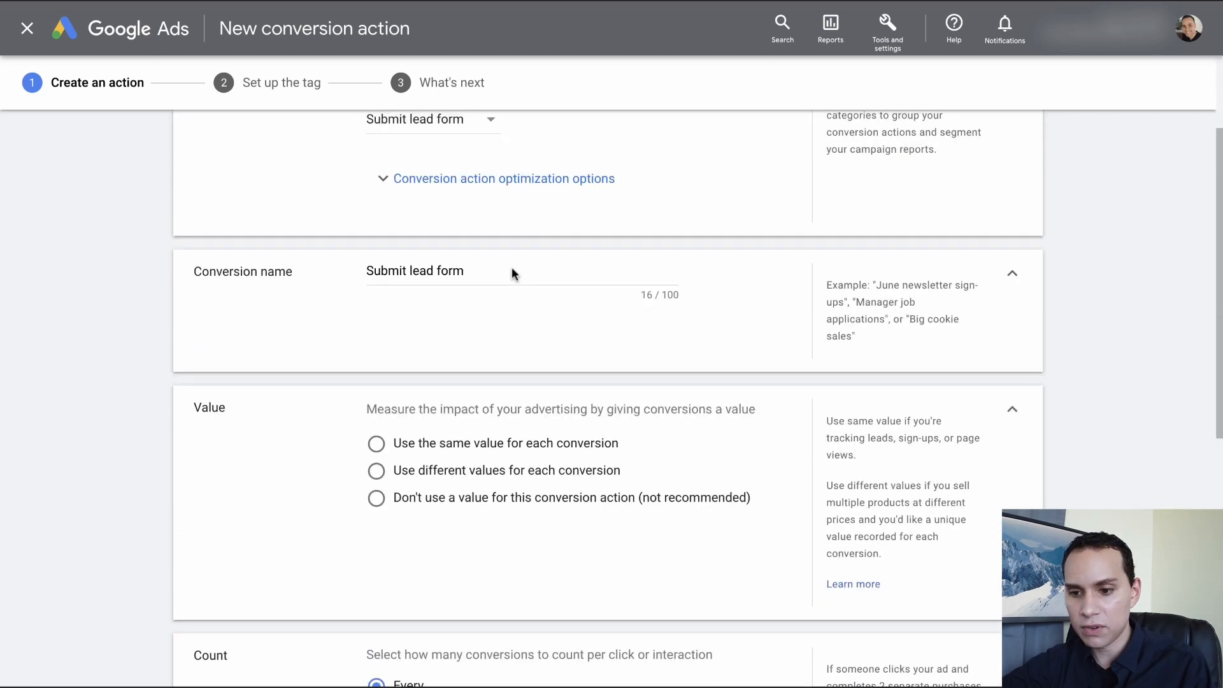
left_click(525, 319)
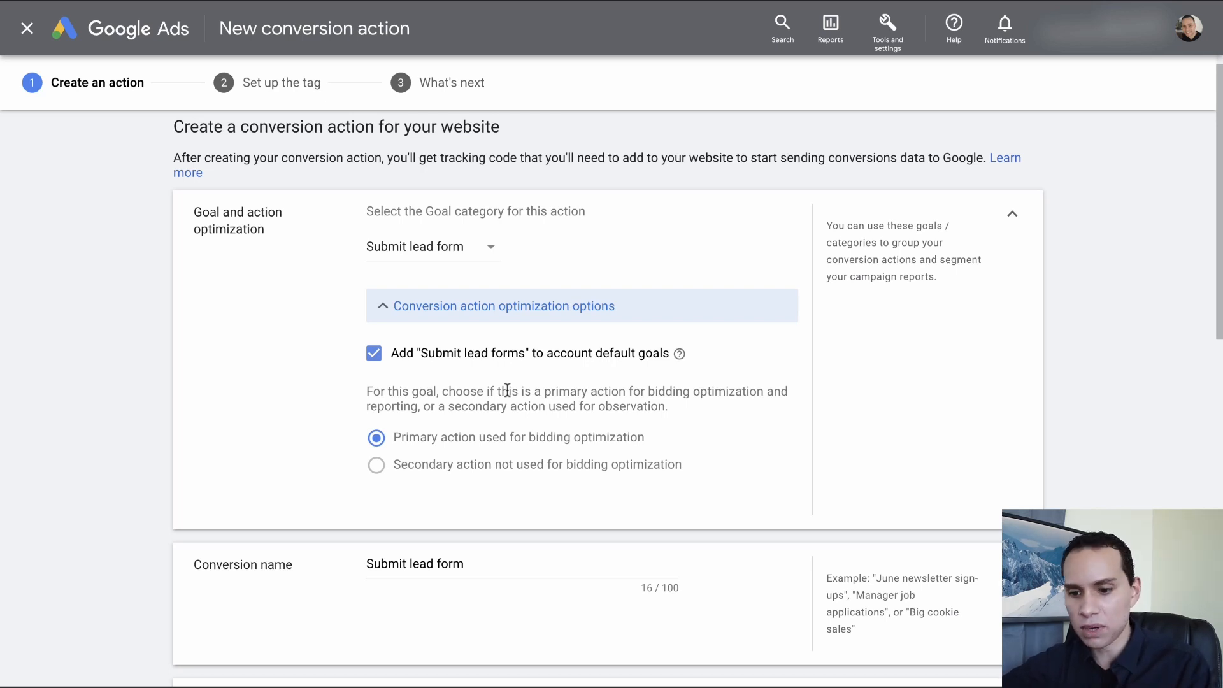
left_click(524, 304)
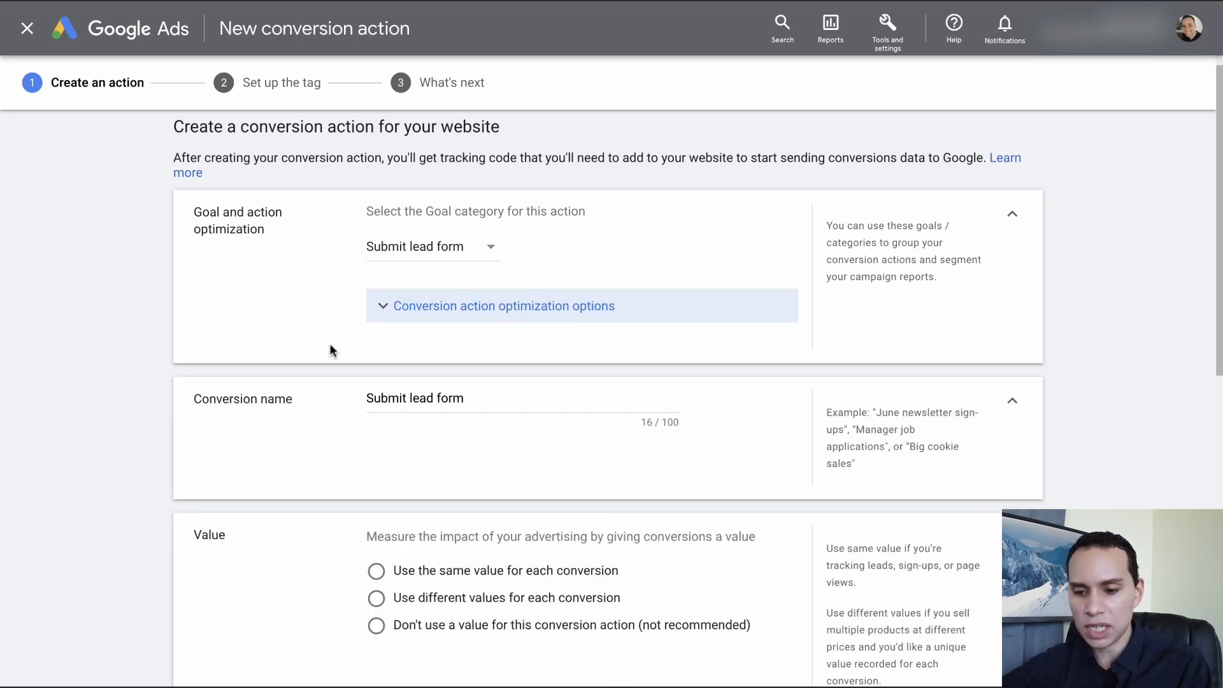
- Name the conversion action "FEA| Lead"
scroll(449, 299, "down", 2)
triple_click(481, 268)
type("FE")
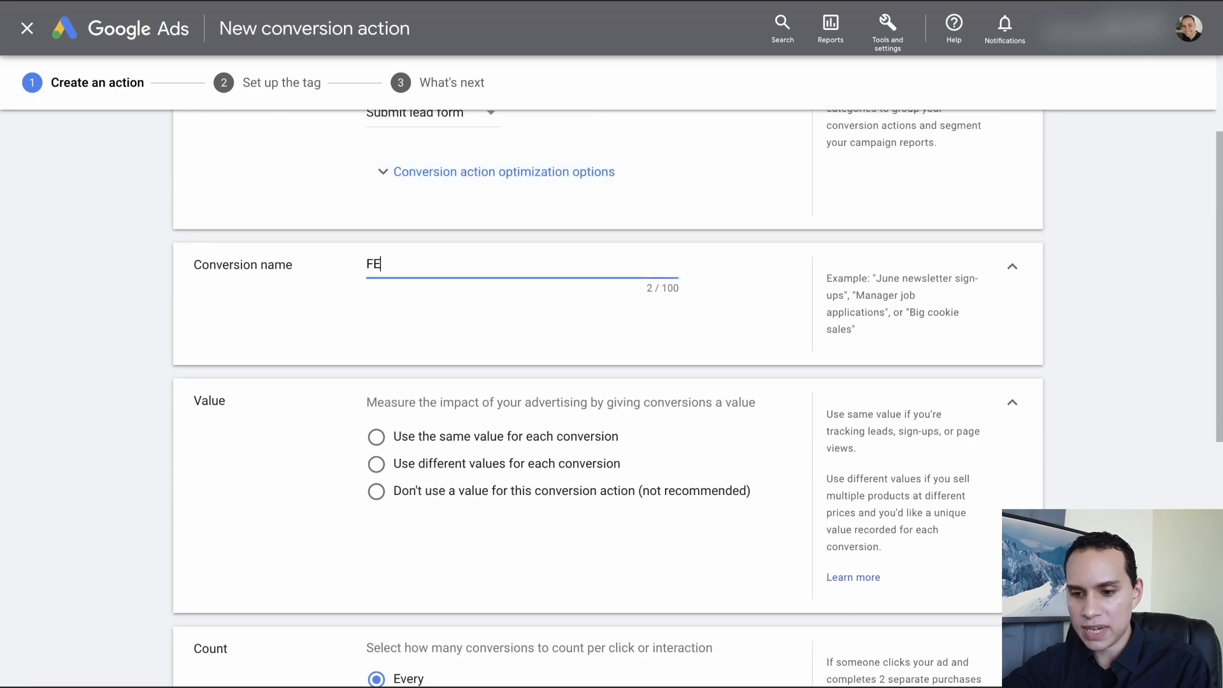
type("A| Lead")
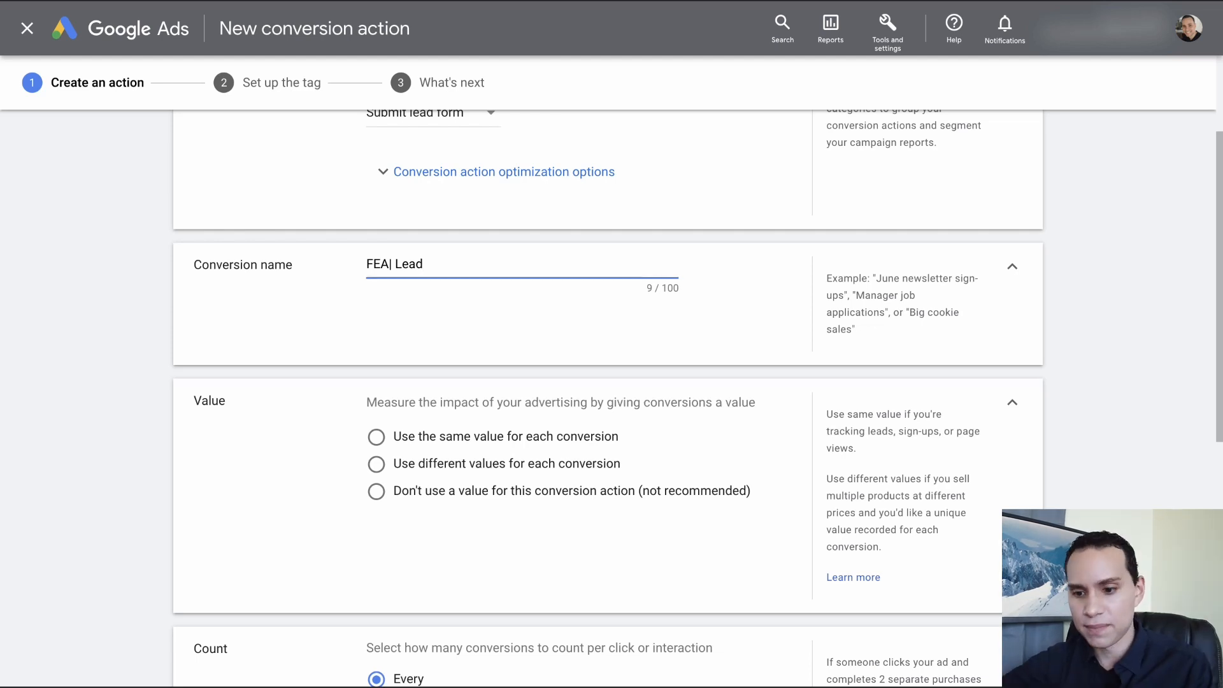
- Set the conversion action's value setting to "Don't use a value for this conversion action"
scroll(304, 342, "down", 4)
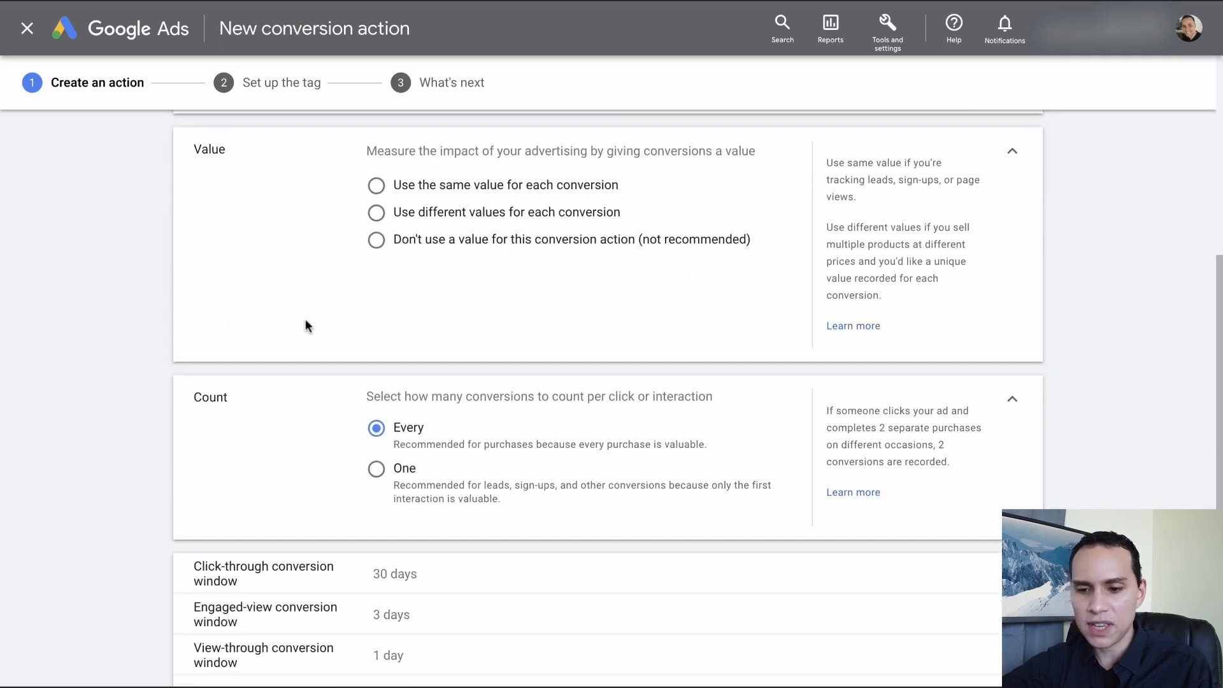
scroll(306, 325, "up", 4)
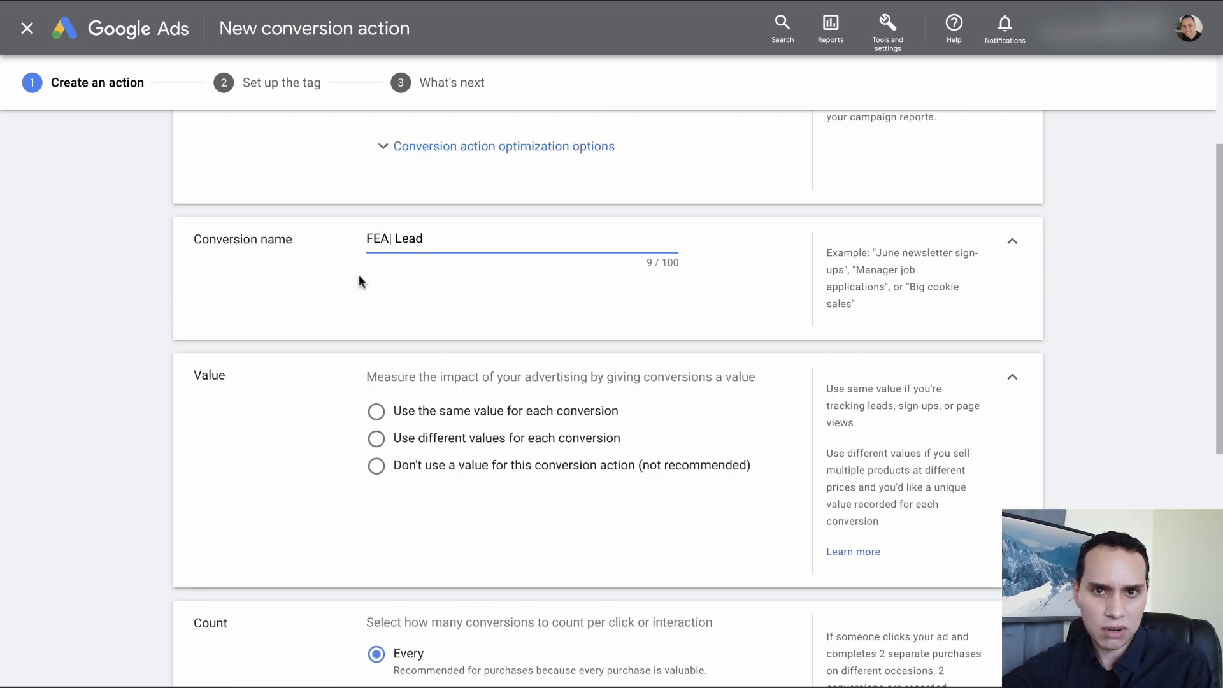
scroll(361, 282, "down", 3)
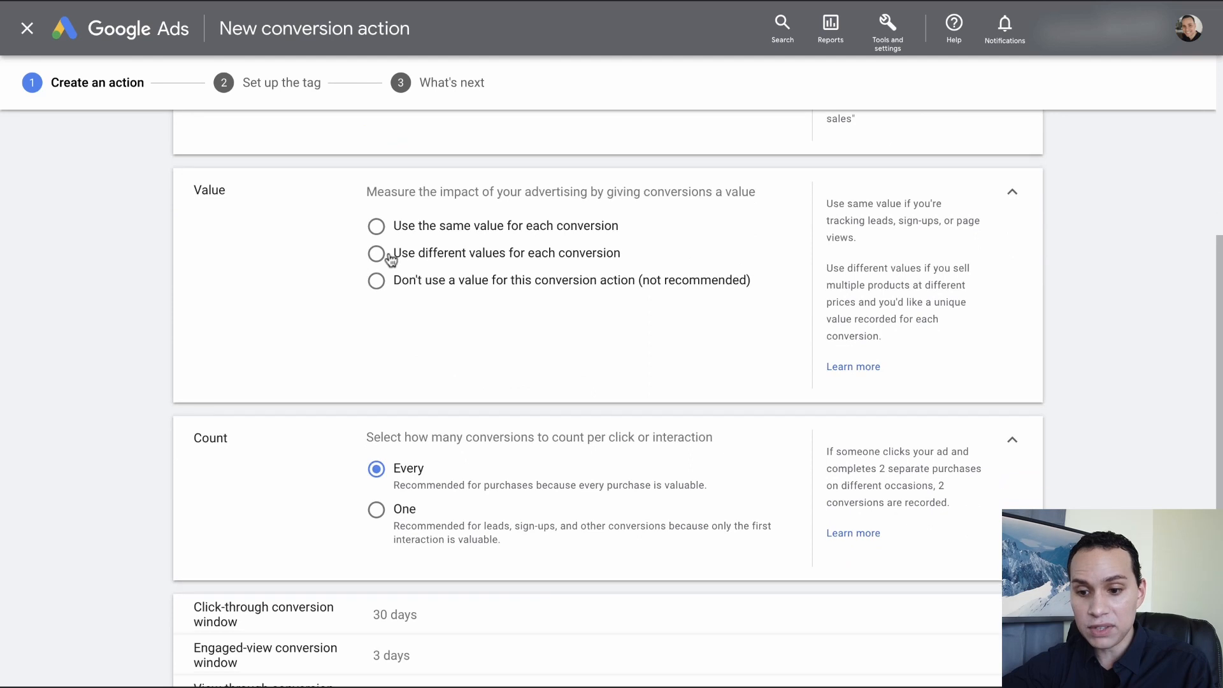
left_click(393, 285)
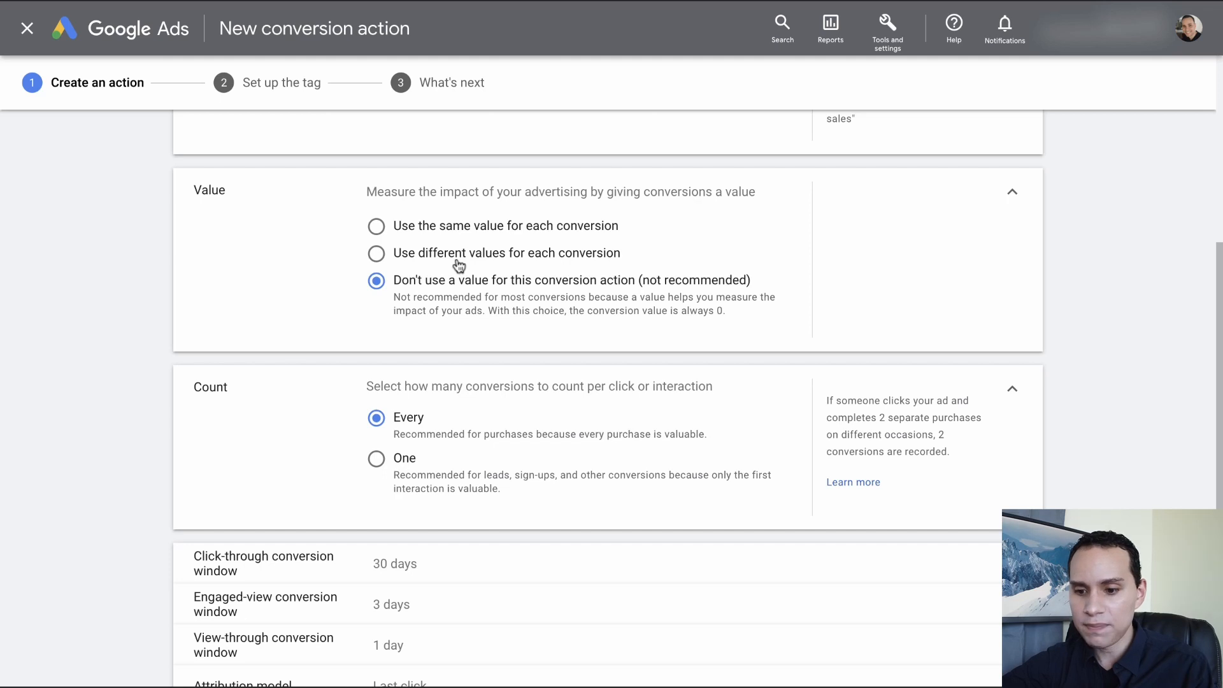
- Set the conversion action to count only one conversion per click or interaction
scroll(458, 266, "down", 3)
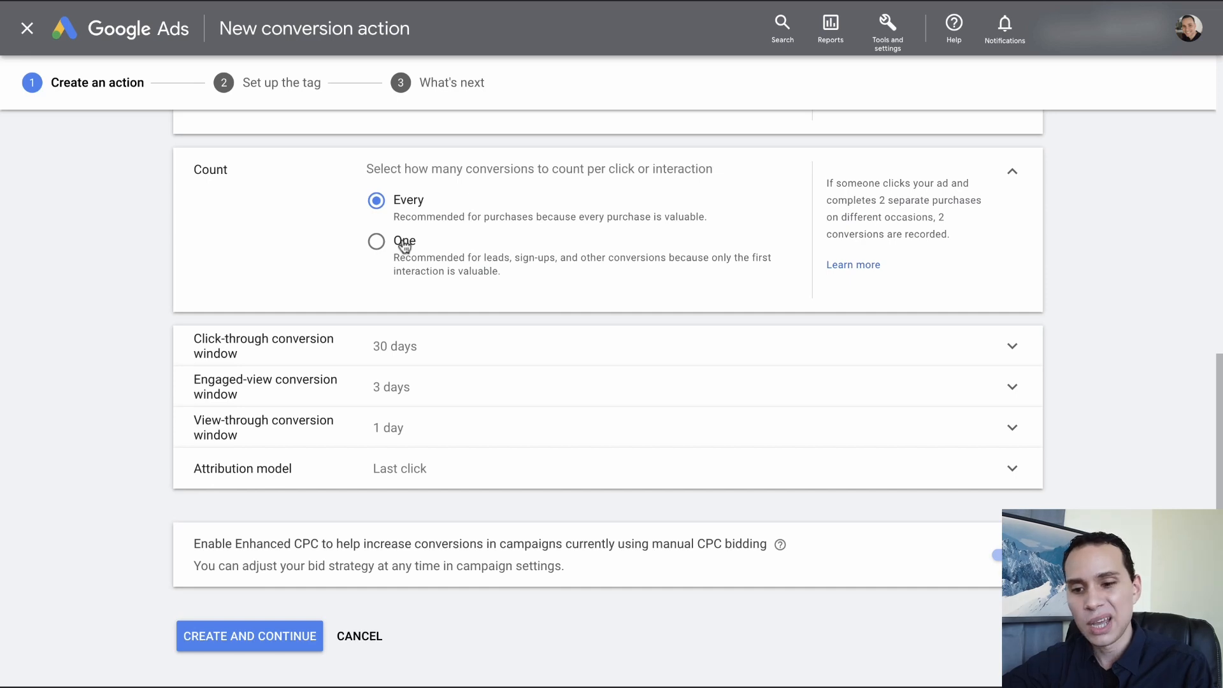
left_click(405, 247)
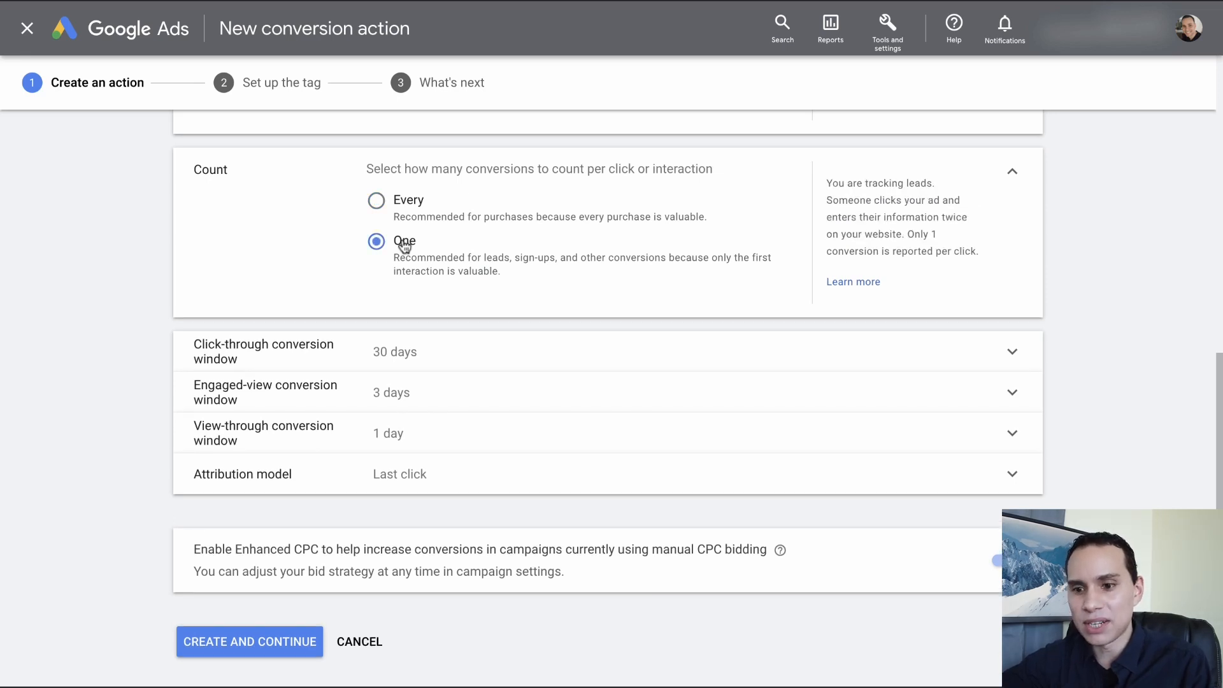
left_click(402, 212)
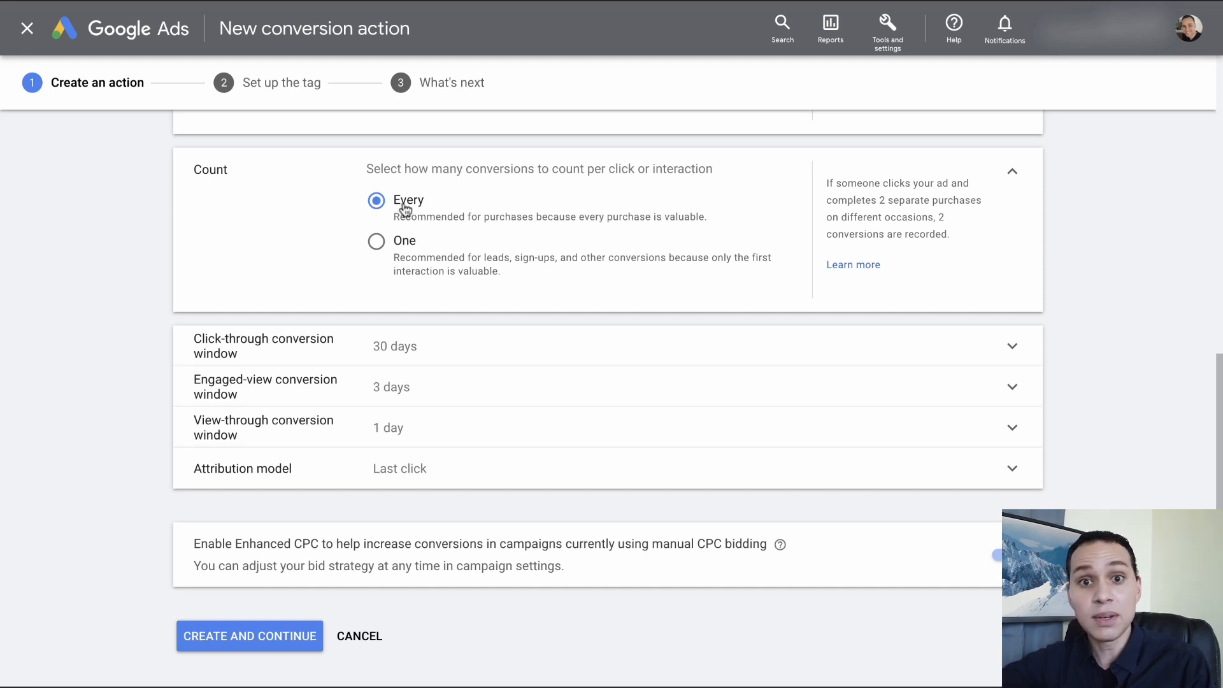
left_click(398, 240)
- Set the click-through conversion window to 1 week
left_click(403, 351)
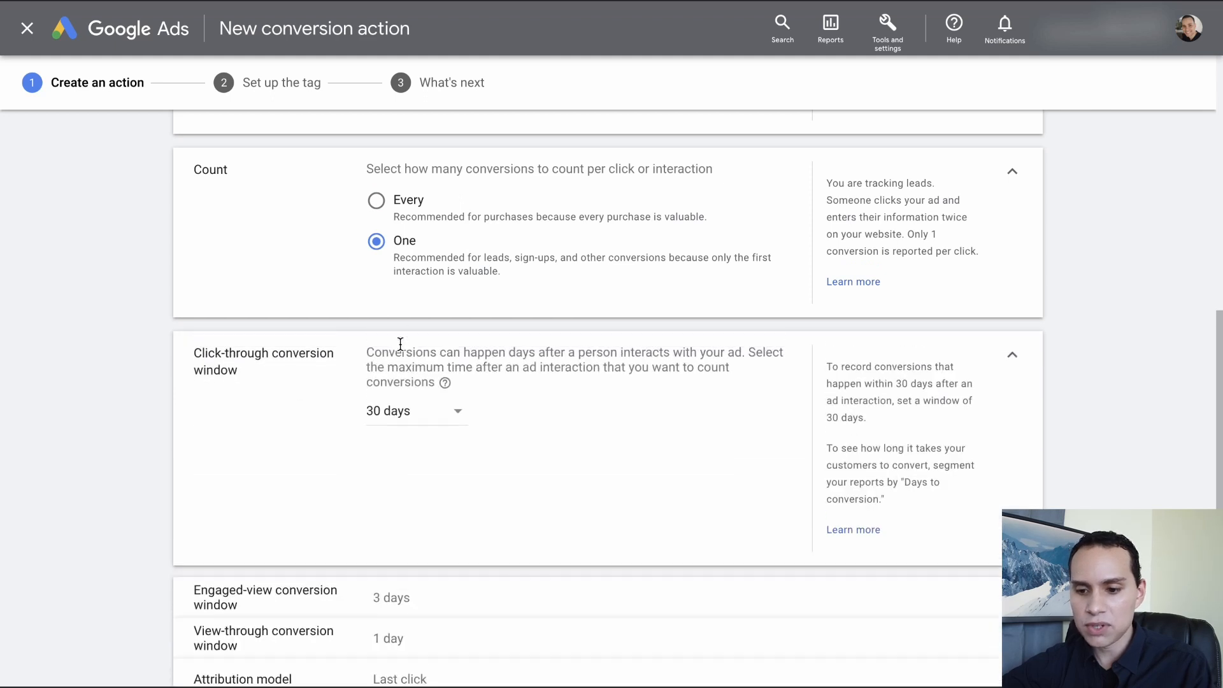
left_click(441, 229)
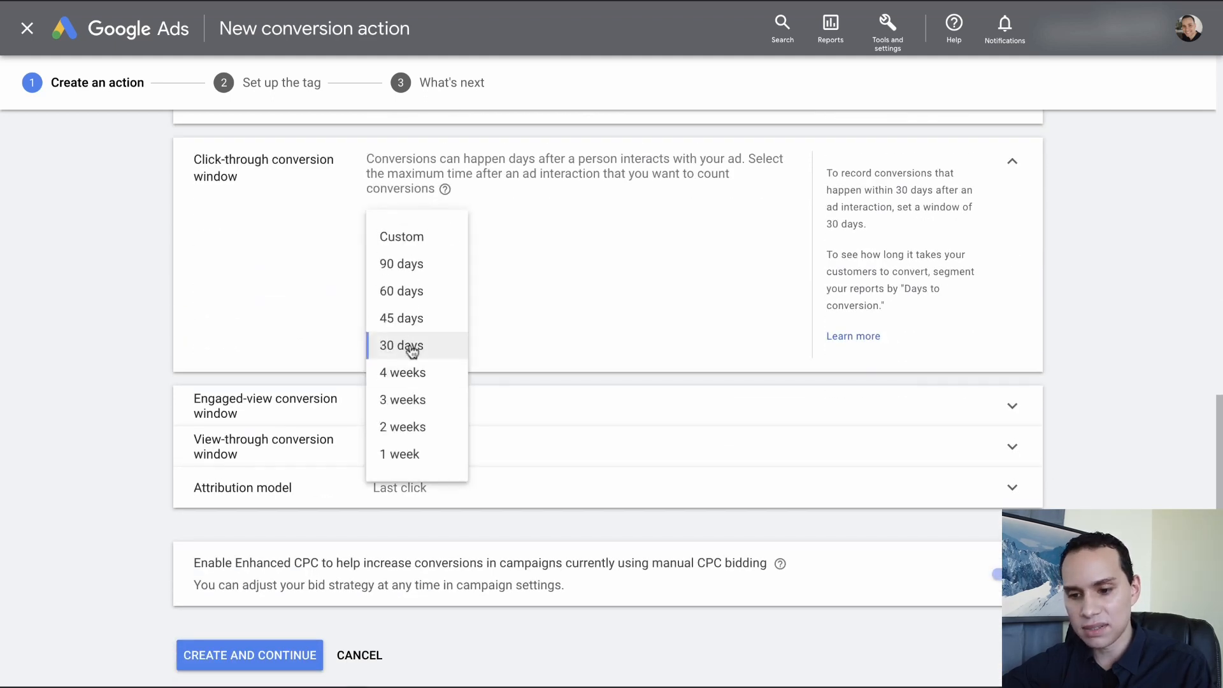
left_click(426, 456)
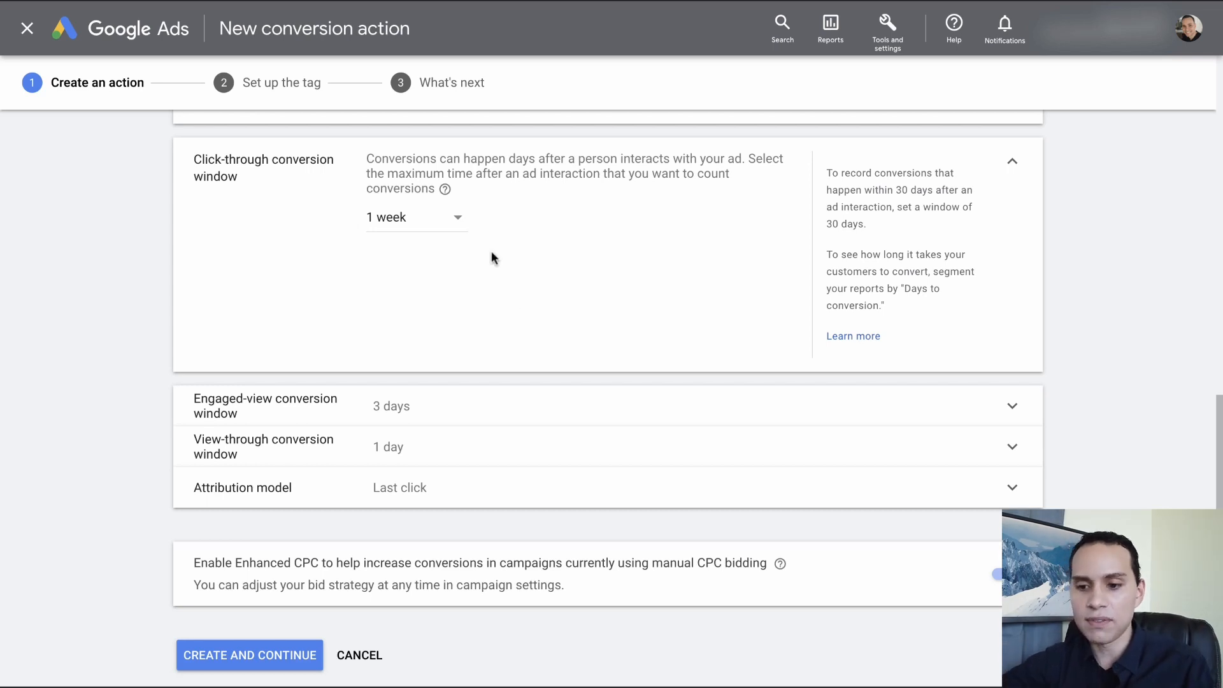
left_click(456, 226)
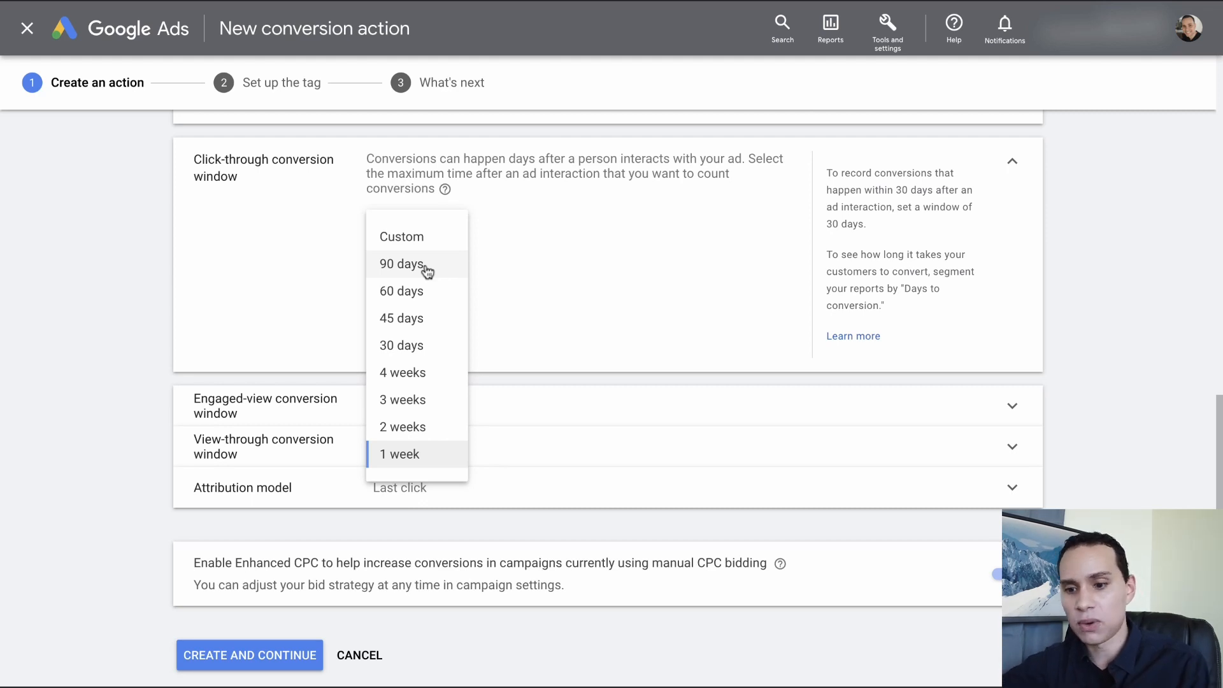
left_click(567, 277)
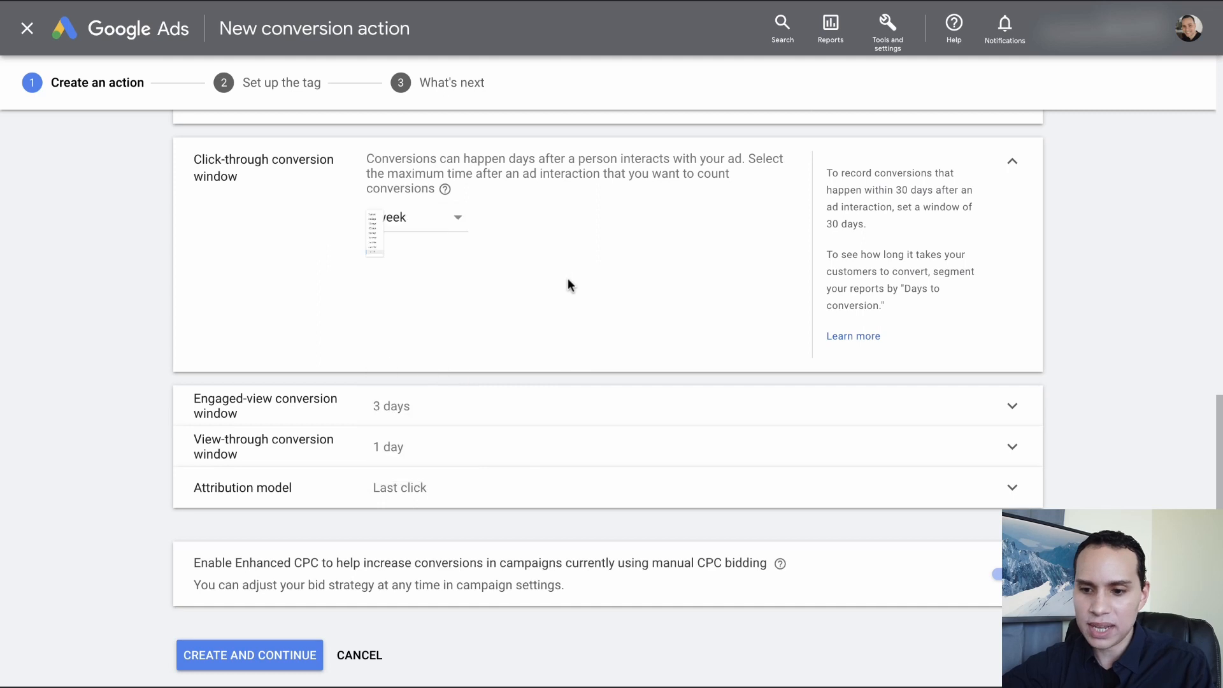
- Turn off Enhanced CPC for manual CPC campaigns and create the conversion action, continuing to its tag setup
scroll(548, 268, "down", 1)
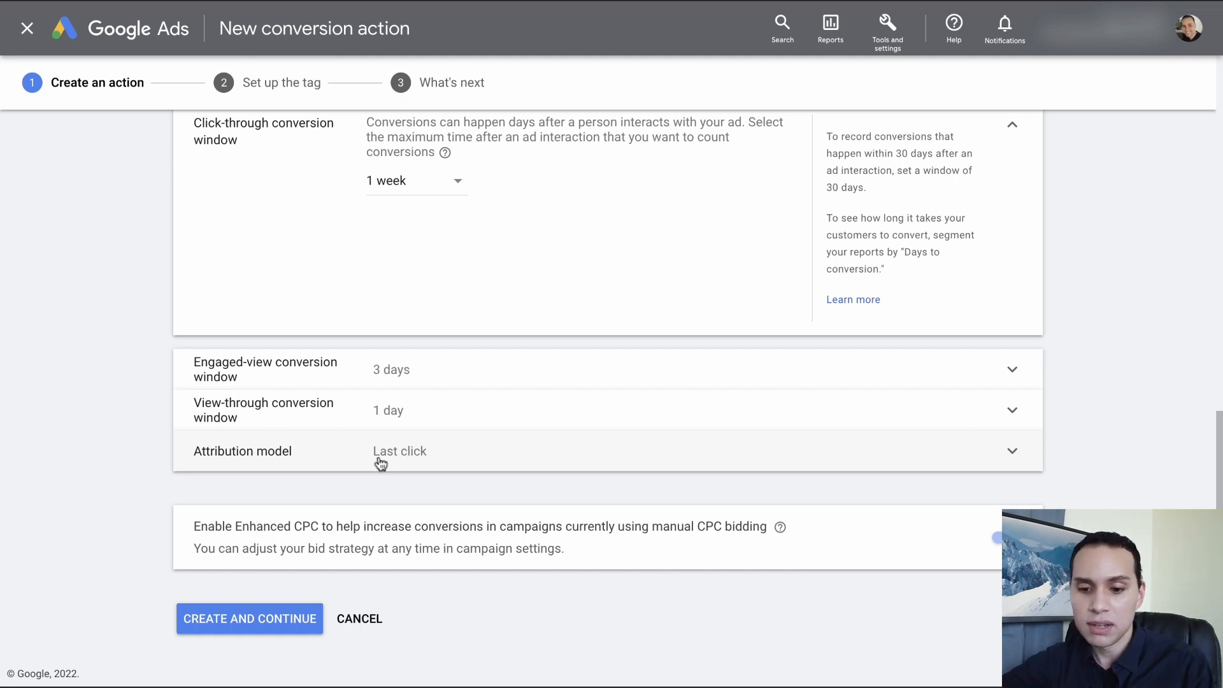
left_click(998, 537)
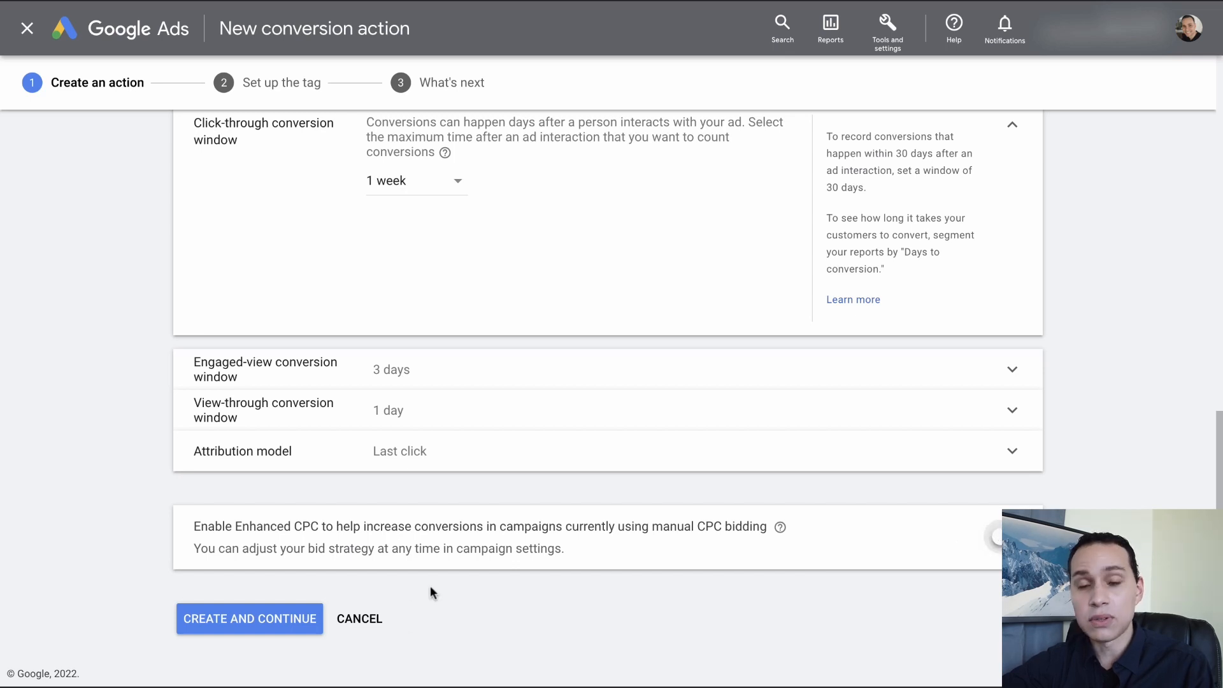
left_click(284, 619)
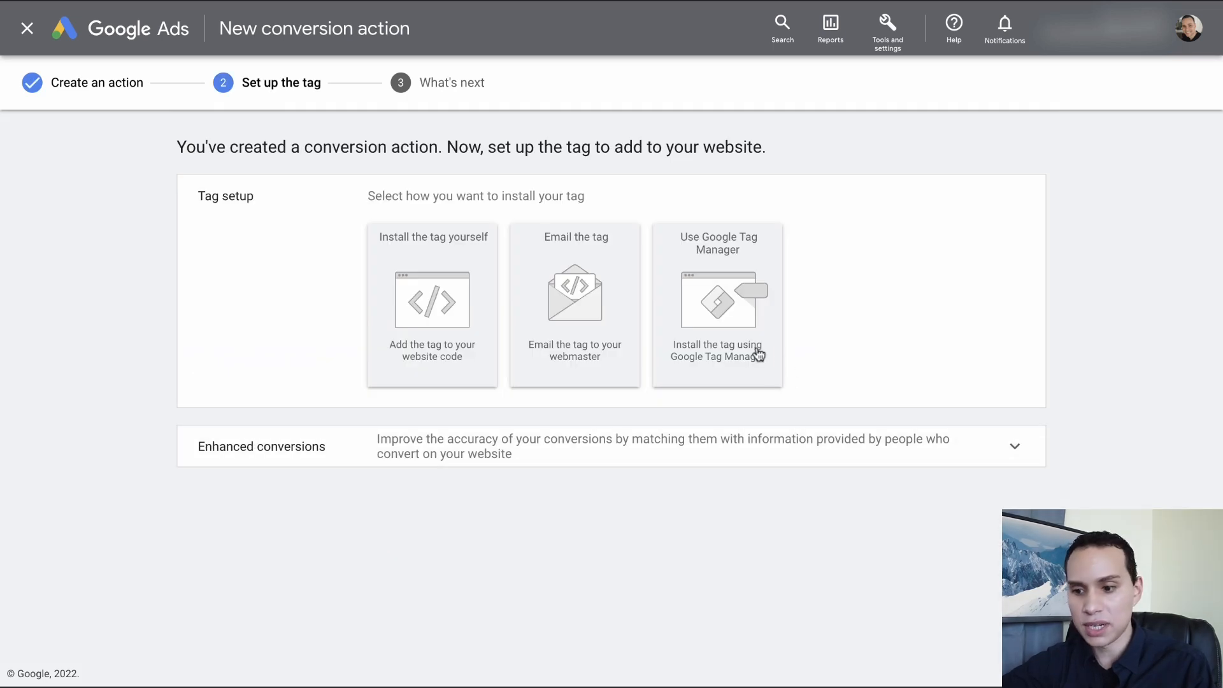
- Choose Google Tag Manager as the tag installation method and copy the conversion ID into the worksheet's FEA| Leads row
left_click(736, 310)
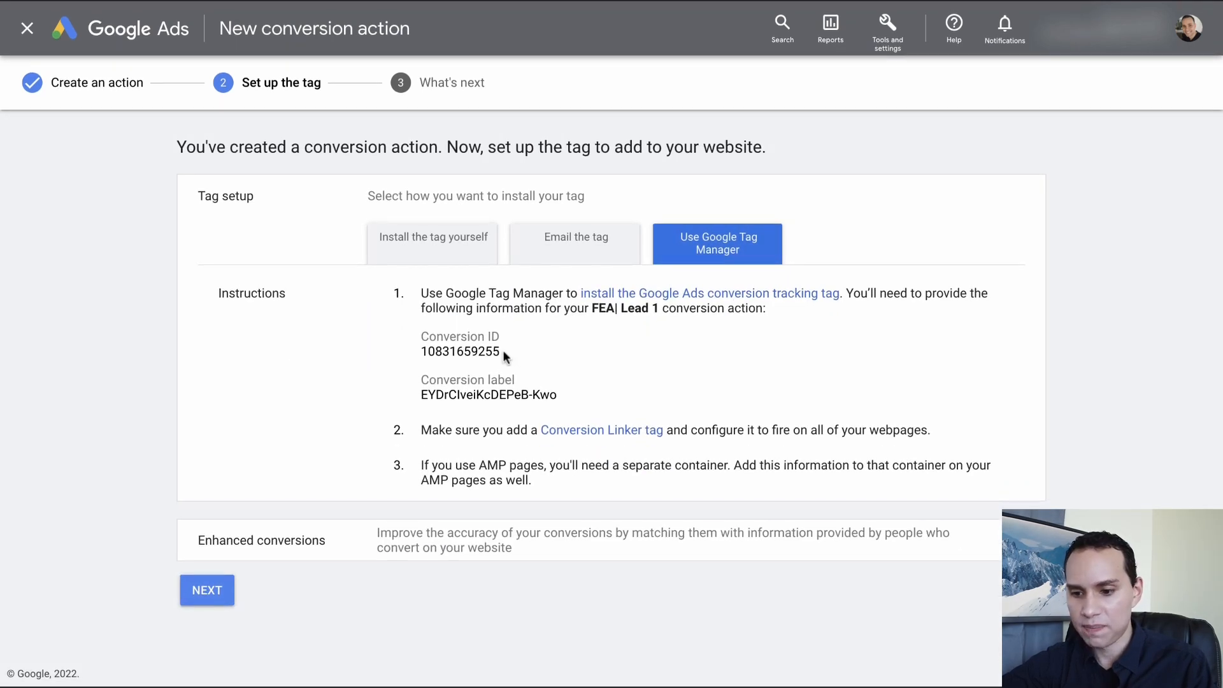
left_click_drag(504, 350, 414, 349)
key("ctrl+c")
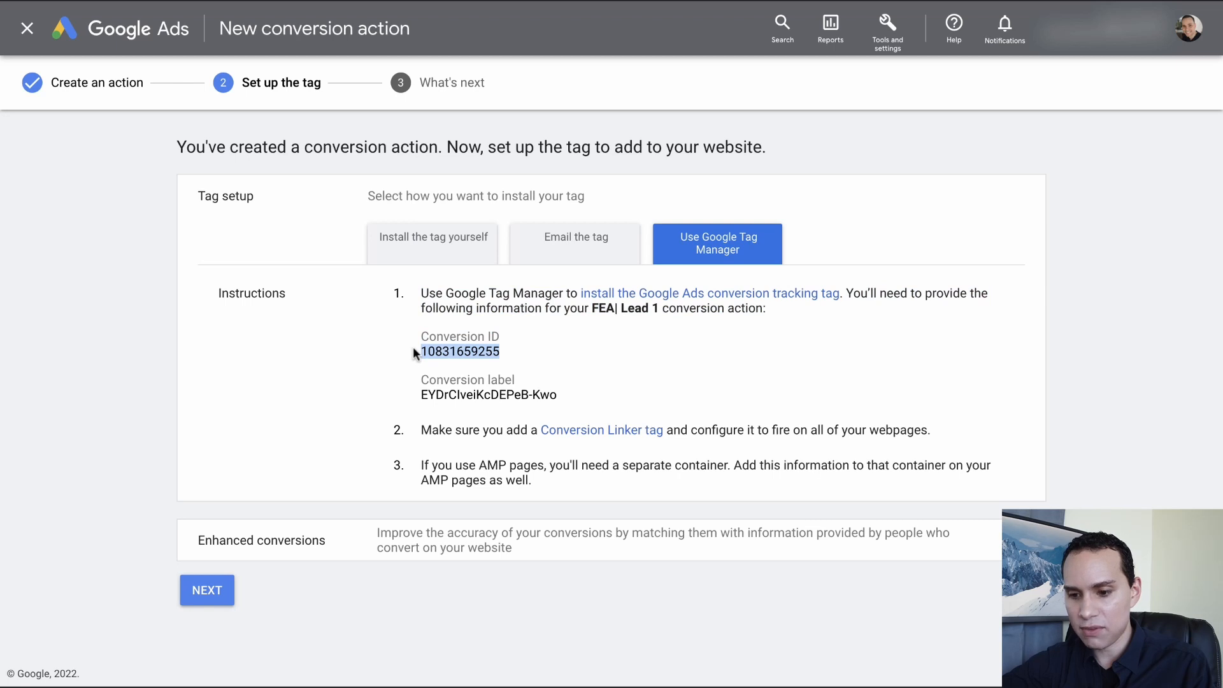
key("ctrl+Right")
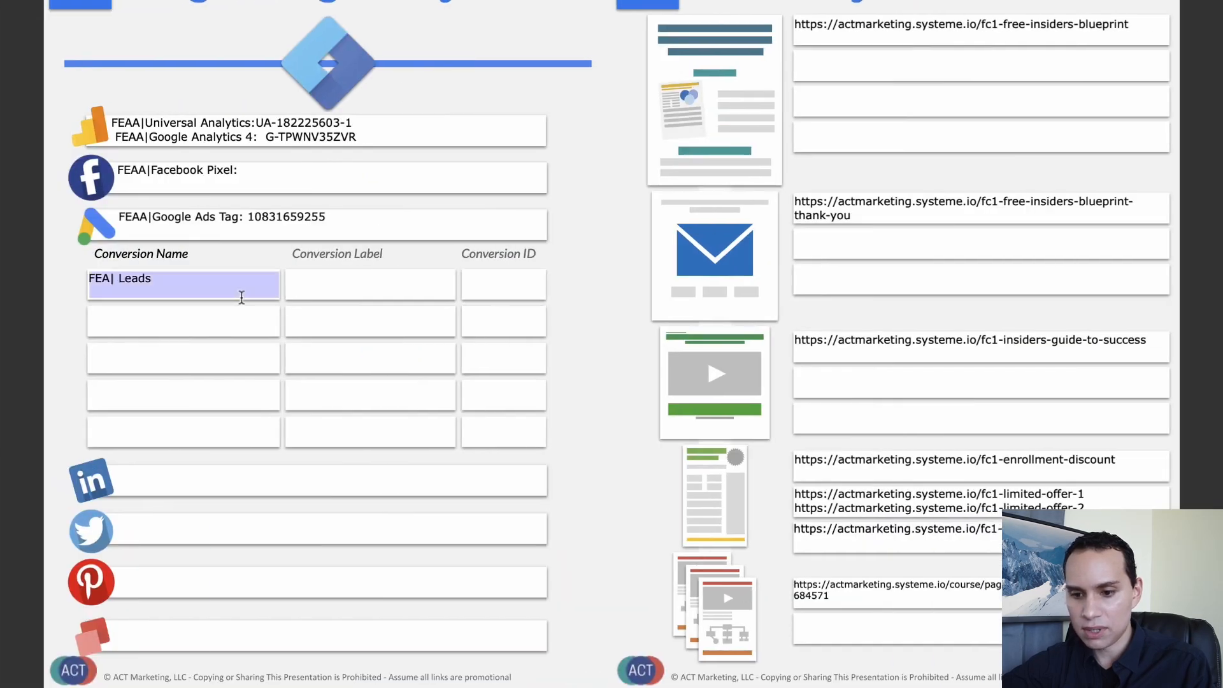
left_click(509, 278)
key("ctrl+v")
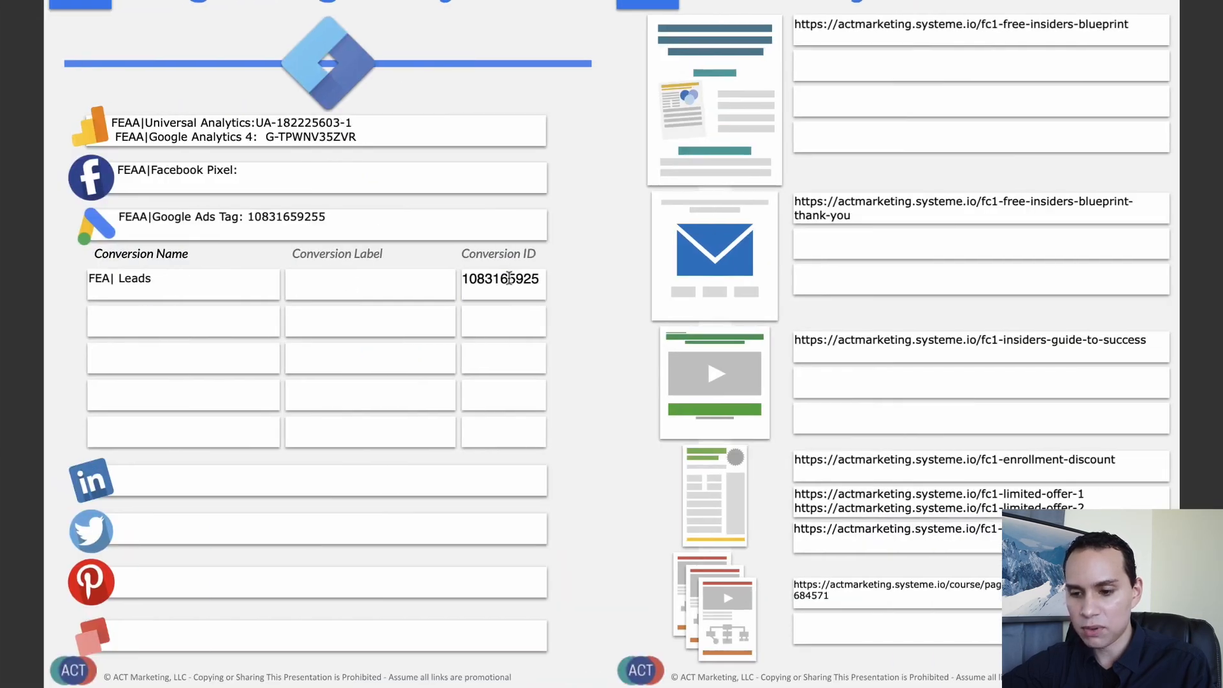
- Copy the conversion label from Google Ads into the Conversion Label field of the worksheet's FEA| Leads row
key("ctrl+Left")
left_click_drag(419, 396, 563, 391)
key("ctrl+Right")
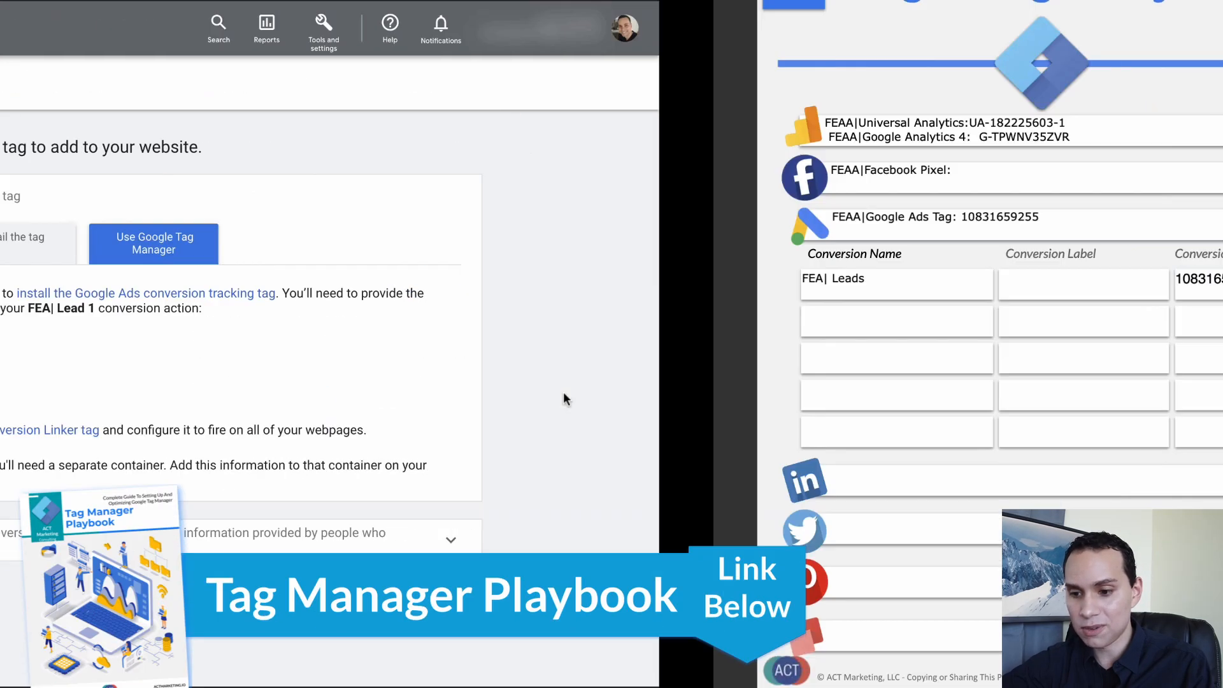
left_click(366, 287)
key("ctrl+v")
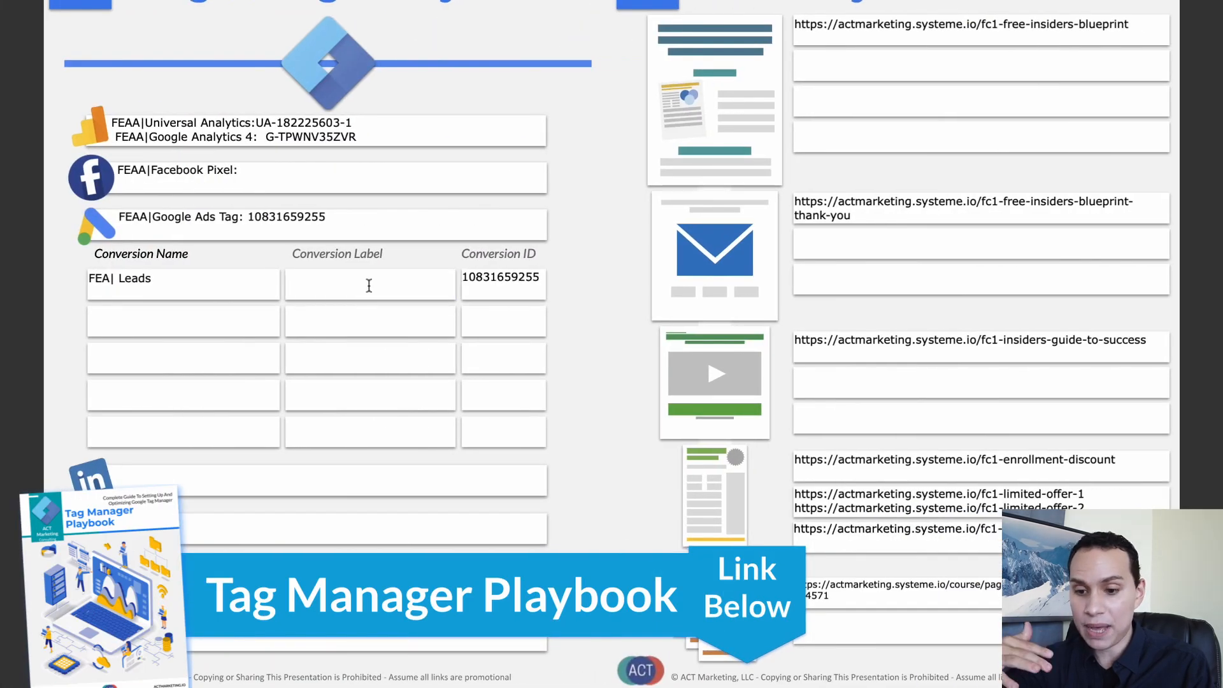
- Return to Google Ads and finish the remaining pages of the conversion action setup
key("ctrl+Left")
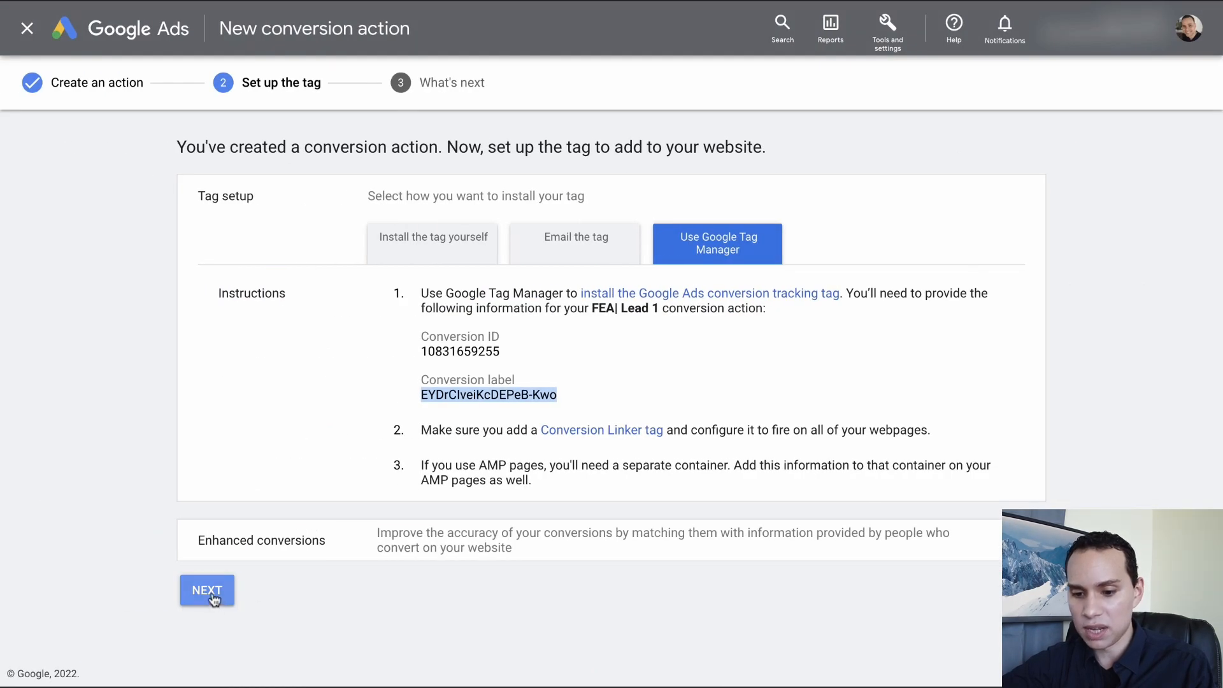
left_click(207, 591)
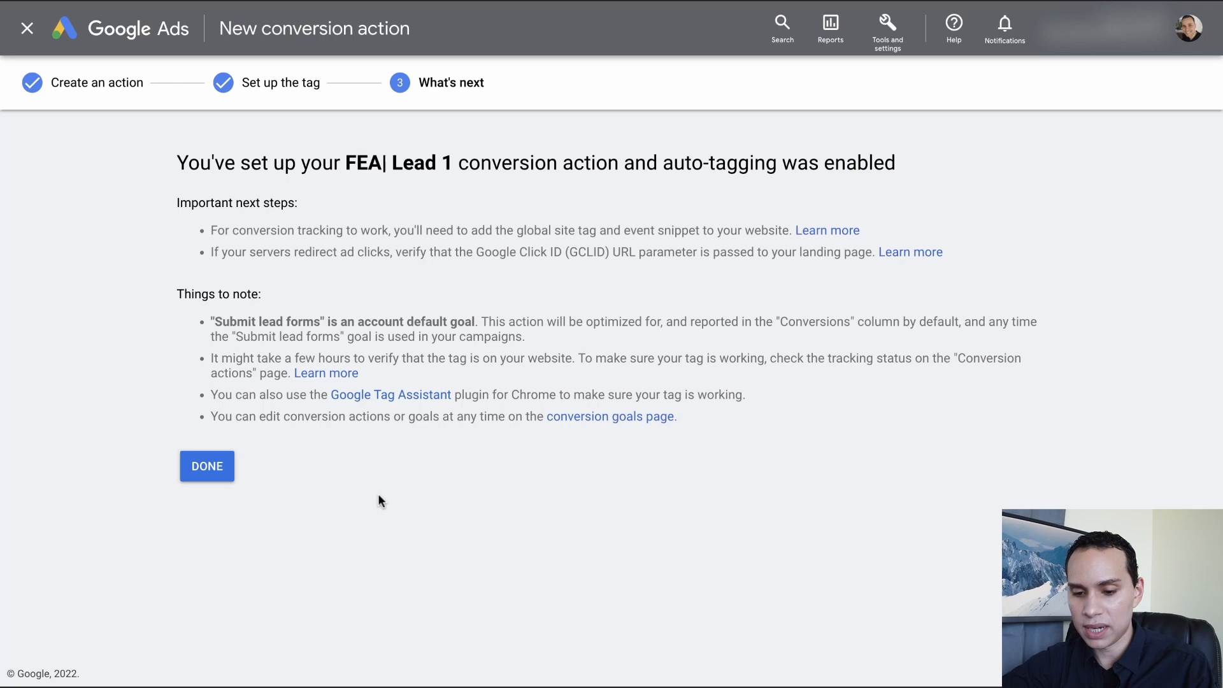
left_click(205, 462)
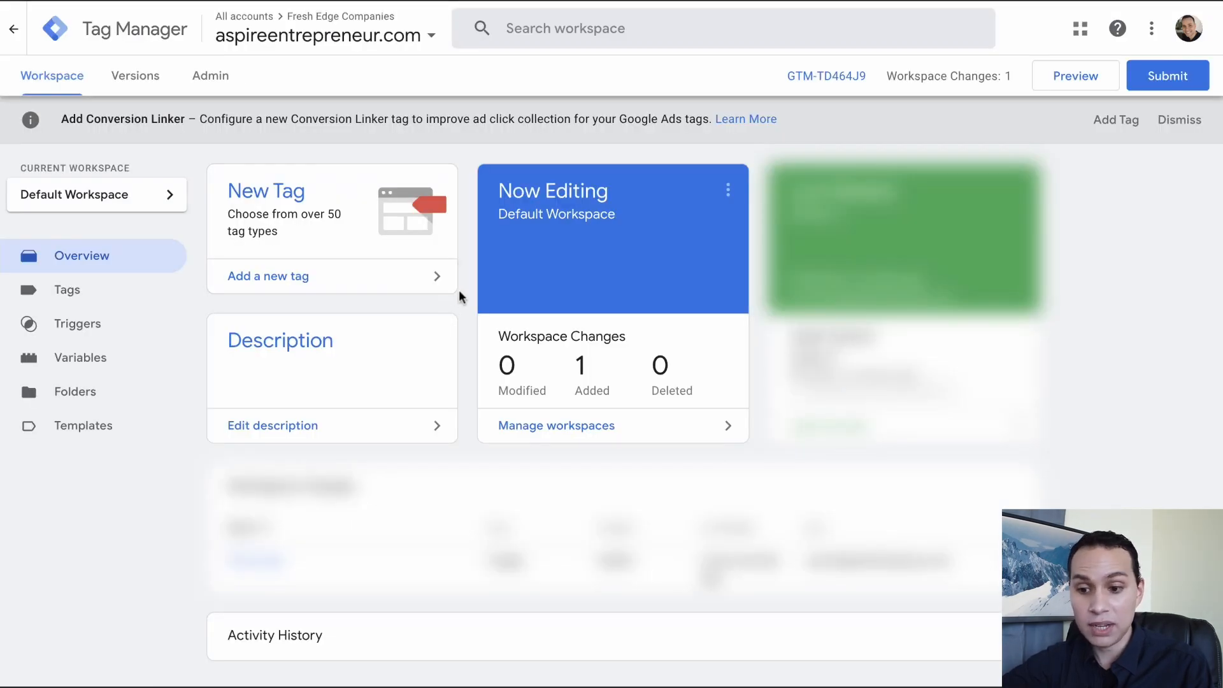
- Create a new tag in Tag Manager named "FEA| Leads - Google Ads" with the type Google Ads Conversion Tracking
left_click(329, 283)
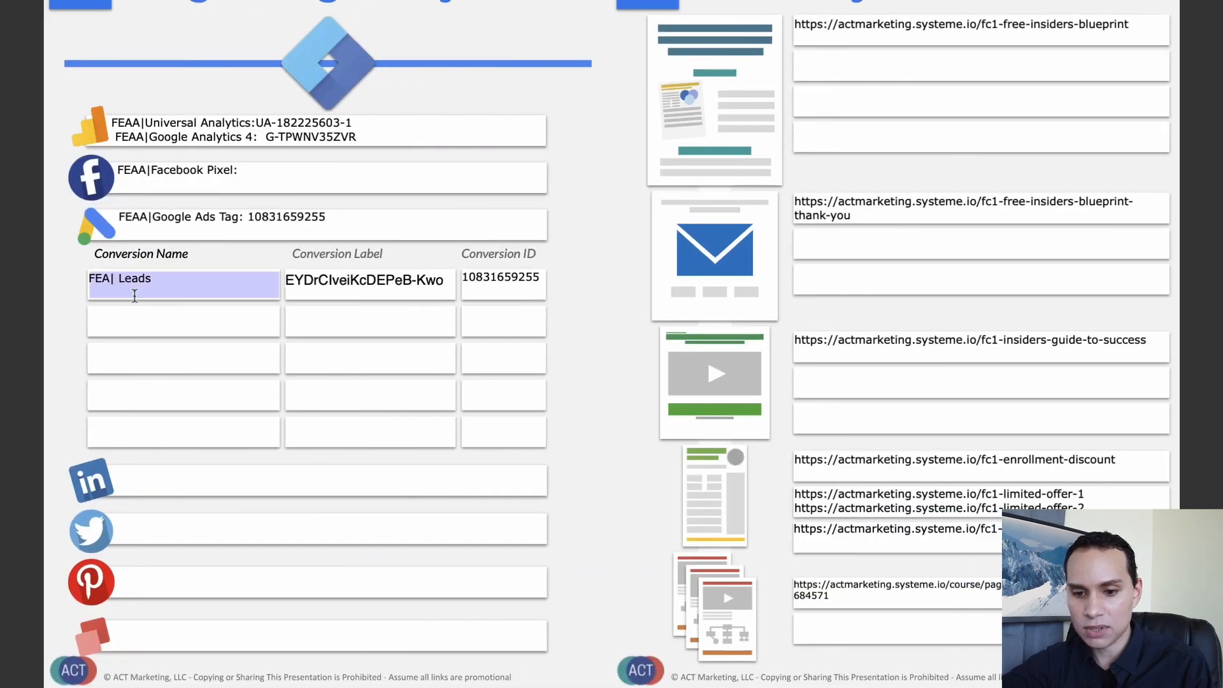
triple_click(135, 284)
key("ctrl+Left")
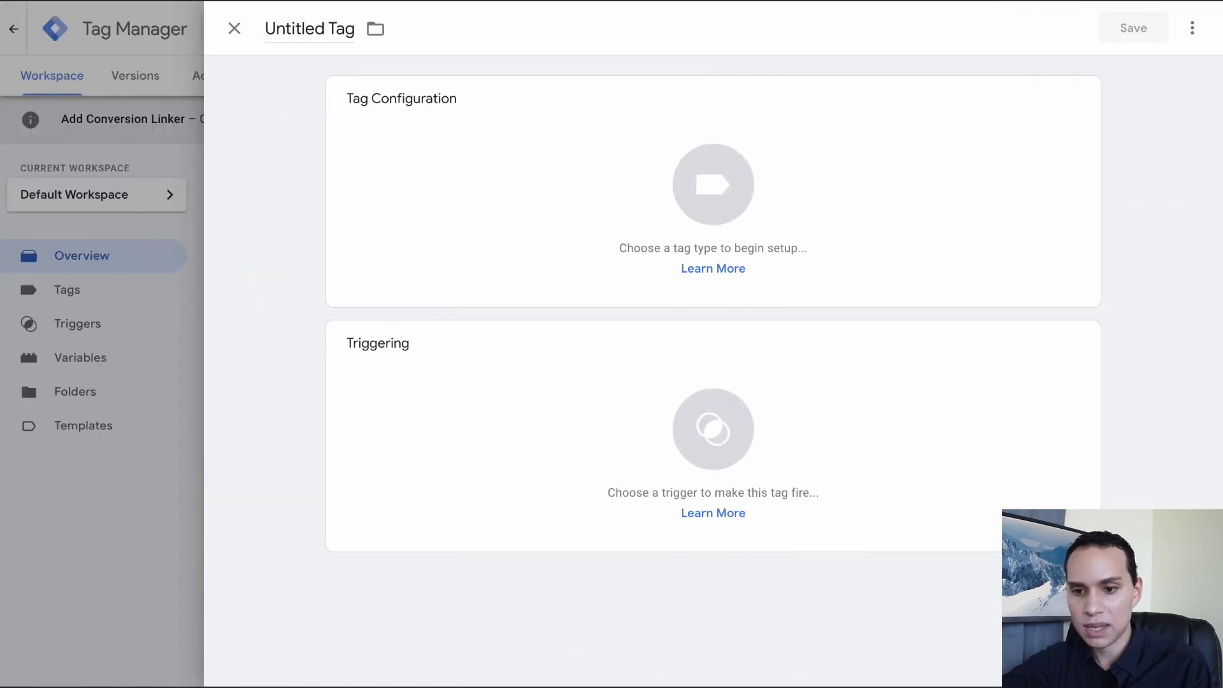
left_click(288, 26)
key("ctrl+v")
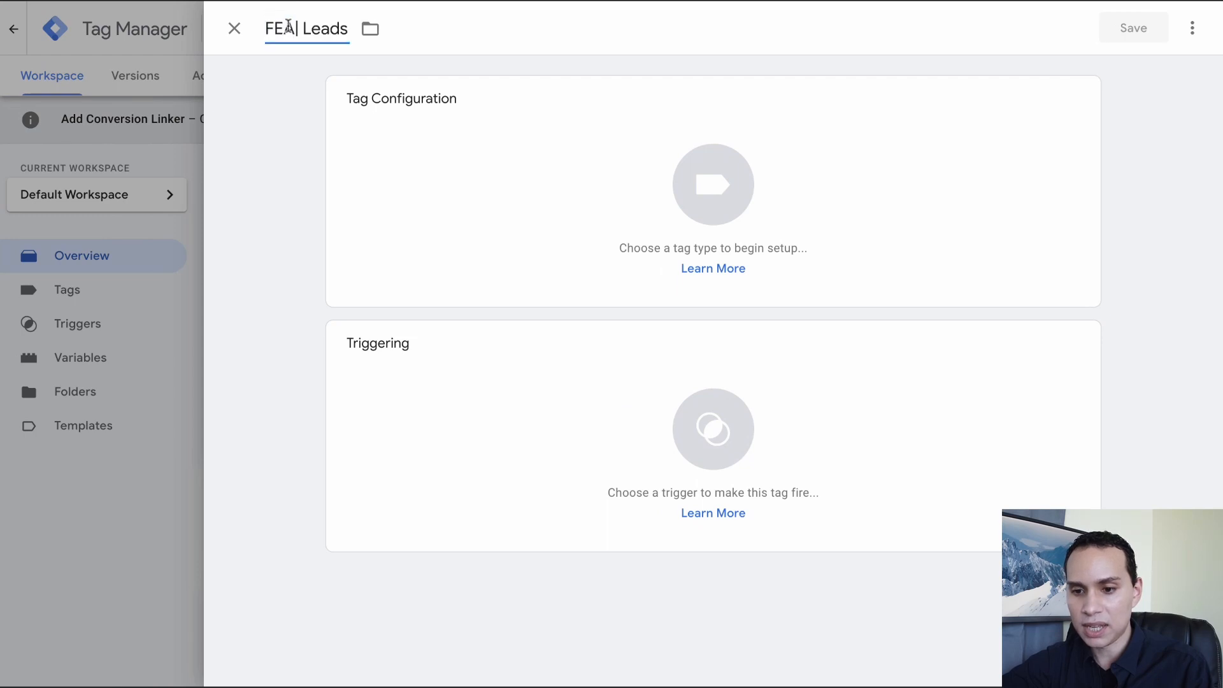
type("- ")
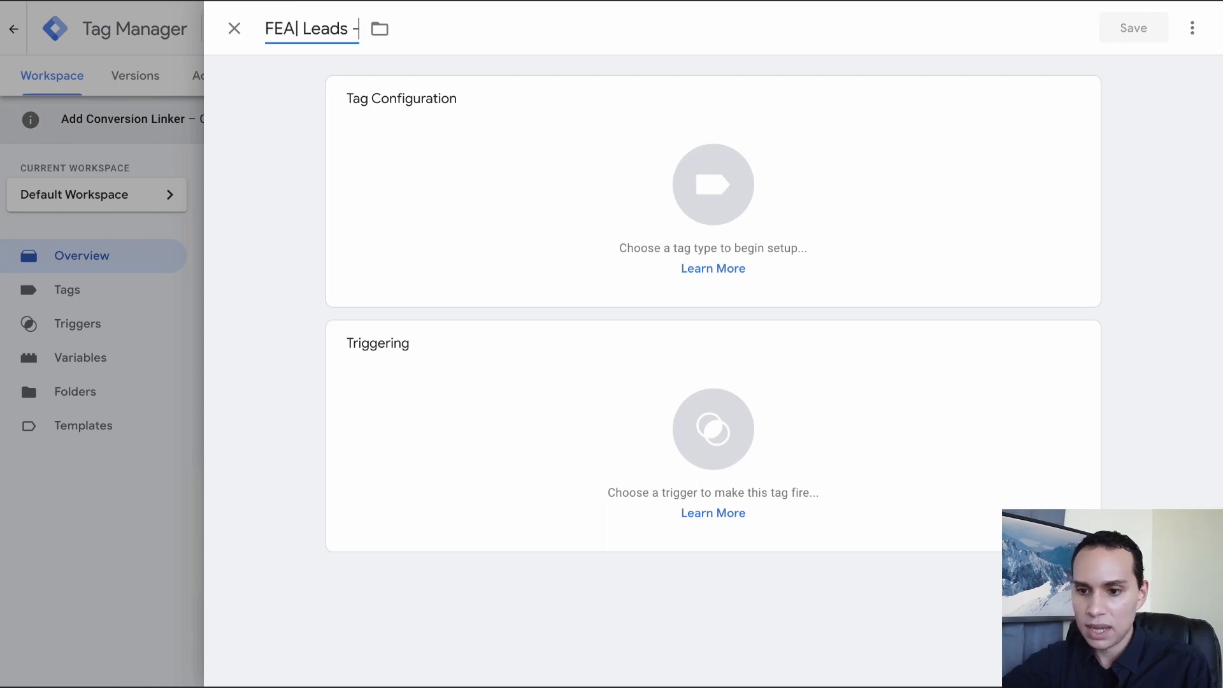
type("Google Ads")
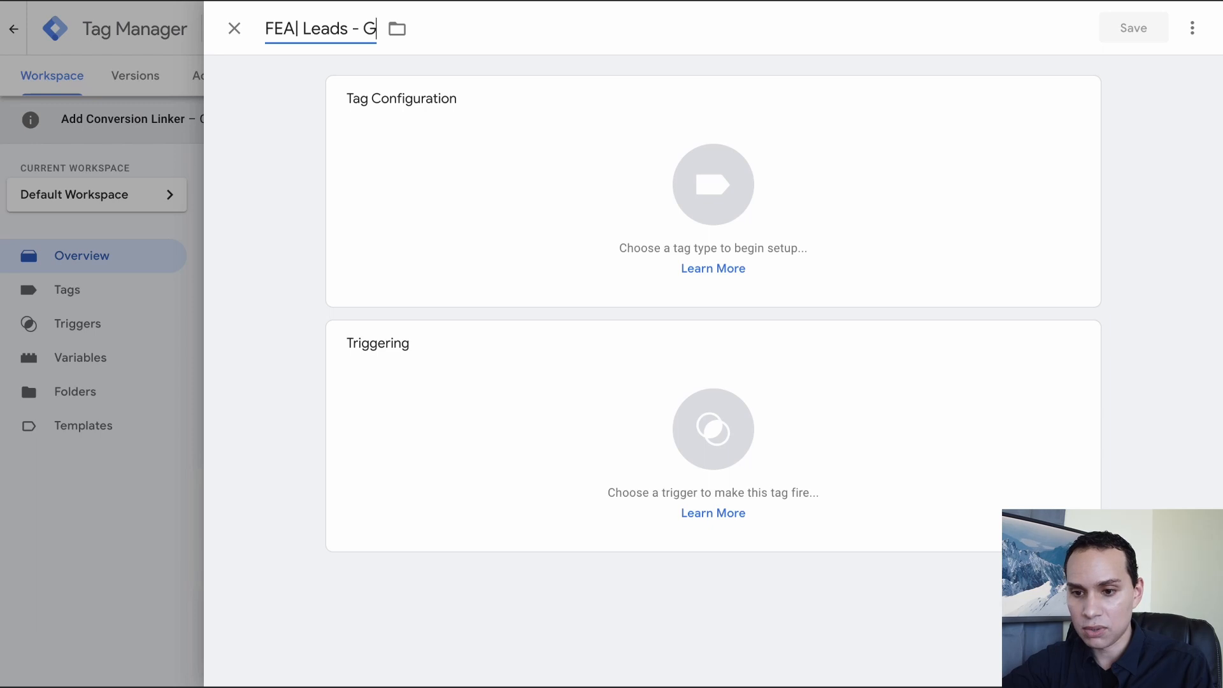
left_click(472, 177)
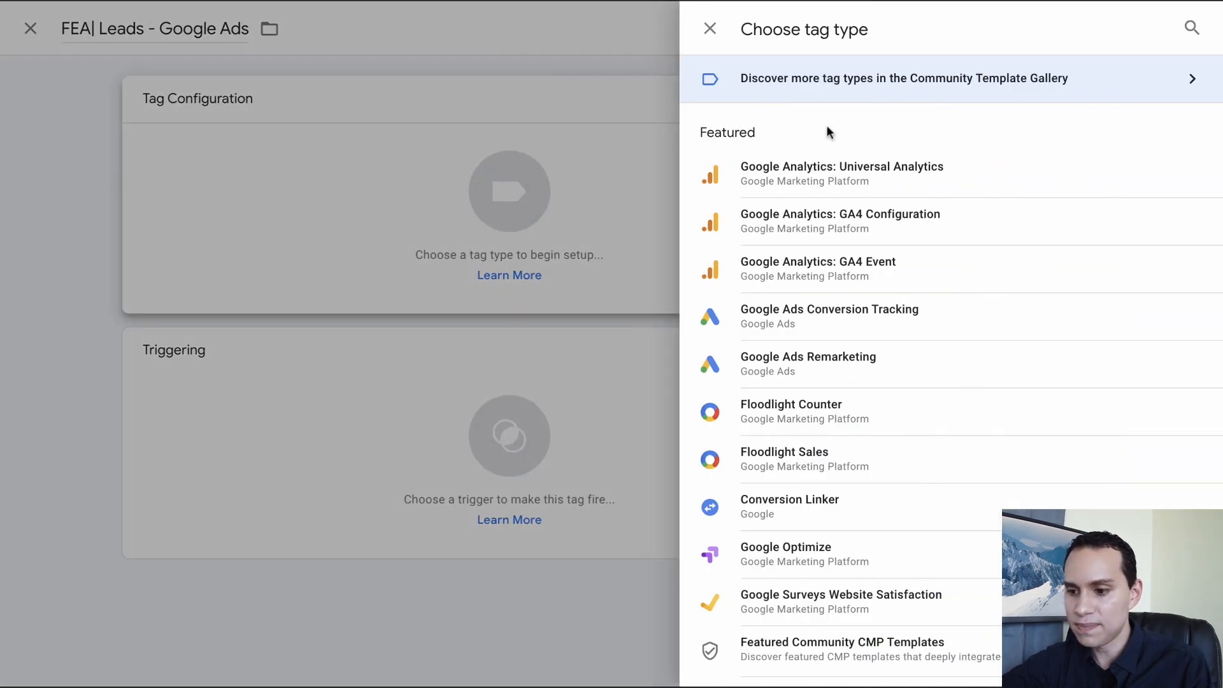
left_click(802, 325)
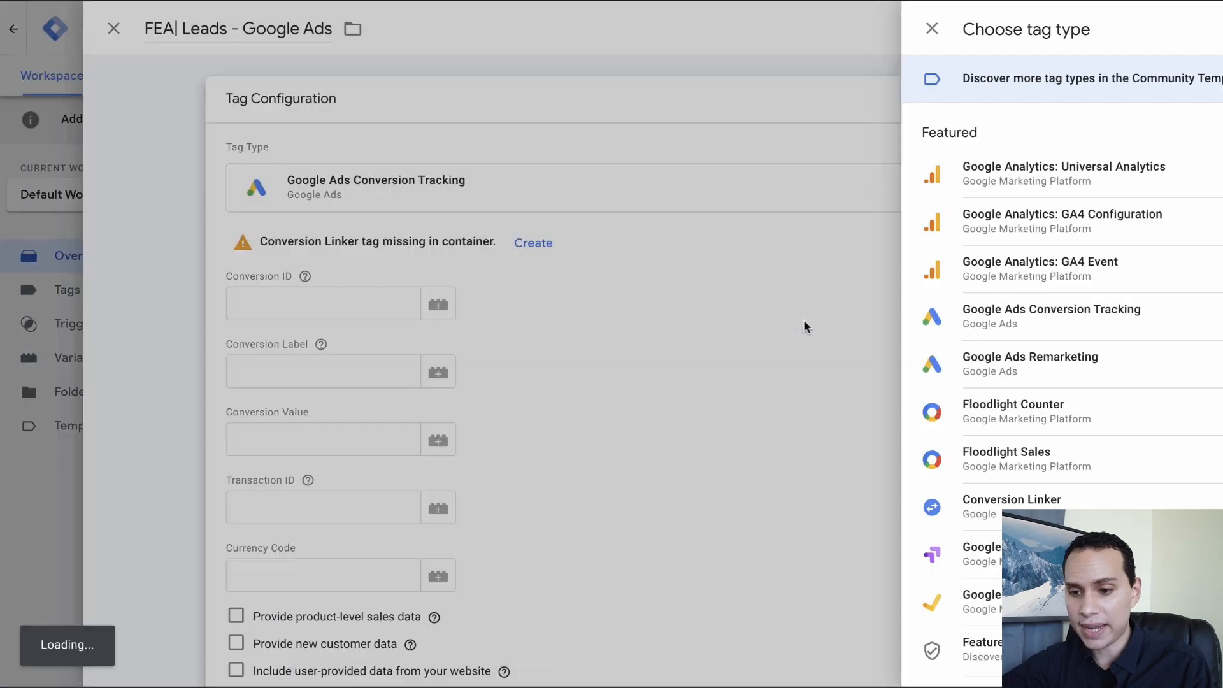
- Fill in the tag's Conversion Label and Conversion ID by copying both from the worksheet's FEA| Leads row
scroll(533, 317, "down", 1)
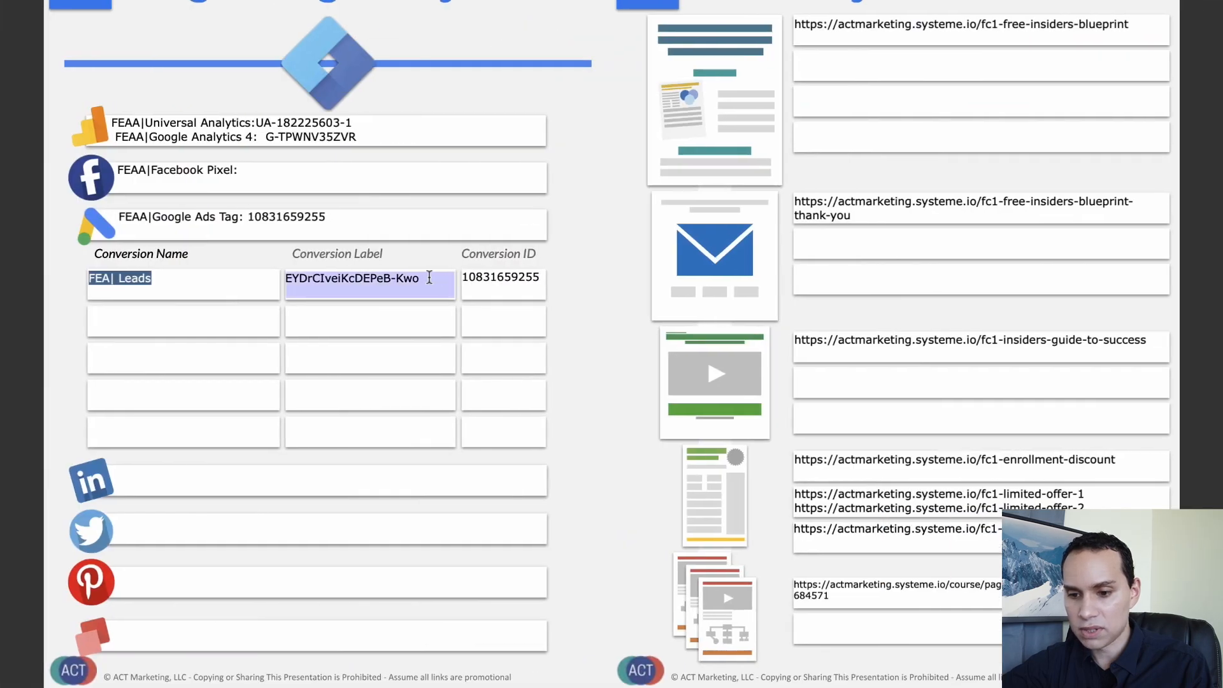
triple_click(477, 277)
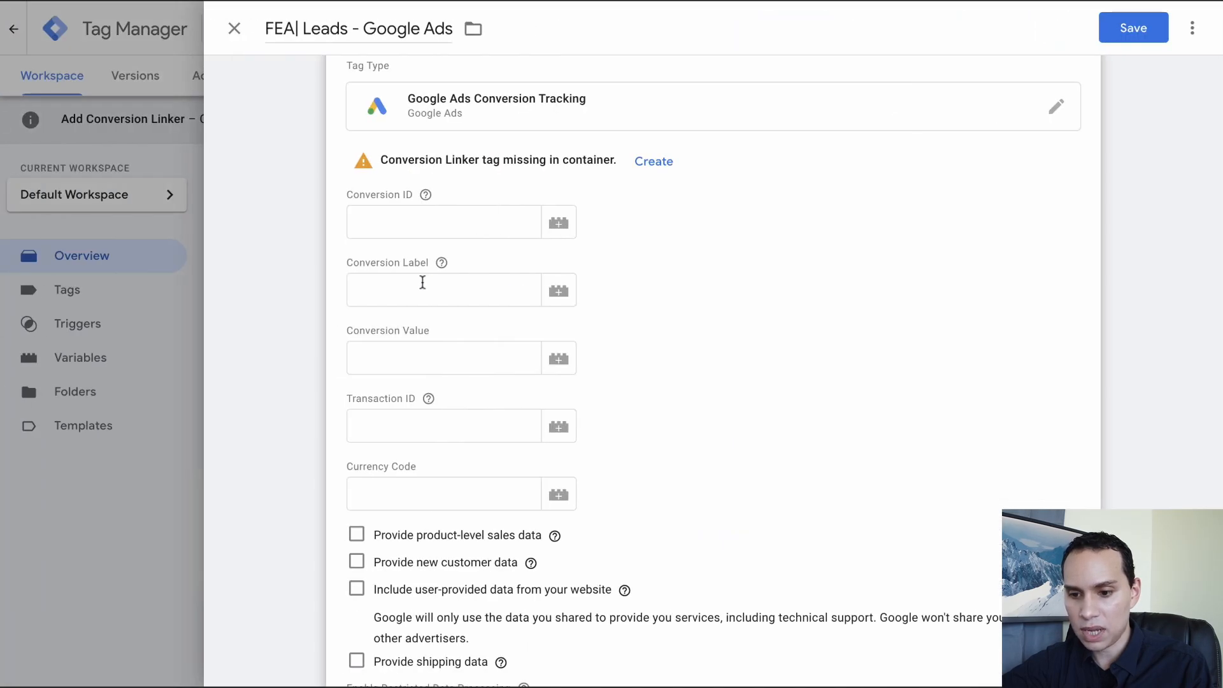
left_click(420, 284)
key("super+v")
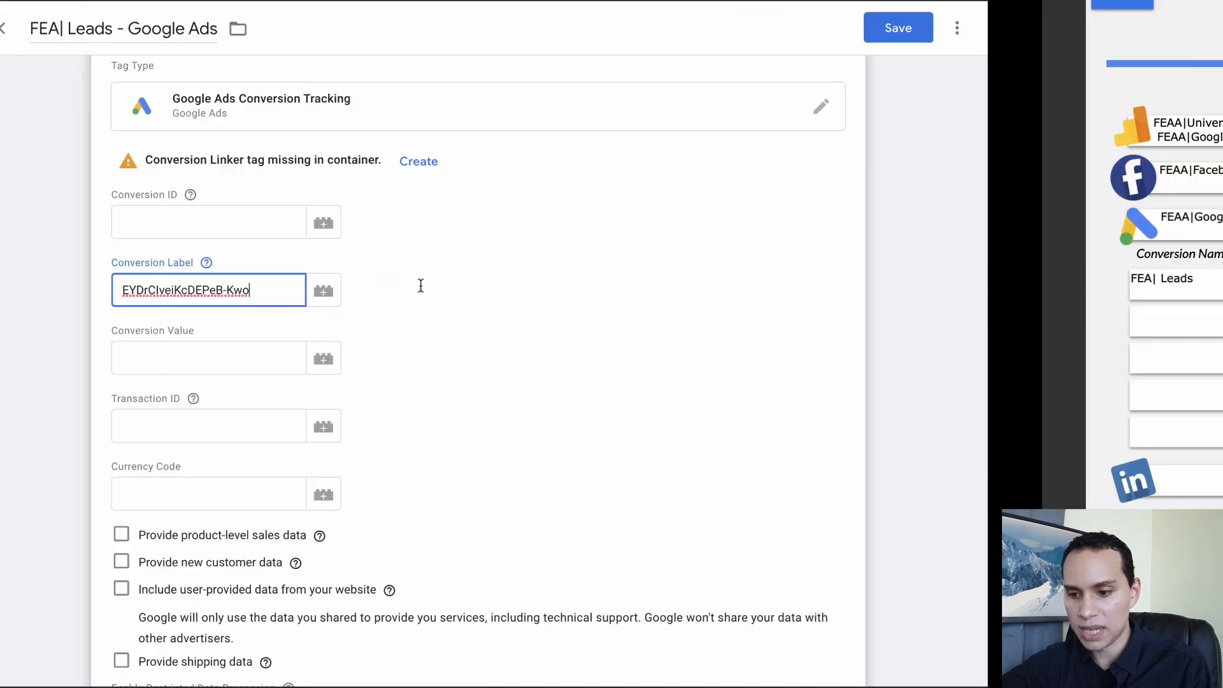
triple_click(495, 280)
key("ctrl+Left")
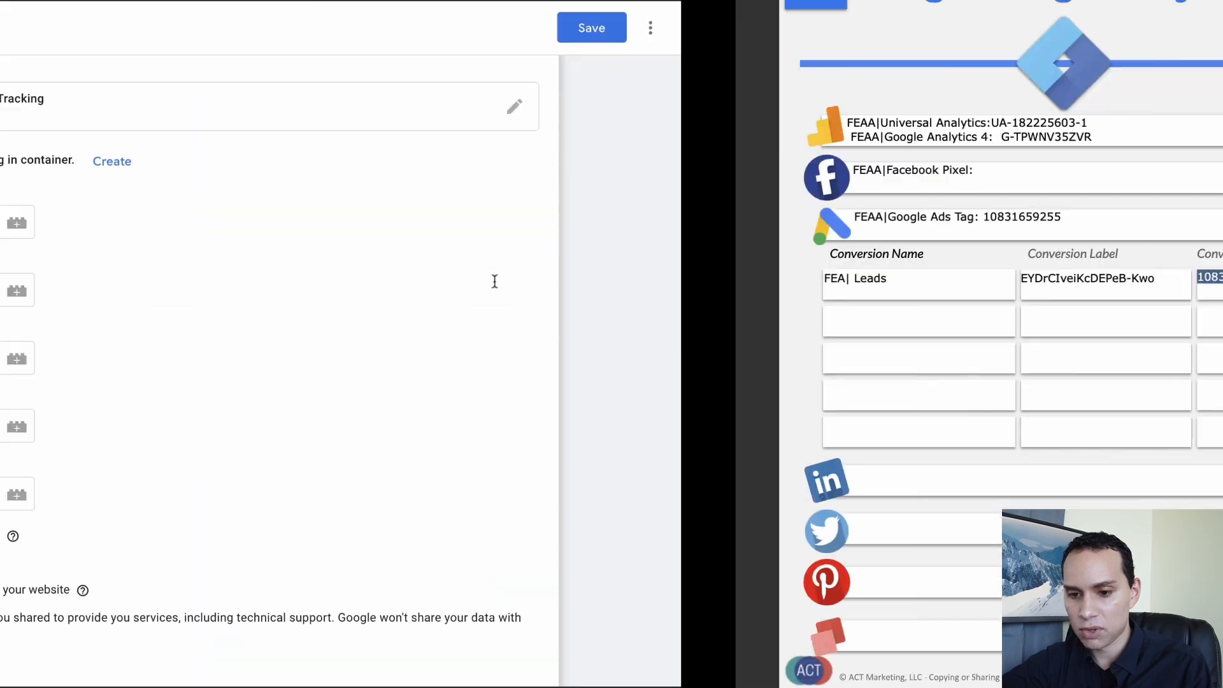
left_click(376, 221)
key("super+v")
left_click(675, 281)
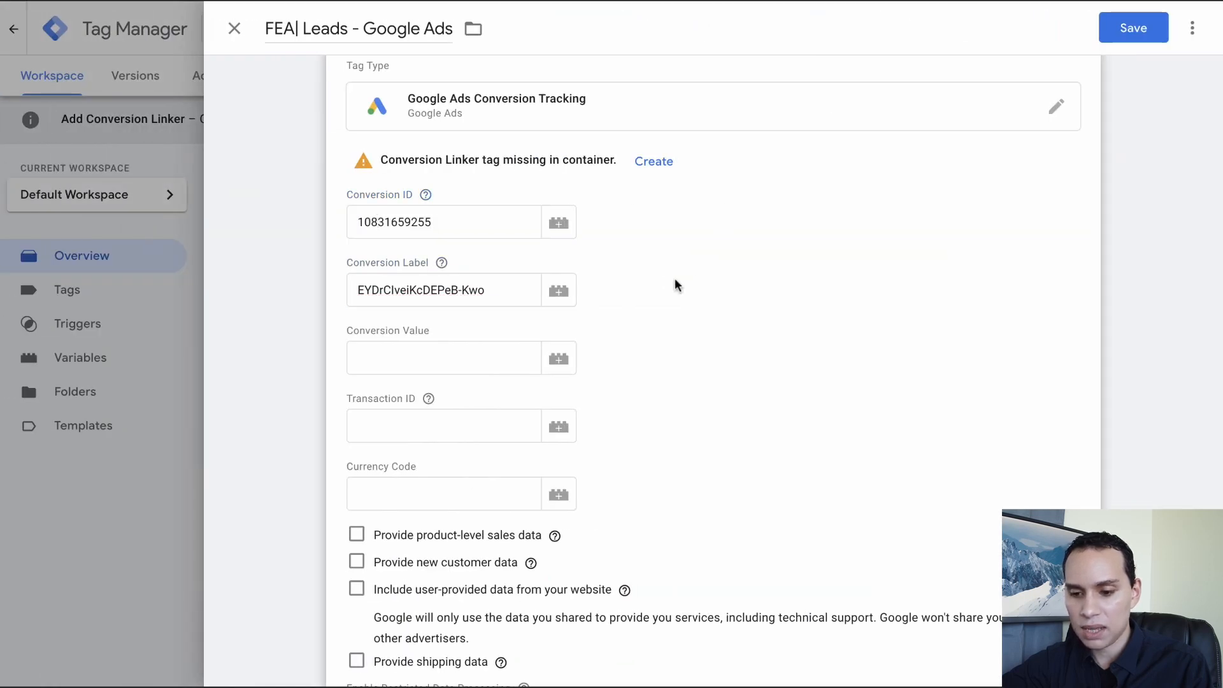
- Assign the "FEA| Lead" page view trigger to the conversion tracking tag and save the tag
scroll(675, 281, "down", 3)
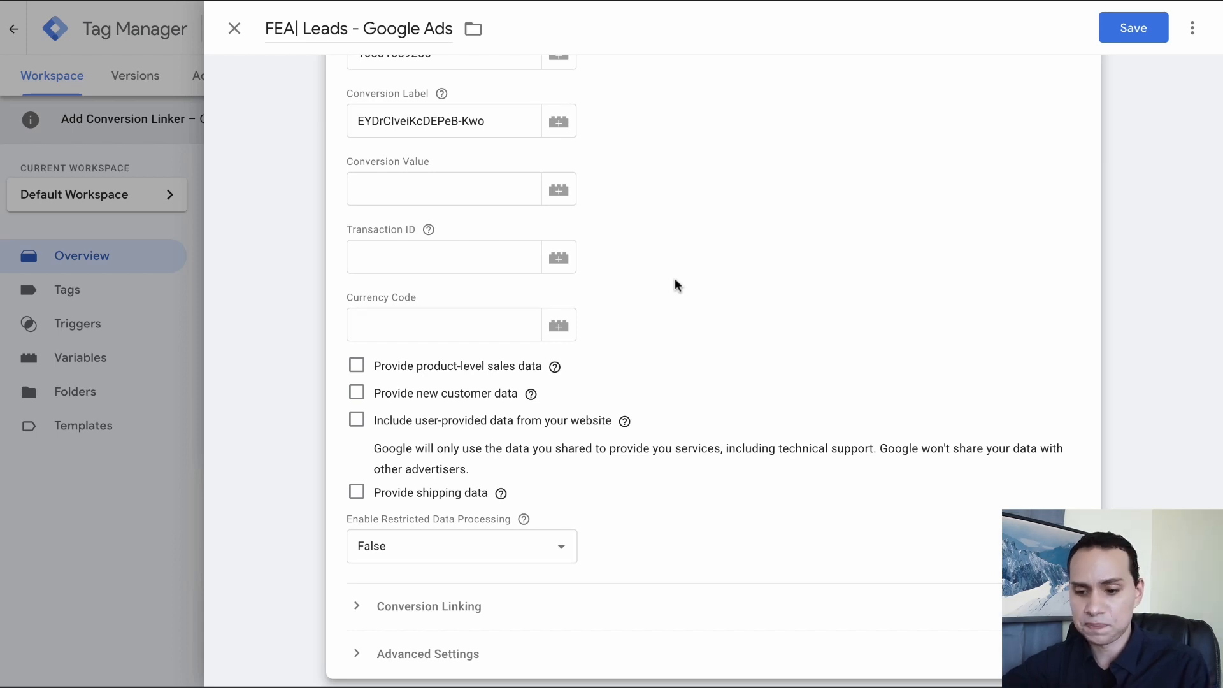
scroll(675, 280, "down", 4)
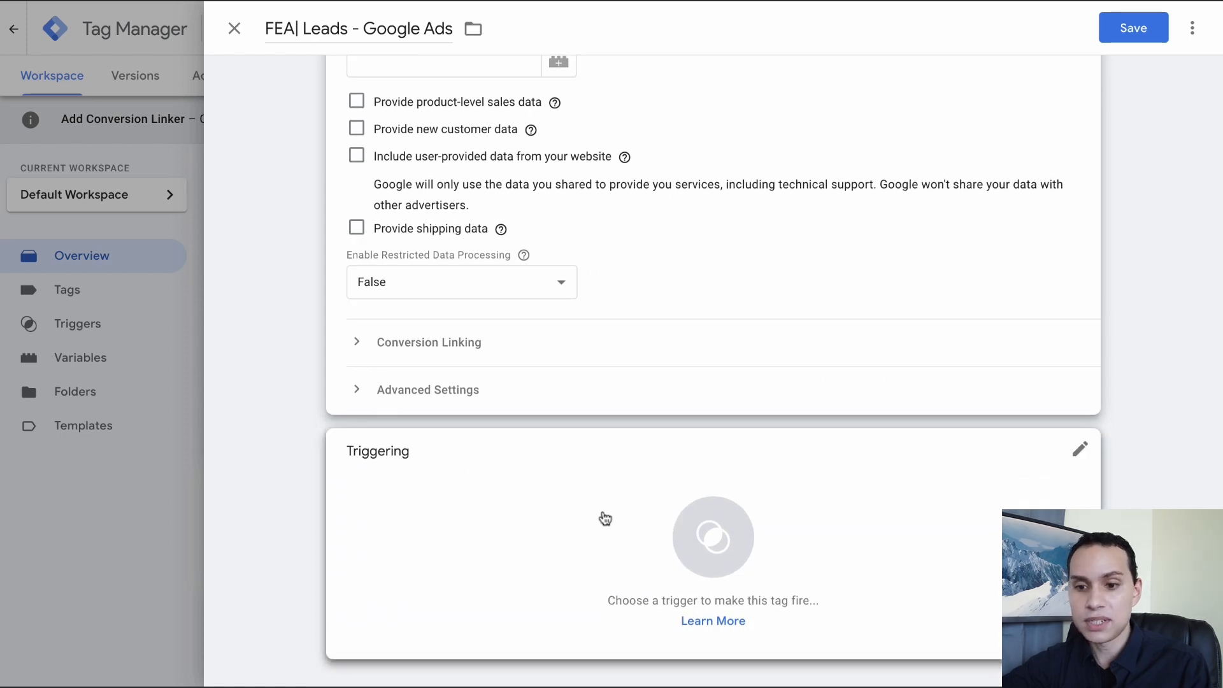
left_click(605, 518)
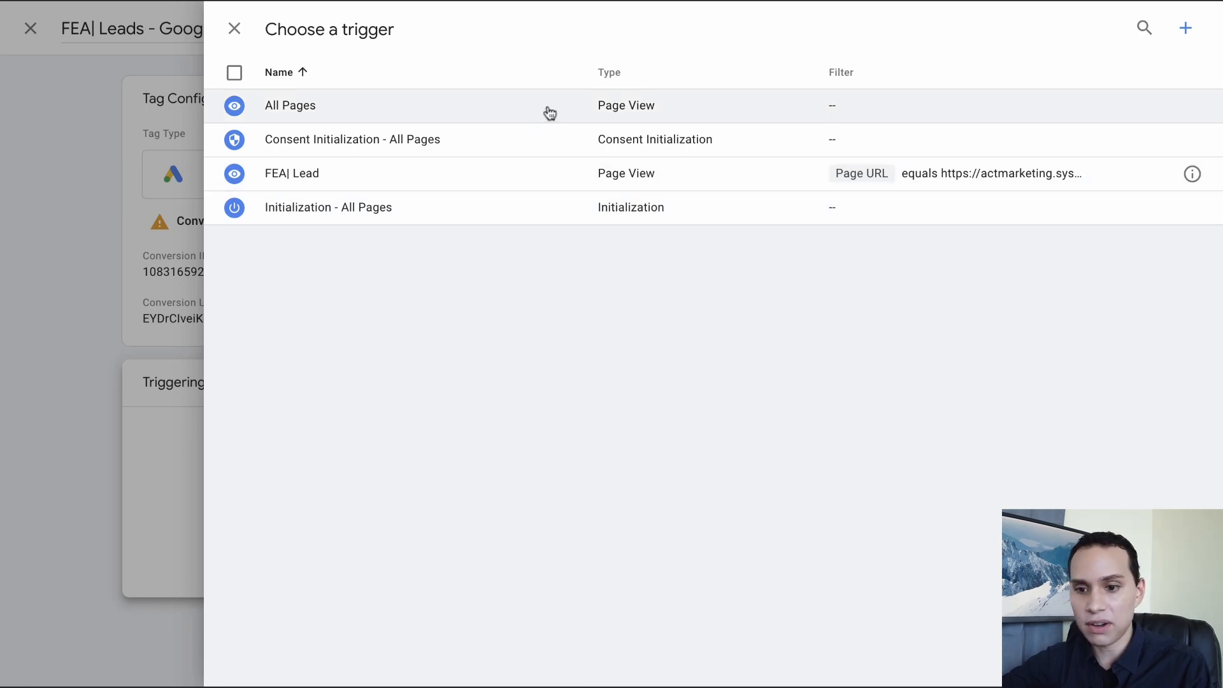
left_click(523, 182)
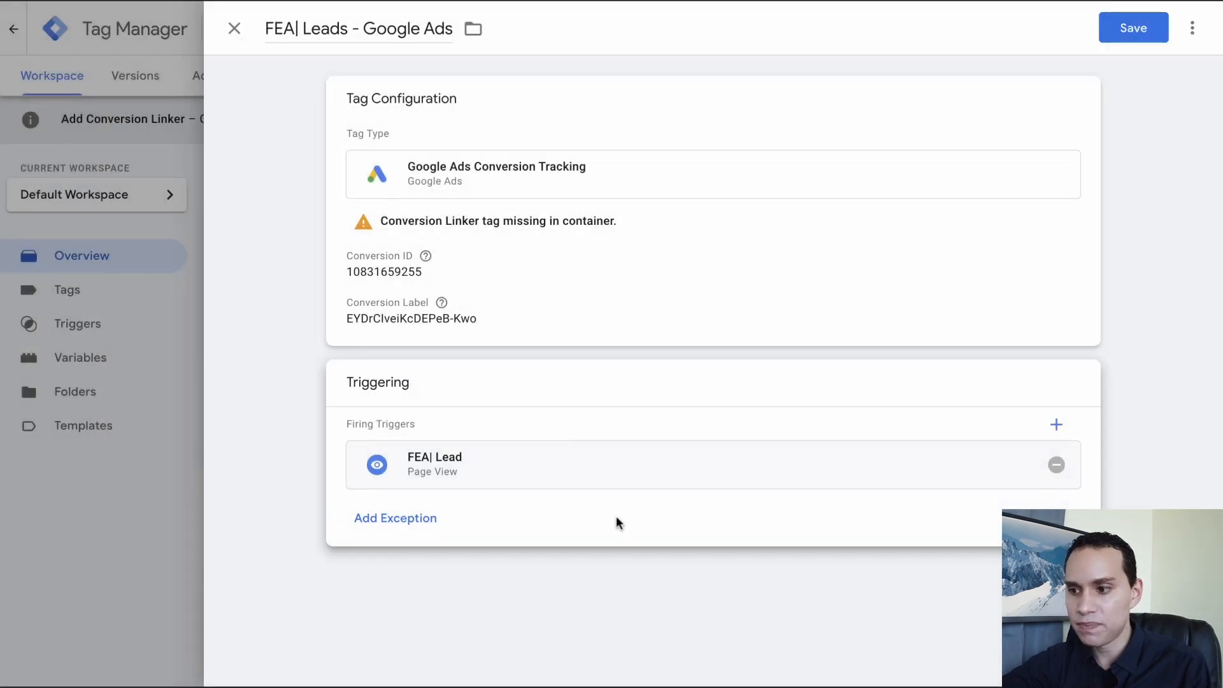
left_click(1158, 40)
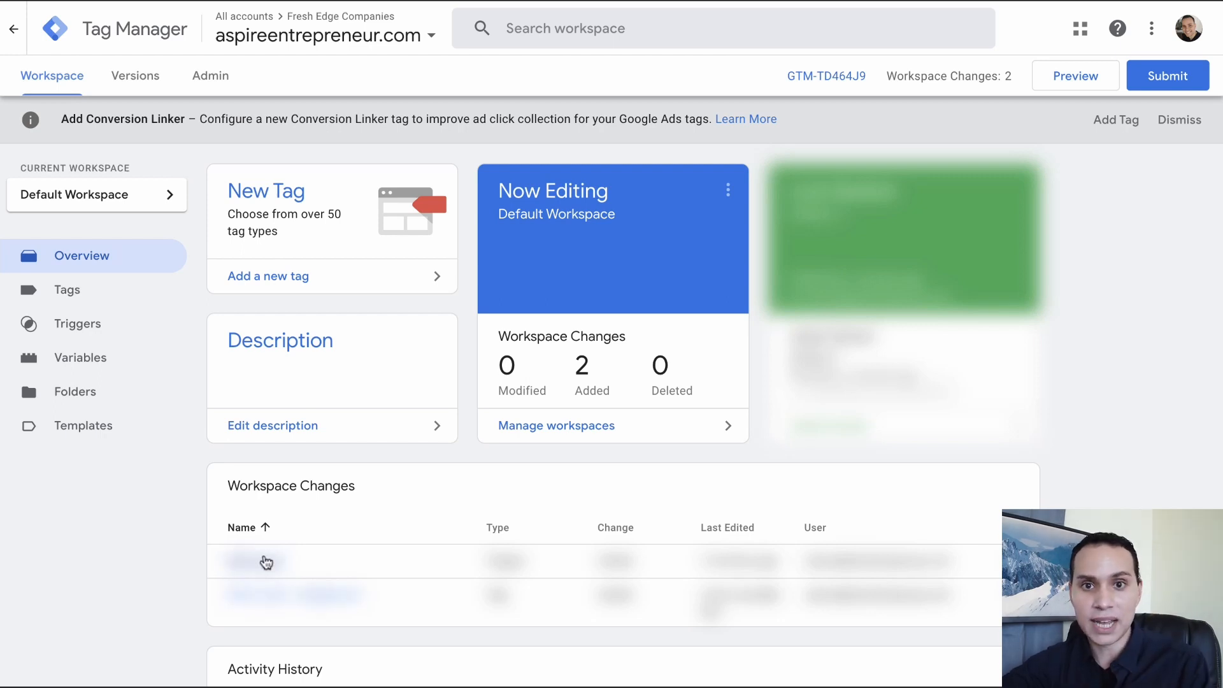
- Begin submitting the workspace changes and paste the conversion ID into the version description
left_click(1166, 80)
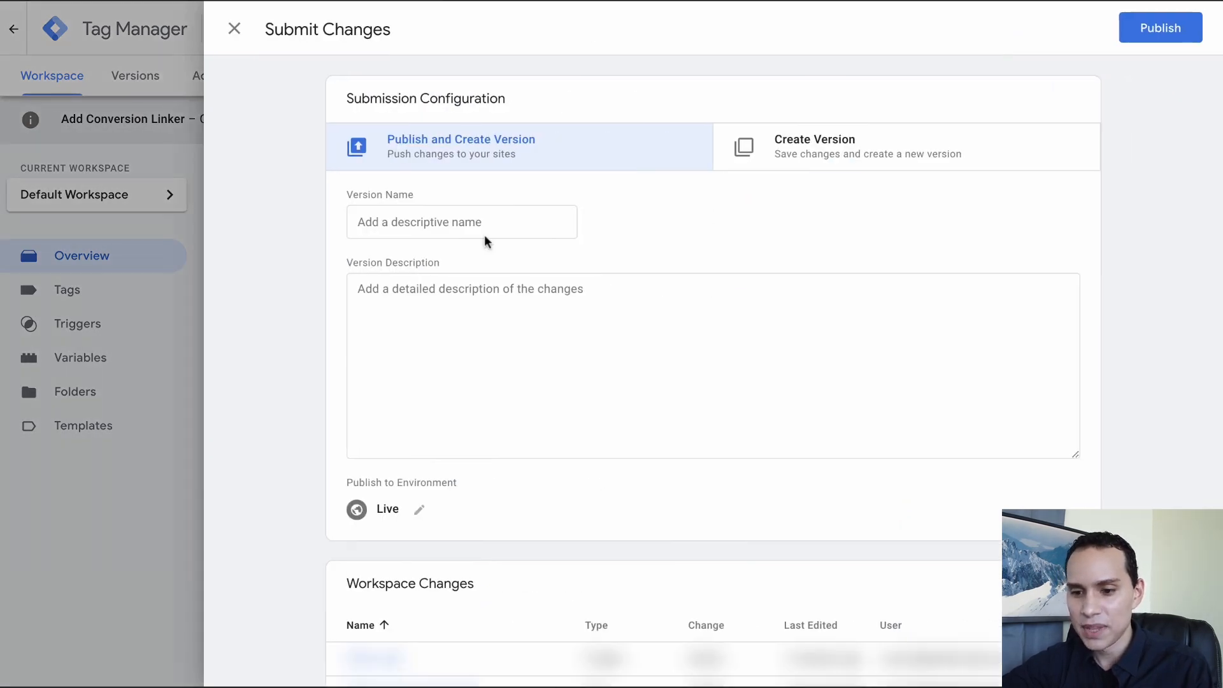
left_click(437, 219)
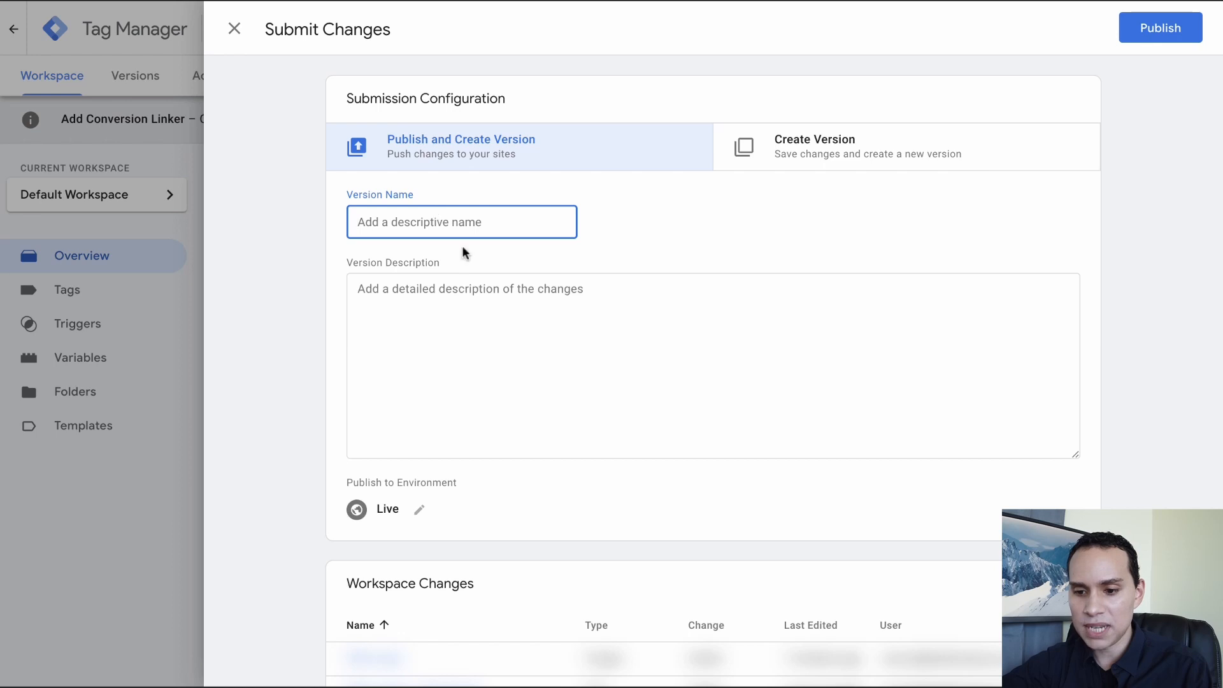
left_click(435, 300)
key("ctrl+v")
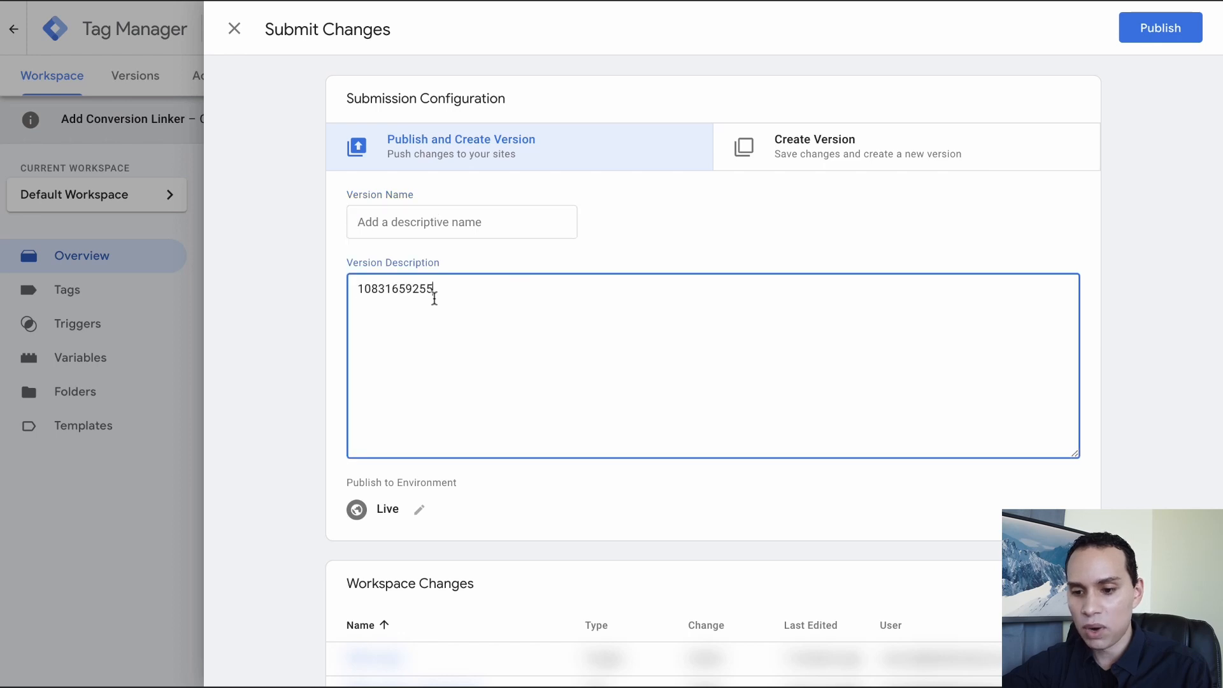
- Name the version "FEA| Leads - Google Ads", copying the conversion name from the worksheet
key("ctrl+Right")
left_click(164, 285)
key("super+a")
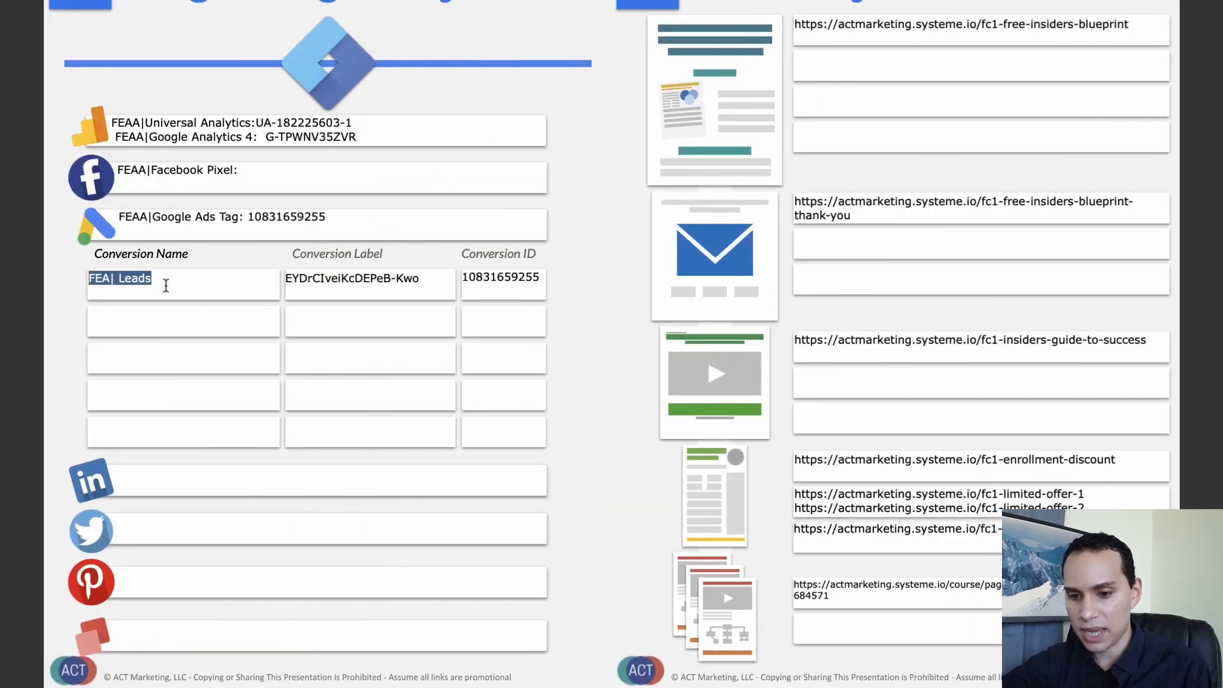
key("super+c")
key("ctrl+Left")
left_click(369, 215)
key("super+v")
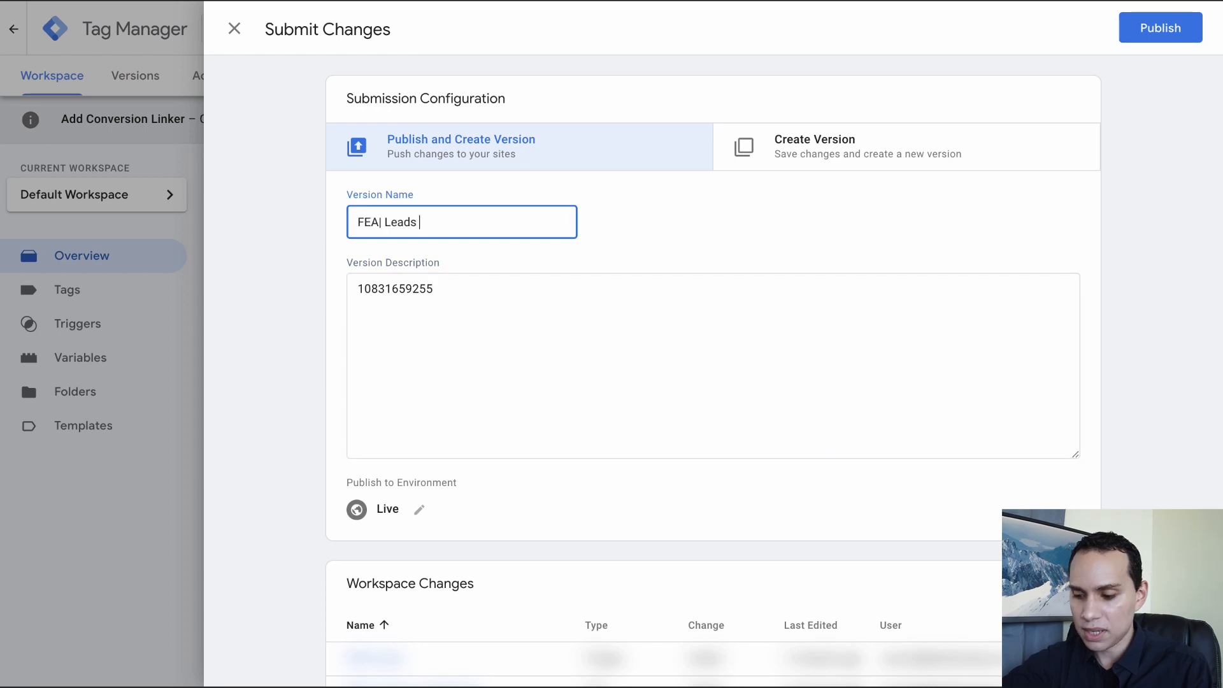
type("- Goog")
type("le Ads")
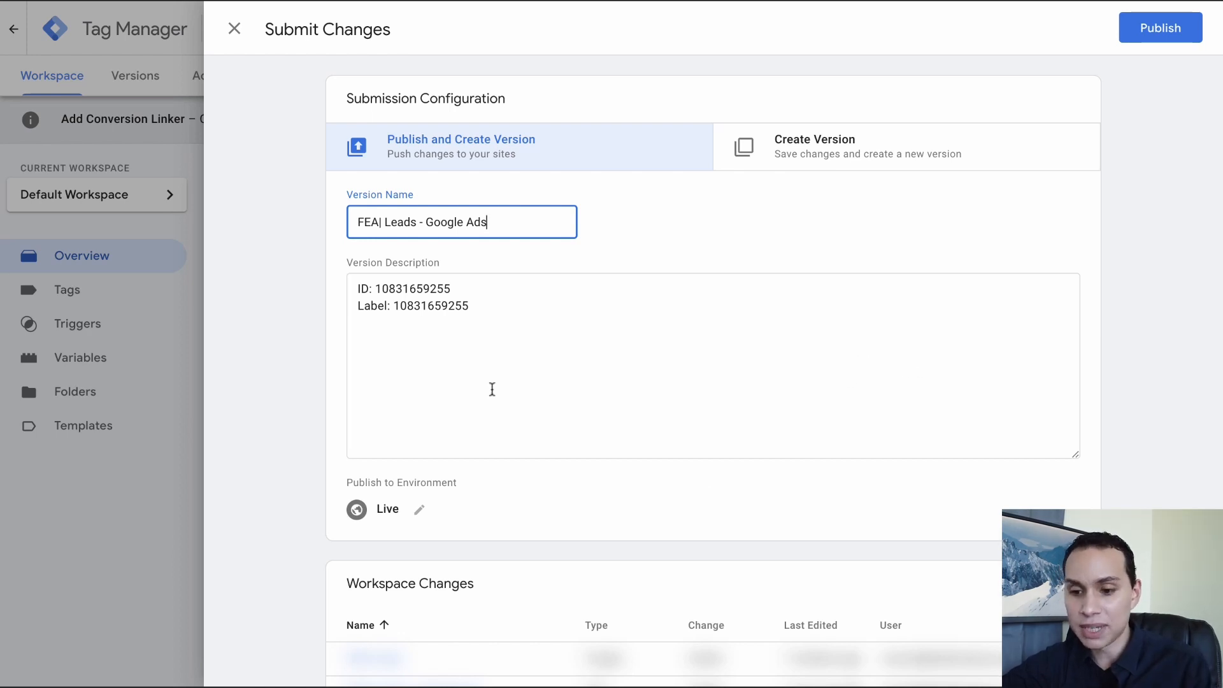
- Publish the version to the Live environment and review its changes, tags and triggers
left_click(1181, 27)
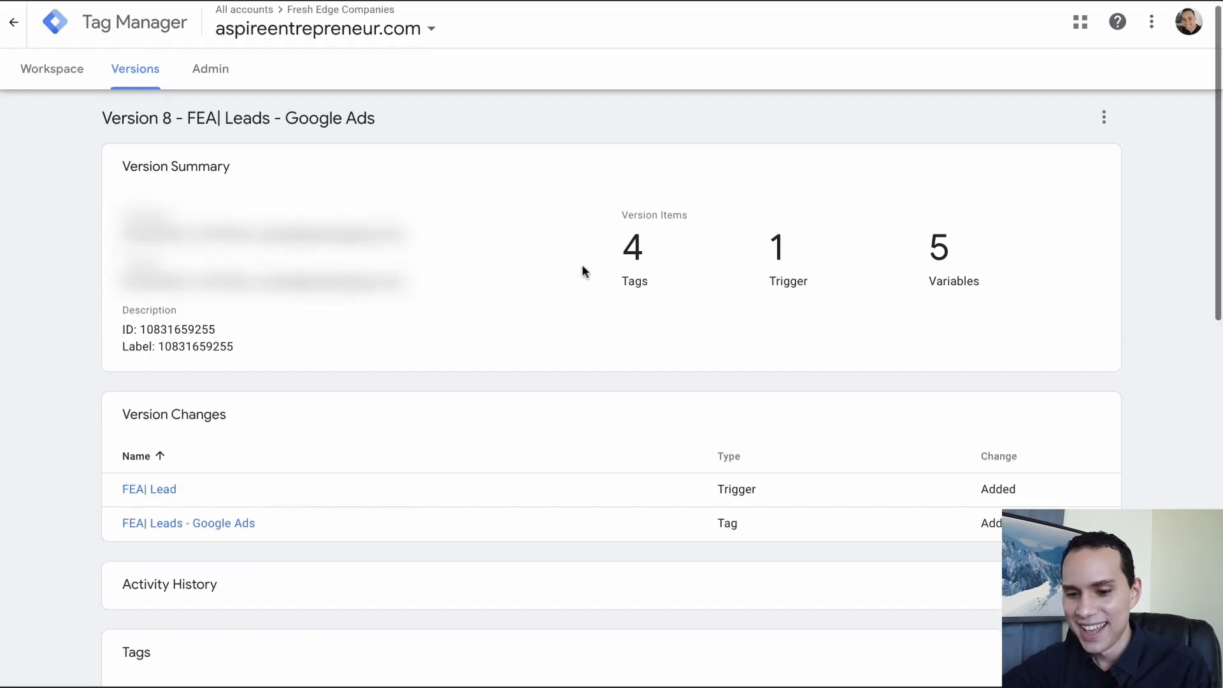
scroll(582, 268, "down", 5)
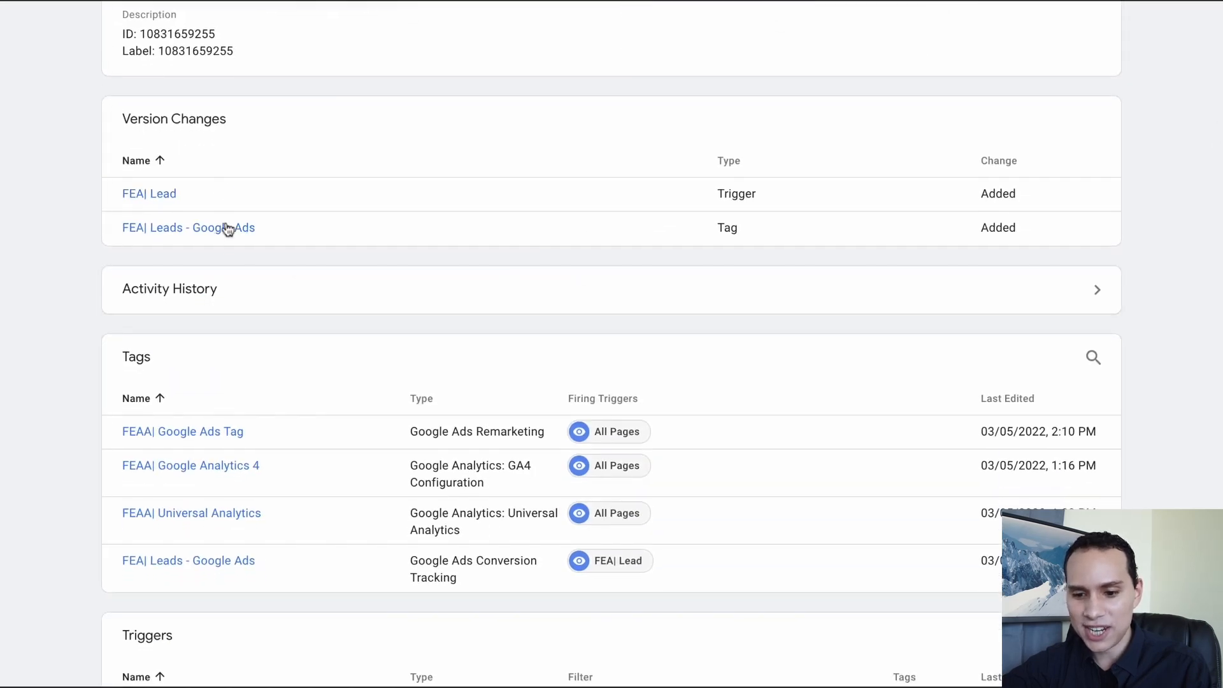
scroll(260, 487, "down", 2)
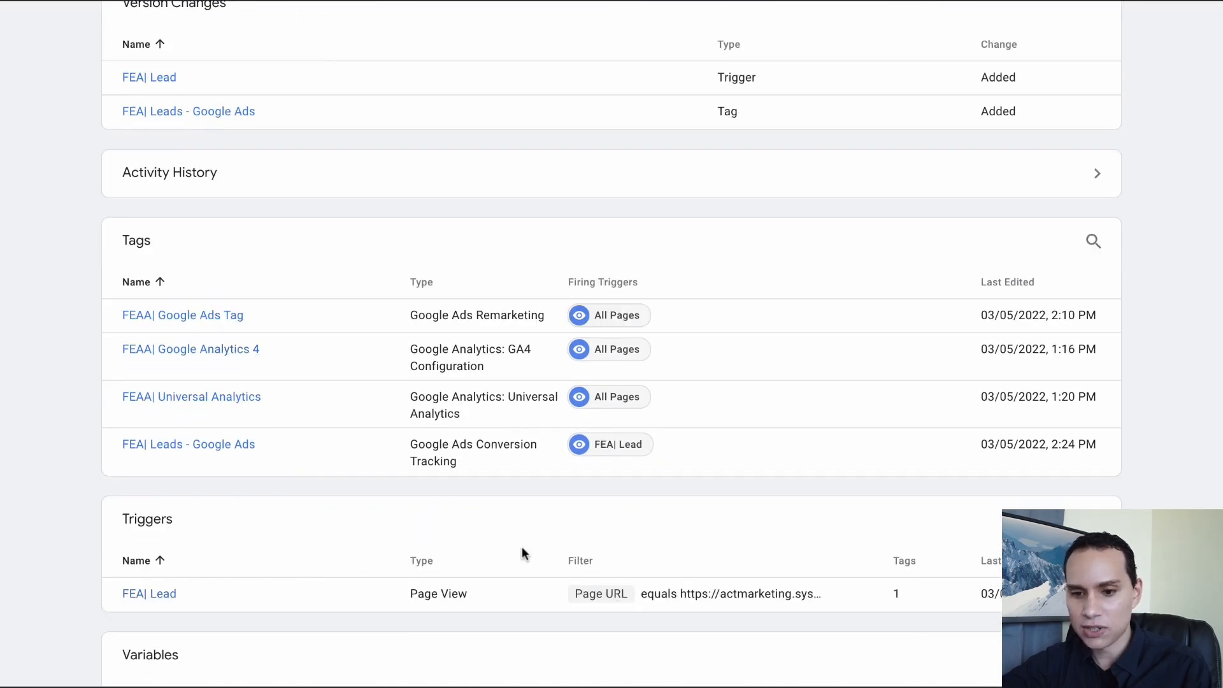
- Return to the workspace and preview the container in Tag Assistant on the fc1-free-insiders-blueprint landing page, examining its opt-in form
scroll(410, 476, "up", 7)
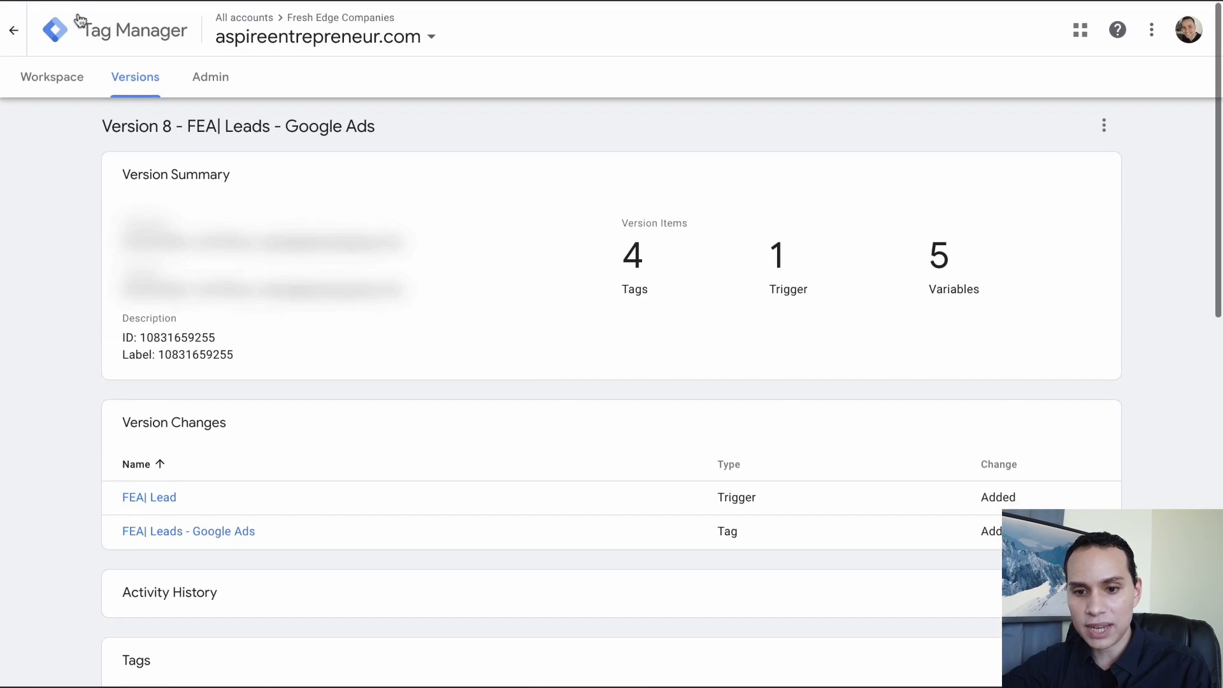
left_click(71, 74)
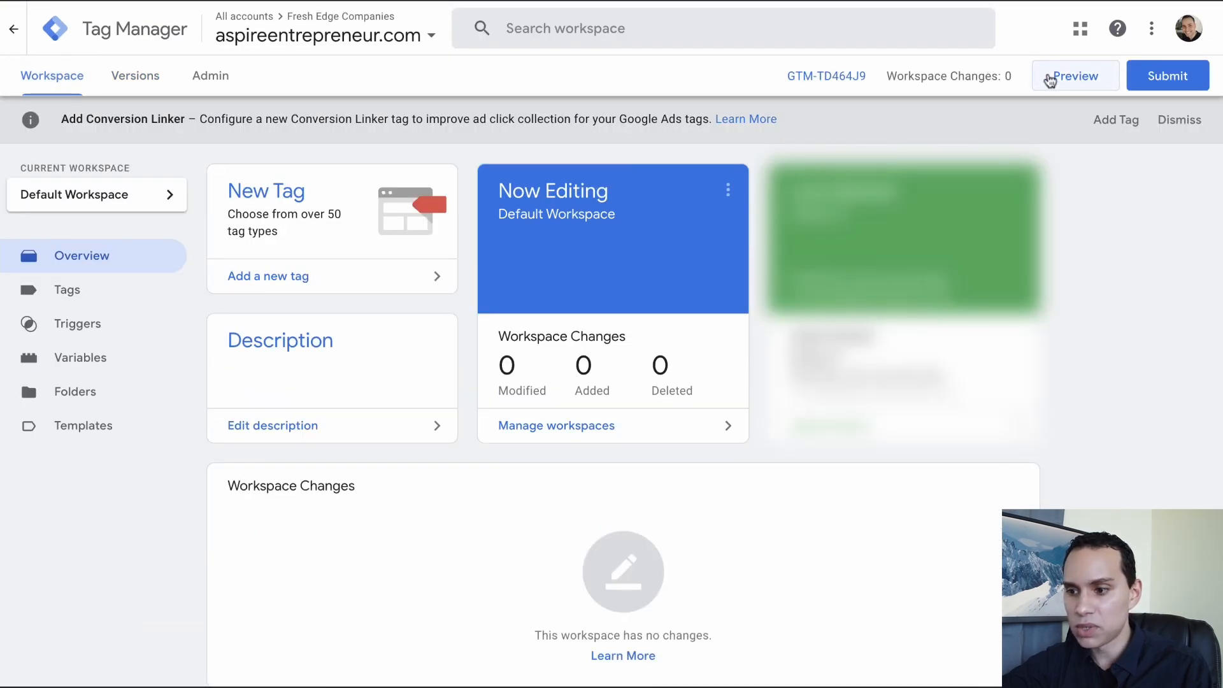
left_click(1084, 78)
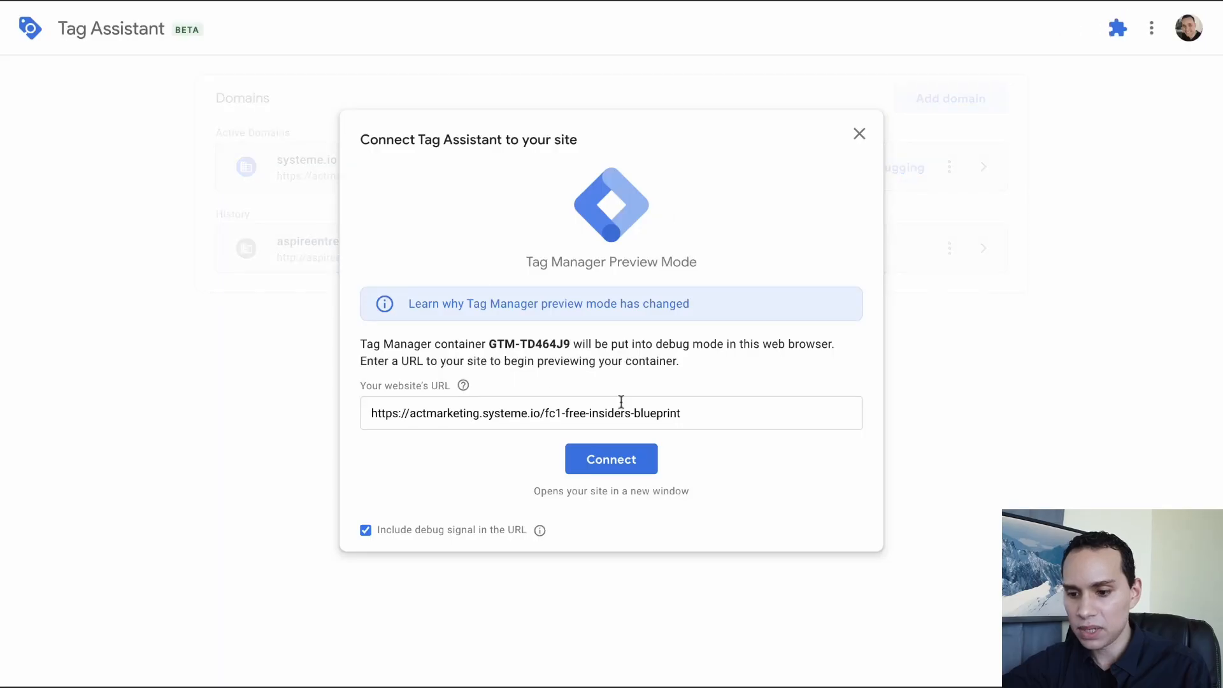
triple_click(745, 412)
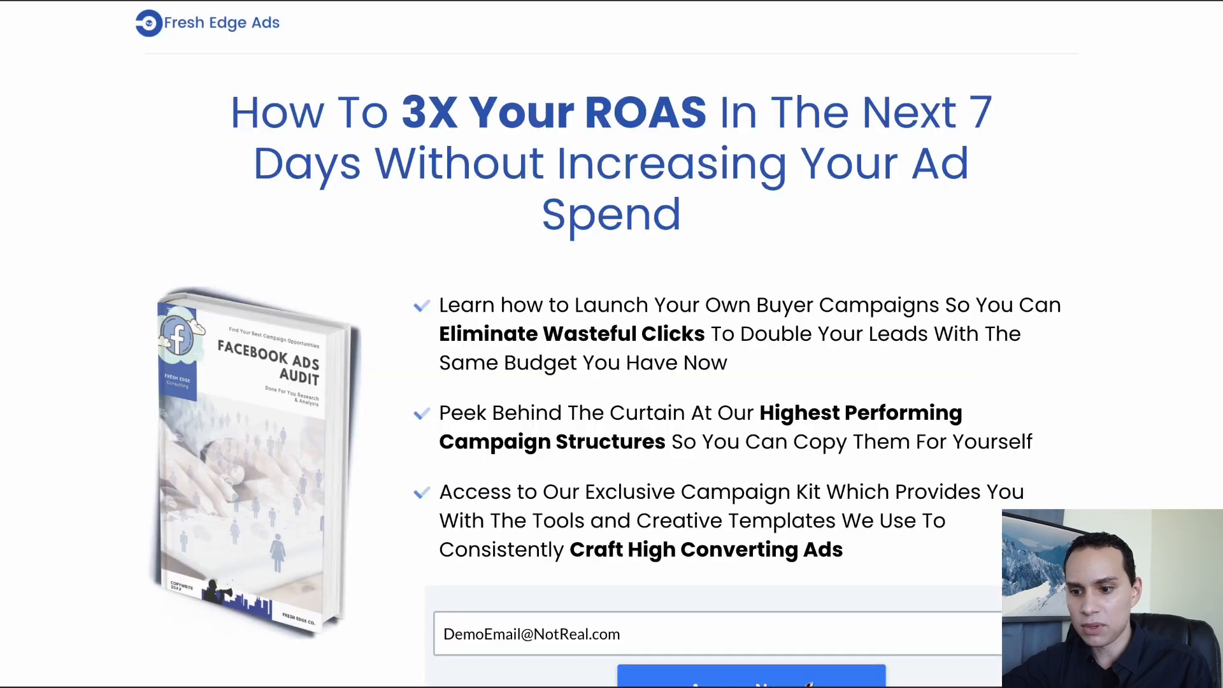
scroll(665, 236, "down", 4)
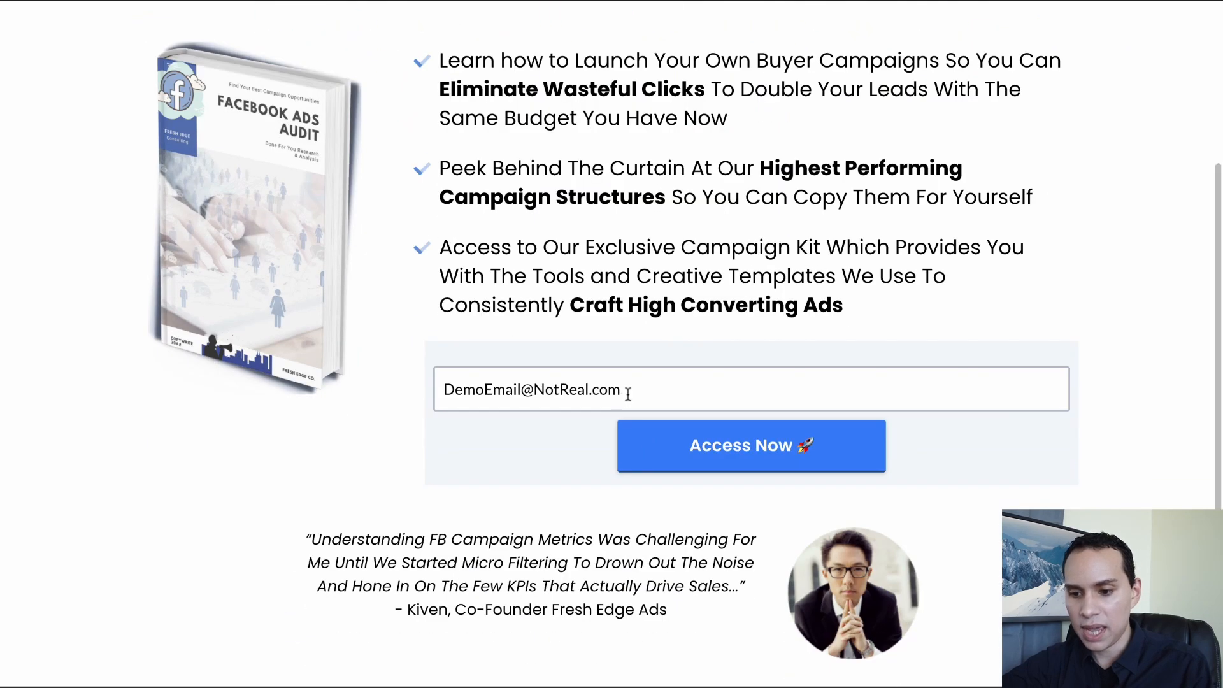
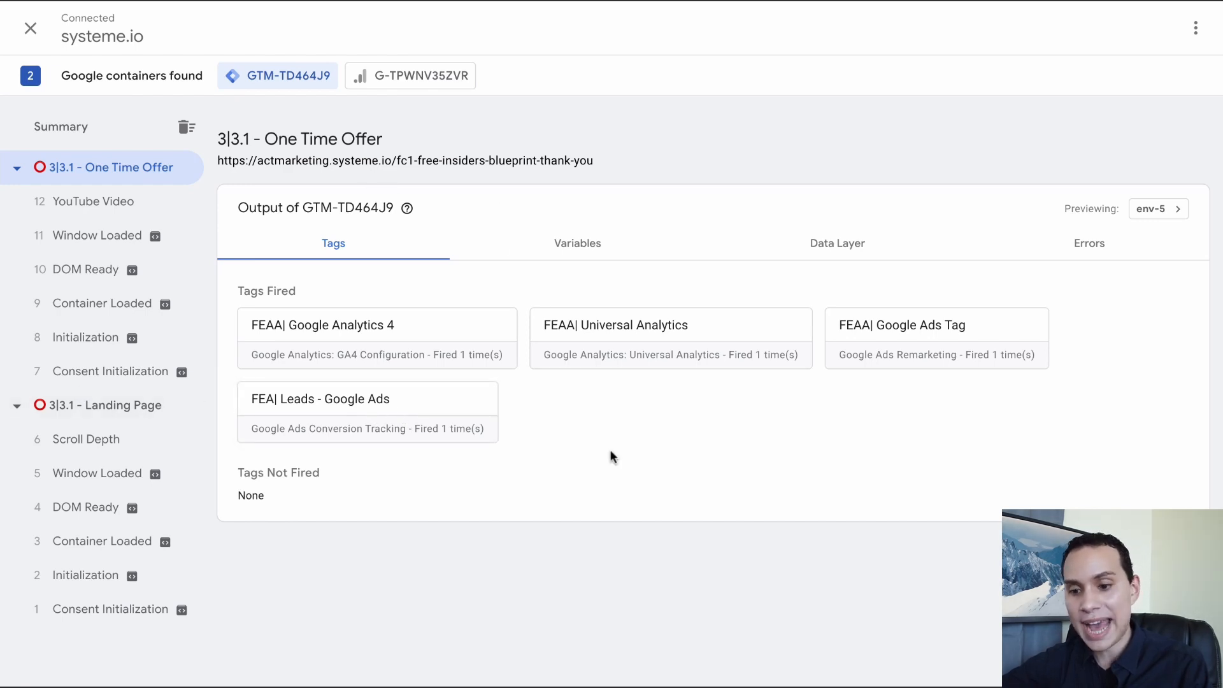
- Stop debugging the systeme.io domain and close Tag Assistant
left_click(34, 30)
left_click(758, 264)
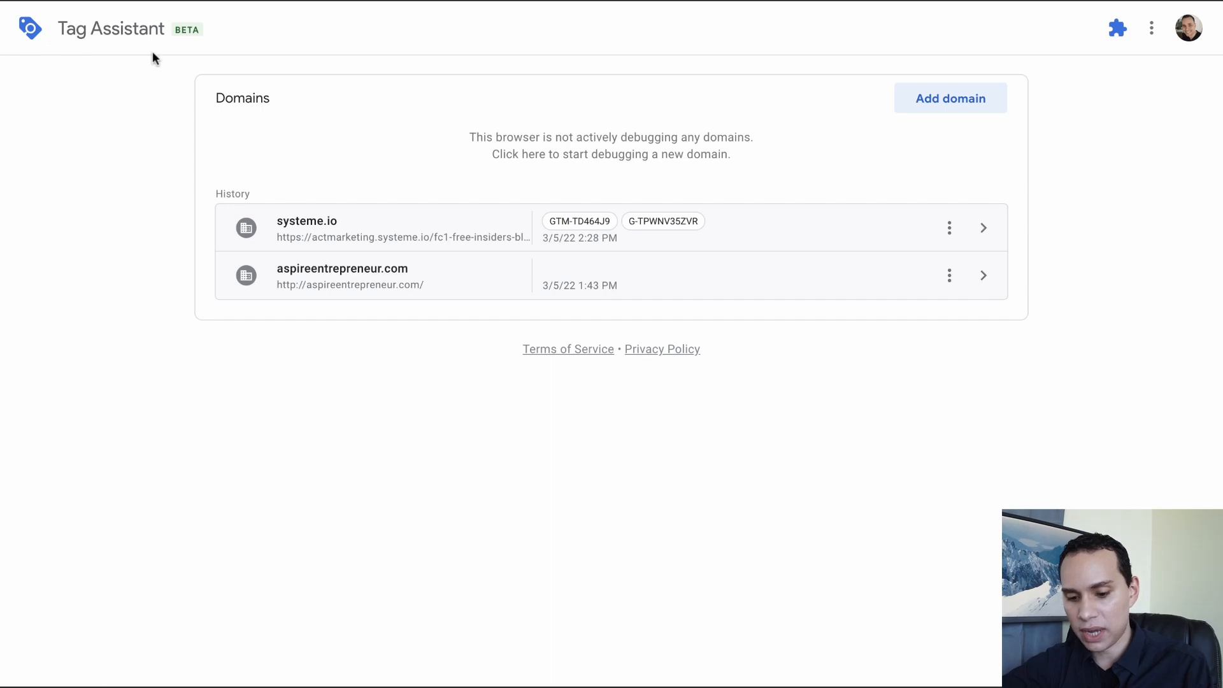
key("super+w")
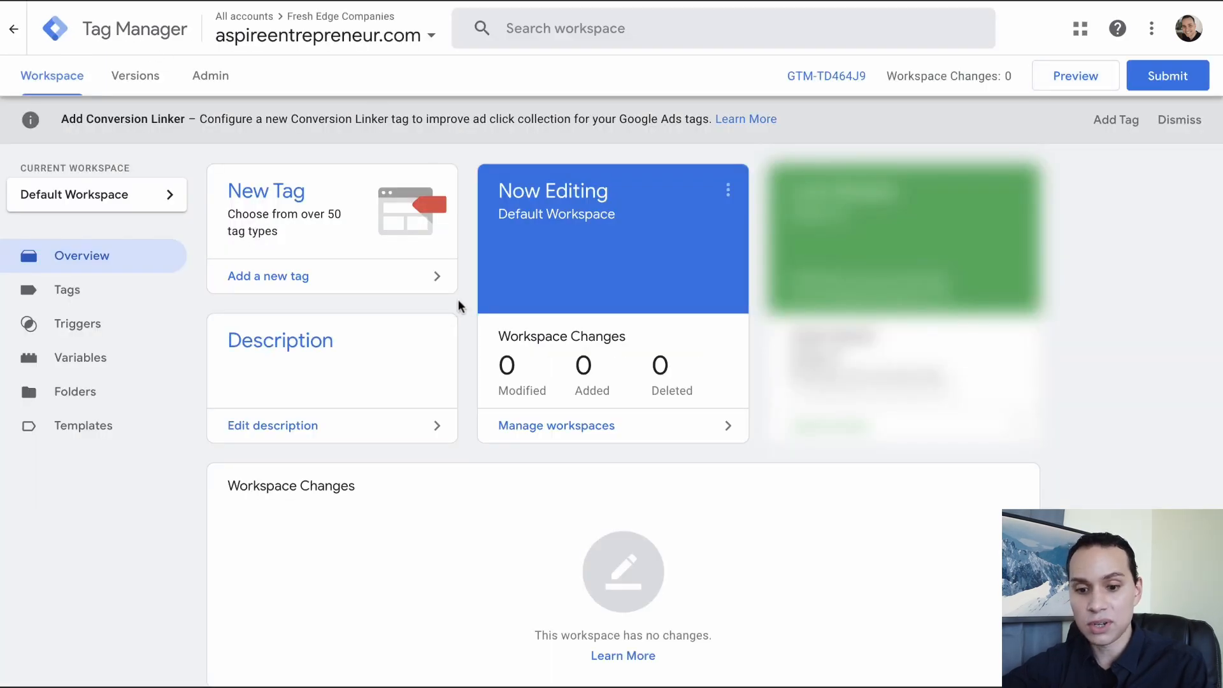
- Review the workspace's tags and triggers and return to the overview
left_click(88, 291)
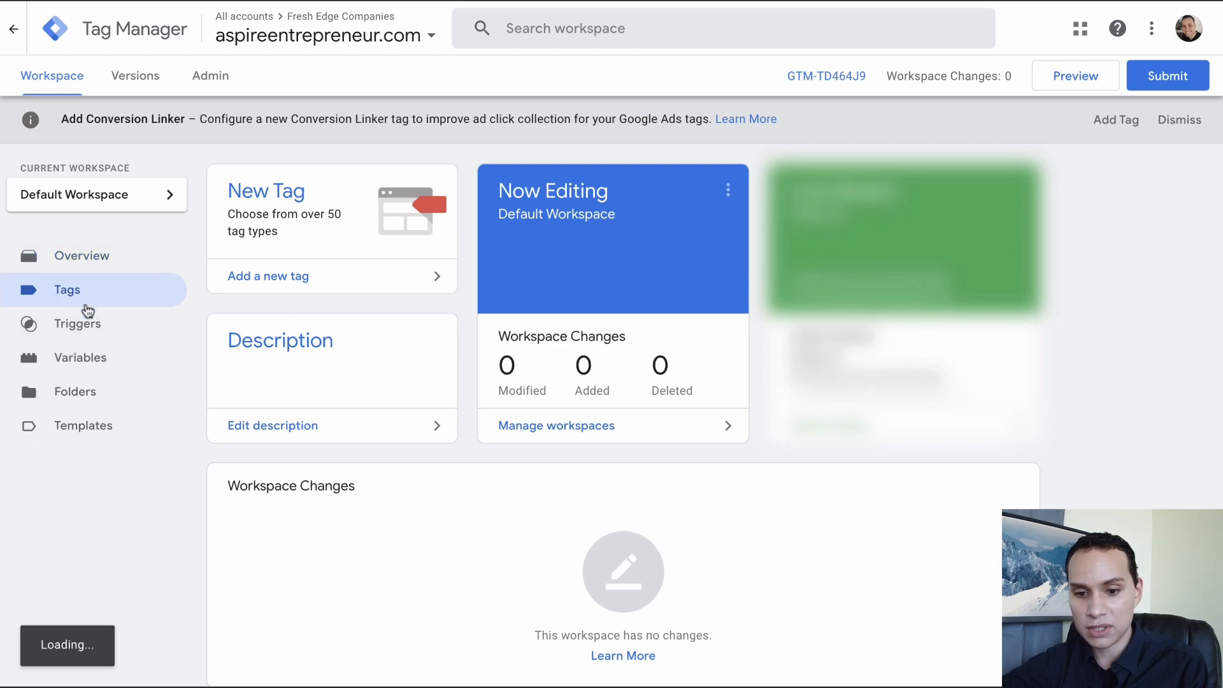
left_click(88, 327)
left_click(88, 324)
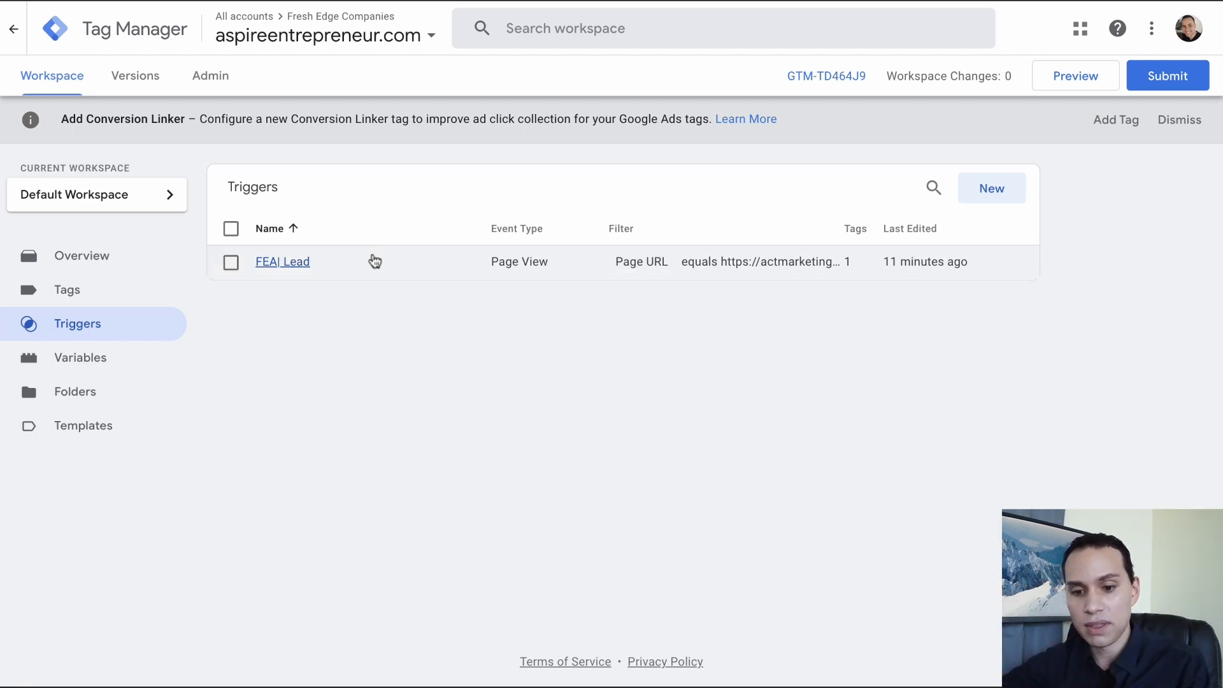
left_click(97, 258)
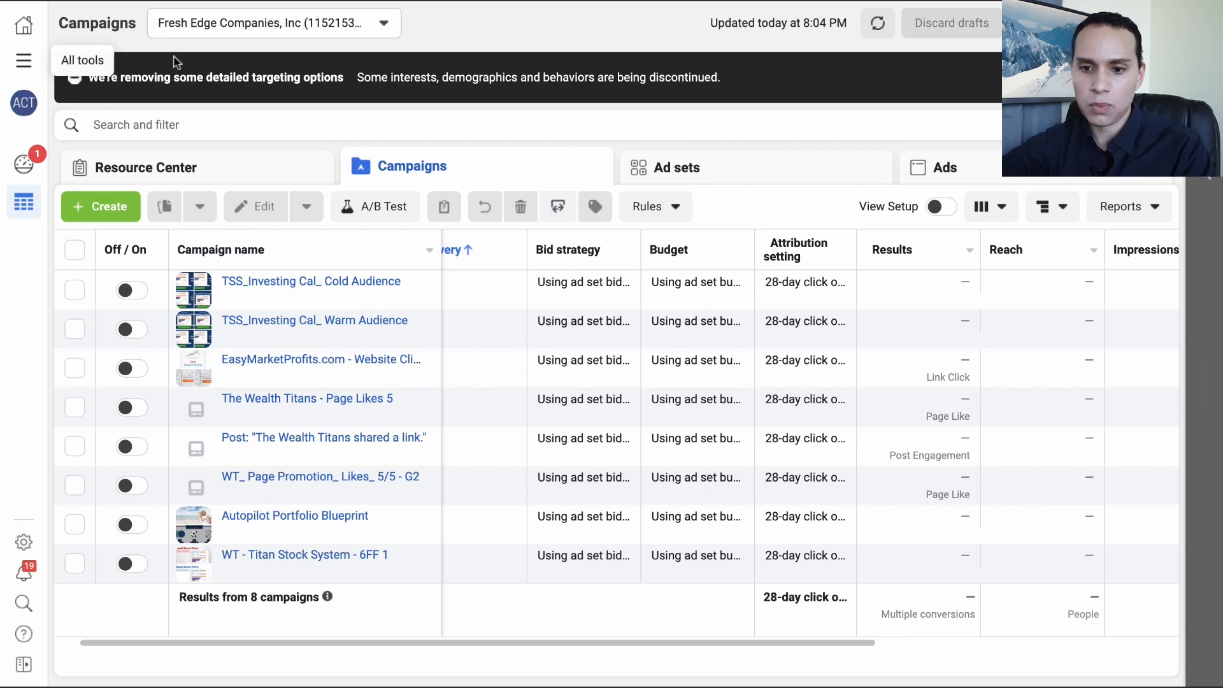
- Switch to Facebook Ads Manager, open Events Manager and bring up the activity and events of the Fresh Companies Pixel
left_click(31, 65)
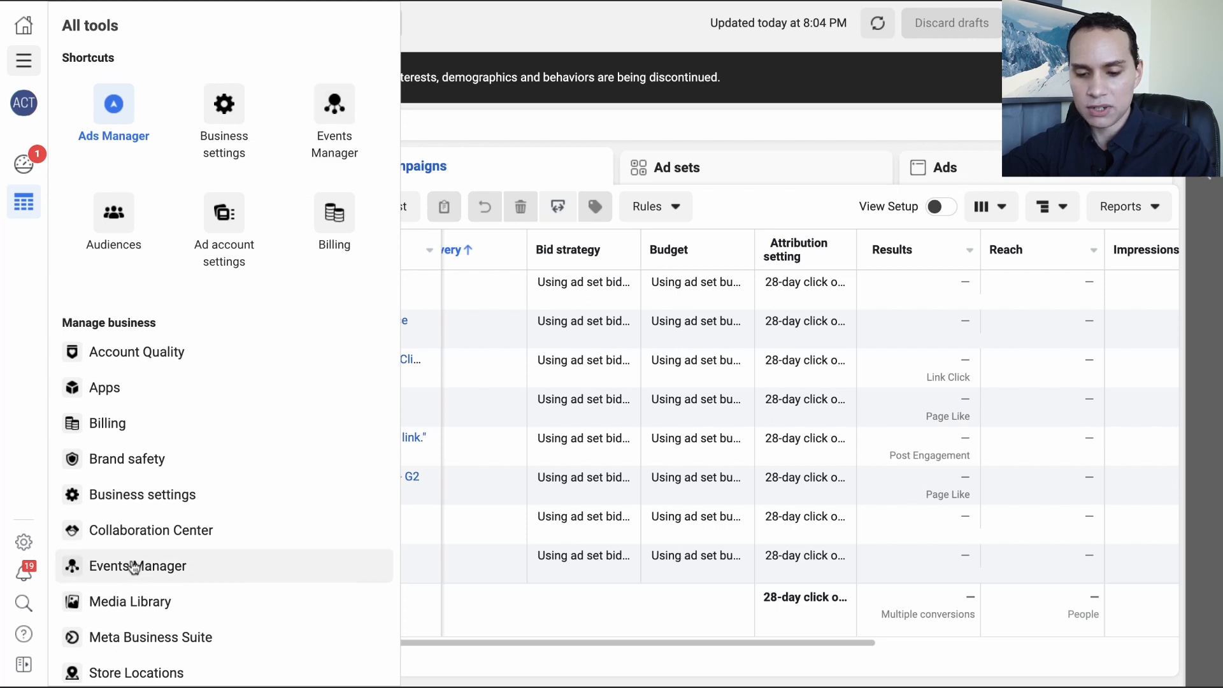
left_click(150, 573)
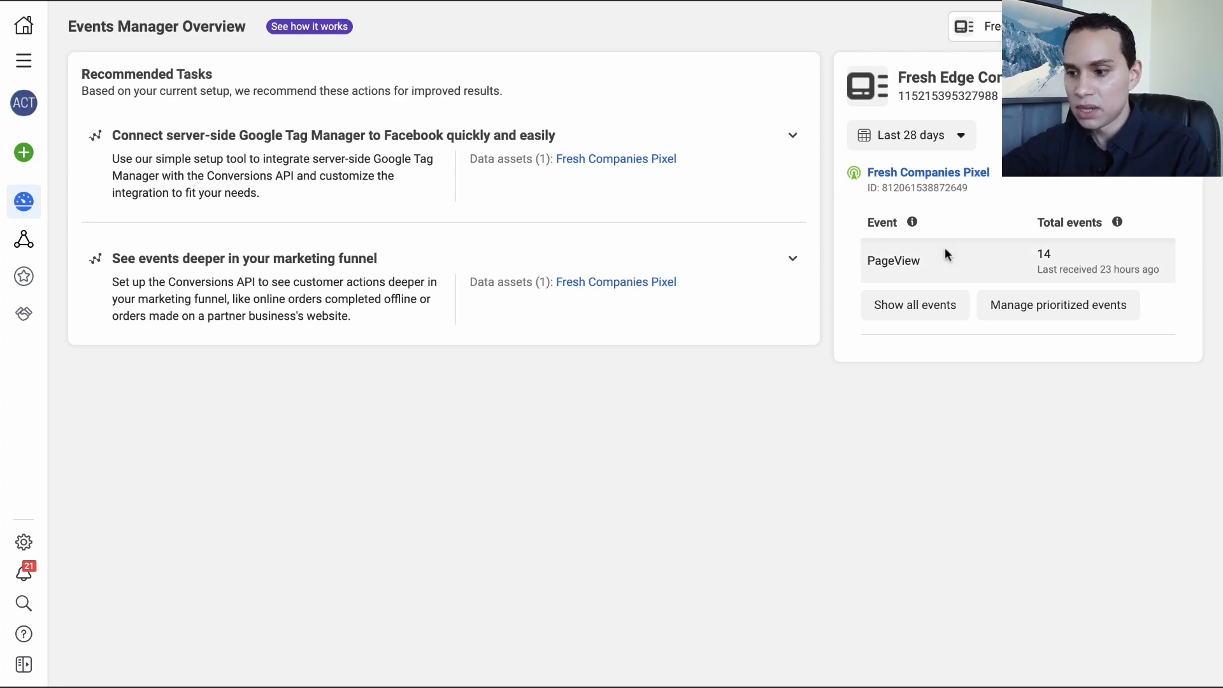
left_click(912, 173)
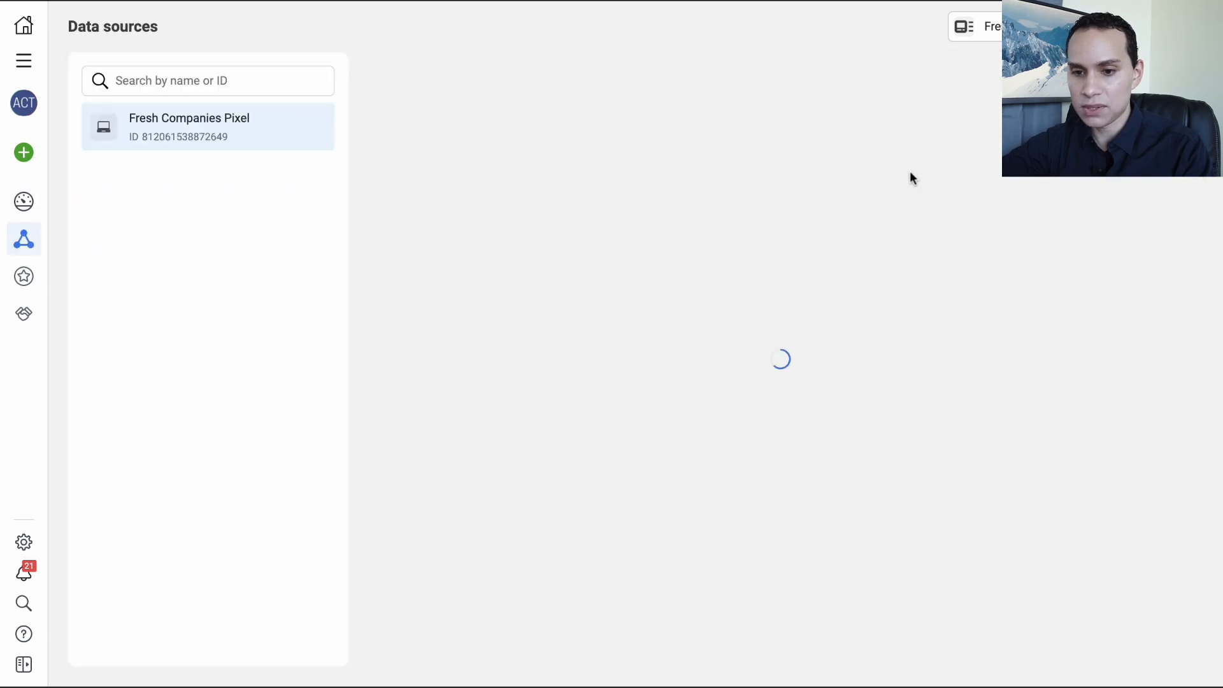
scroll(497, 365, "down", 3)
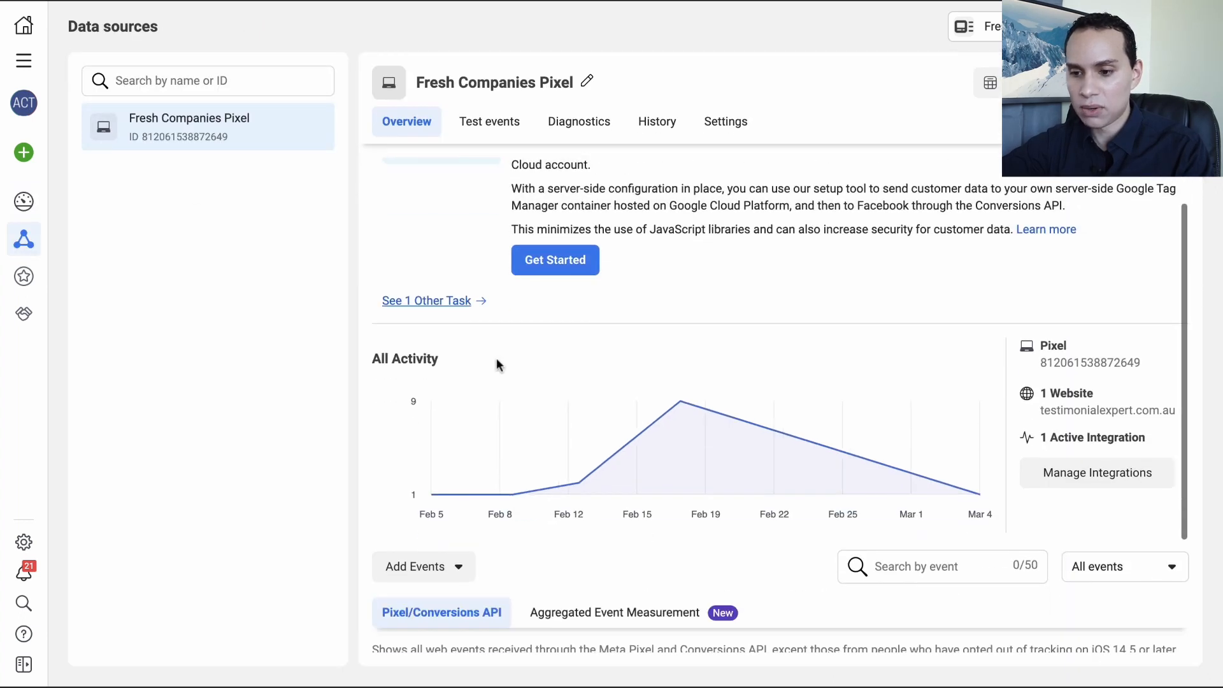
scroll(675, 383, "up", 3)
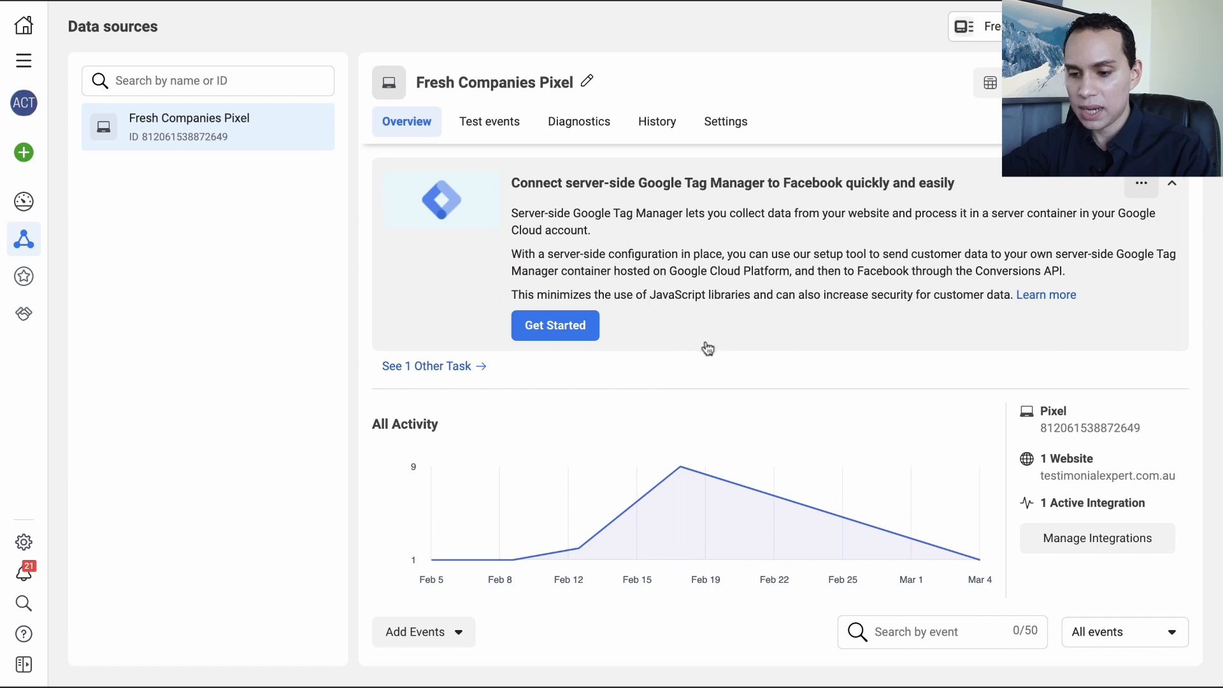
scroll(699, 344, "down", 3)
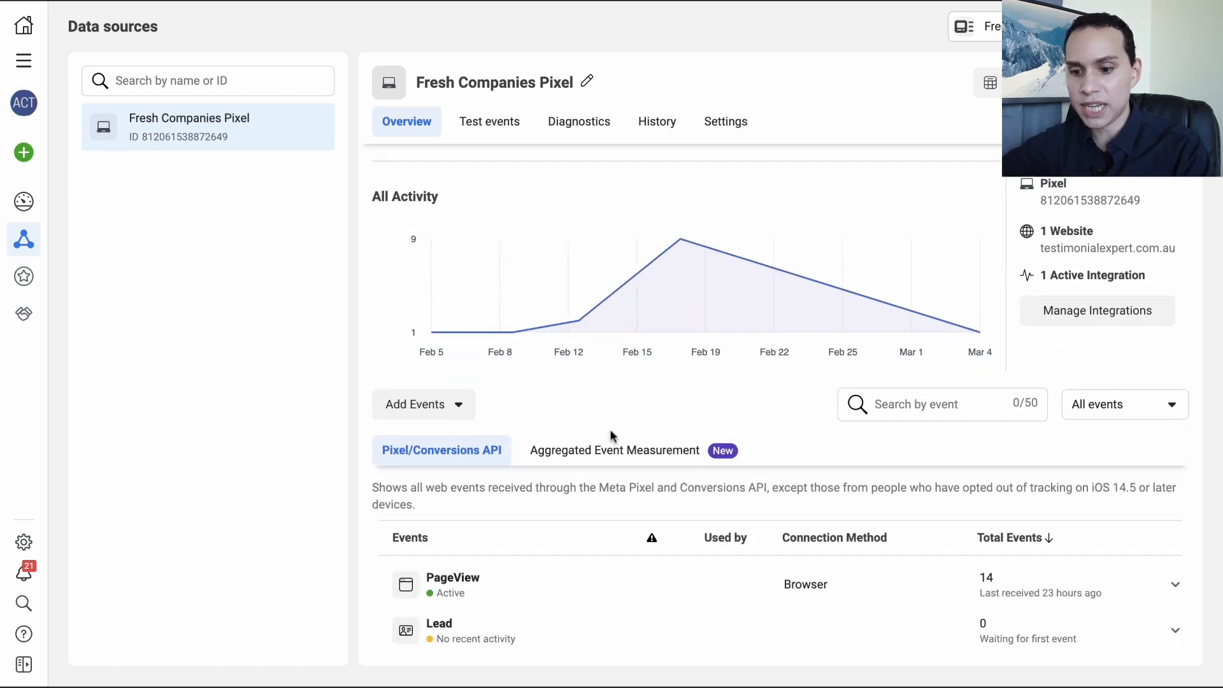
- Add events from a new website to the pixel using the Google Tag Manager partner integration
left_click(456, 409)
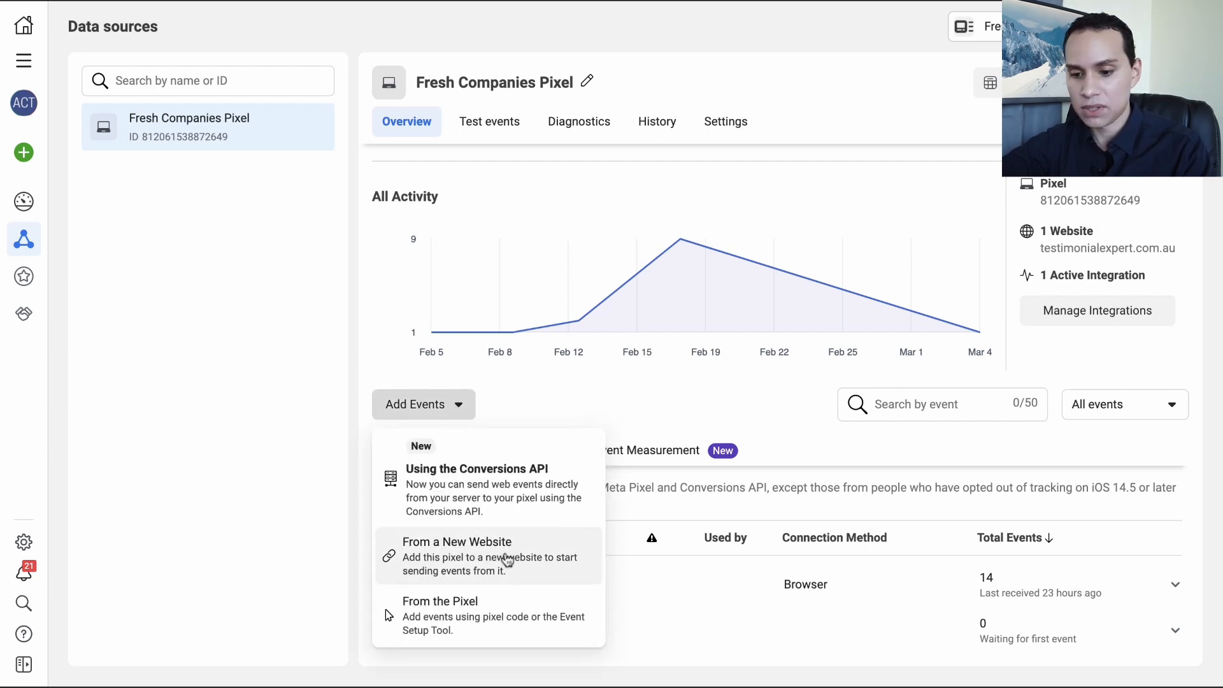
left_click(507, 560)
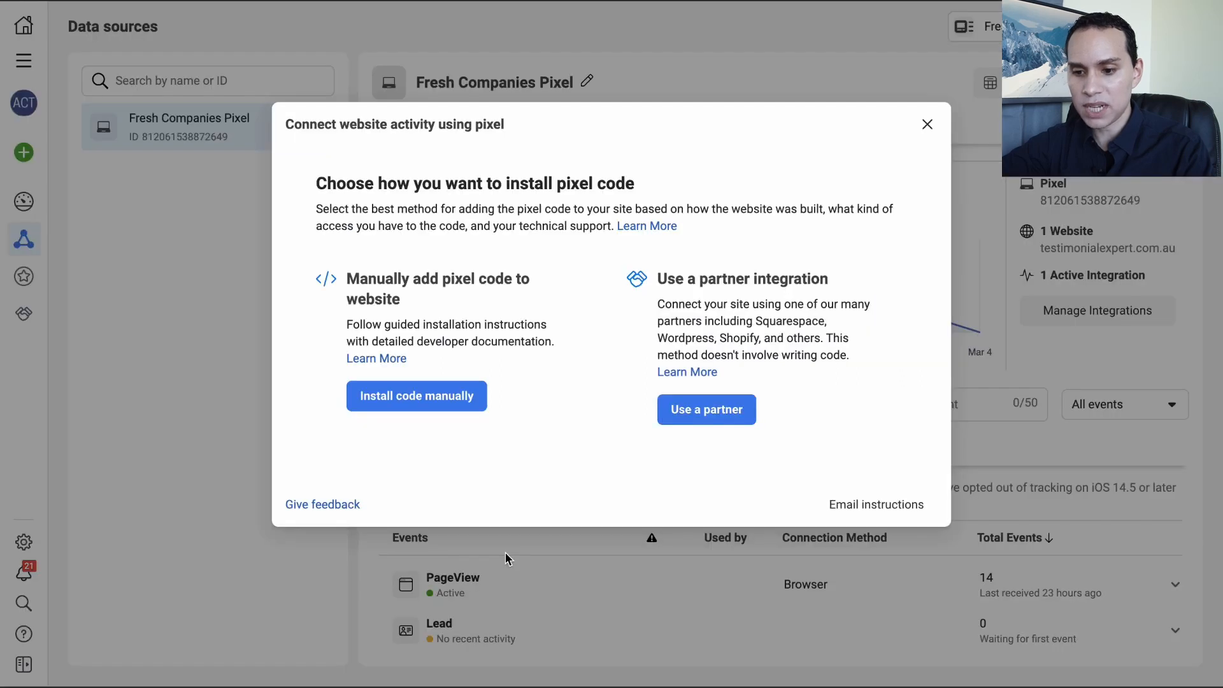
left_click(718, 414)
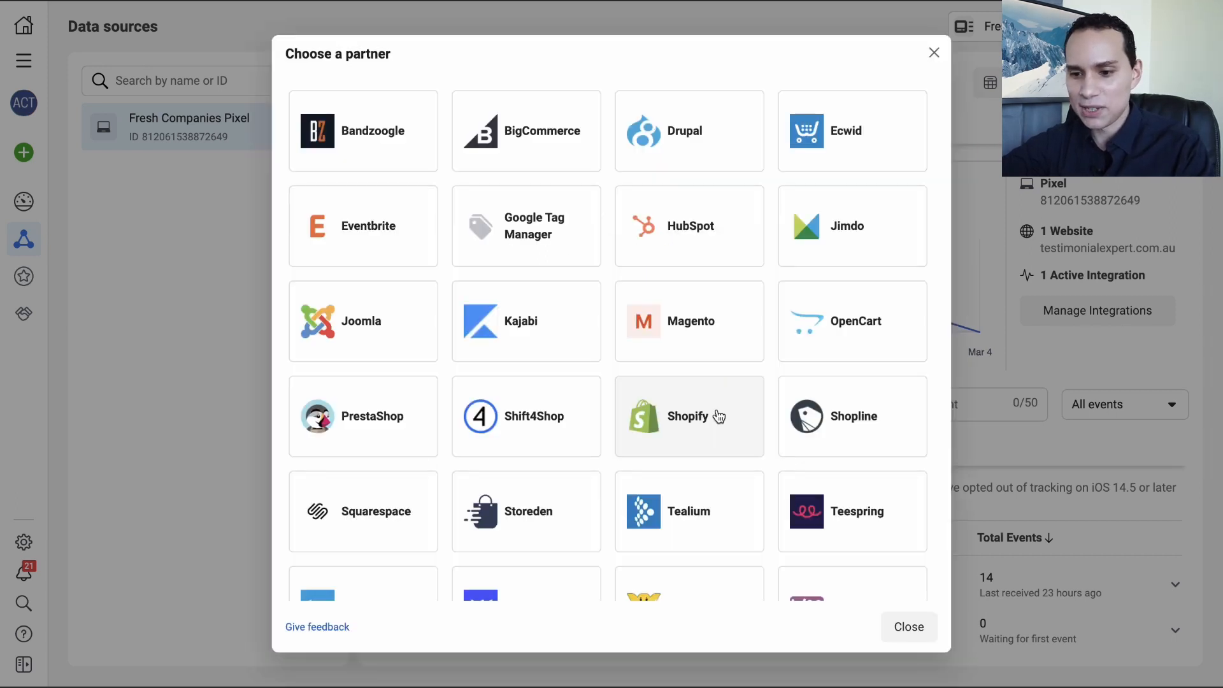
left_click(540, 230)
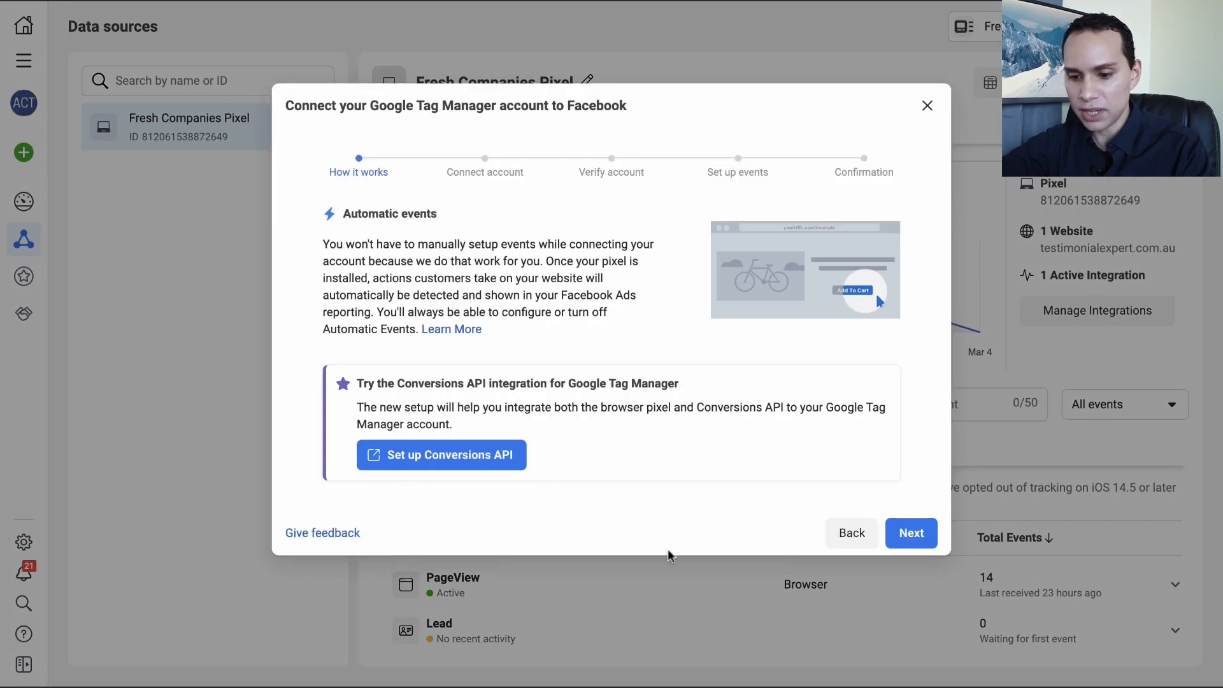
- Go back to the partner list, look through it and choose Google Tag Manager again
left_click(866, 538)
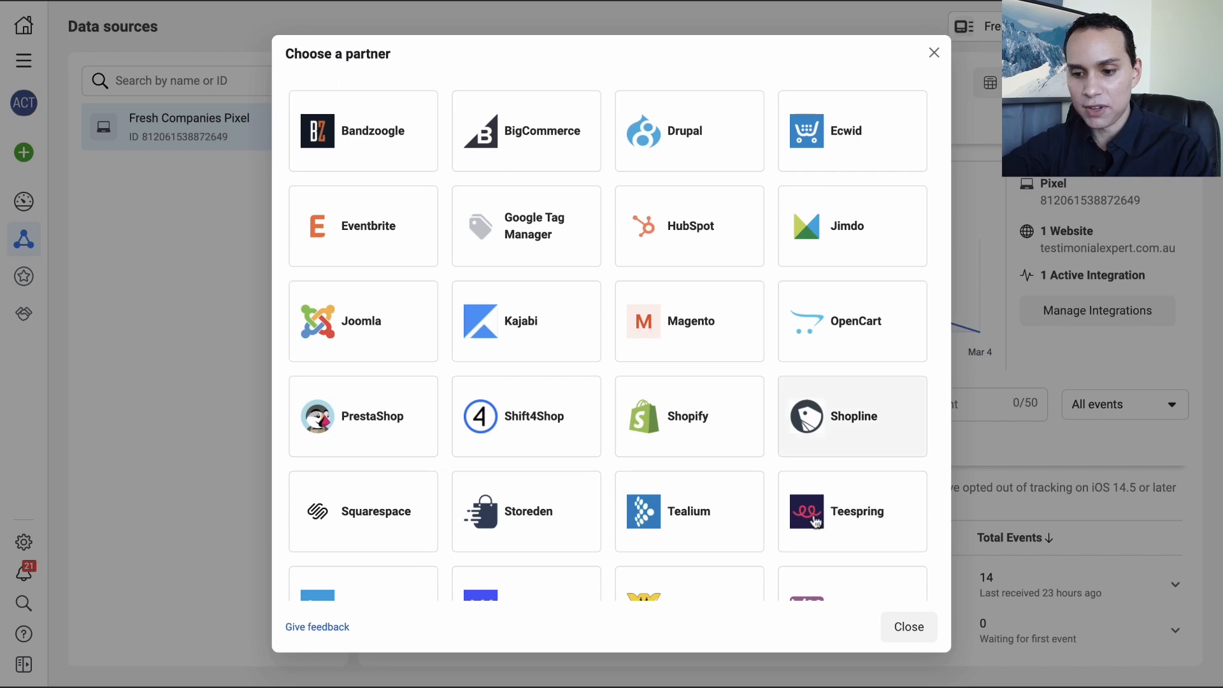
scroll(663, 481, "down", 3)
scroll(546, 470, "up", 3)
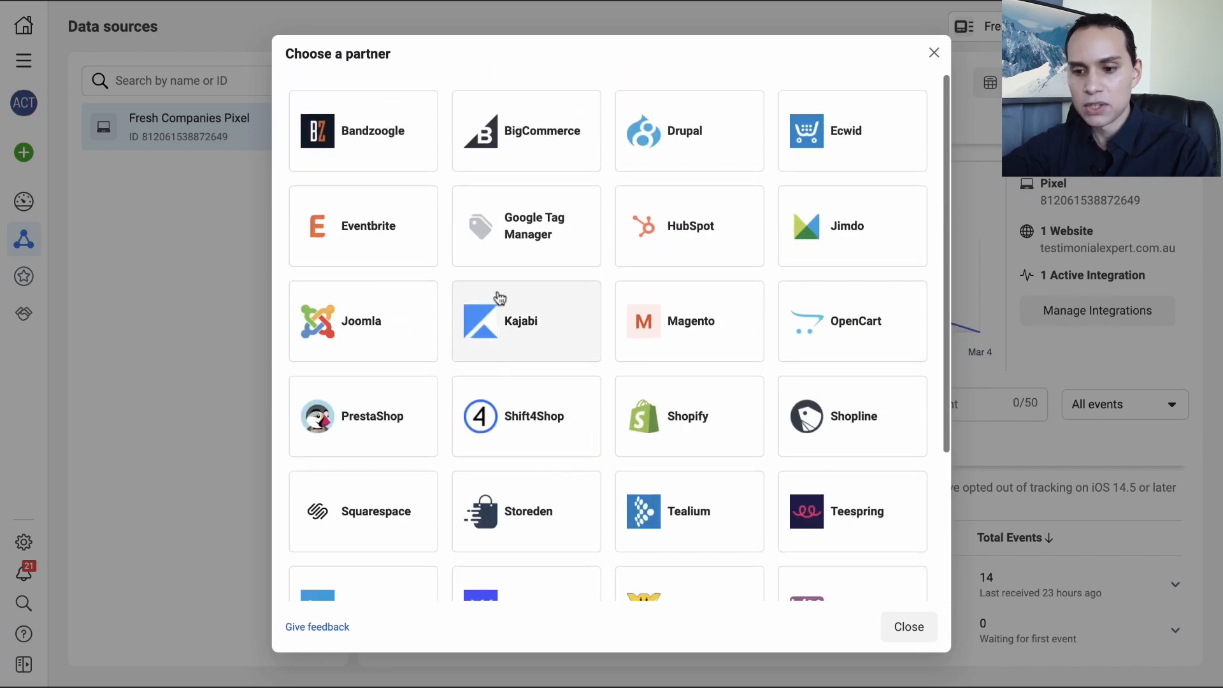
left_click(523, 240)
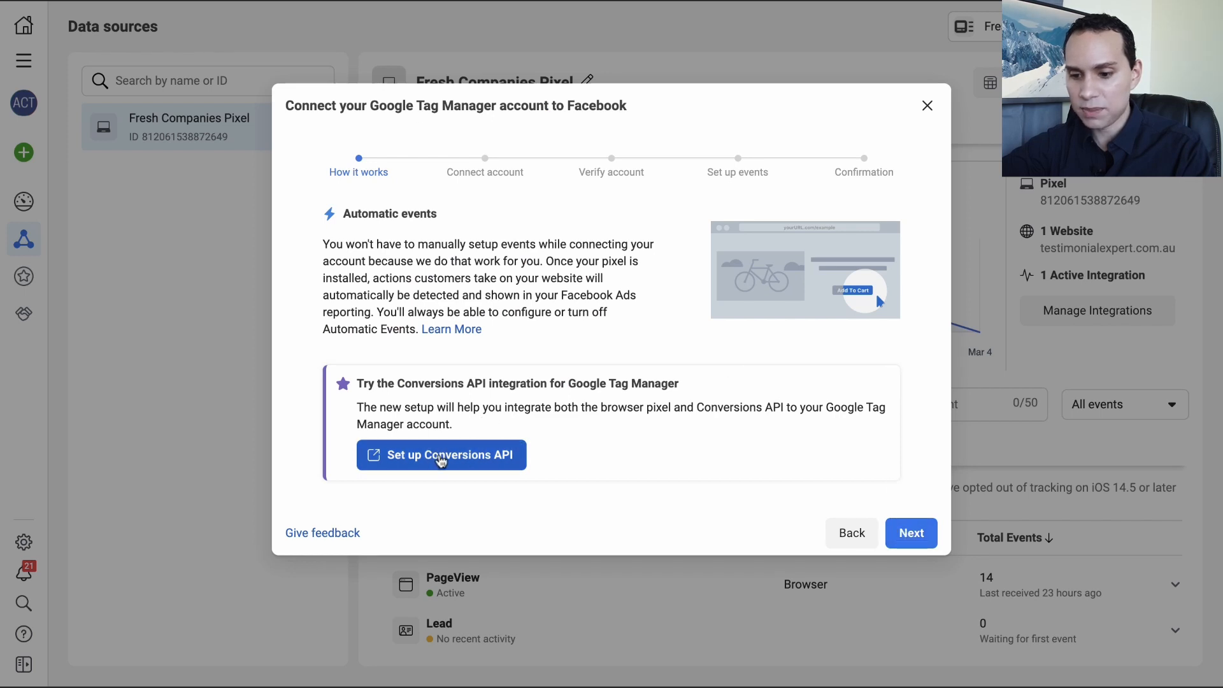
- Continue the integration, choose the Google account and allow FB Pixel Installation to manage and publish Tag Manager containers
left_click(909, 532)
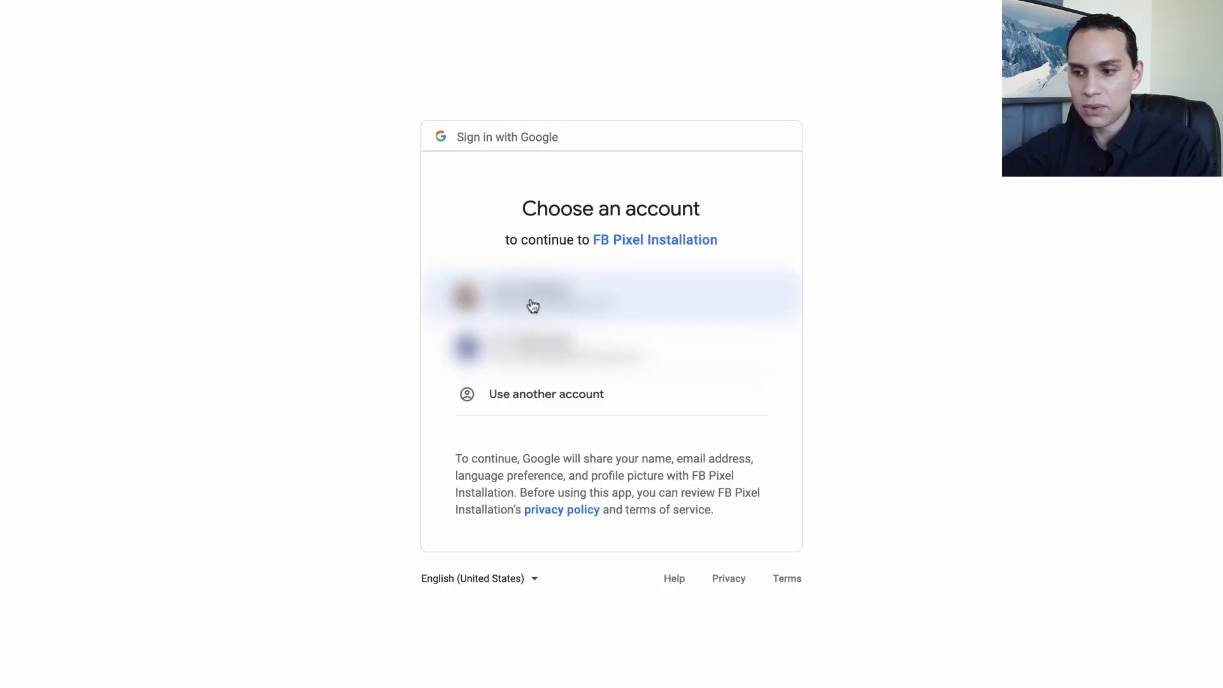
left_click(578, 304)
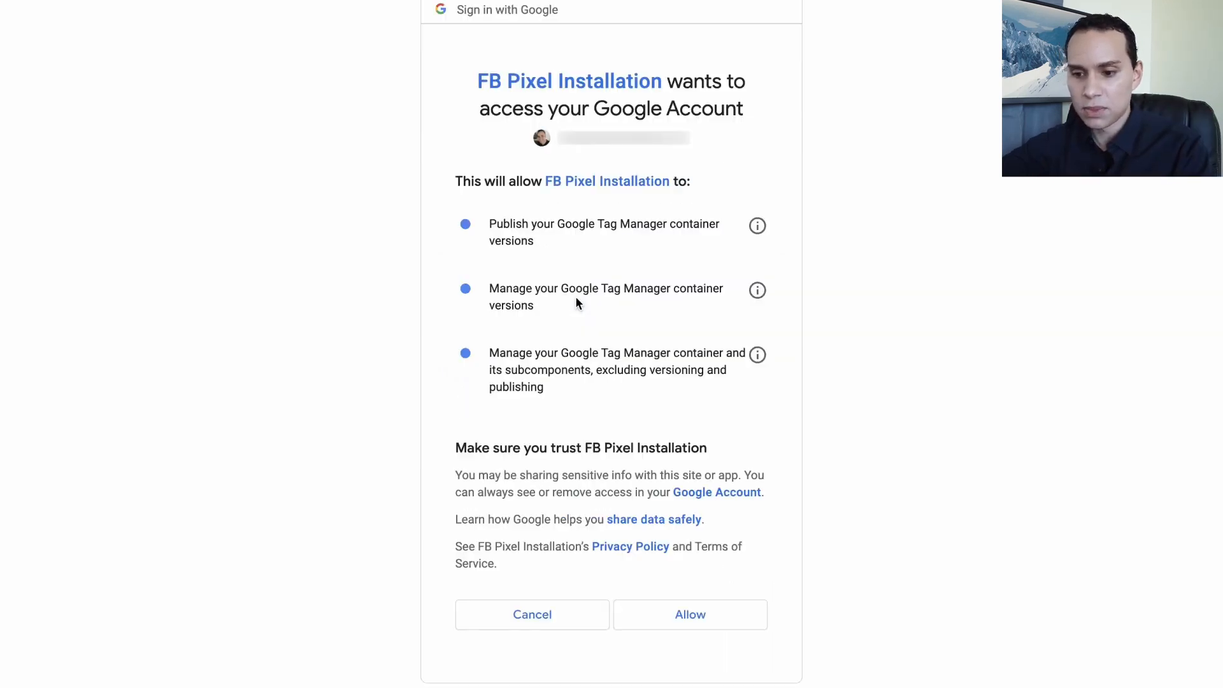
left_click(701, 619)
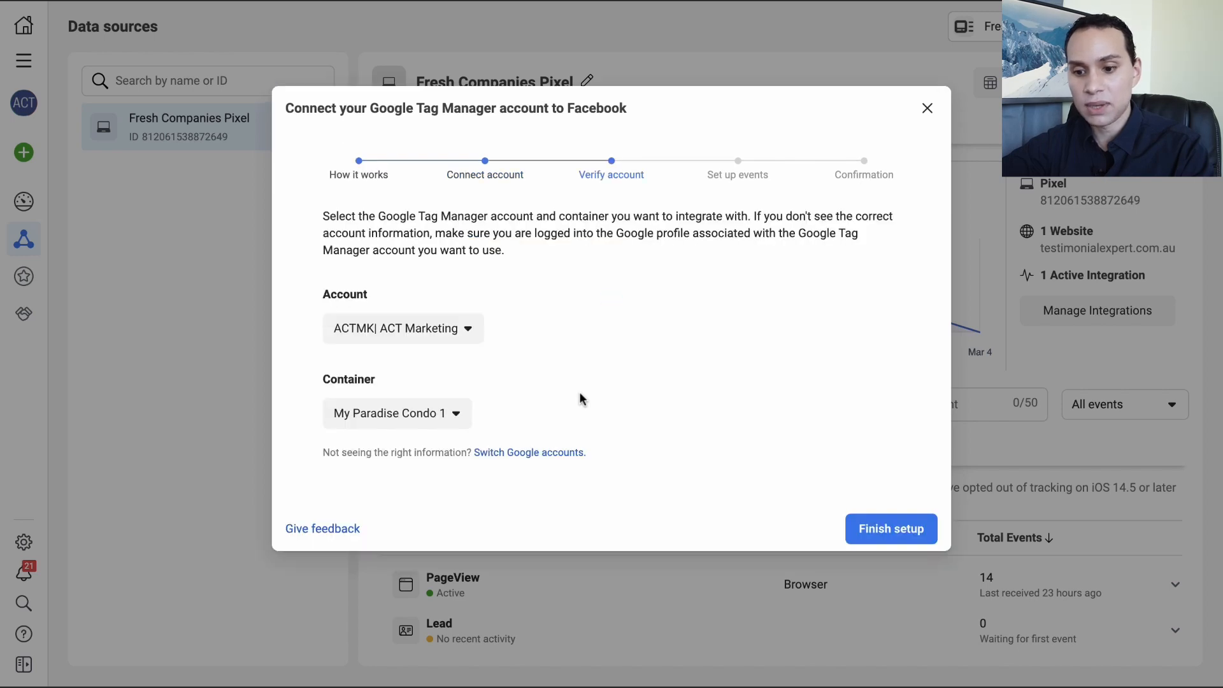
- Select the Fresh Edge Companies account and the aspireentrepreneur.com container for the Facebook integration
left_click(462, 331)
left_click(454, 403)
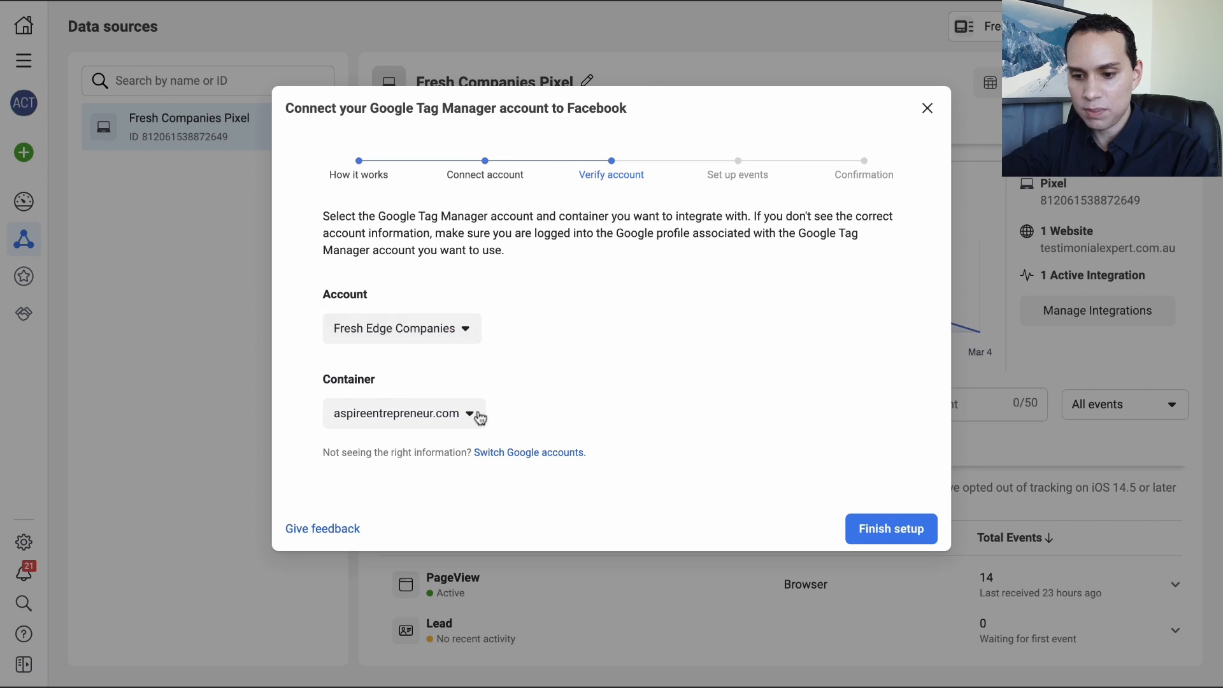
left_click(463, 420)
left_click(397, 445)
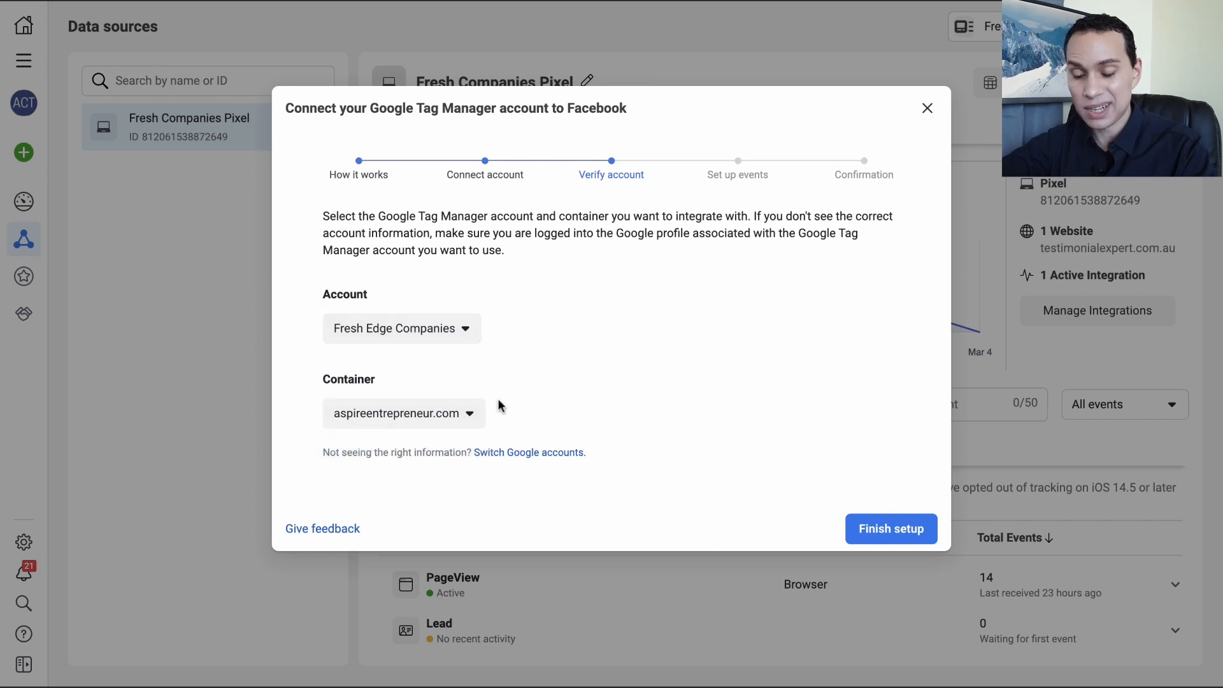
- Check the container's existing tags in Tag Manager and finish the Facebook integration setup
left_click(893, 533)
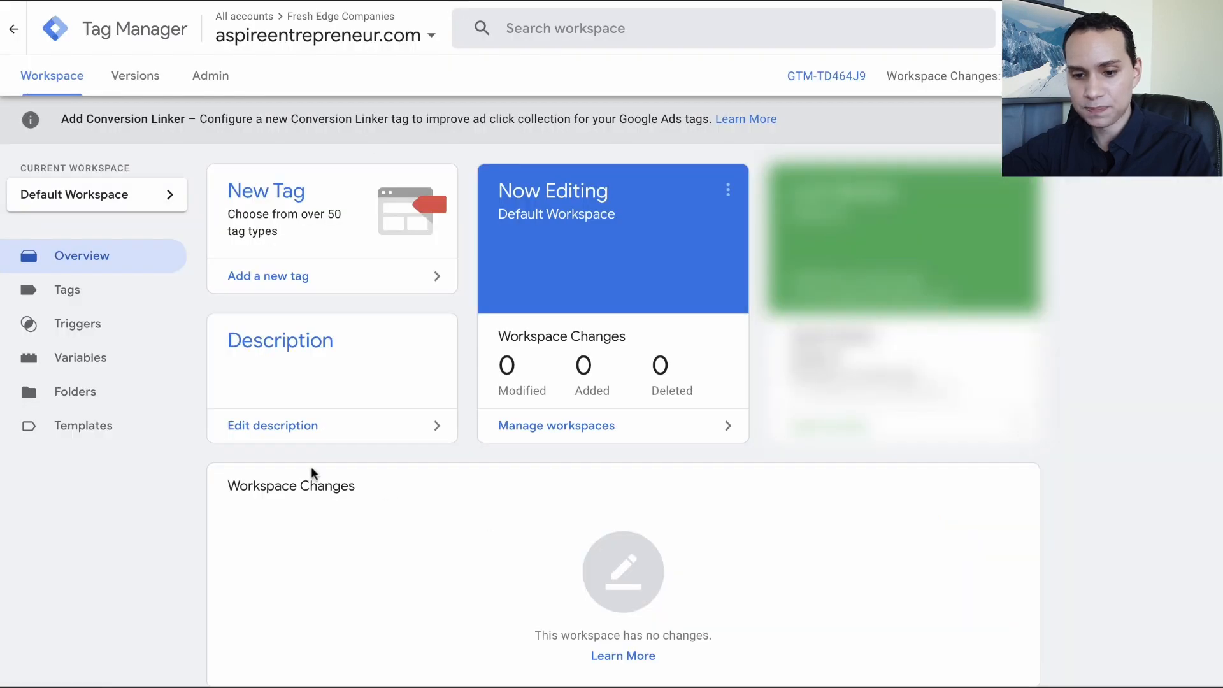
left_click(134, 298)
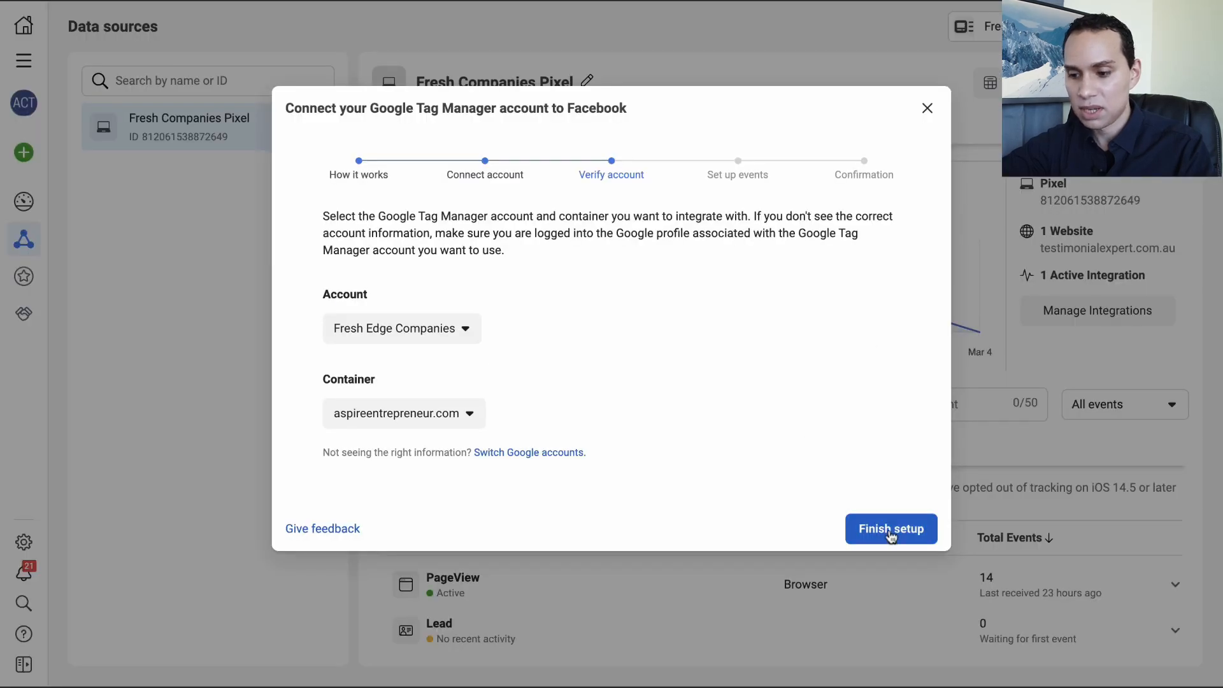
left_click(891, 530)
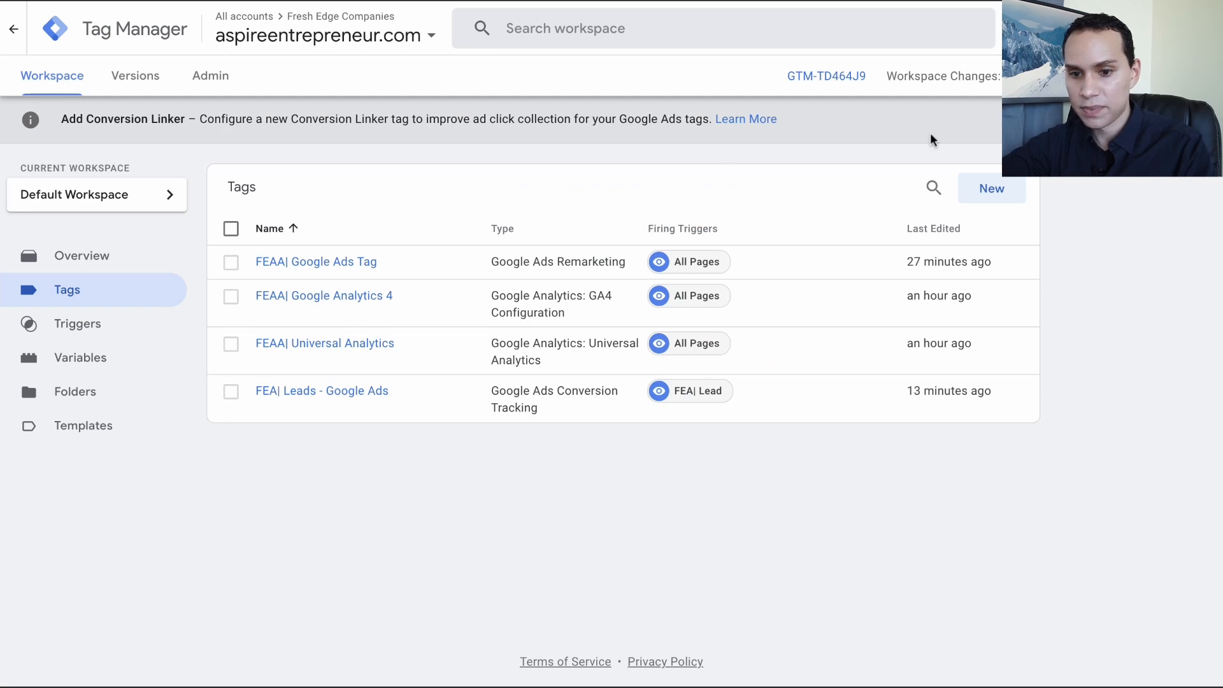
- Check the container's latest version in Tag Manager and open the added Meta Pixel custom HTML tag
left_click(141, 77)
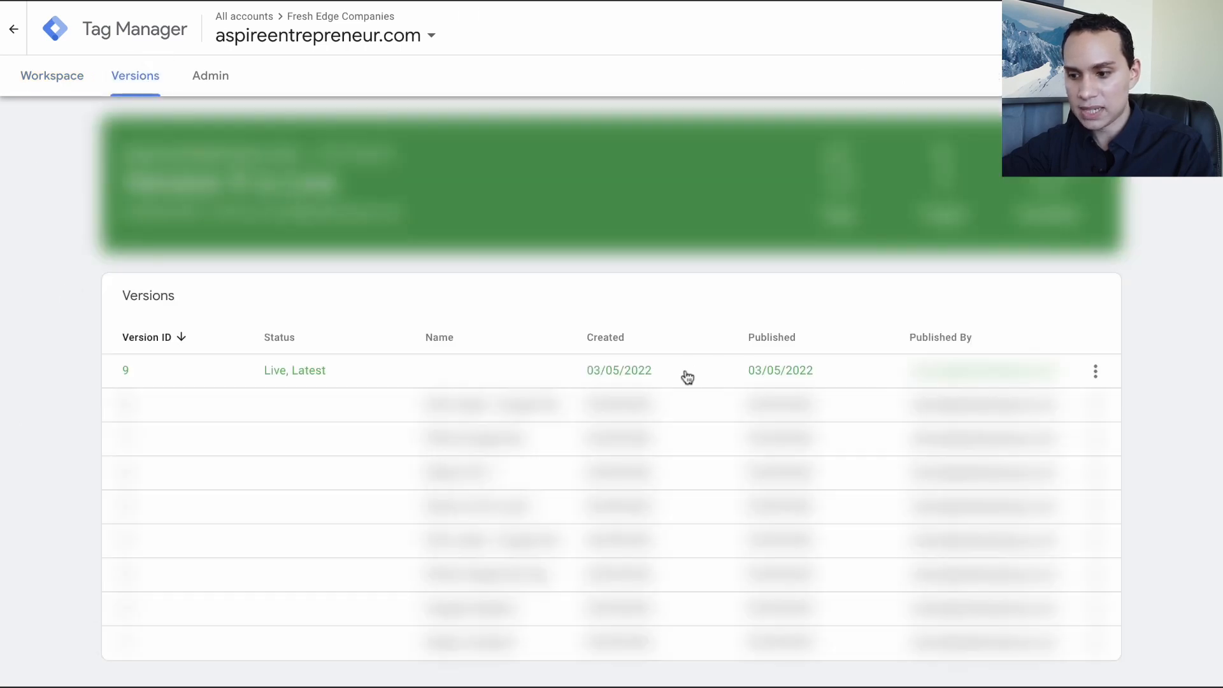
left_click(37, 77)
left_click(96, 292)
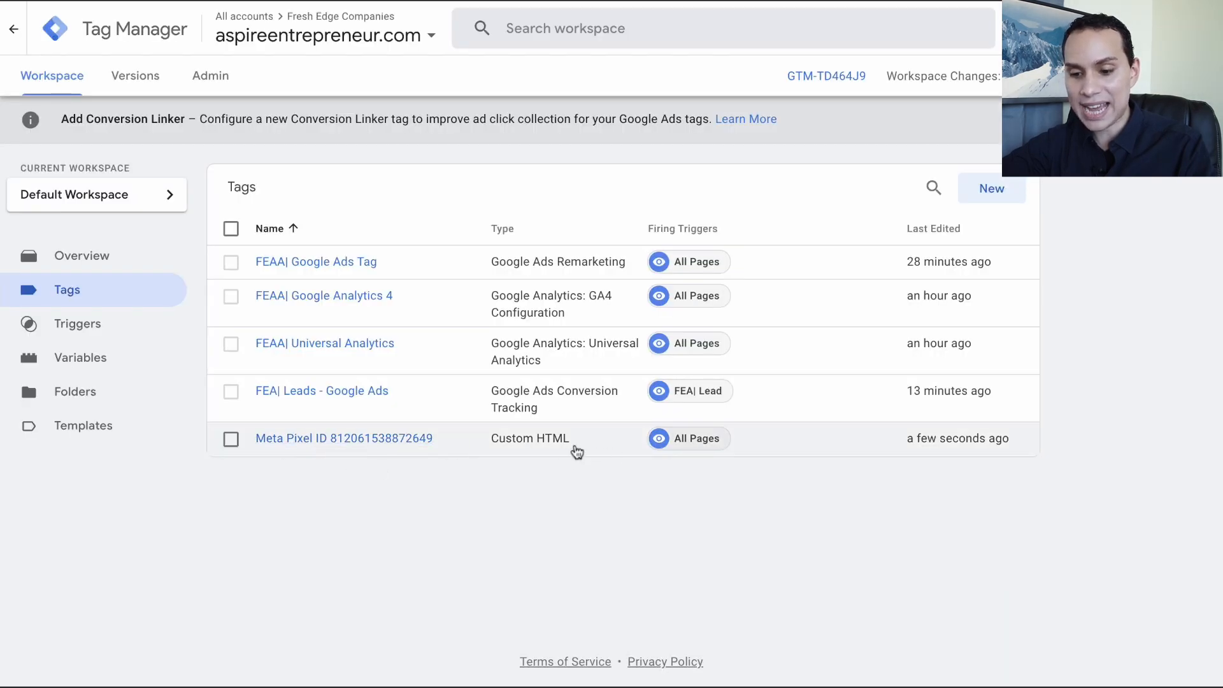
left_click(376, 443)
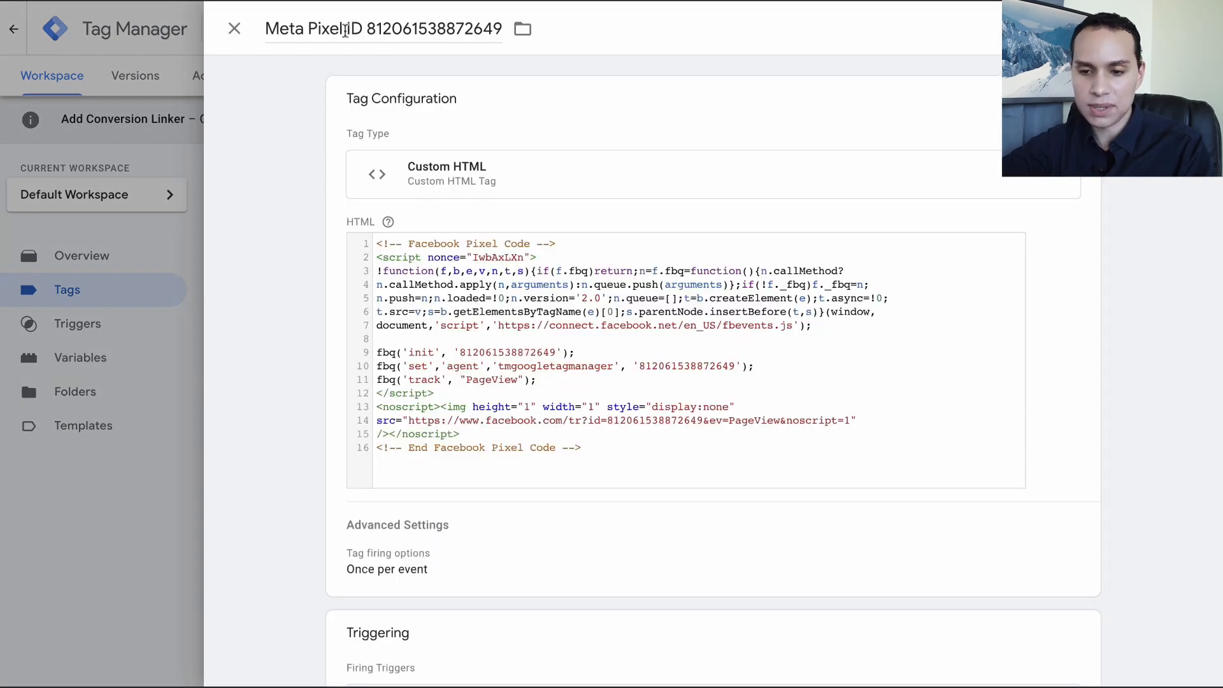
- Change "Meta" to "Facebook" in the pixel tag's name and copy its pixel ID into the tracking worksheet's Facebook Pixel field
double_click(268, 30)
type("Facebook")
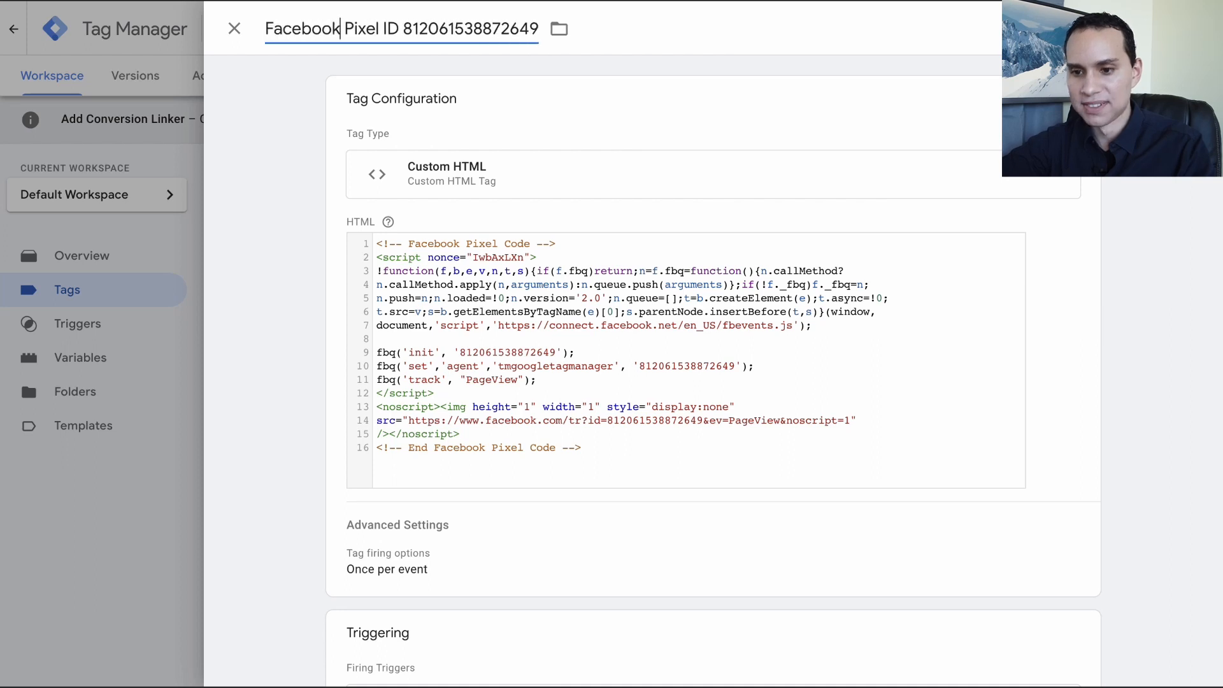
left_click_drag(402, 29, 545, 30)
key("ctrl+c")
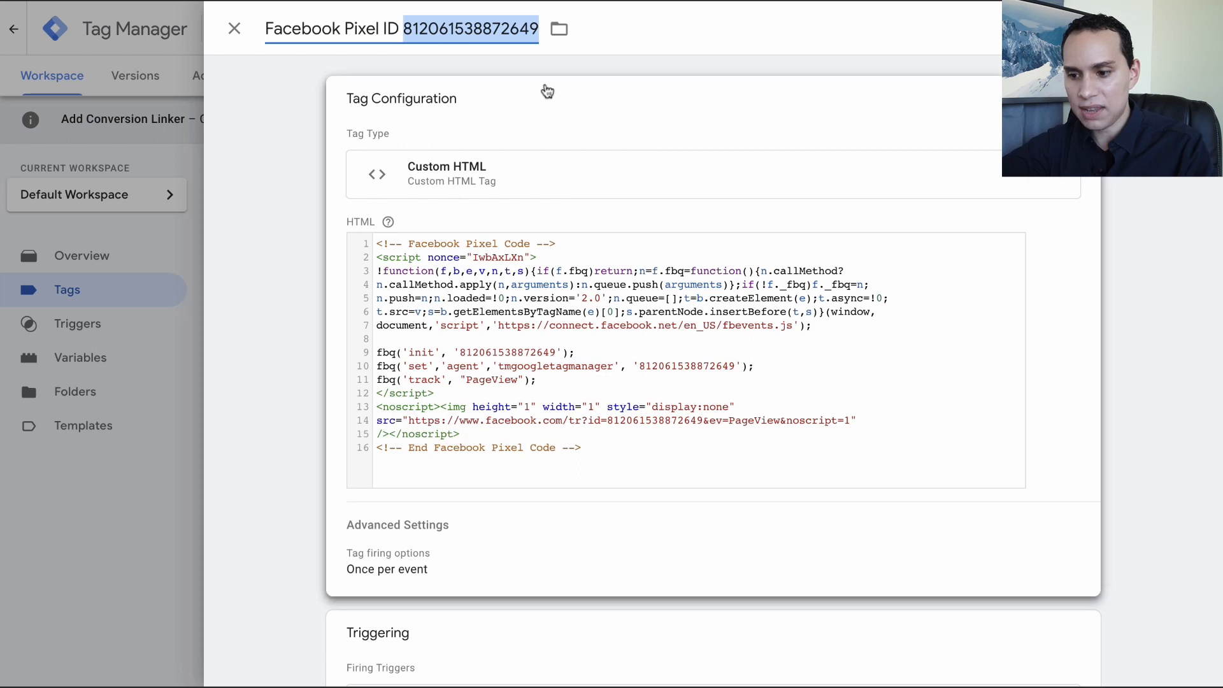
key("ctrl+Right")
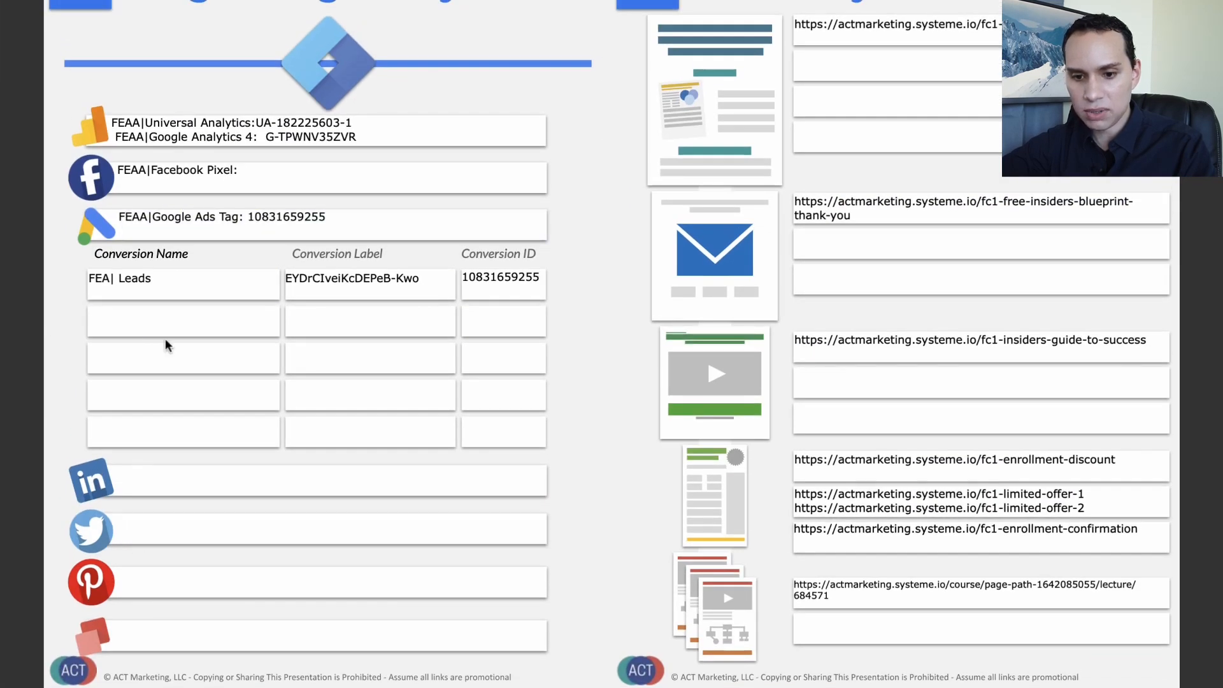
left_click(261, 173)
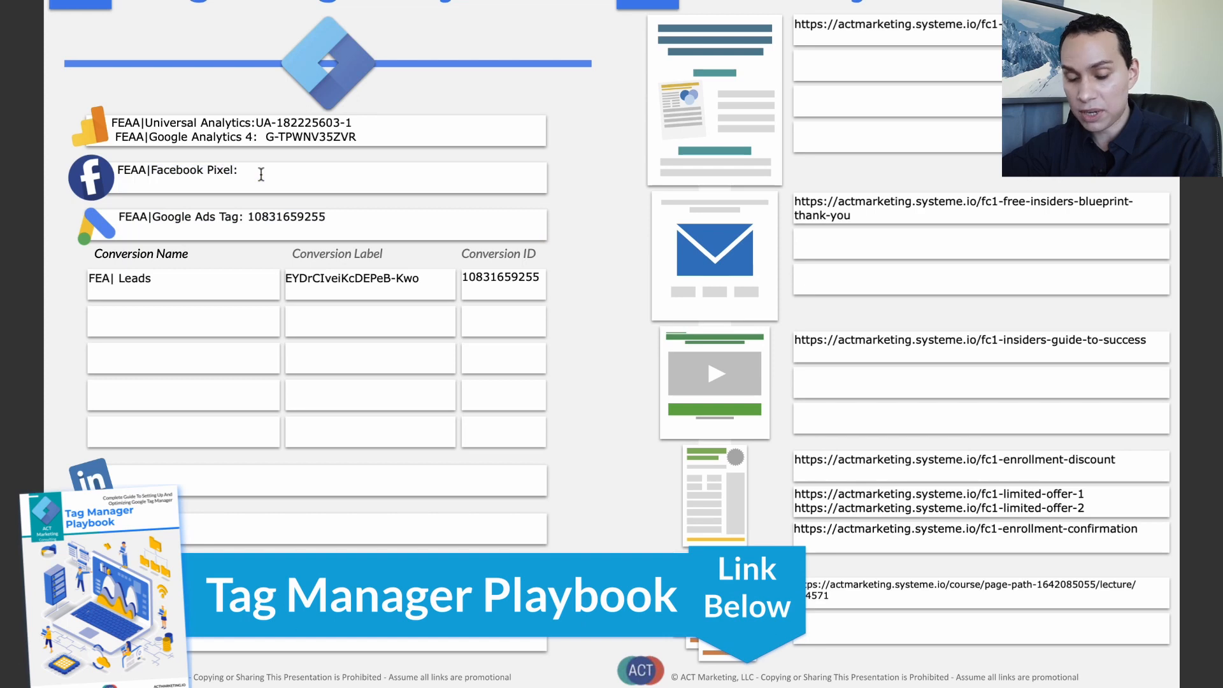
key("ctrl+v")
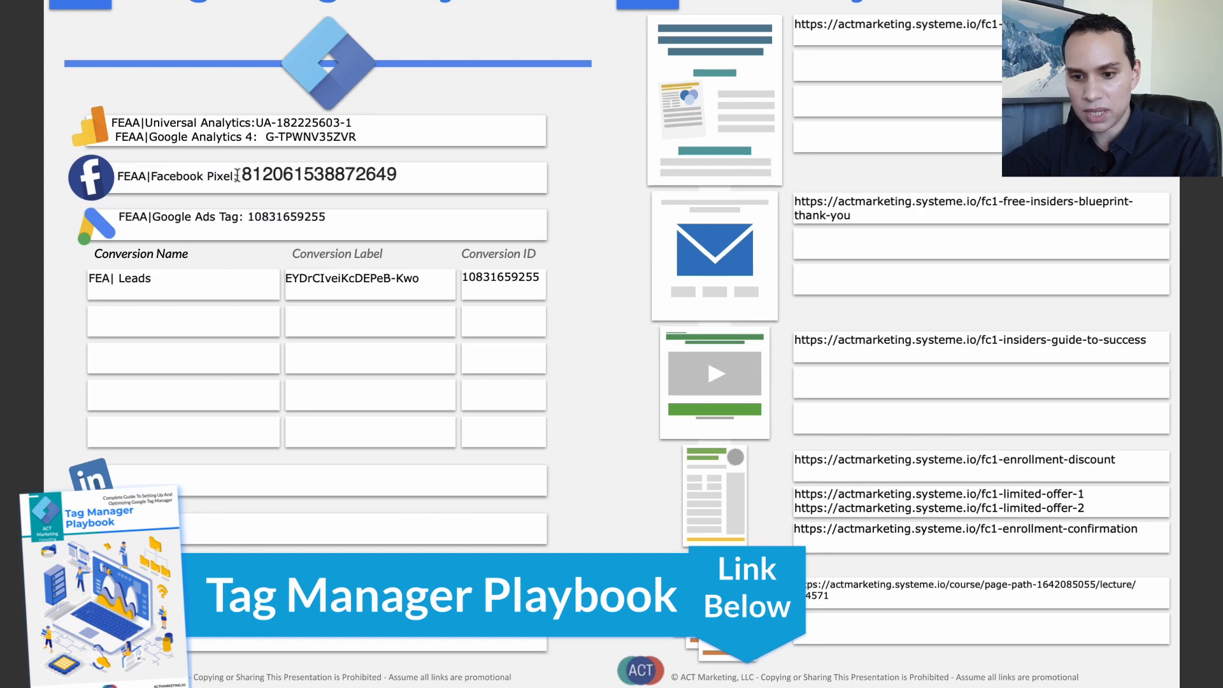
- Rename the tag with the worksheet's "FEAA|Facebook Pixel:" label, remove the colon and the vertical bar, and save the tag
left_click_drag(235, 177, 117, 177)
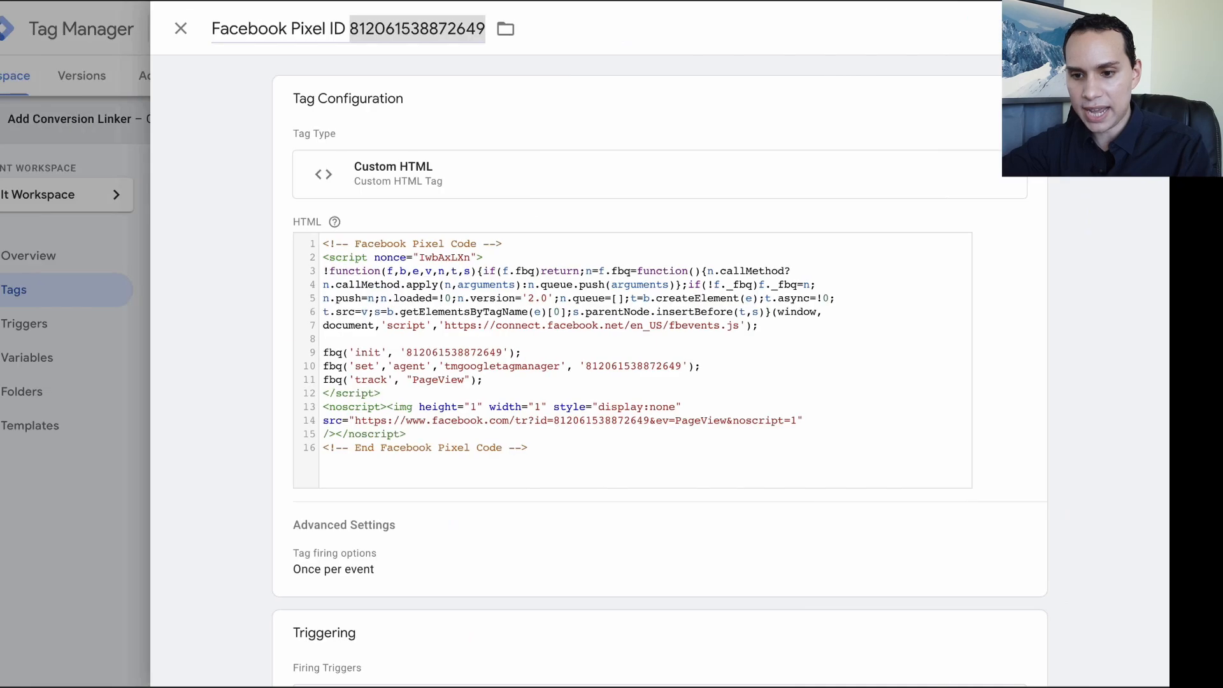
triple_click(348, 29)
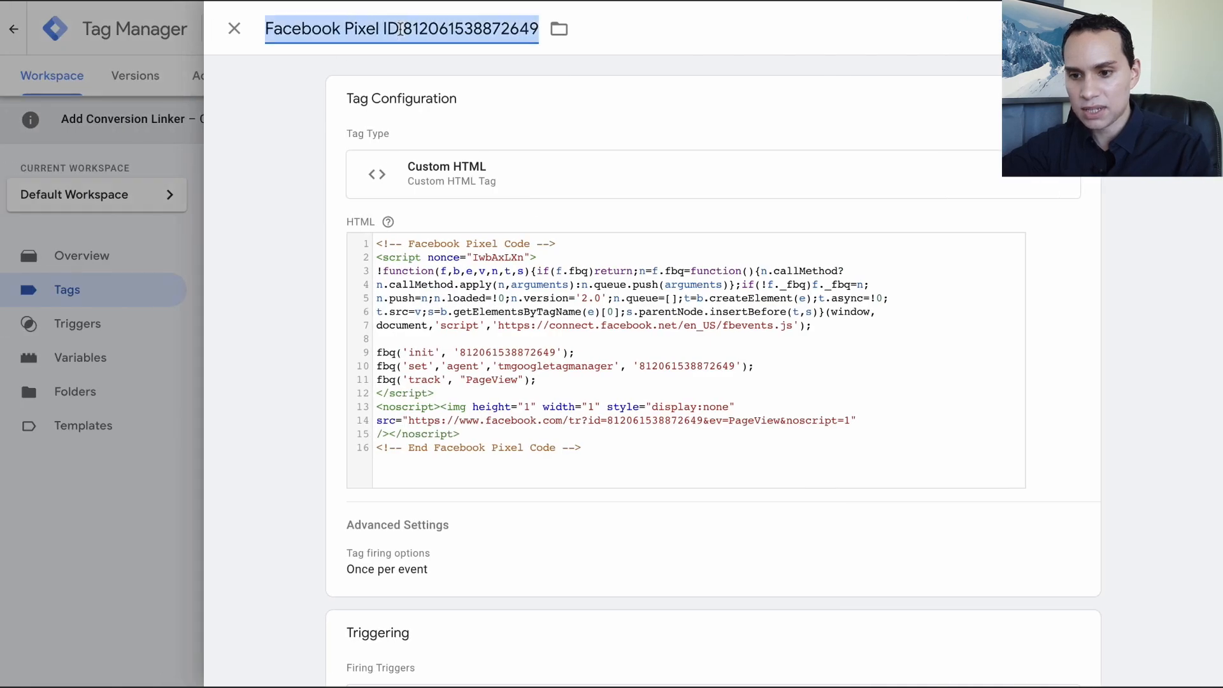
type("FEAA|Facebook Pixel:")
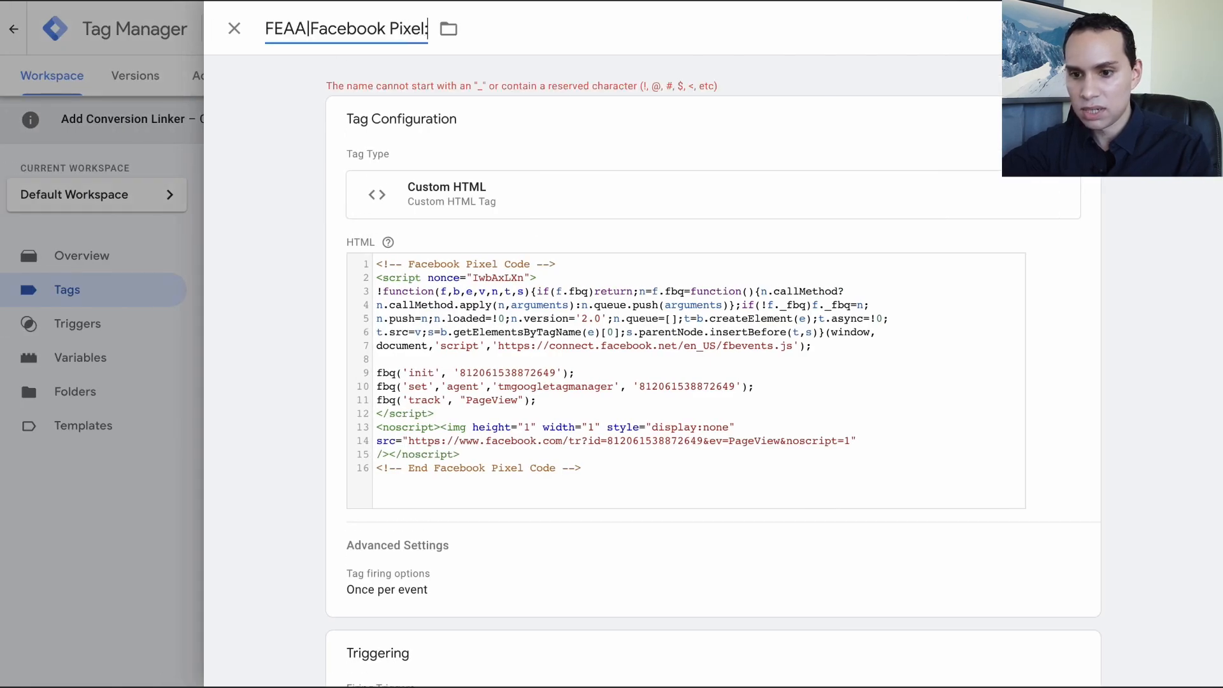
key("BackSpace")
left_click(317, 29)
key("BackSpace")
left_click(1115, 29)
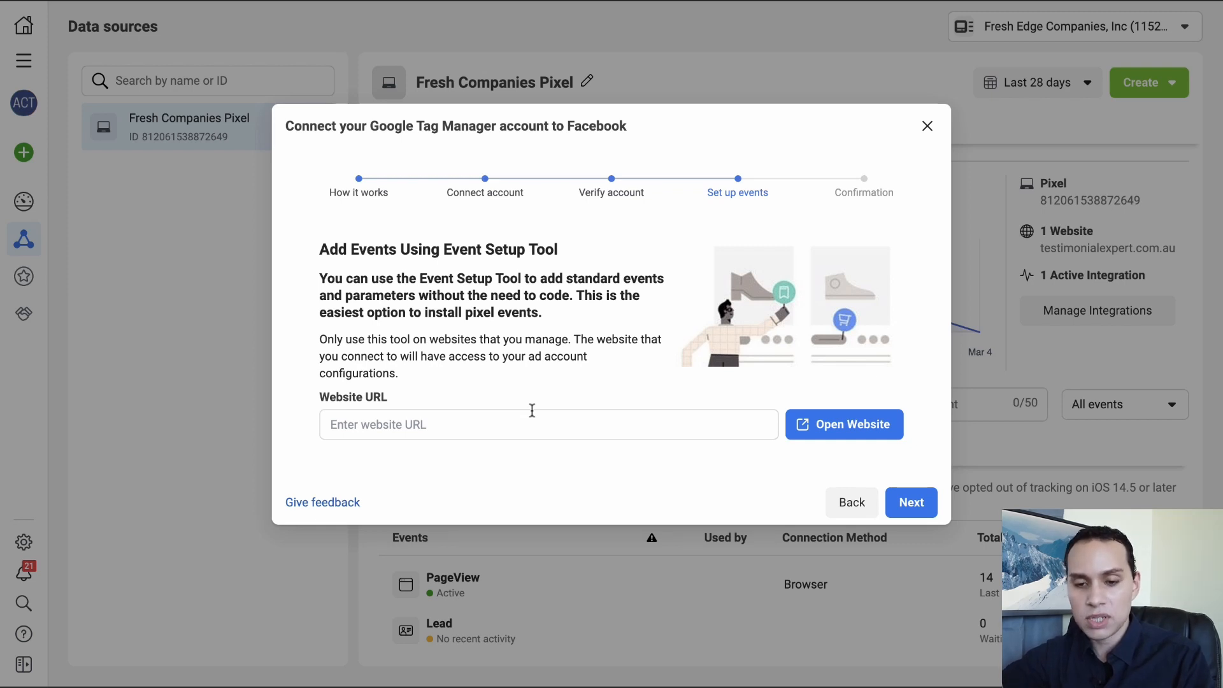
key("ctrl+Tab")
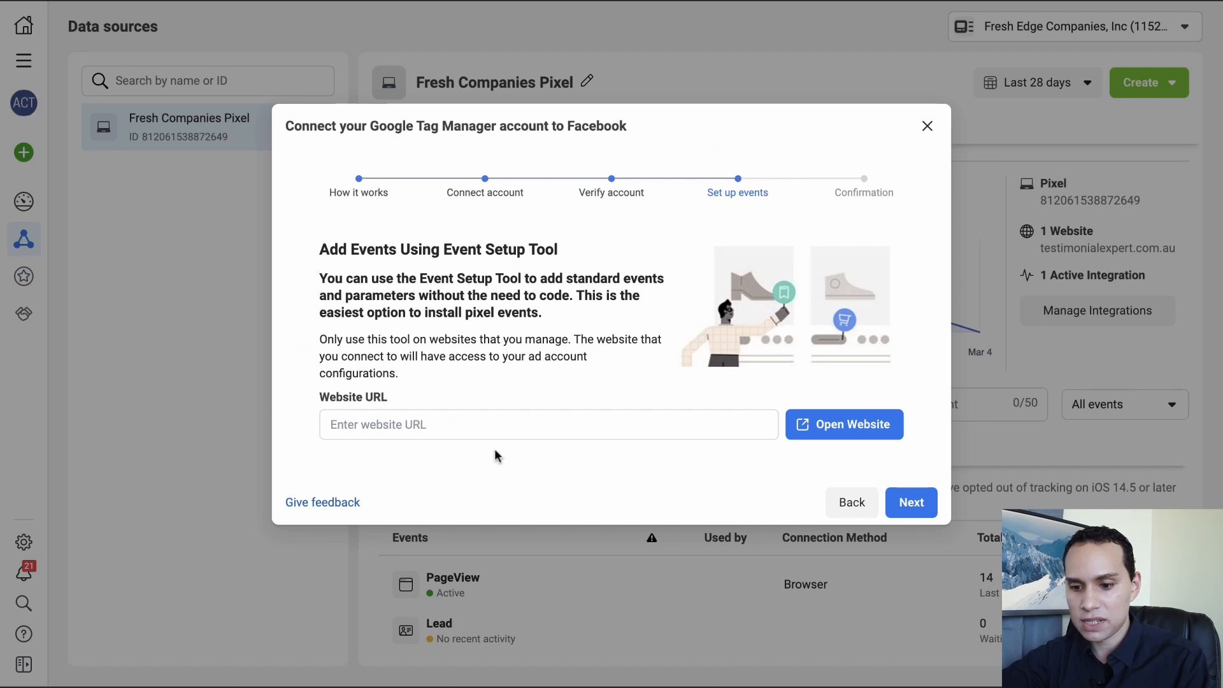
left_click(456, 424)
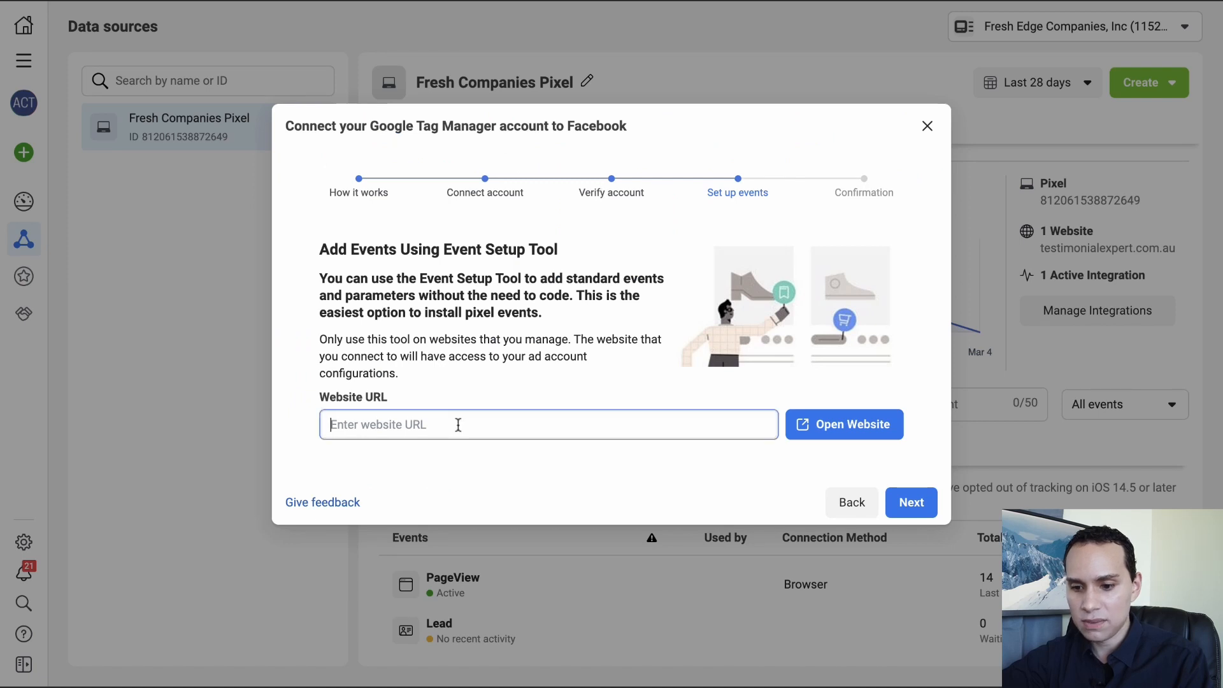
type("https://actmarketing.systeme.io/fc1-free-insiders-blueprint")
left_click(854, 426)
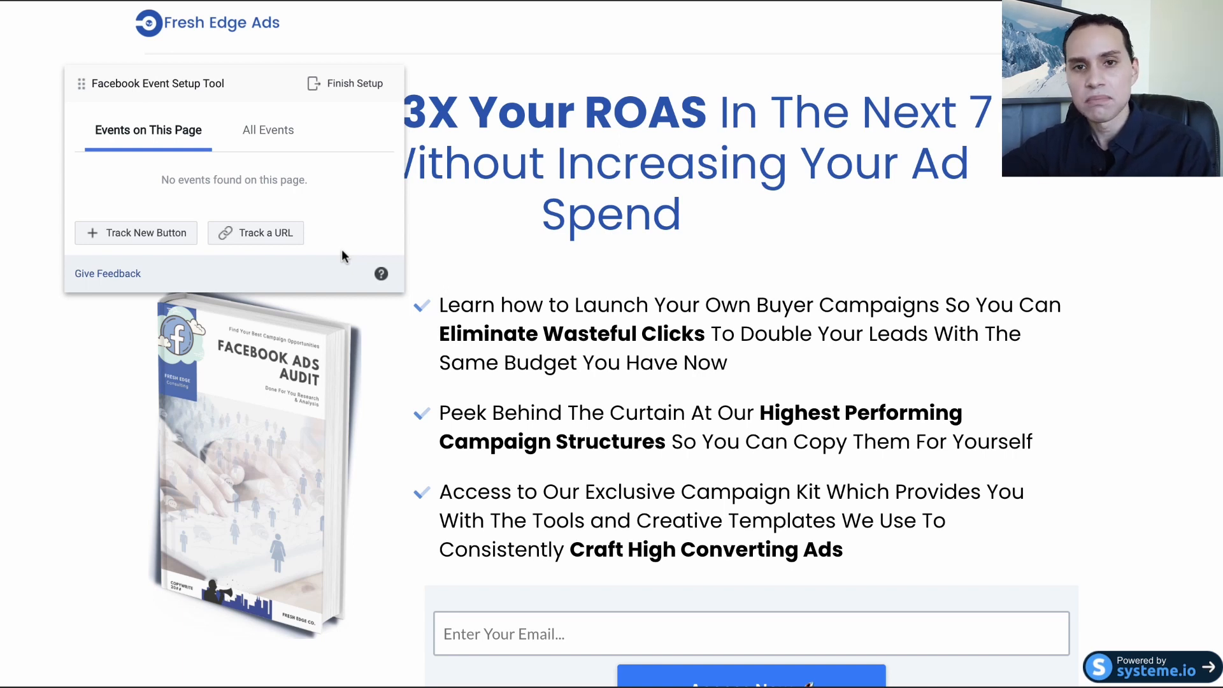
- Track the landing page's Access Now button as a Lead event without including a value
left_click(164, 242)
scroll(563, 409, "down", 5)
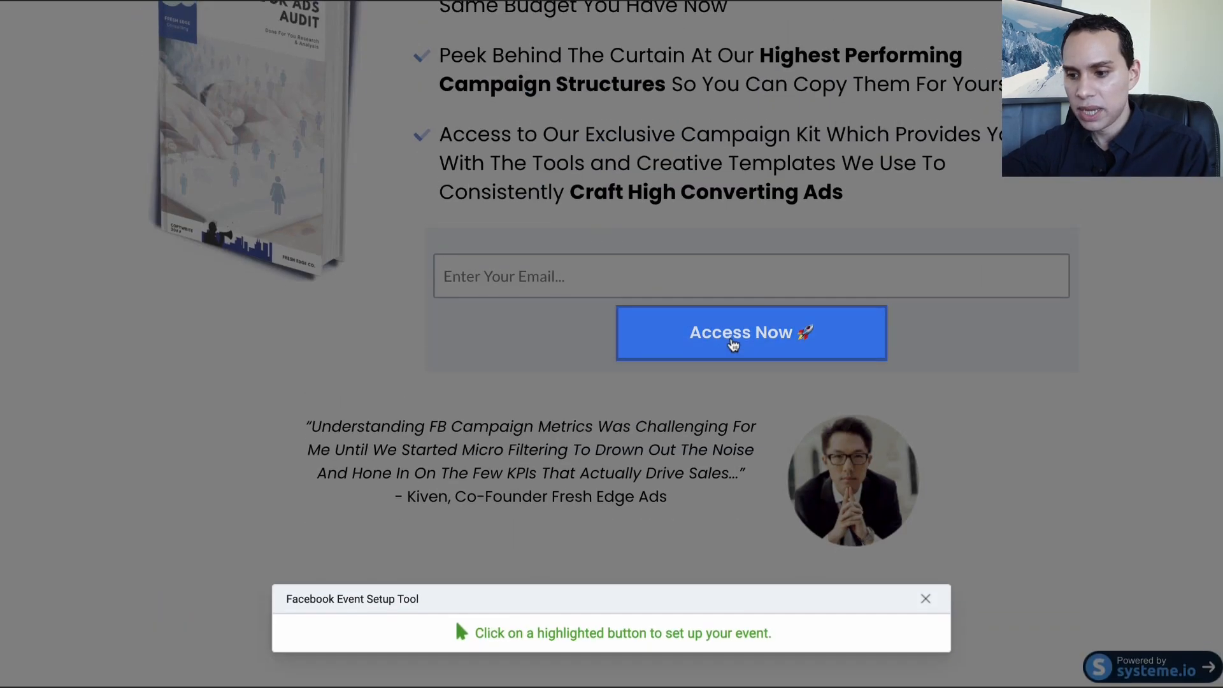
left_click(734, 345)
scroll(758, 357, "up", 3)
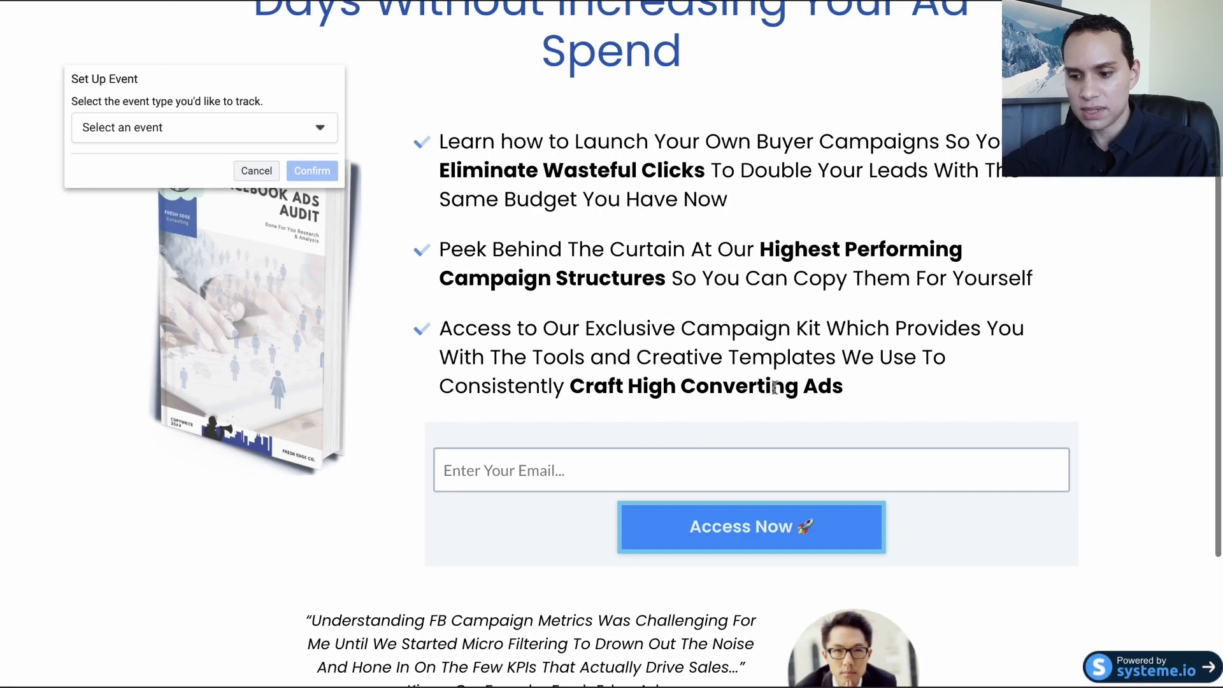
left_click(231, 127)
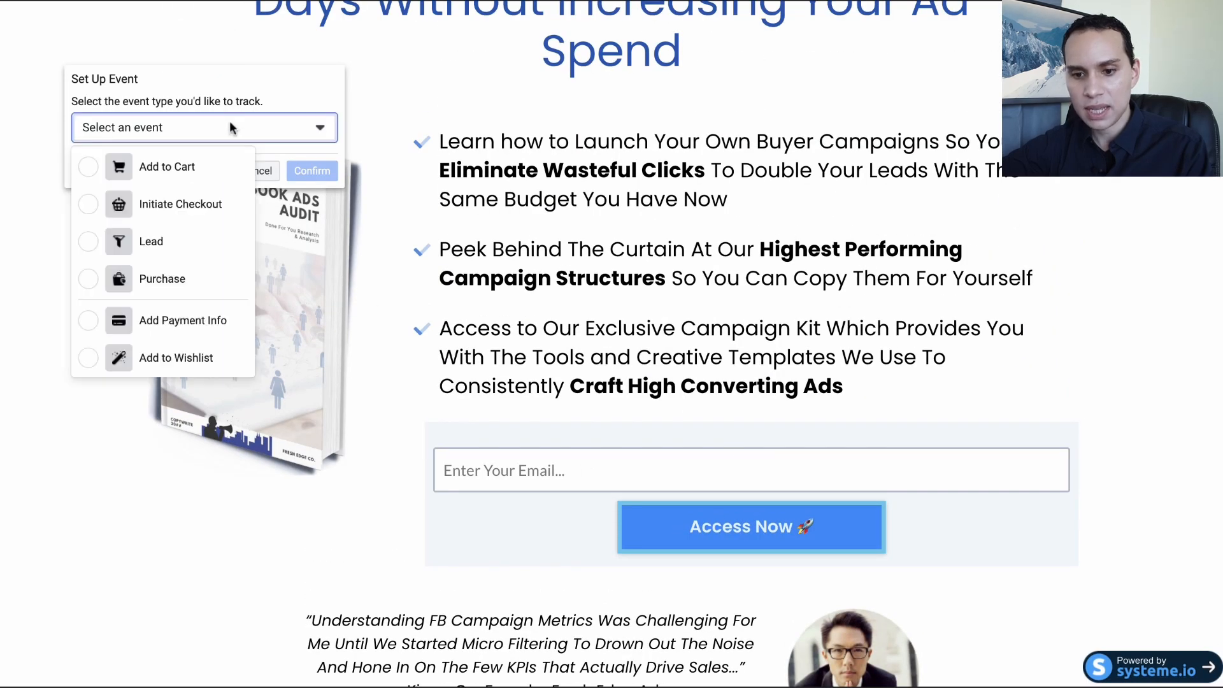
left_click(89, 241)
left_click(140, 293)
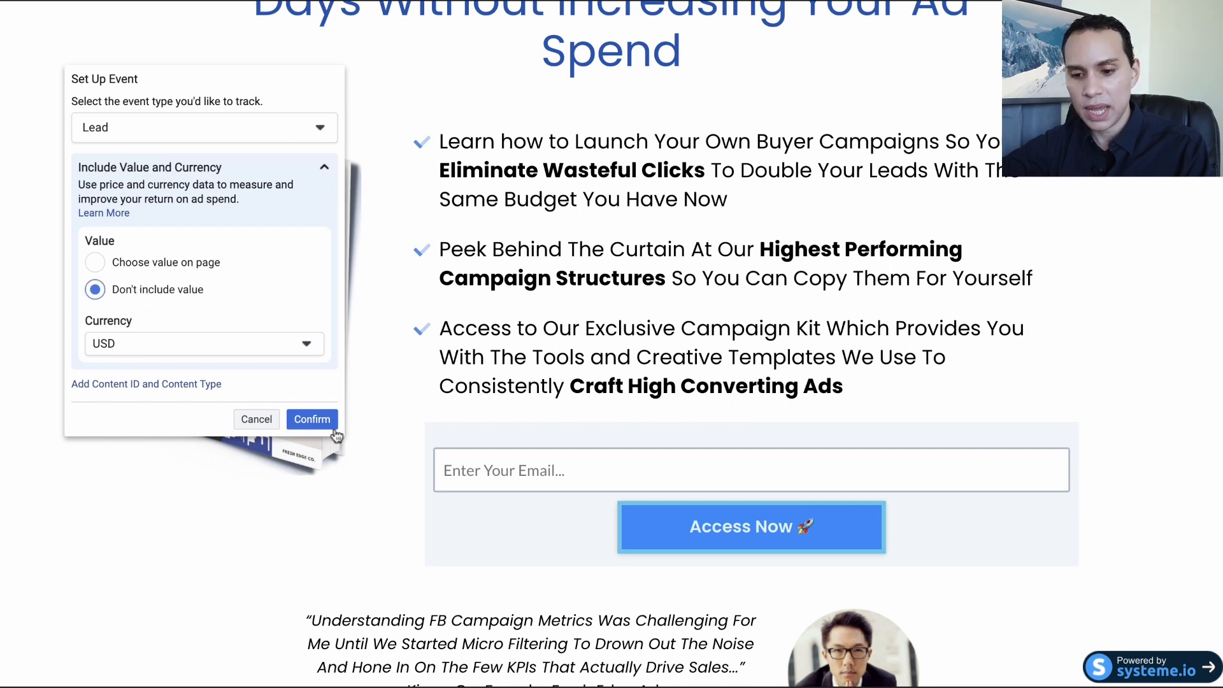
left_click(312, 419)
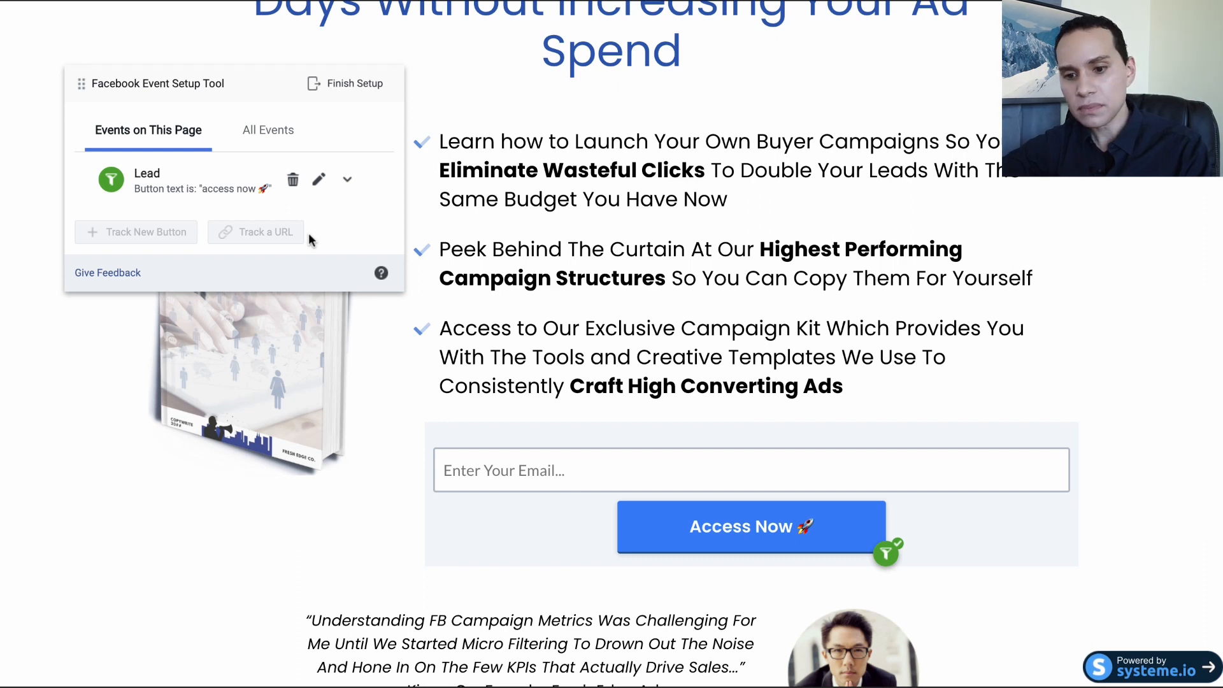
- Finish the Lead event setup, skip the feedback survey and complete the Google Tag Manager connection to Facebook
scroll(310, 238, "up", 3)
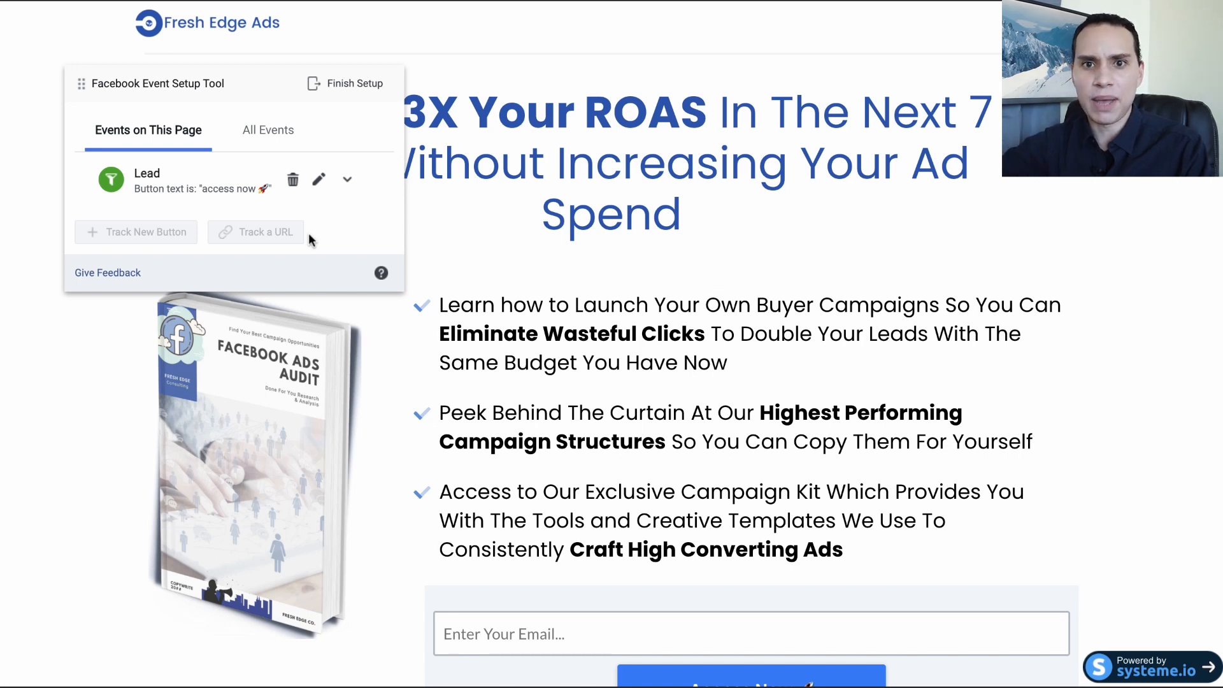
left_click(343, 97)
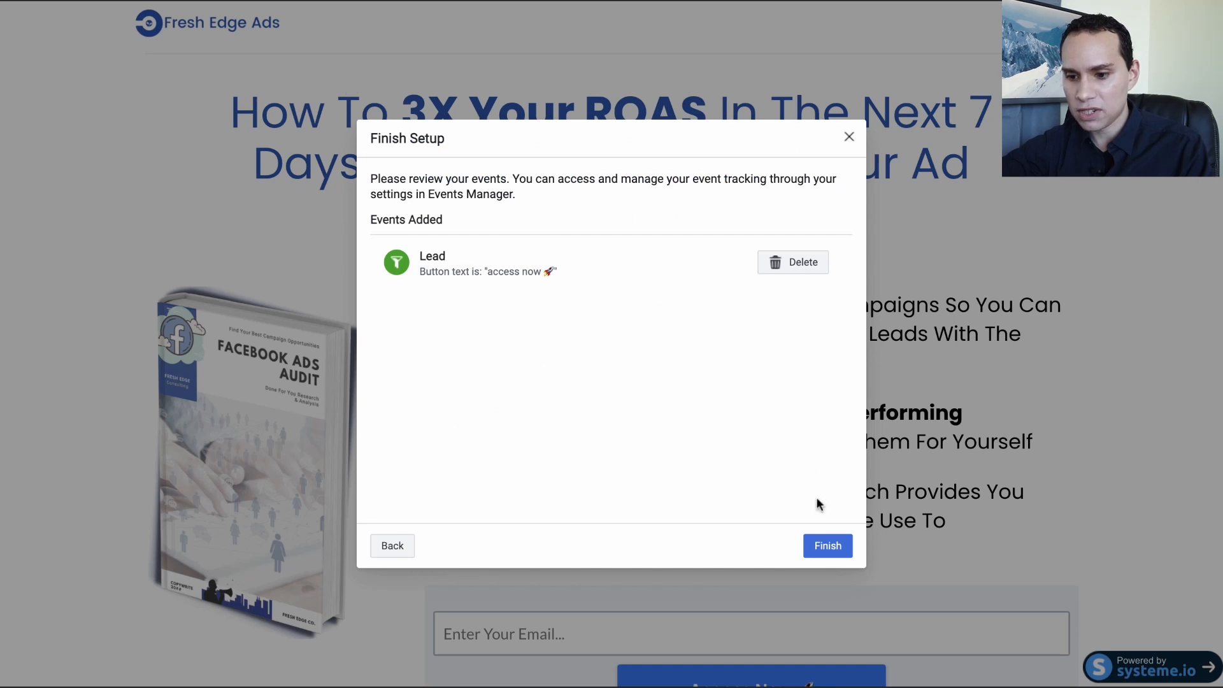
left_click(826, 547)
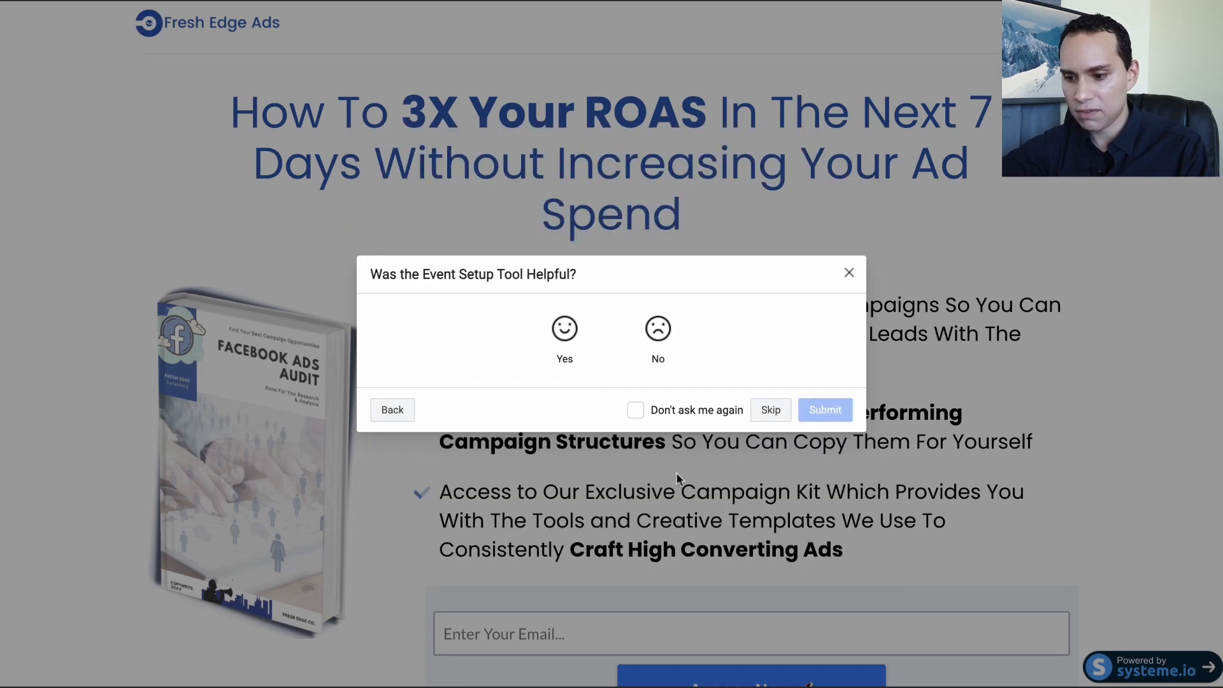
left_click(772, 411)
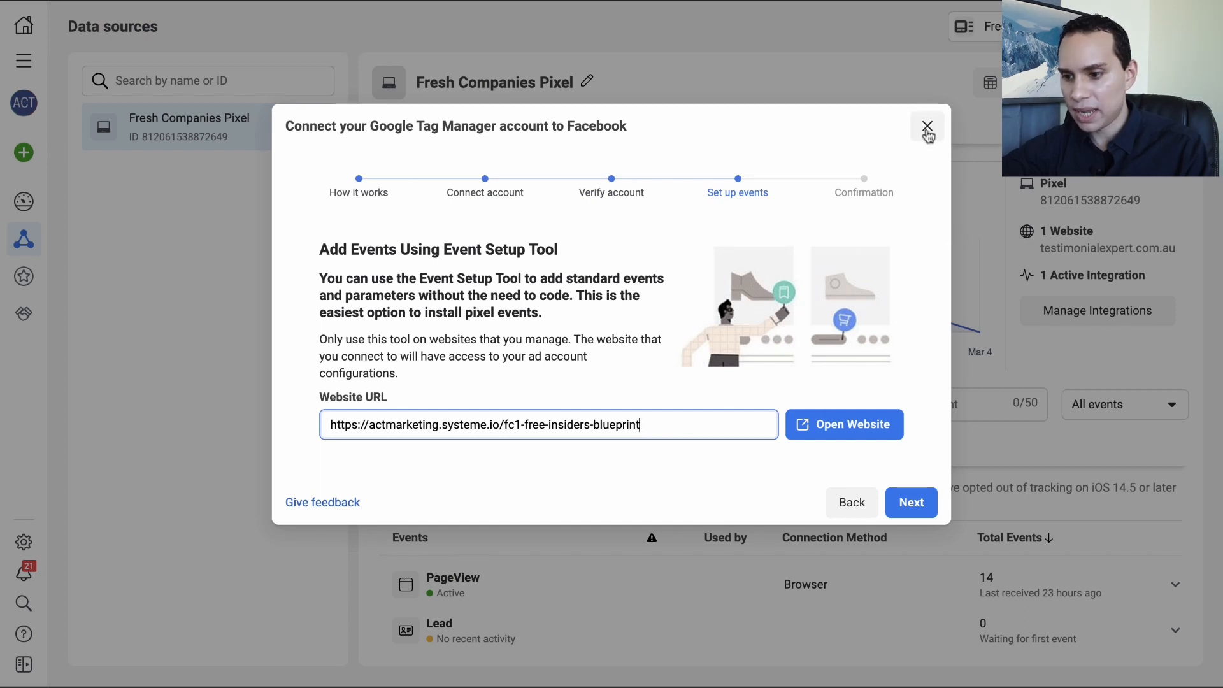
left_click(911, 502)
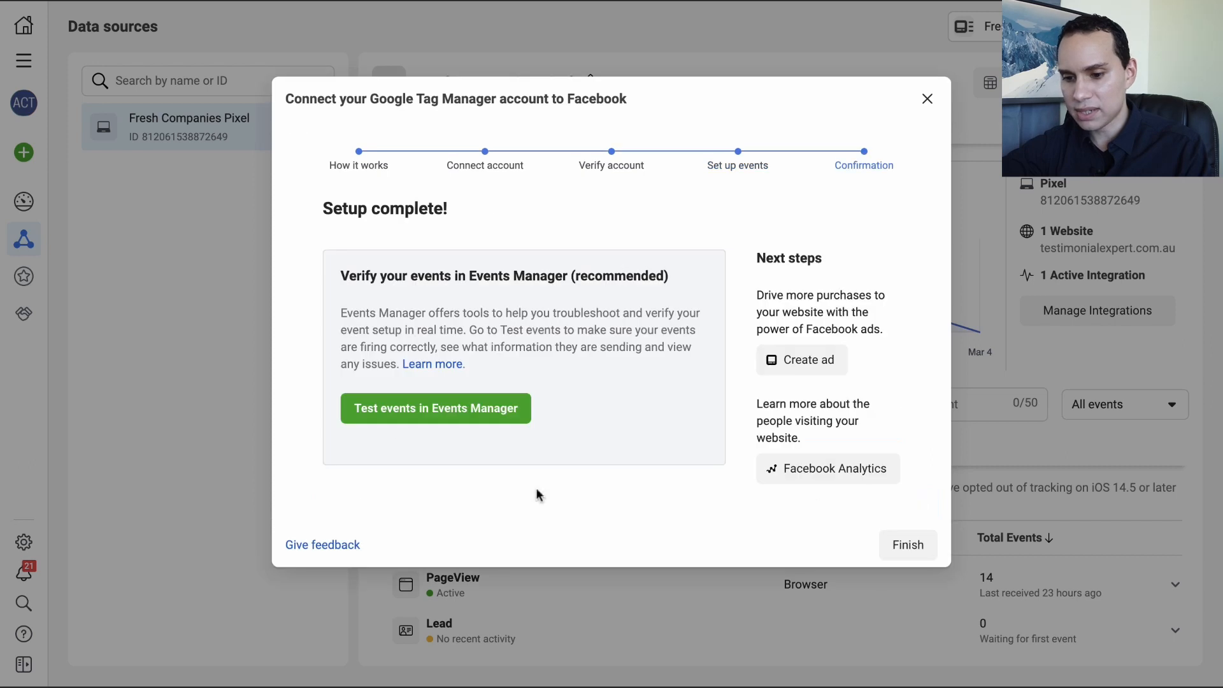
left_click(912, 549)
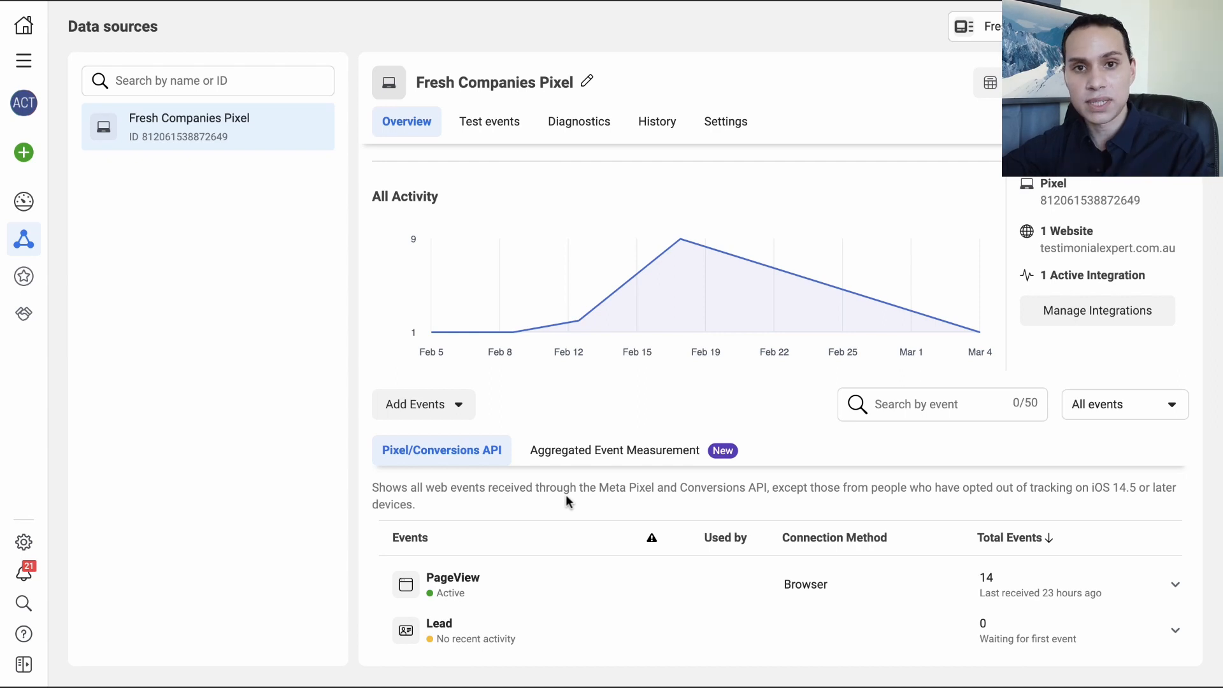
left_click(459, 407)
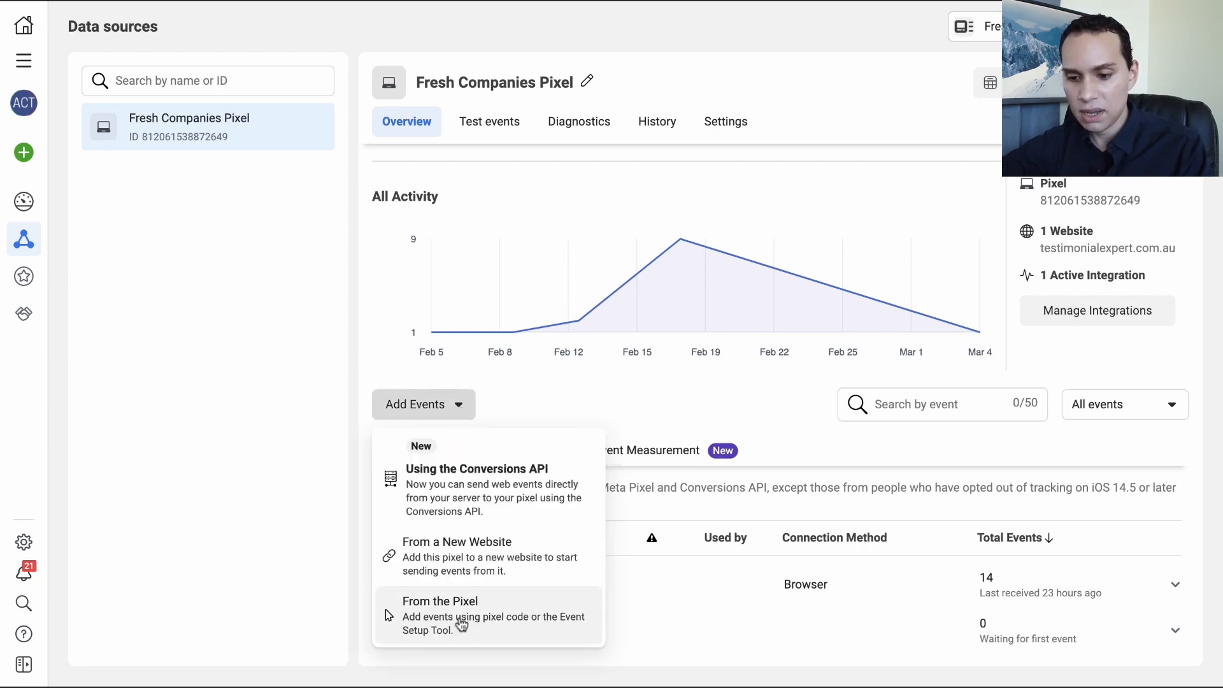
left_click(455, 613)
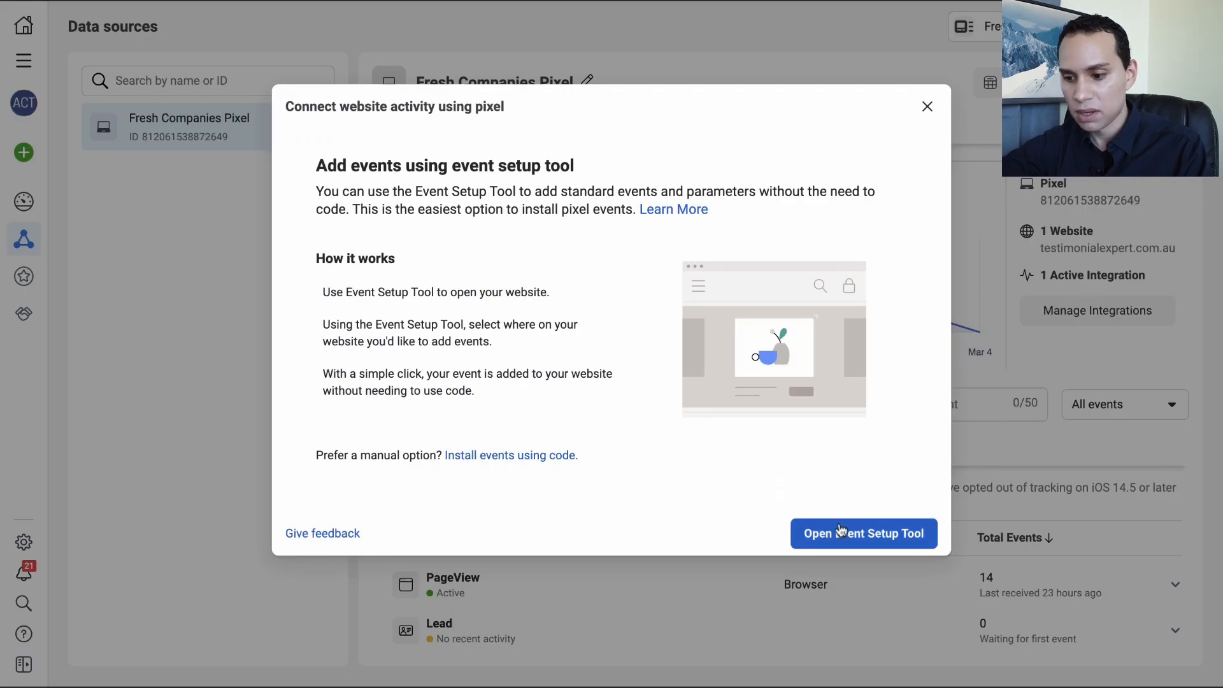
left_click(862, 534)
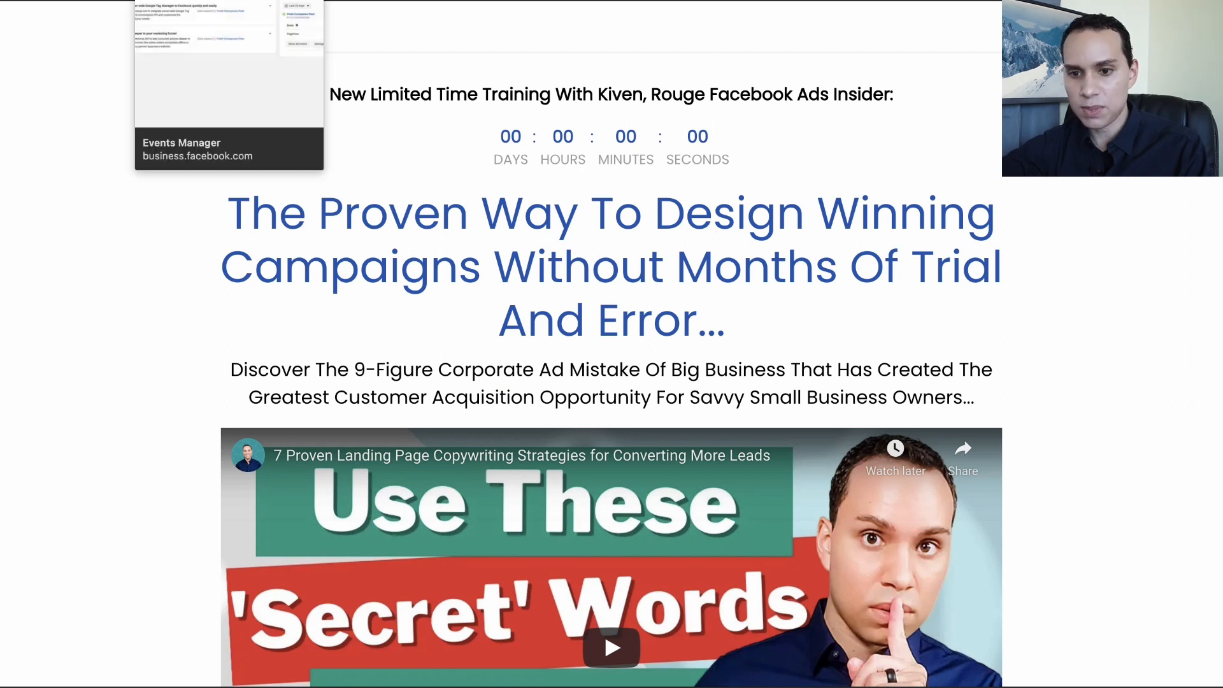
left_click(191, 2)
left_click(414, 330)
type("https://actmarketing.systeme.io/fc1-insiders-guide-to-success")
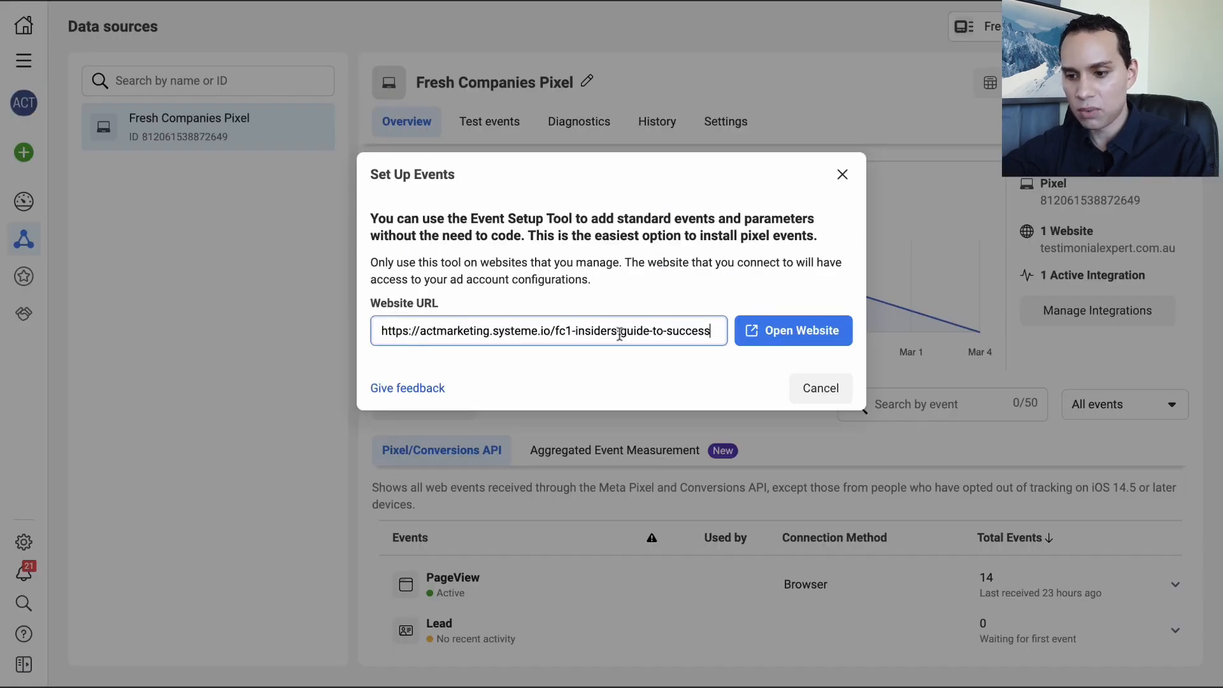
left_click(817, 331)
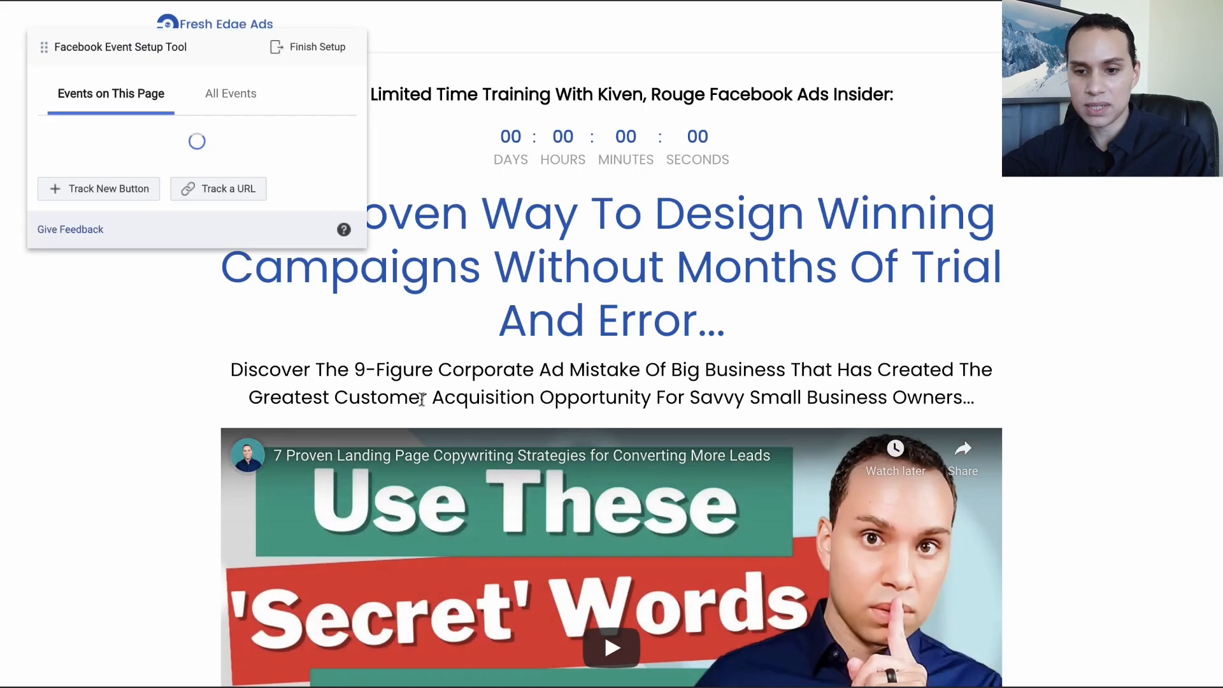
- Track the Click Here To Enroll Now button as an Add to Cart event without including a value
scroll(445, 258, "down", 1)
scroll(446, 258, "down", 12)
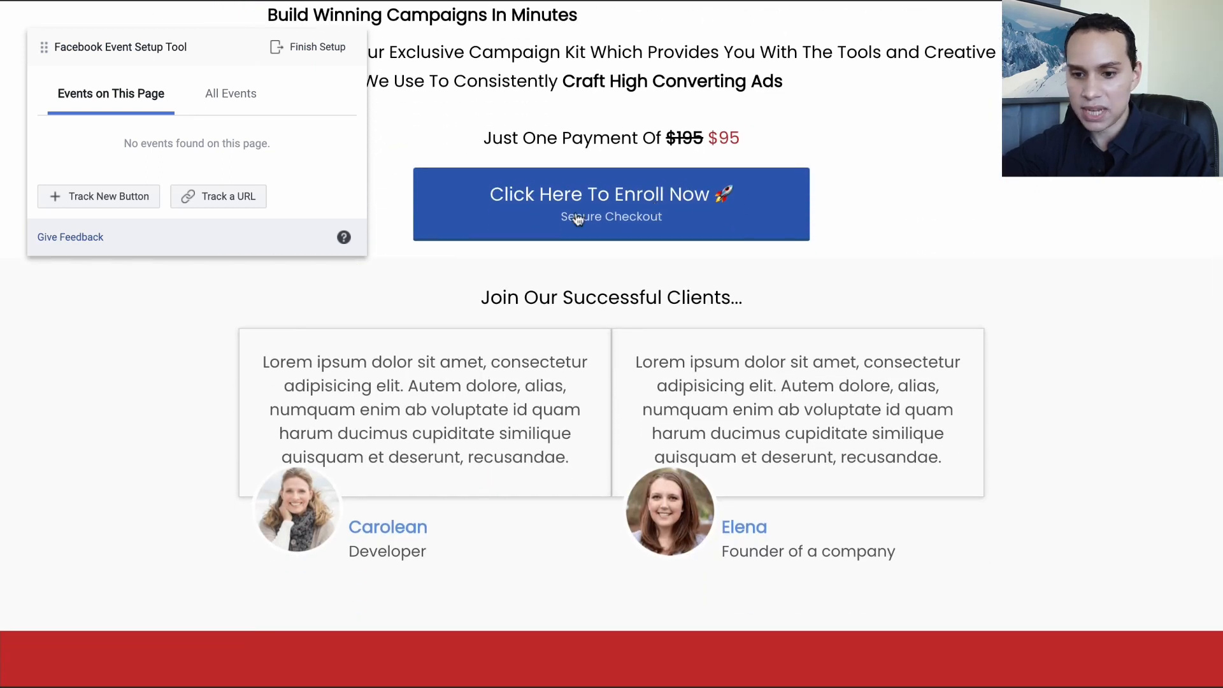
left_click(125, 198)
left_click(571, 212)
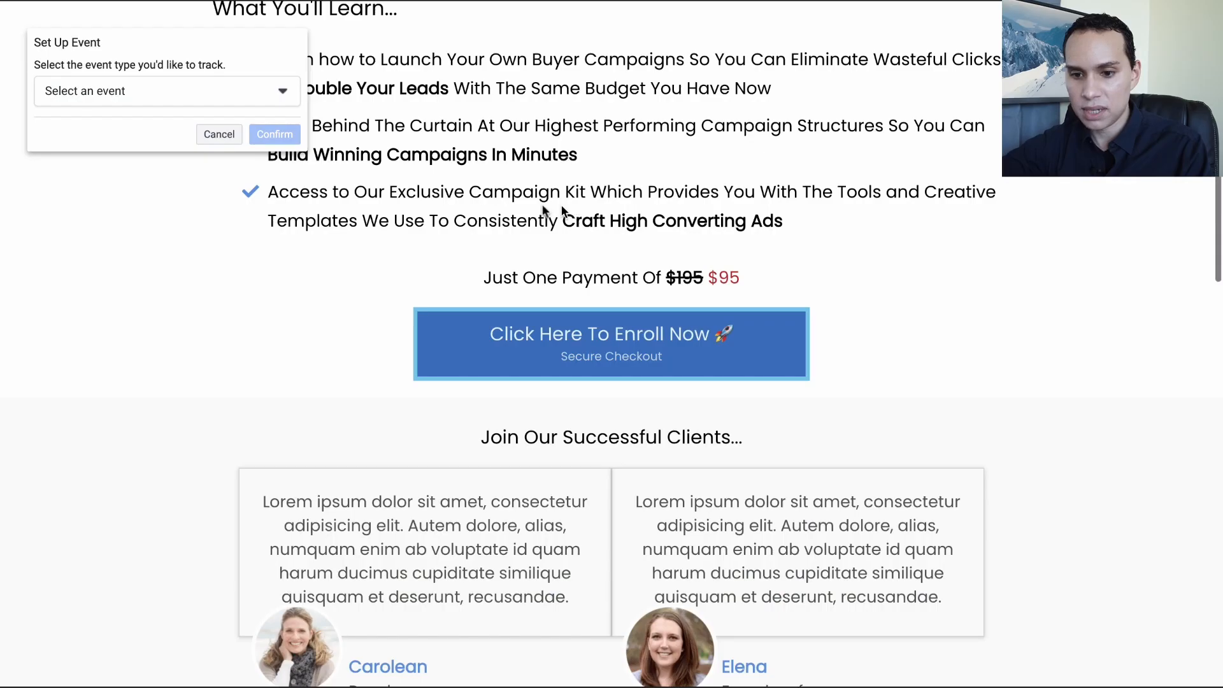
left_click(148, 89)
left_click(140, 137)
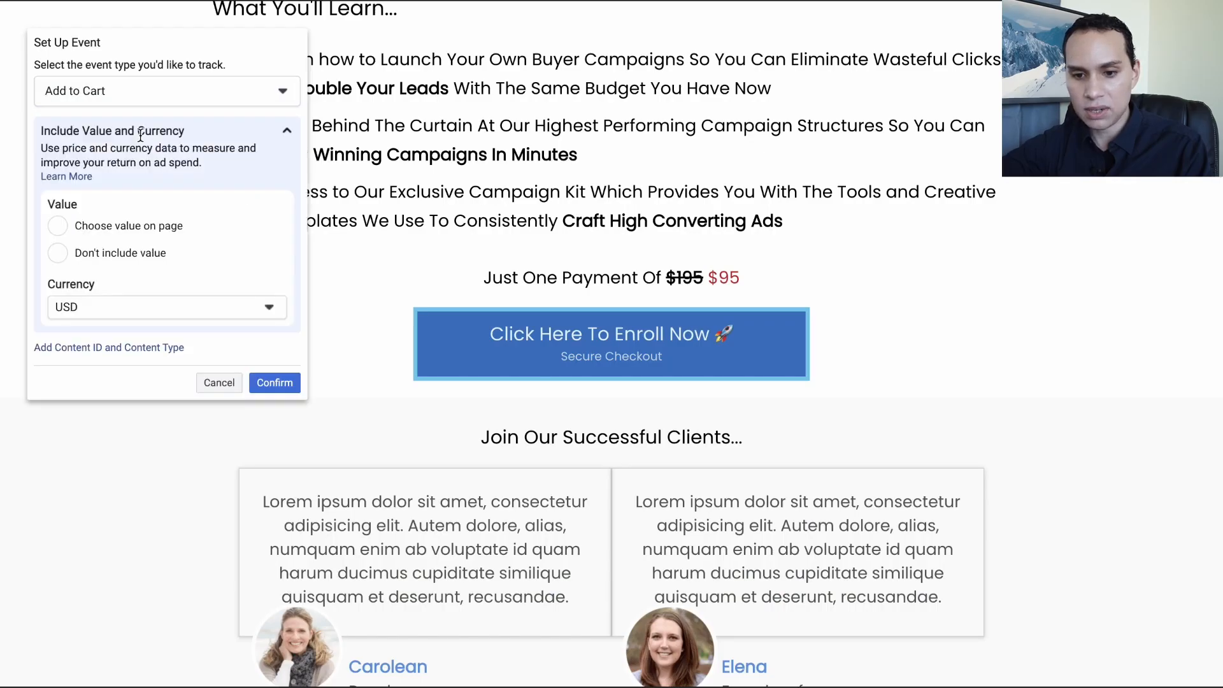
left_click(147, 257)
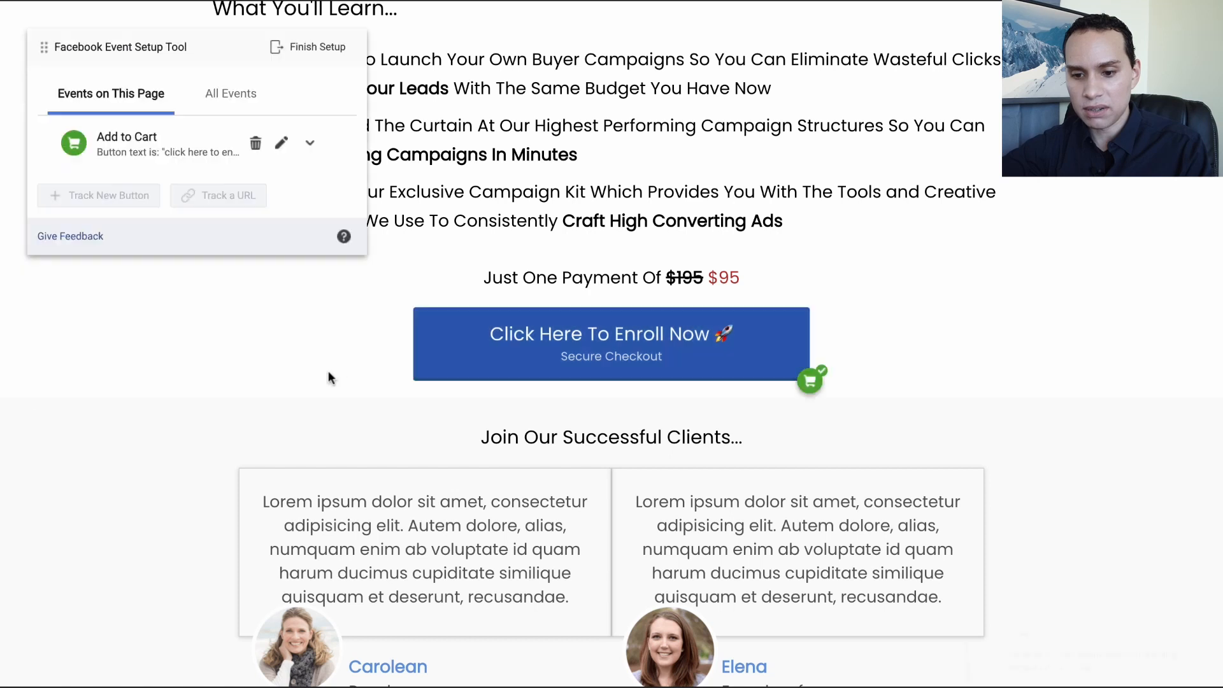
- Finish the Add to Cart event setup and skip the feedback survey
left_click(299, 51)
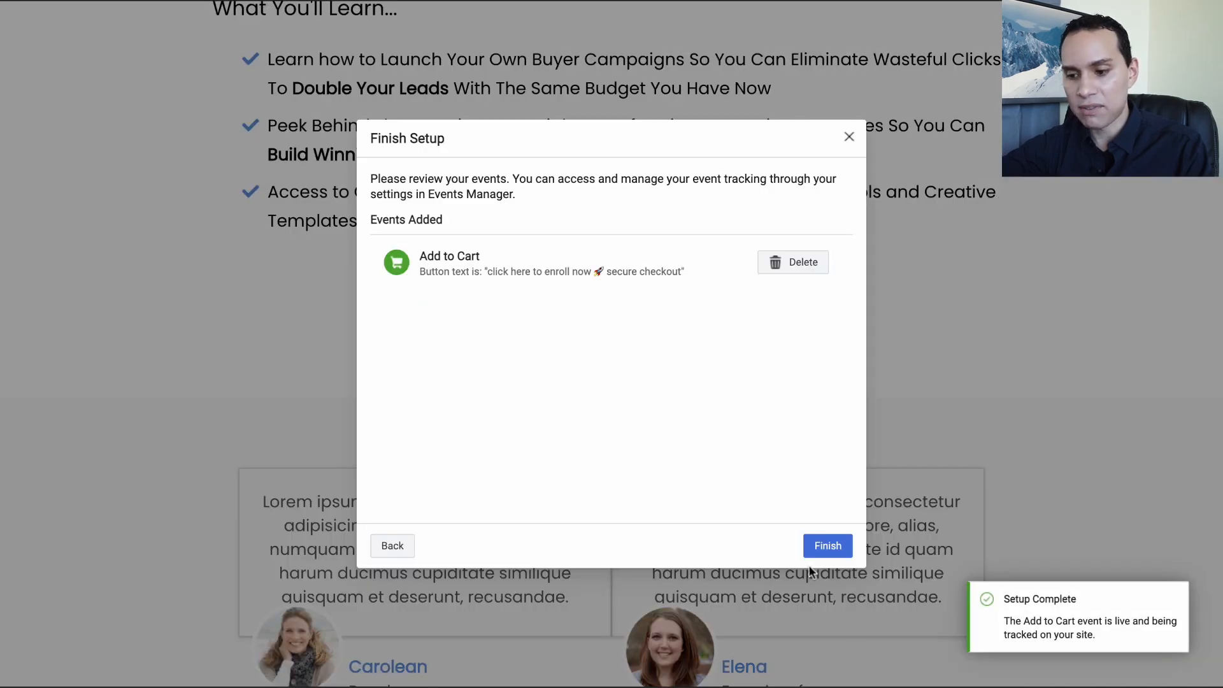
left_click(828, 546)
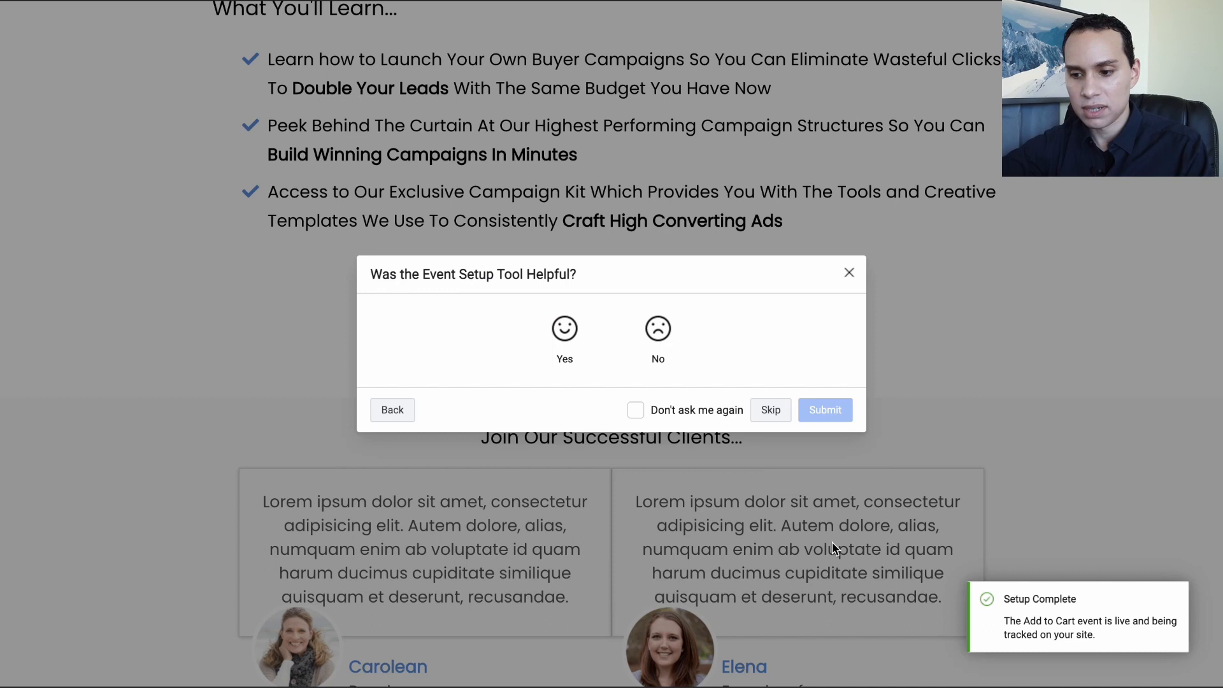
left_click(778, 410)
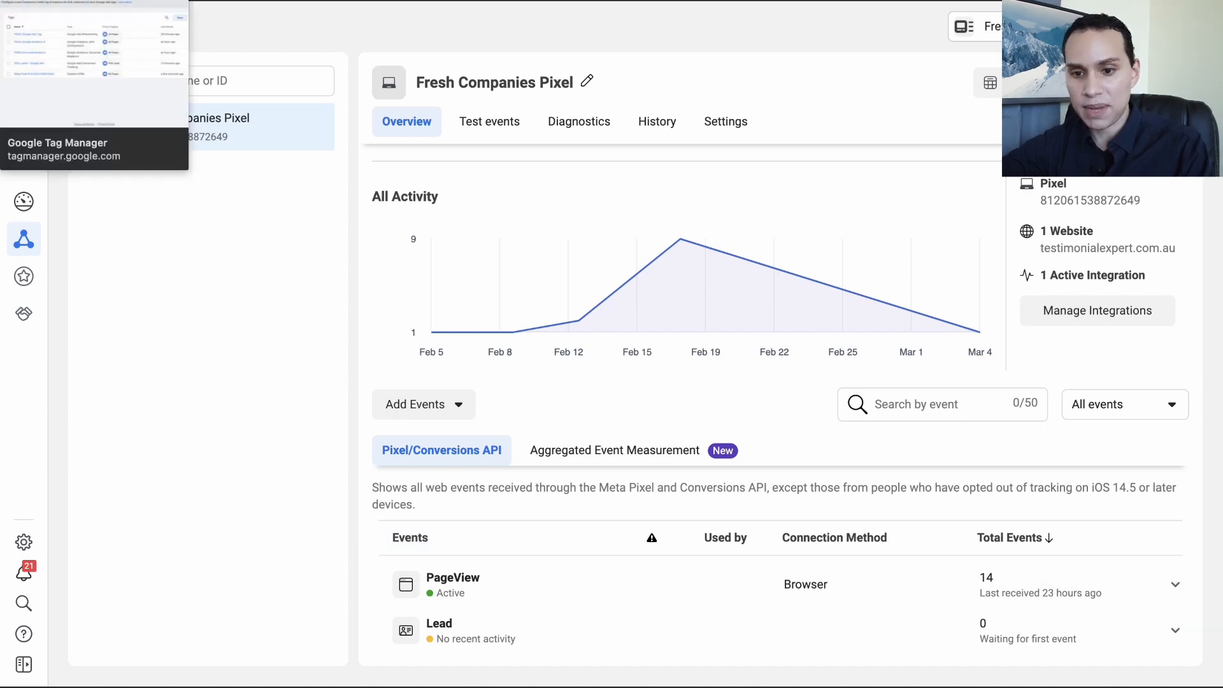
left_click(100, 4)
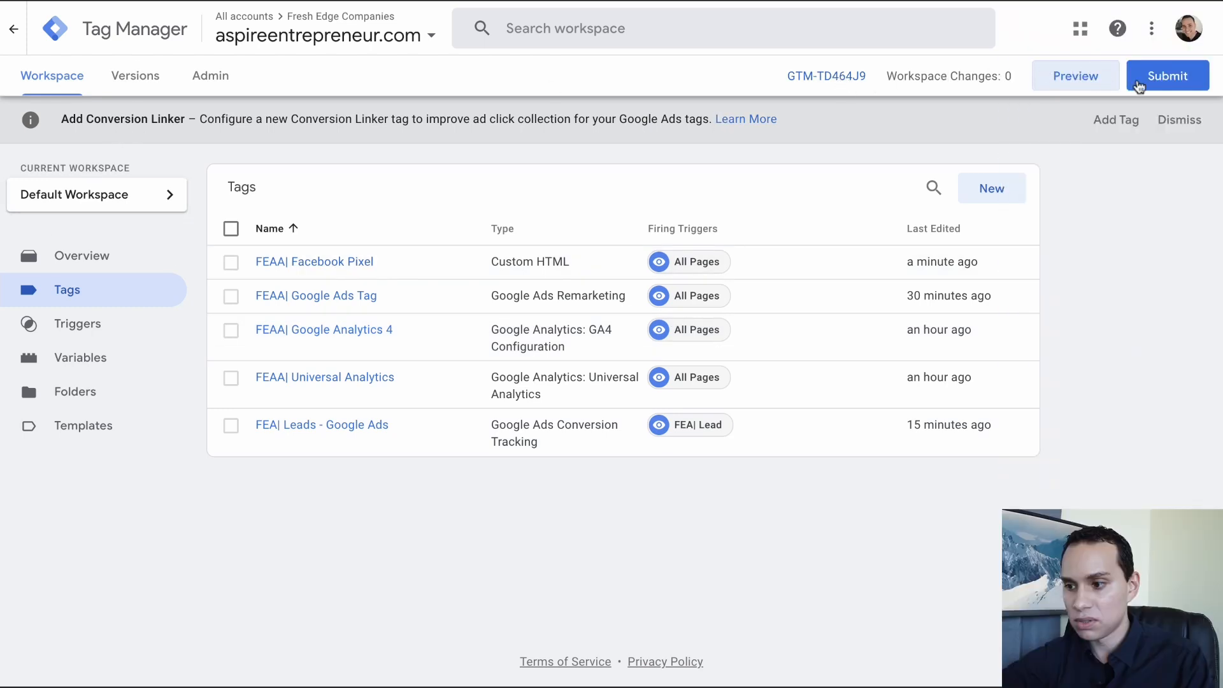
left_click(1084, 77)
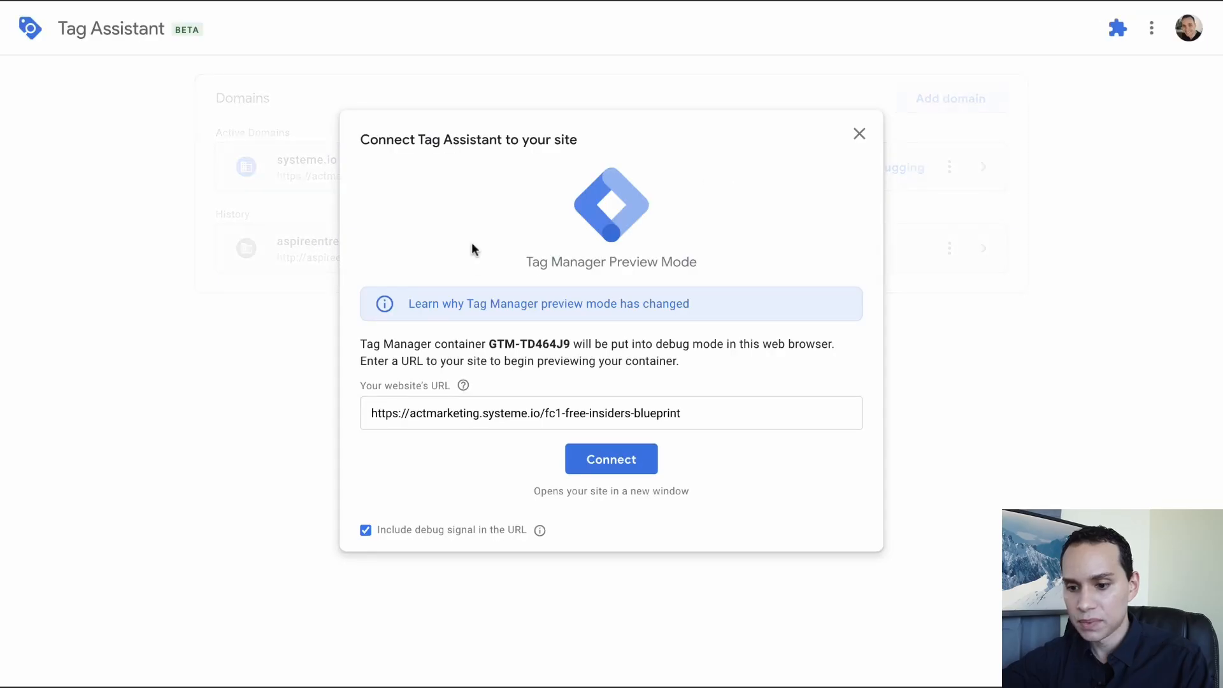
left_click(707, 417)
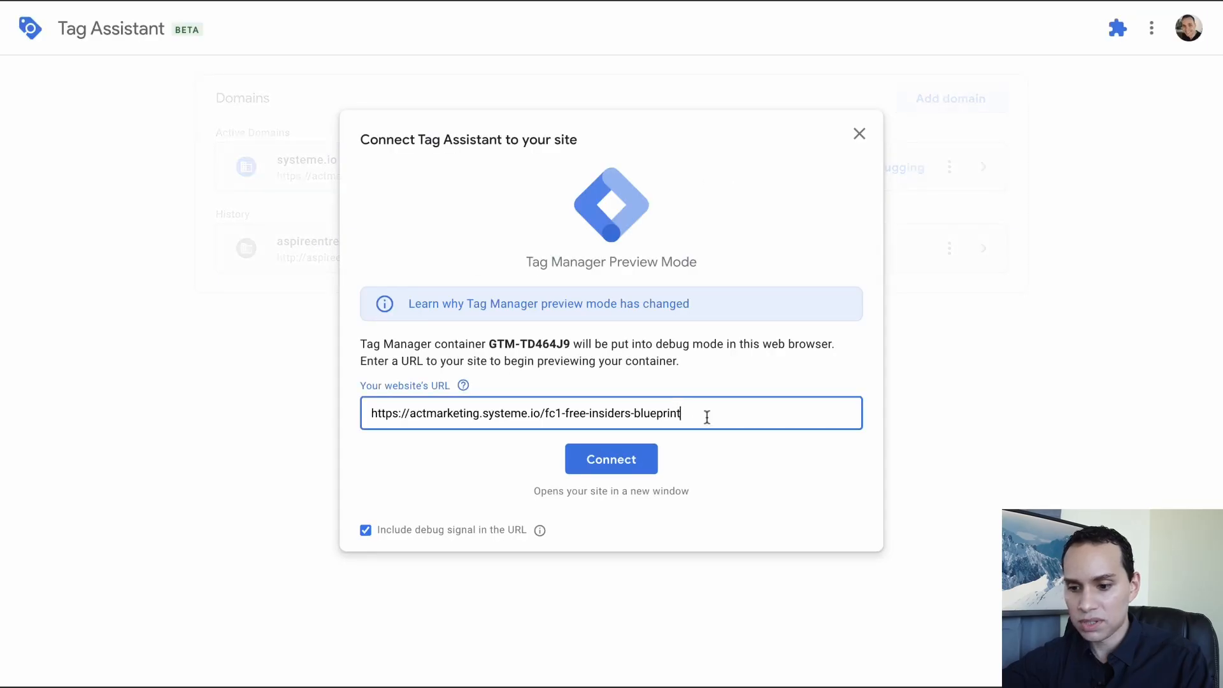
left_click(626, 454)
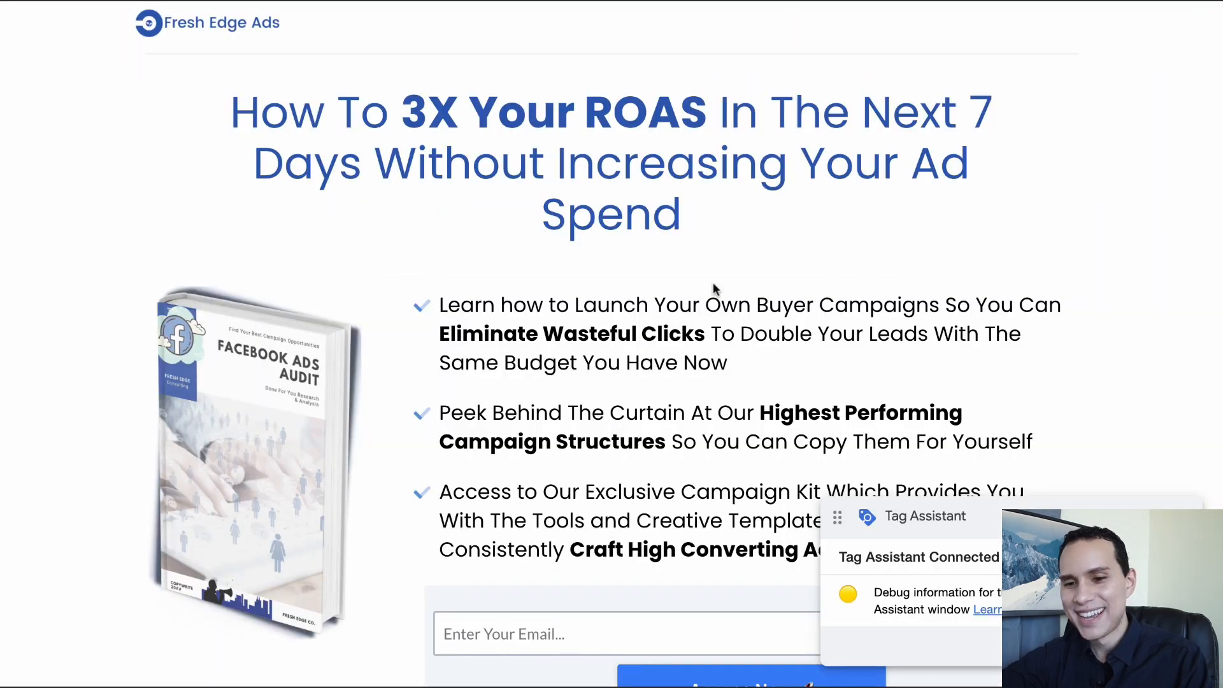
- Scroll through the connected landing page and check in the Tag Assistant summary which tags fired
scroll(715, 288, "down", 3)
scroll(714, 284, "up", 4)
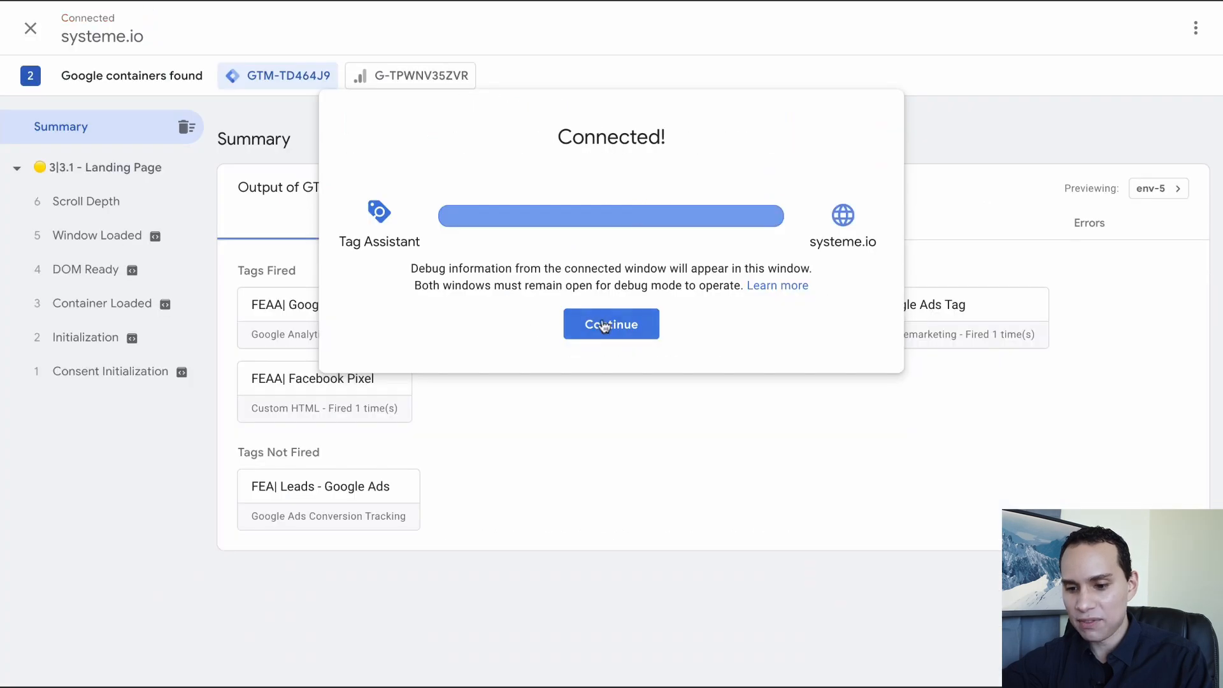
left_click(604, 326)
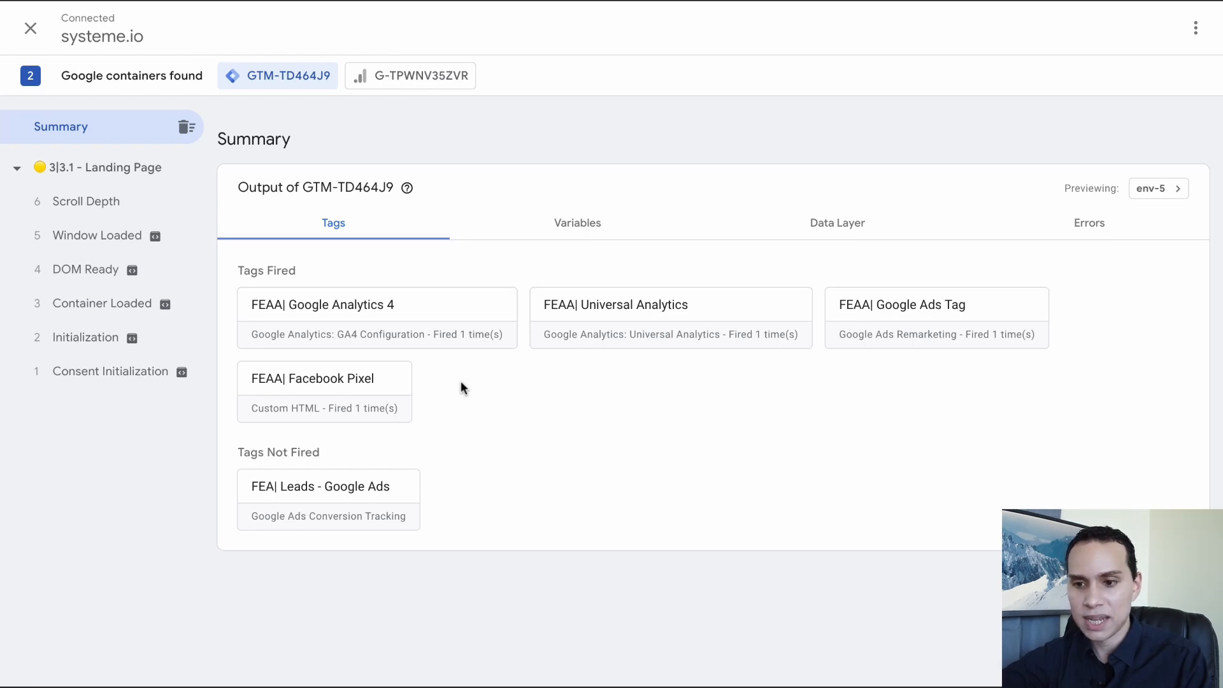
- Return to the Google Tag Manager workspace and show its overview
key("ctrl+Tab")
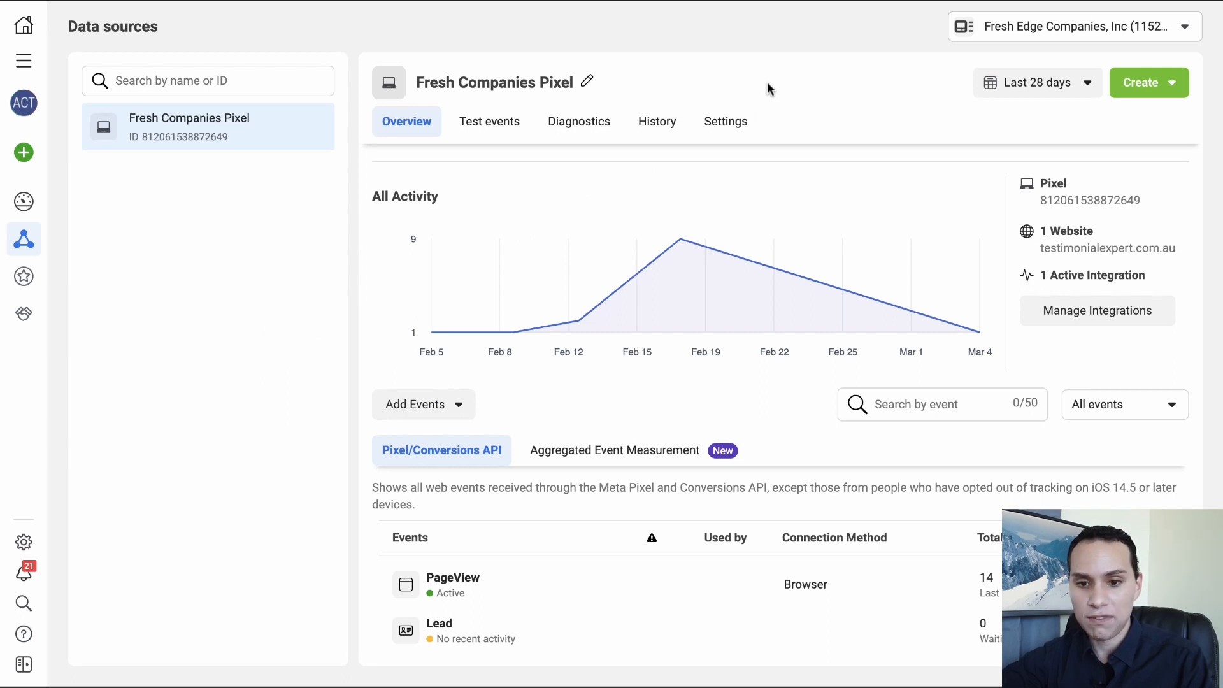
key("ctrl+Tab")
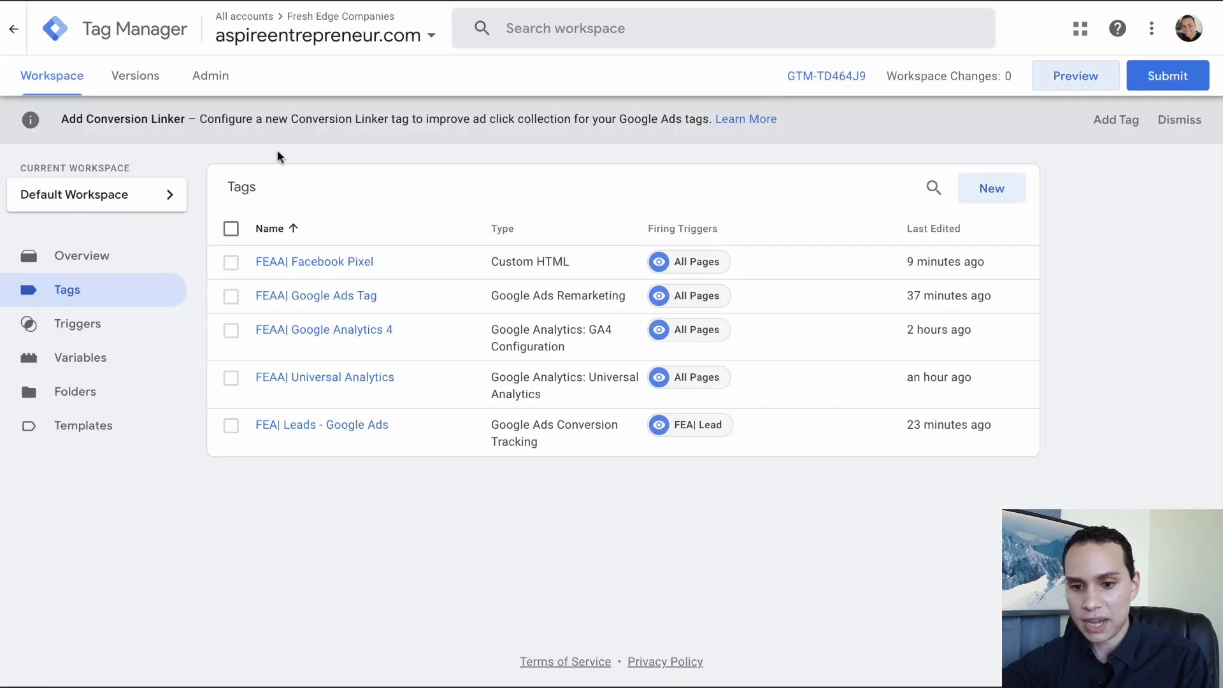
left_click(64, 256)
- Open the Tag Manager Playbook PDF and look through it to the Funnel Tracking pages
double_click(435, 344)
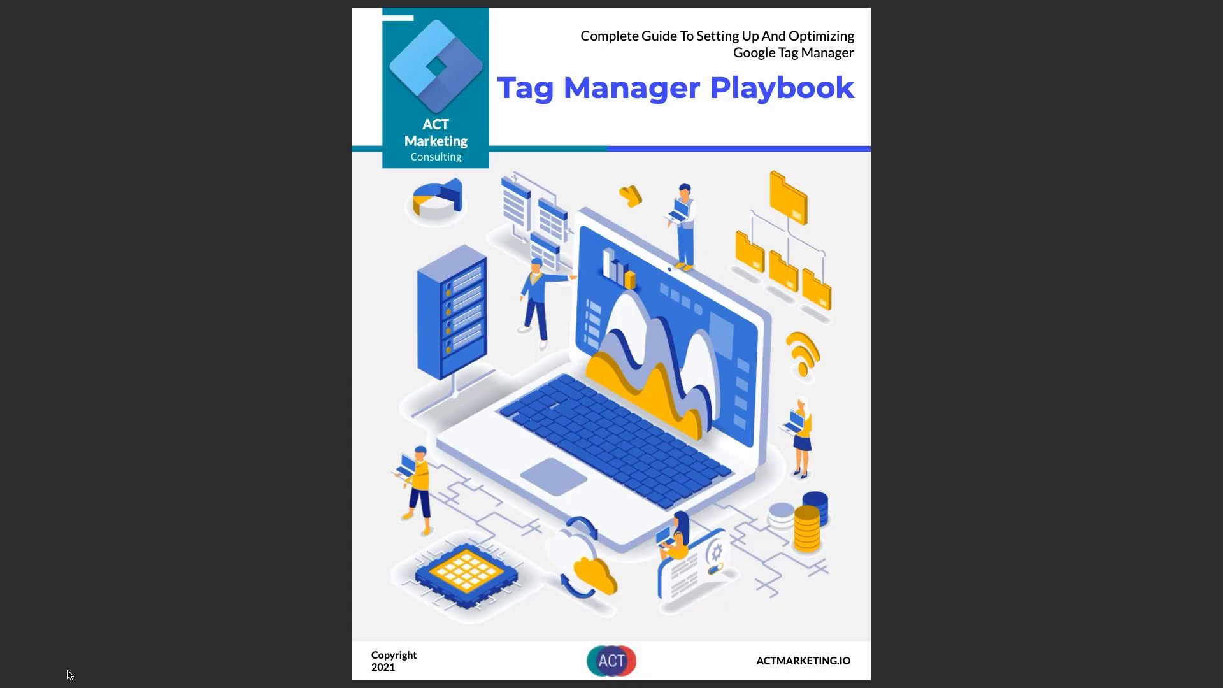
scroll(67, 675, "down", 4)
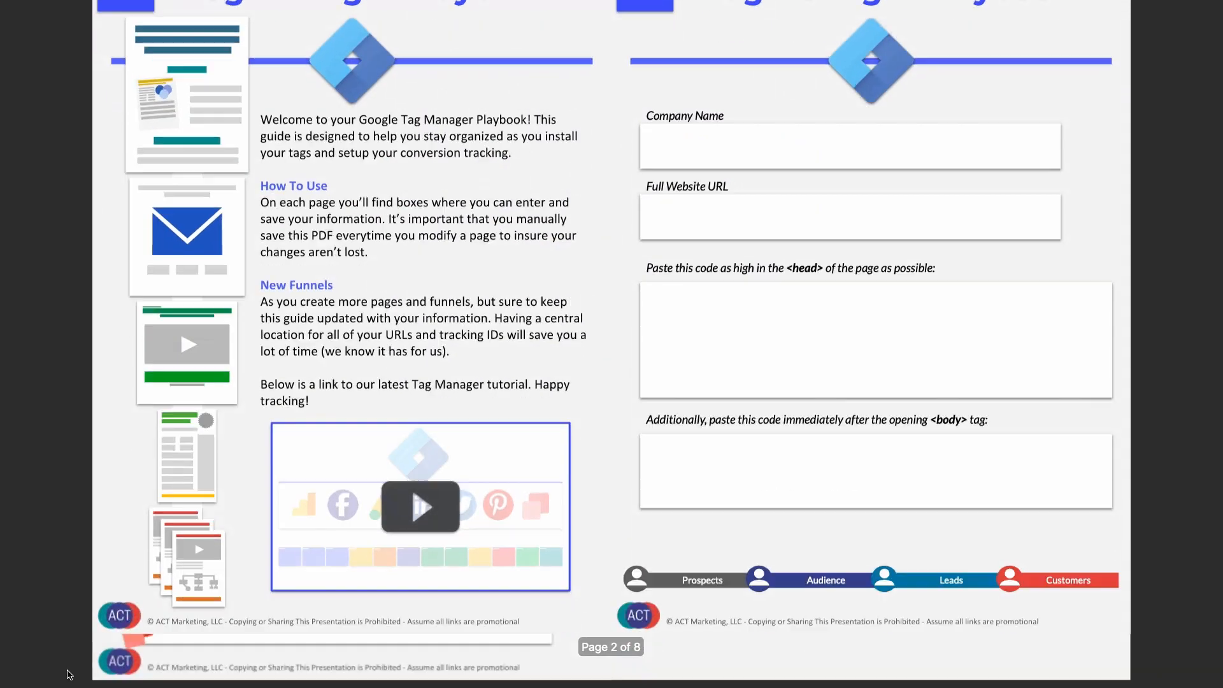
scroll(67, 675, "down", 2)
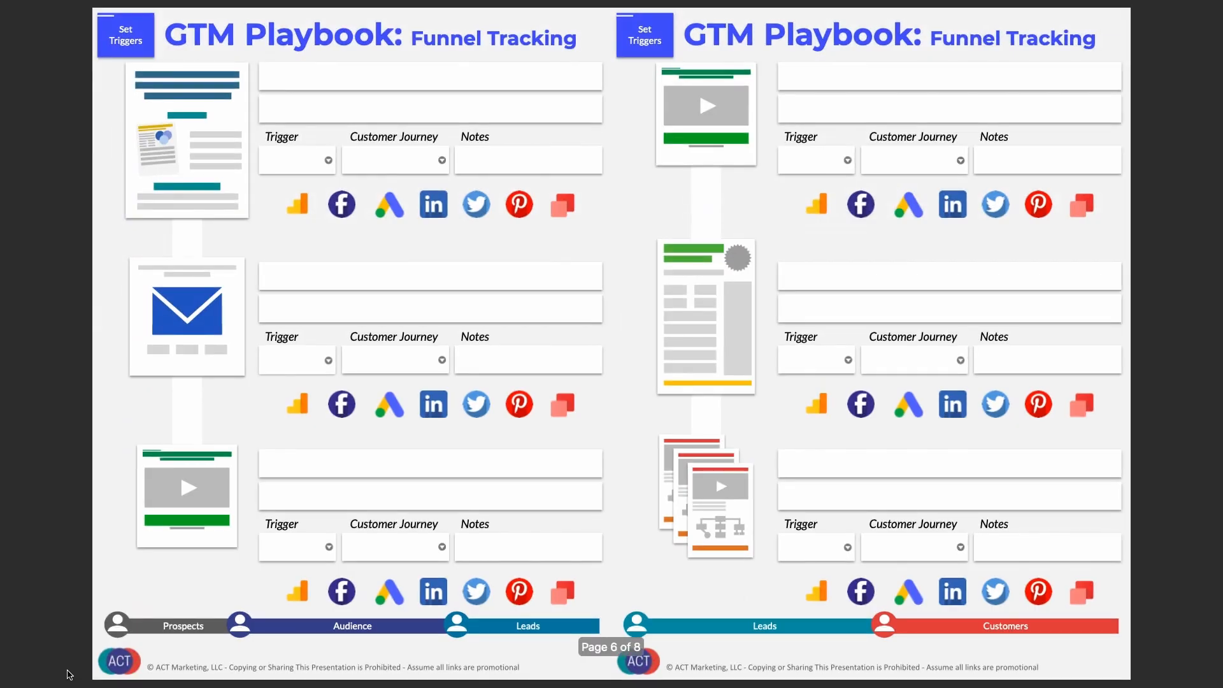